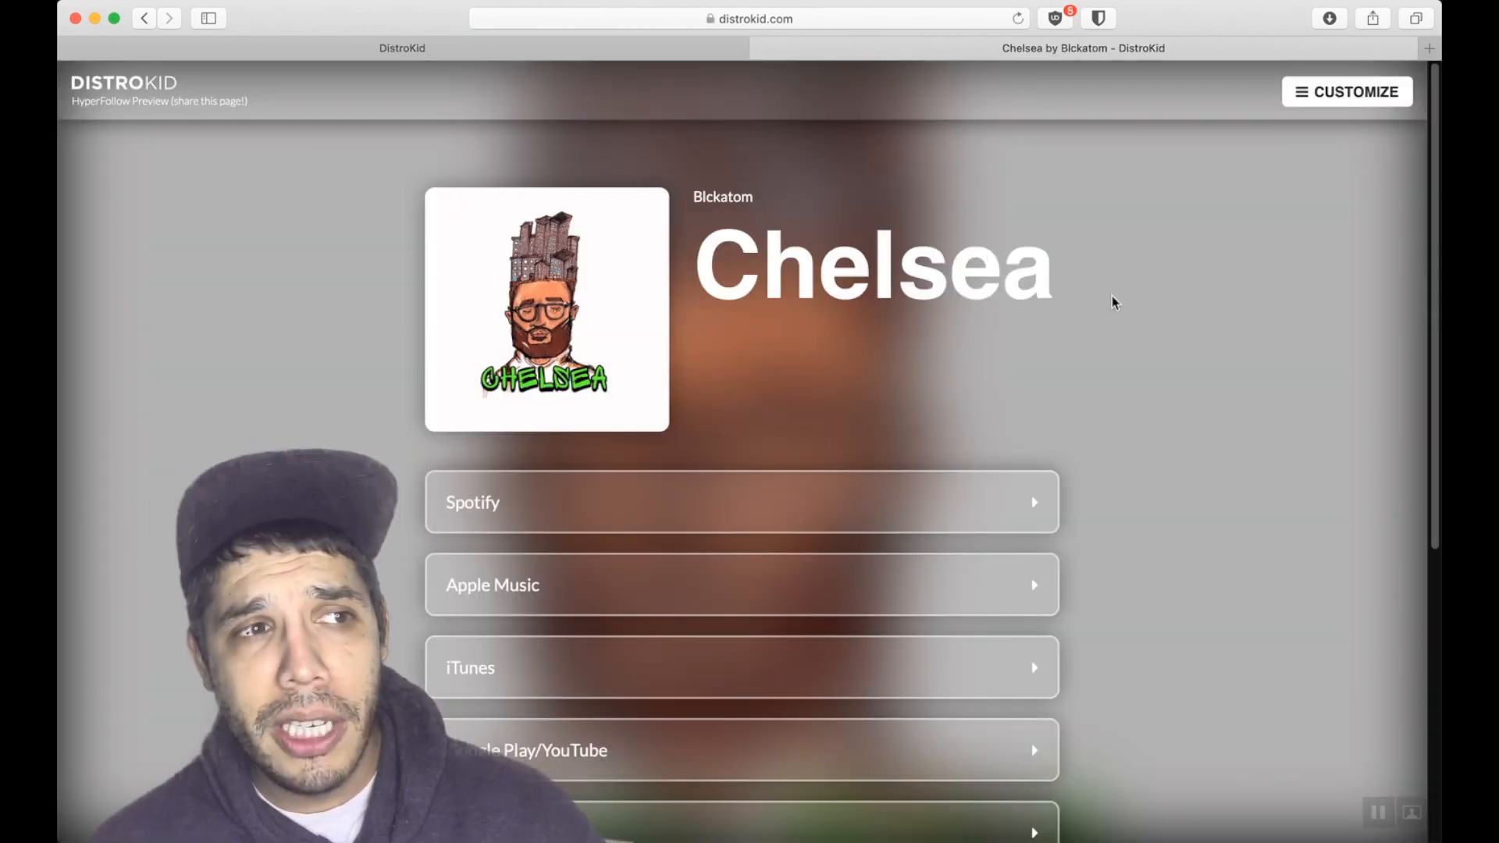
Step: Look through the streaming store links on the Chelsea HyperFollow preview page
{"action": "scroll", "coordinate": [1114, 302], "scroll_direction": "down", "scroll_amount": 3}
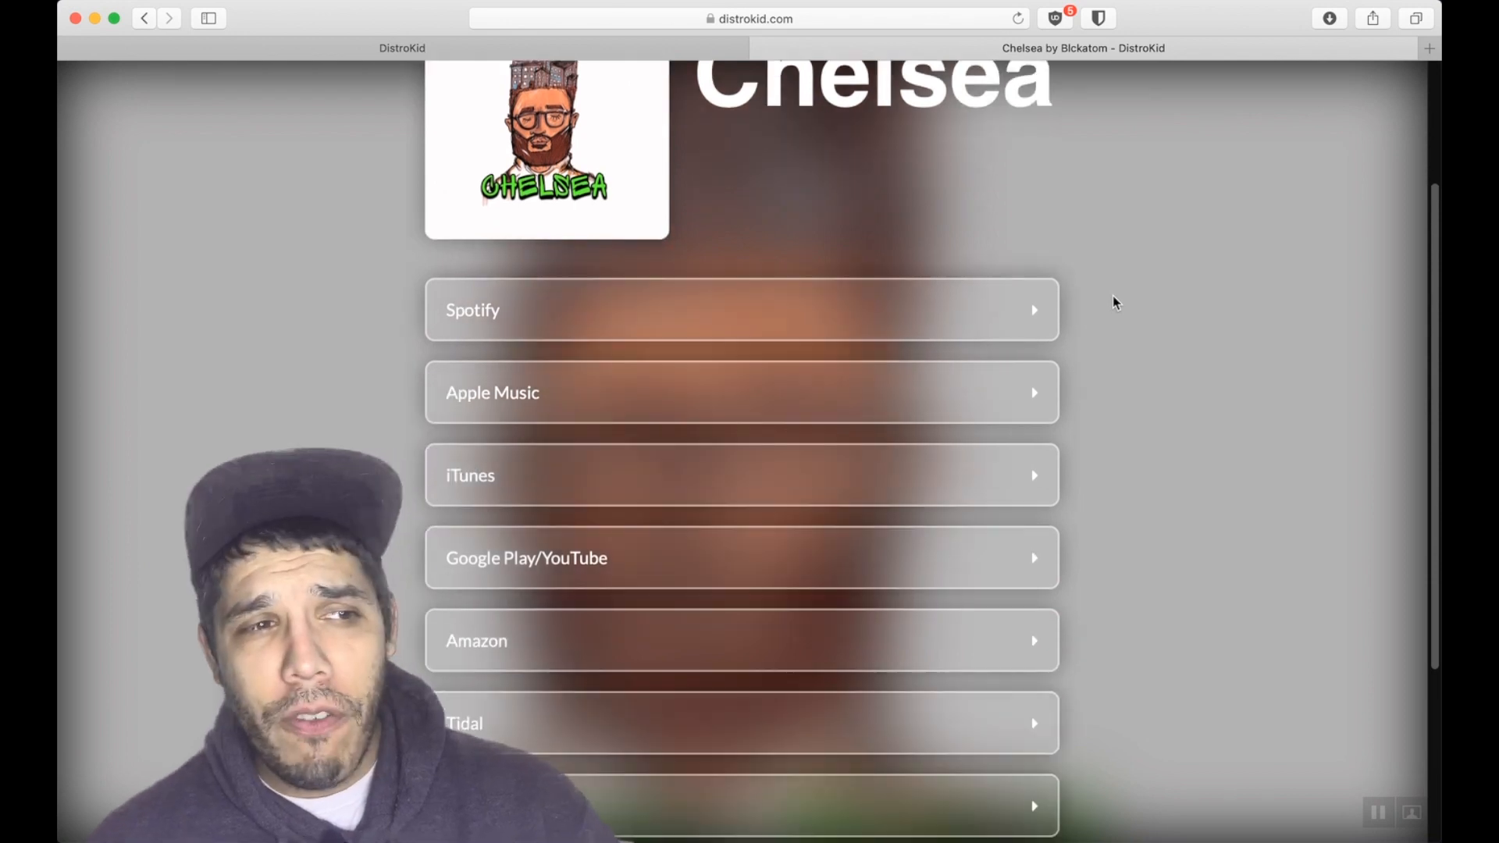
{"action": "scroll", "coordinate": [1114, 303], "scroll_direction": "down", "scroll_amount": 3}
{"action": "scroll", "coordinate": [1114, 302], "scroll_direction": "up", "scroll_amount": 6}
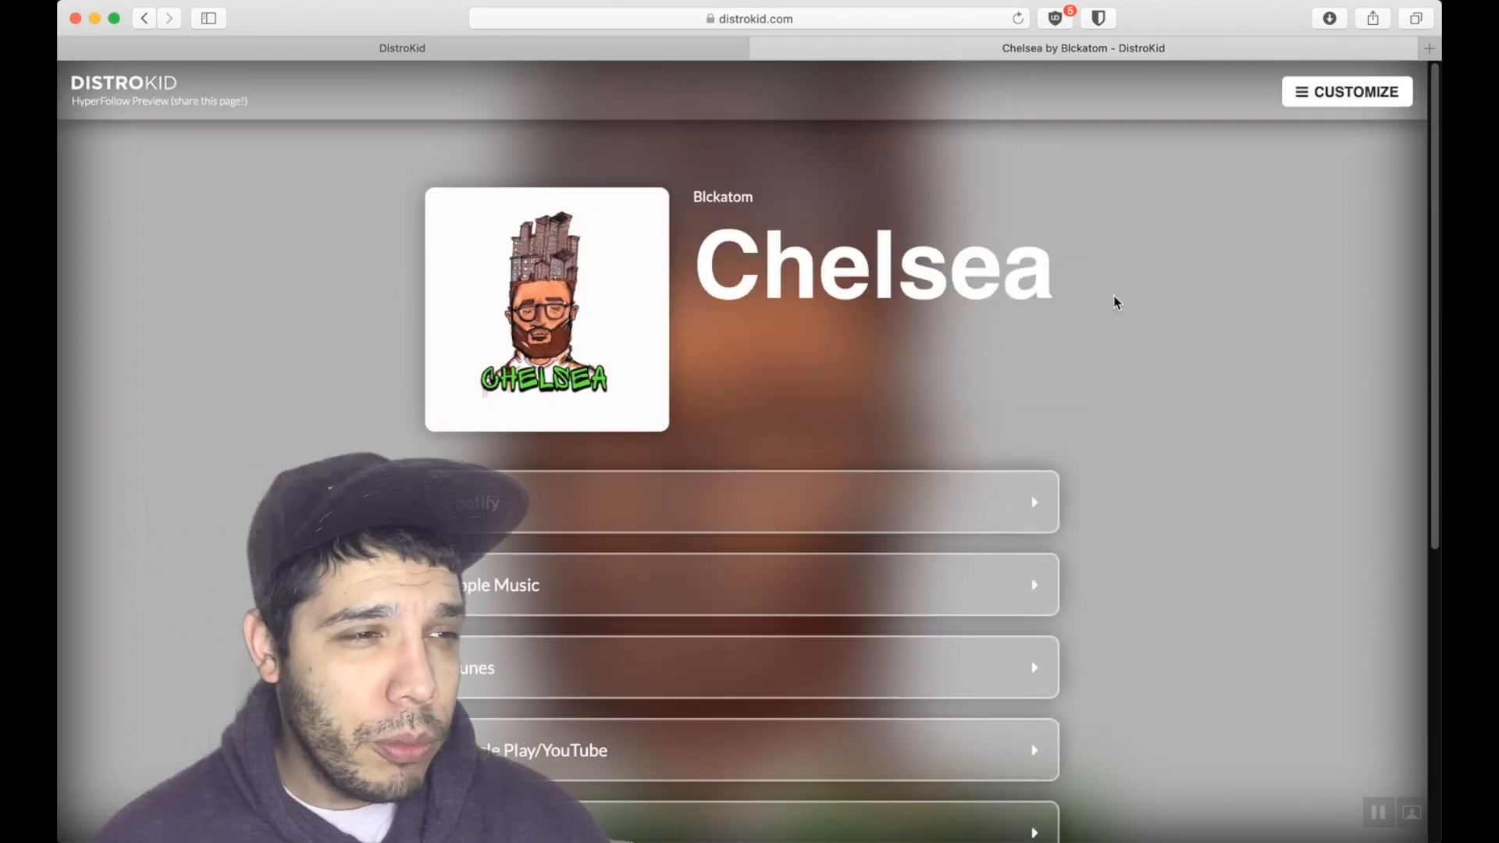
Step: Open the Chelsea HyperFollow page for editing and review its release, pre-save and preview settings and its music store links
{"action": "left_click", "coordinate": [1340, 102]}
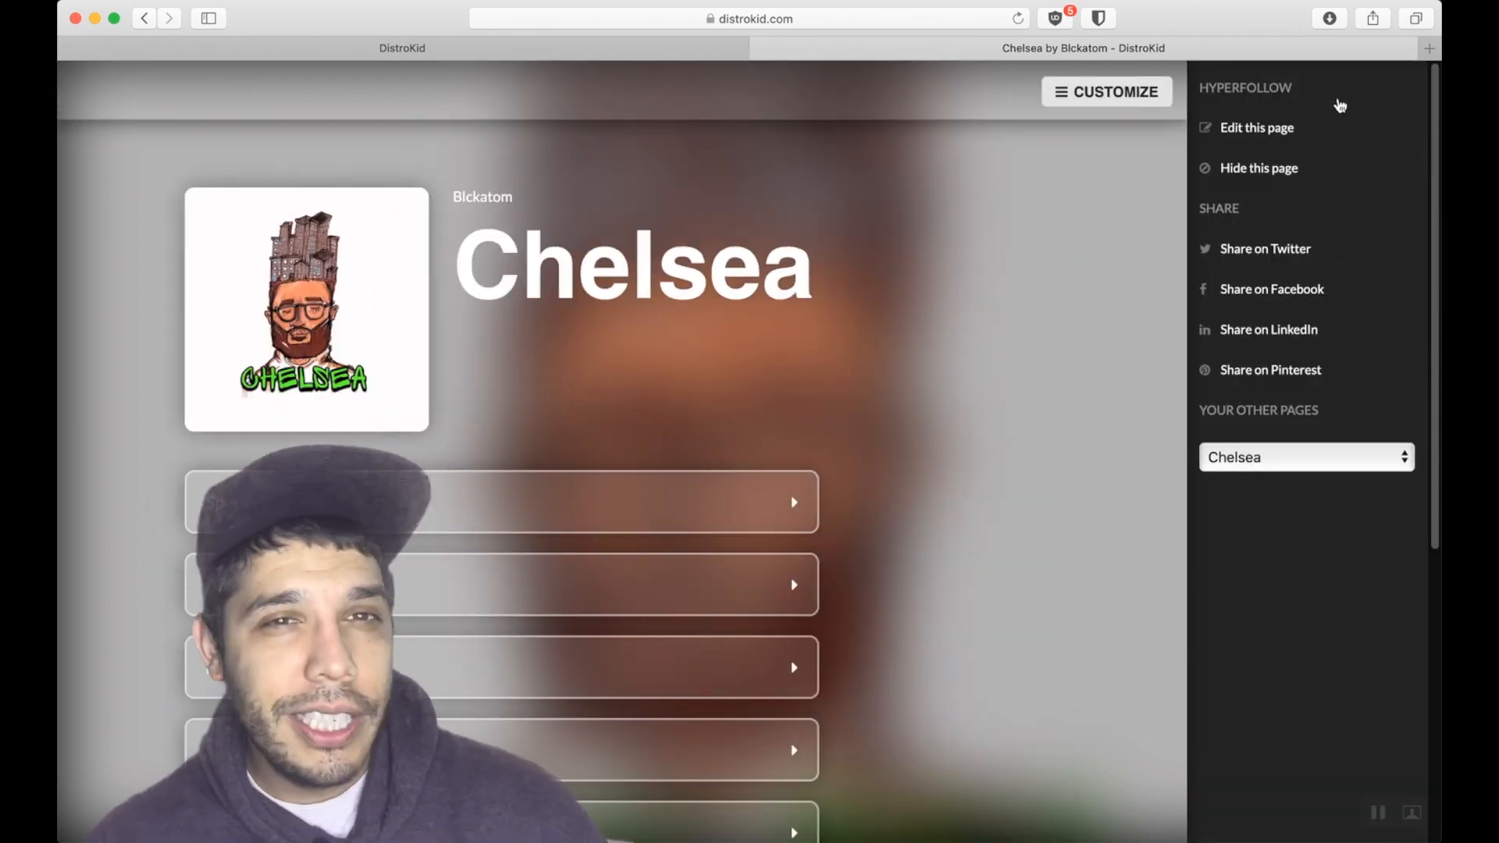
{"action": "left_click", "coordinate": [1257, 128]}
{"action": "scroll", "coordinate": [827, 362], "scroll_direction": "down", "scroll_amount": 5}
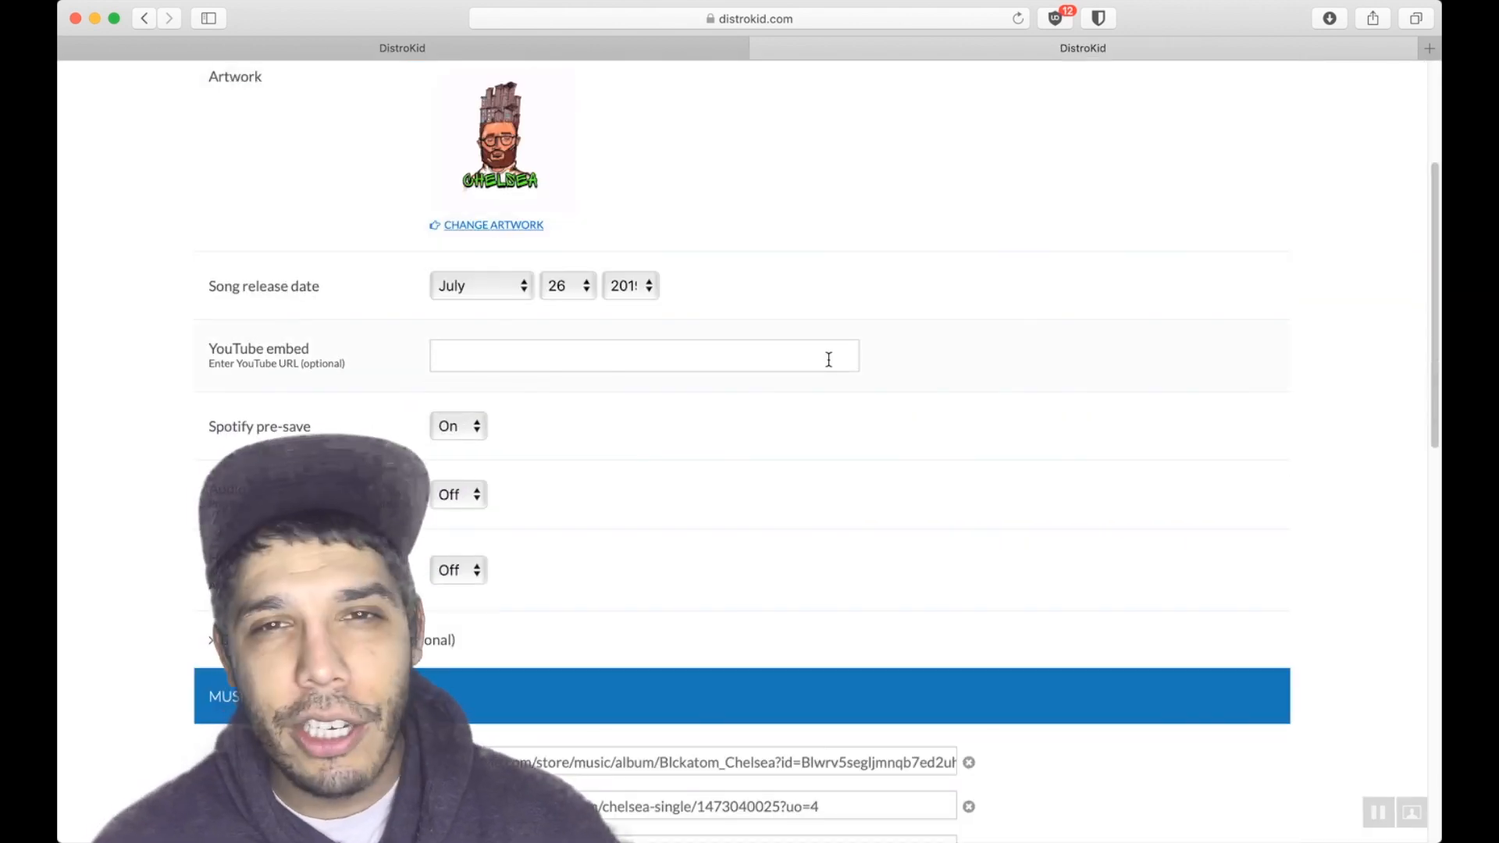
{"action": "scroll", "coordinate": [828, 359], "scroll_direction": "down", "scroll_amount": 5}
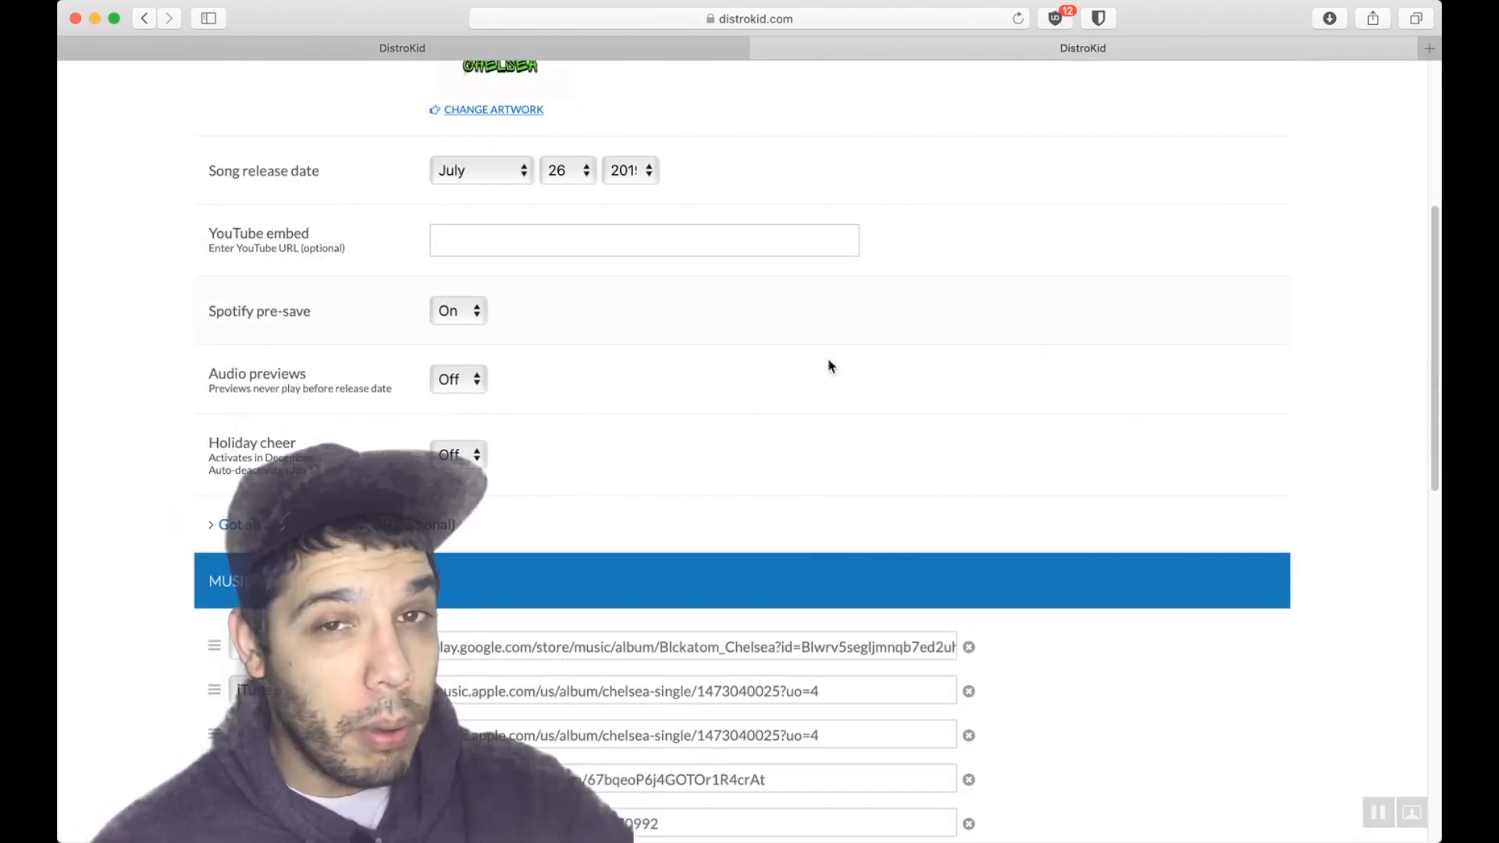
{"action": "scroll", "coordinate": [829, 363], "scroll_direction": "down", "scroll_amount": 8}
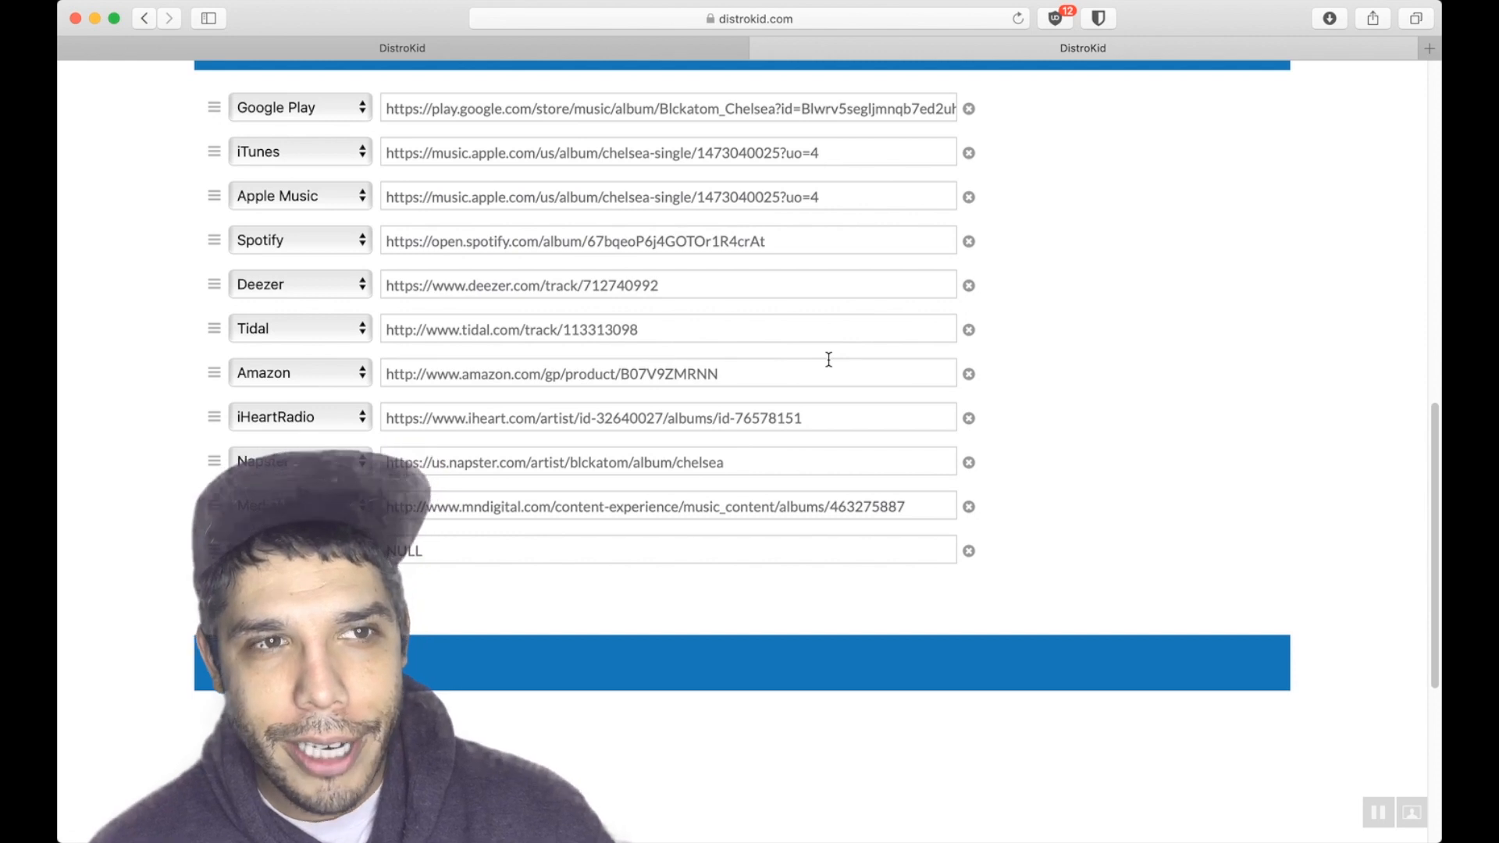
{"action": "scroll", "coordinate": [828, 359], "scroll_direction": "down", "scroll_amount": 3}
{"action": "scroll", "coordinate": [818, 381], "scroll_direction": "down", "scroll_amount": 3}
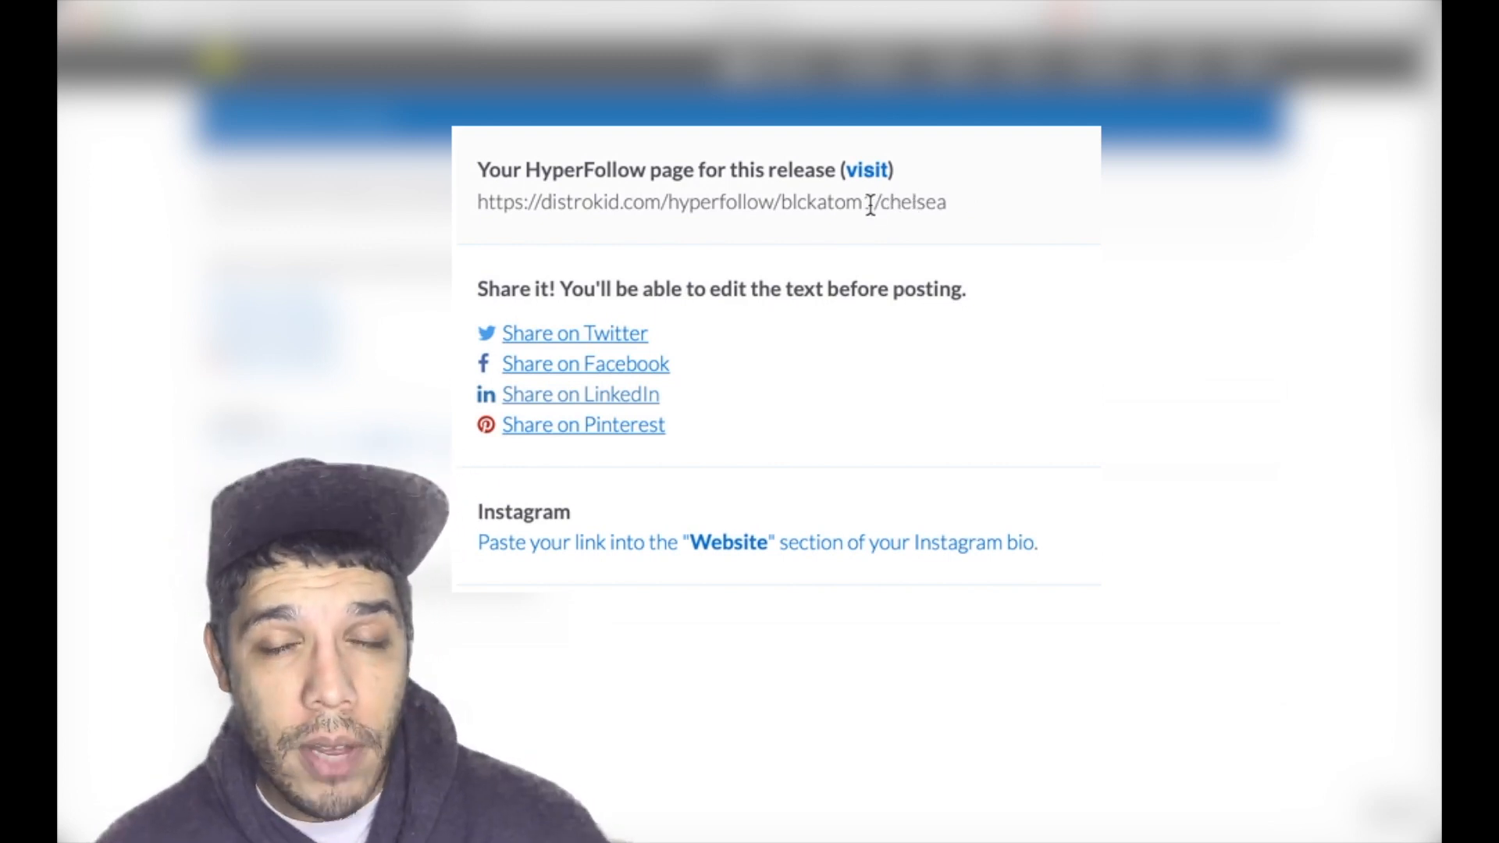
Step: Highlight the HyperFollow link of the Chelsea release and look over the list of releases with views and saves
{"action": "left_click_drag", "start_coordinate": [875, 200], "coordinate": [472, 203]}
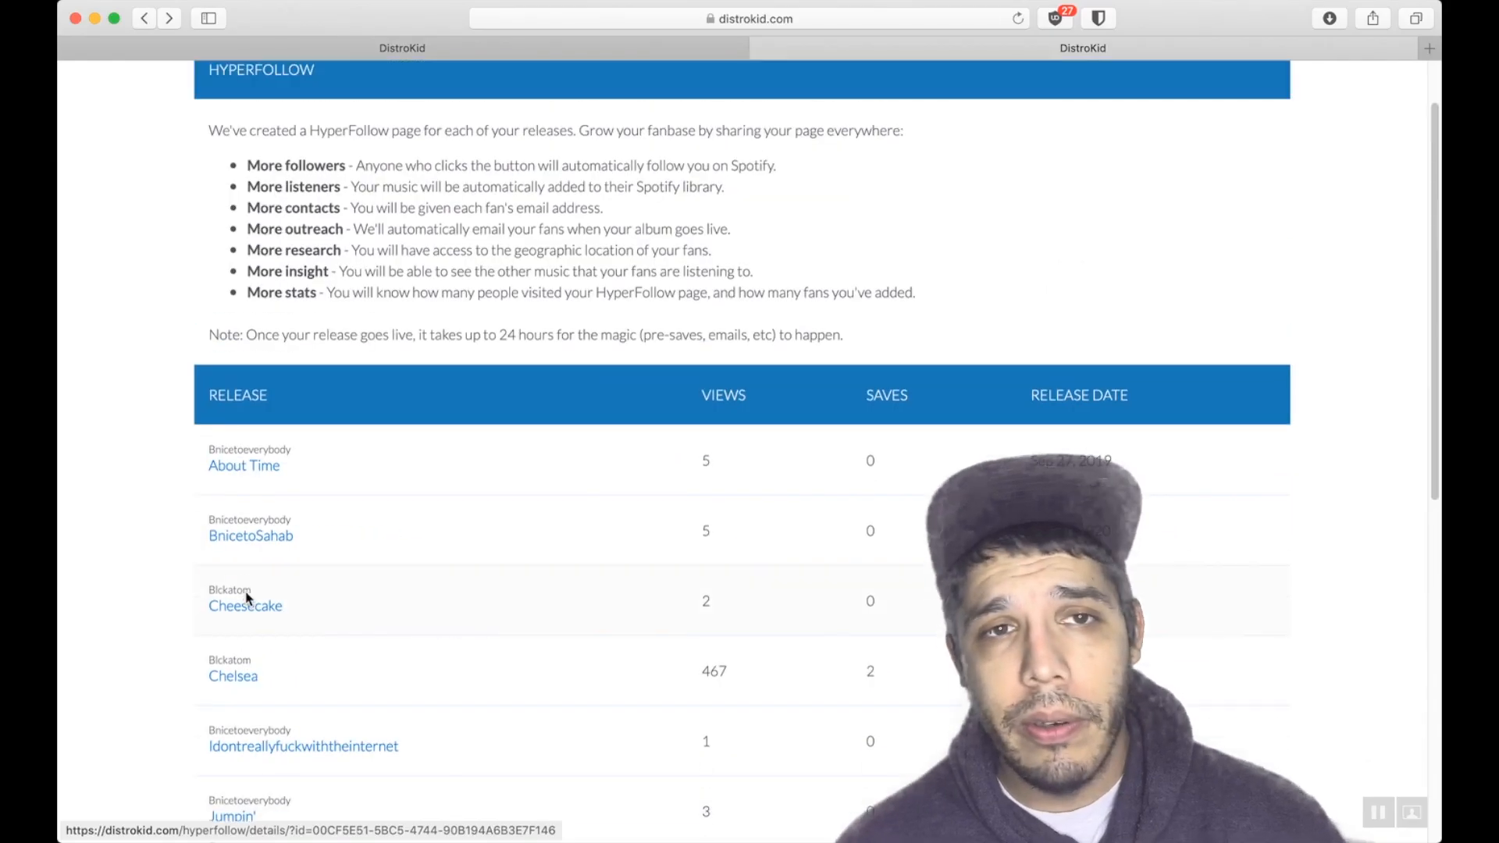
{"action": "scroll", "coordinate": [247, 598], "scroll_direction": "up", "scroll_amount": 2}
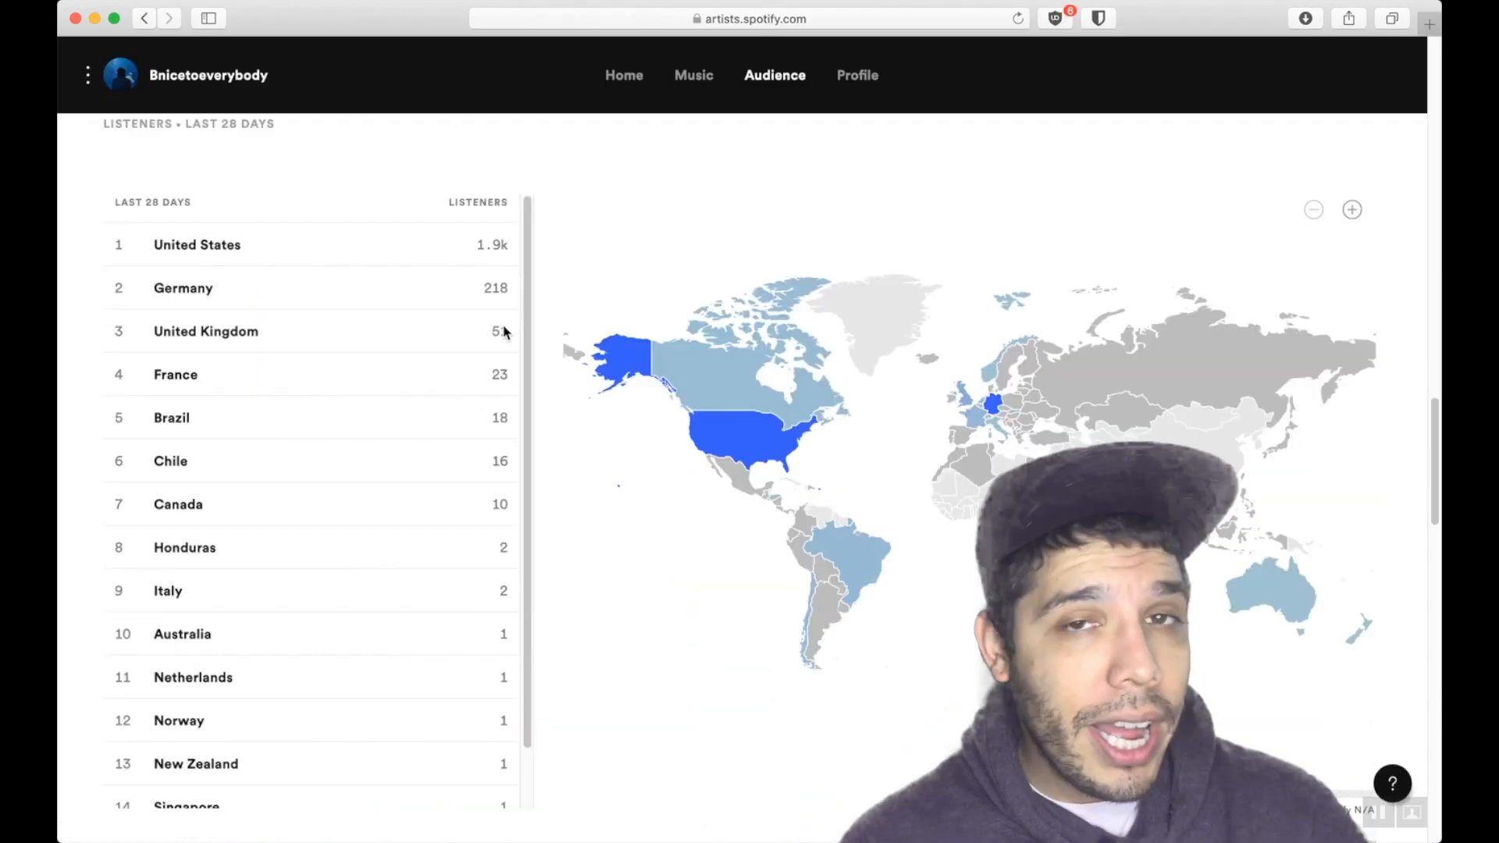
Step: In Spotify for Artists, examine the Bnicetoeverybody audience by country and by top cities
{"action": "scroll", "coordinate": [502, 331], "scroll_direction": "down", "scroll_amount": 8}
{"action": "scroll", "coordinate": [442, 353], "scroll_direction": "up", "scroll_amount": 1}
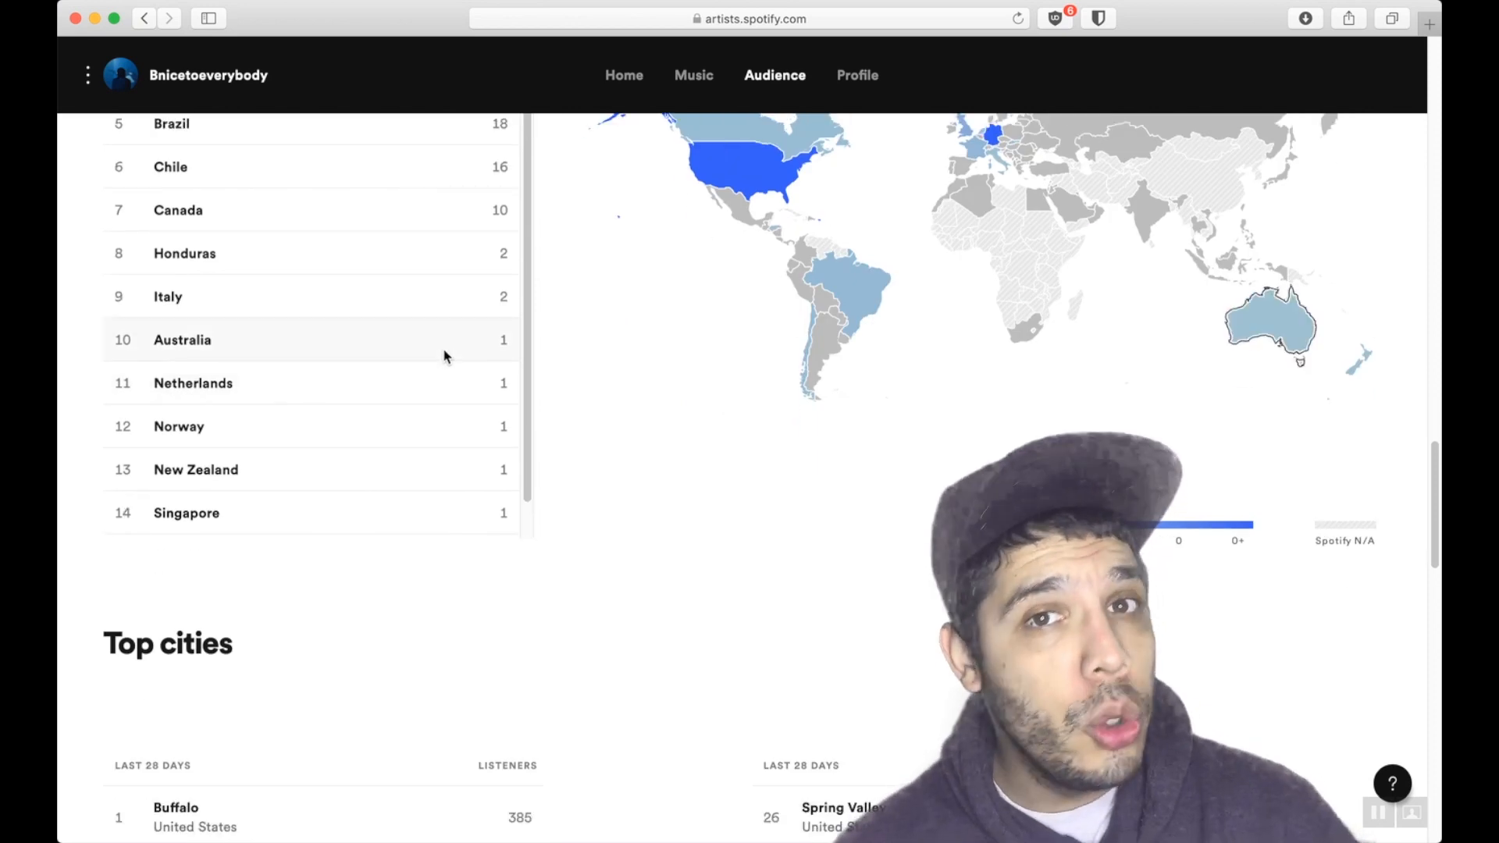
{"action": "scroll", "coordinate": [449, 378], "scroll_direction": "down", "scroll_amount": 1}
{"action": "scroll", "coordinate": [630, 801], "scroll_direction": "down", "scroll_amount": 15}
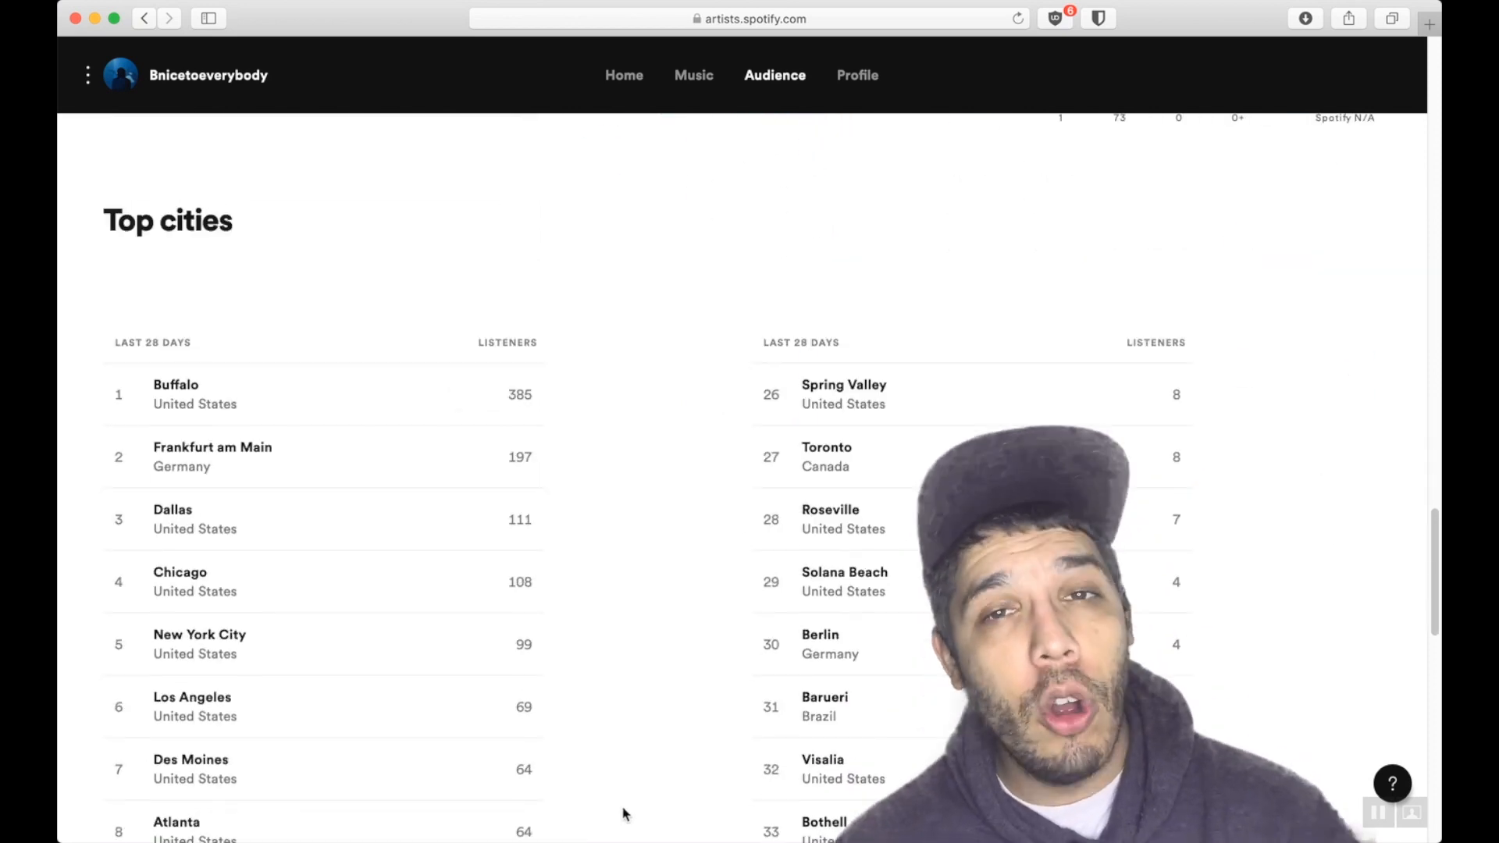
{"action": "scroll", "coordinate": [621, 814], "scroll_direction": "up", "scroll_amount": 20}
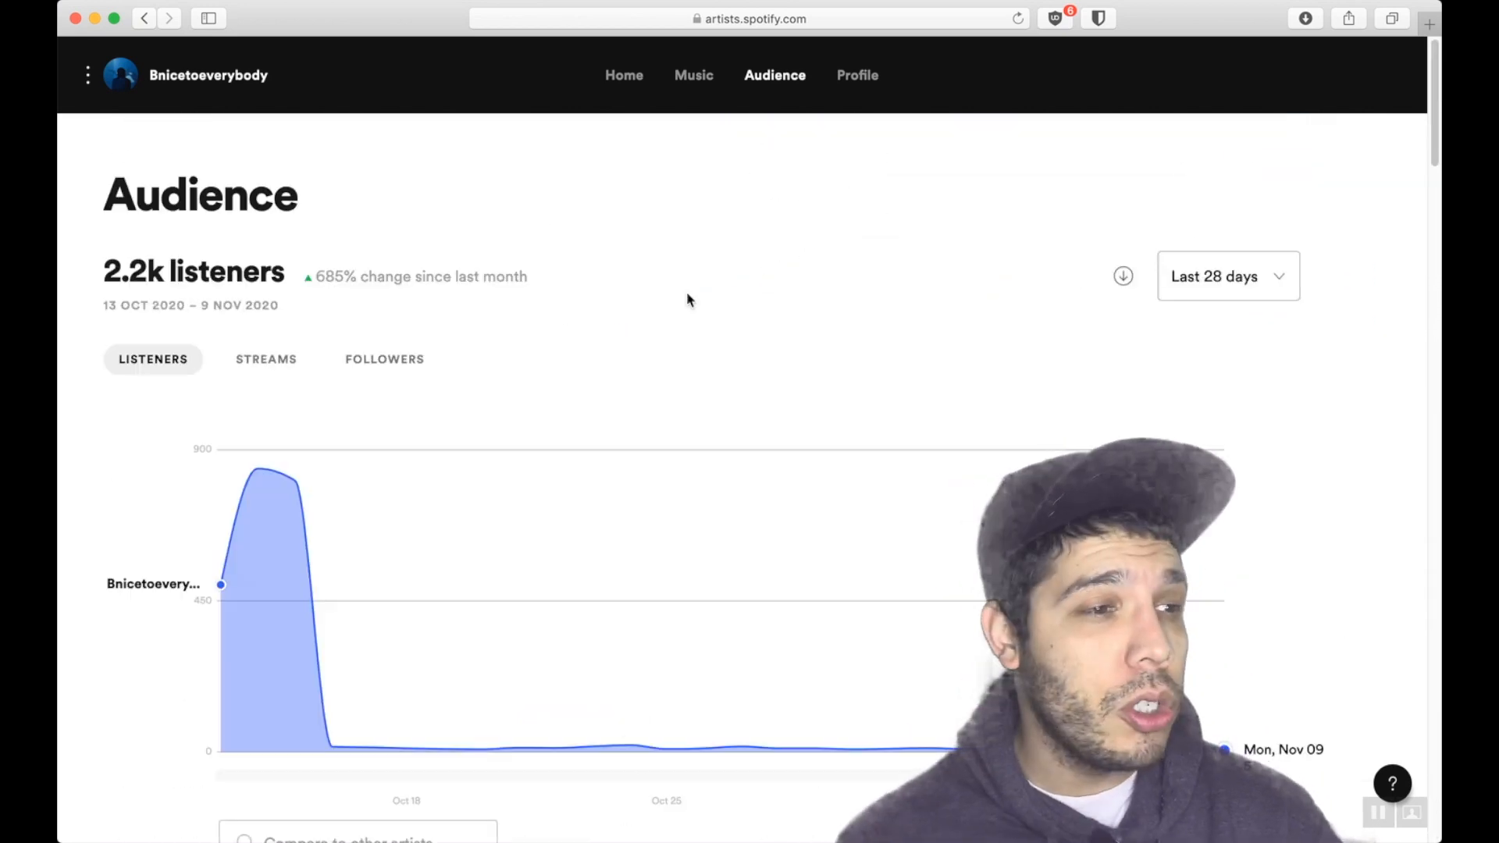
Step: Open the artist's playlist statistics and go through the algorithmic, editorial and listener playlists
{"action": "left_click", "coordinate": [681, 84]}
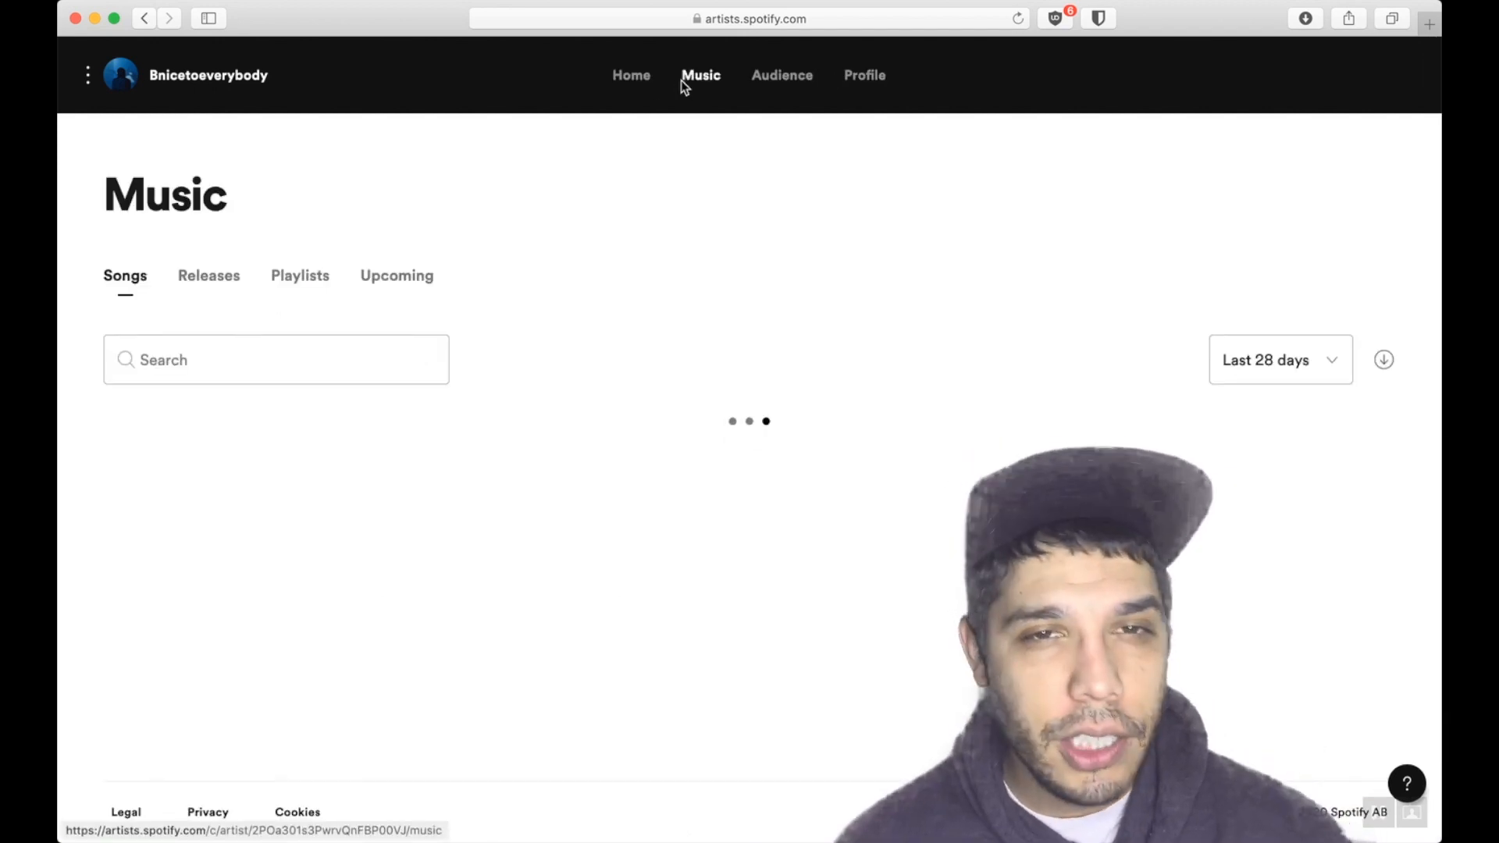
{"action": "left_click", "coordinate": [331, 278]}
{"action": "scroll", "coordinate": [625, 344], "scroll_direction": "down", "scroll_amount": 8}
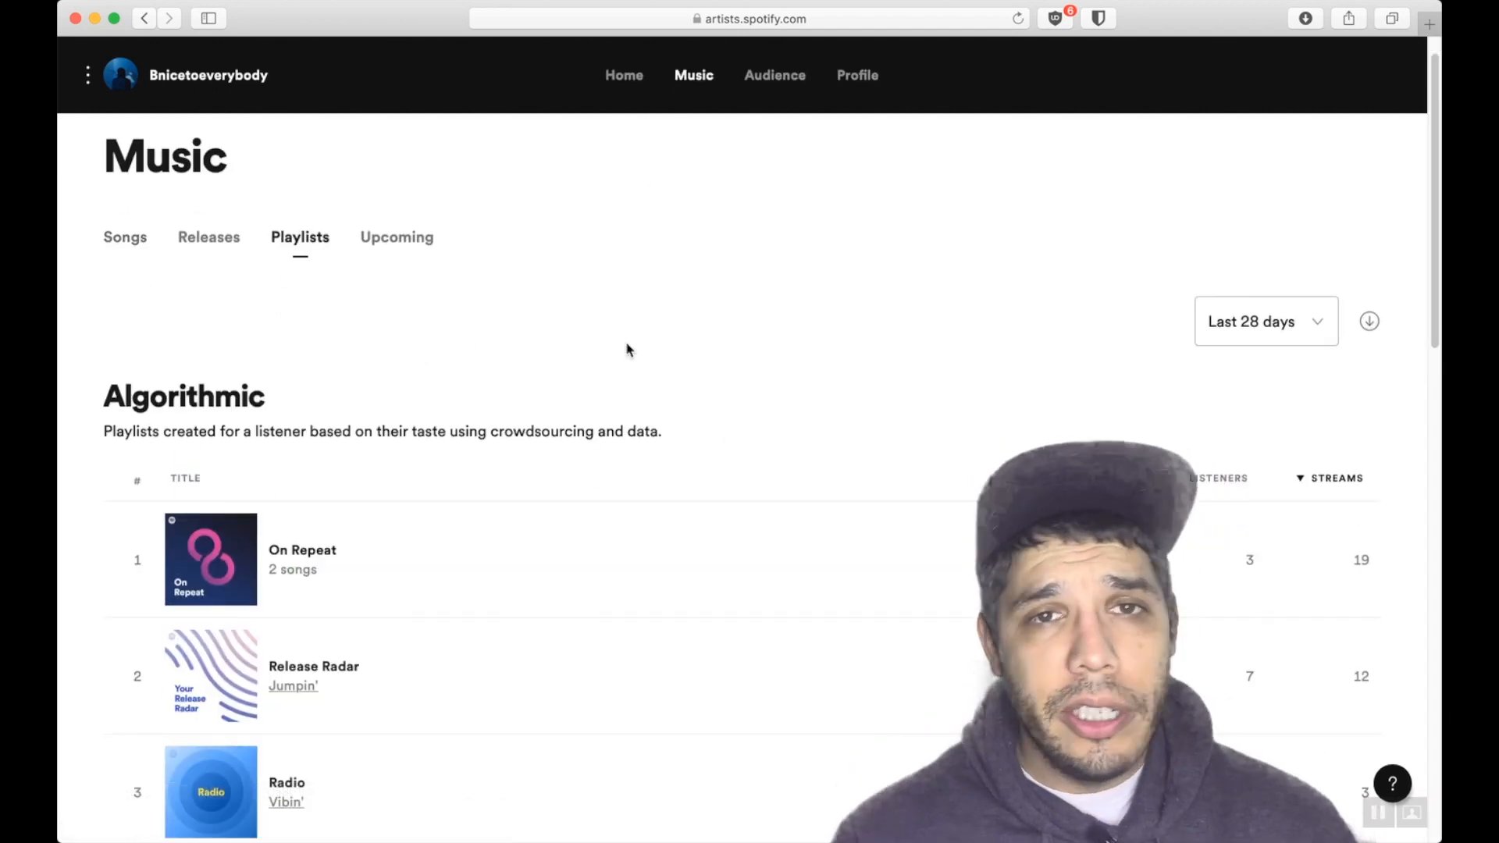
{"action": "scroll", "coordinate": [626, 344], "scroll_direction": "down", "scroll_amount": 15}
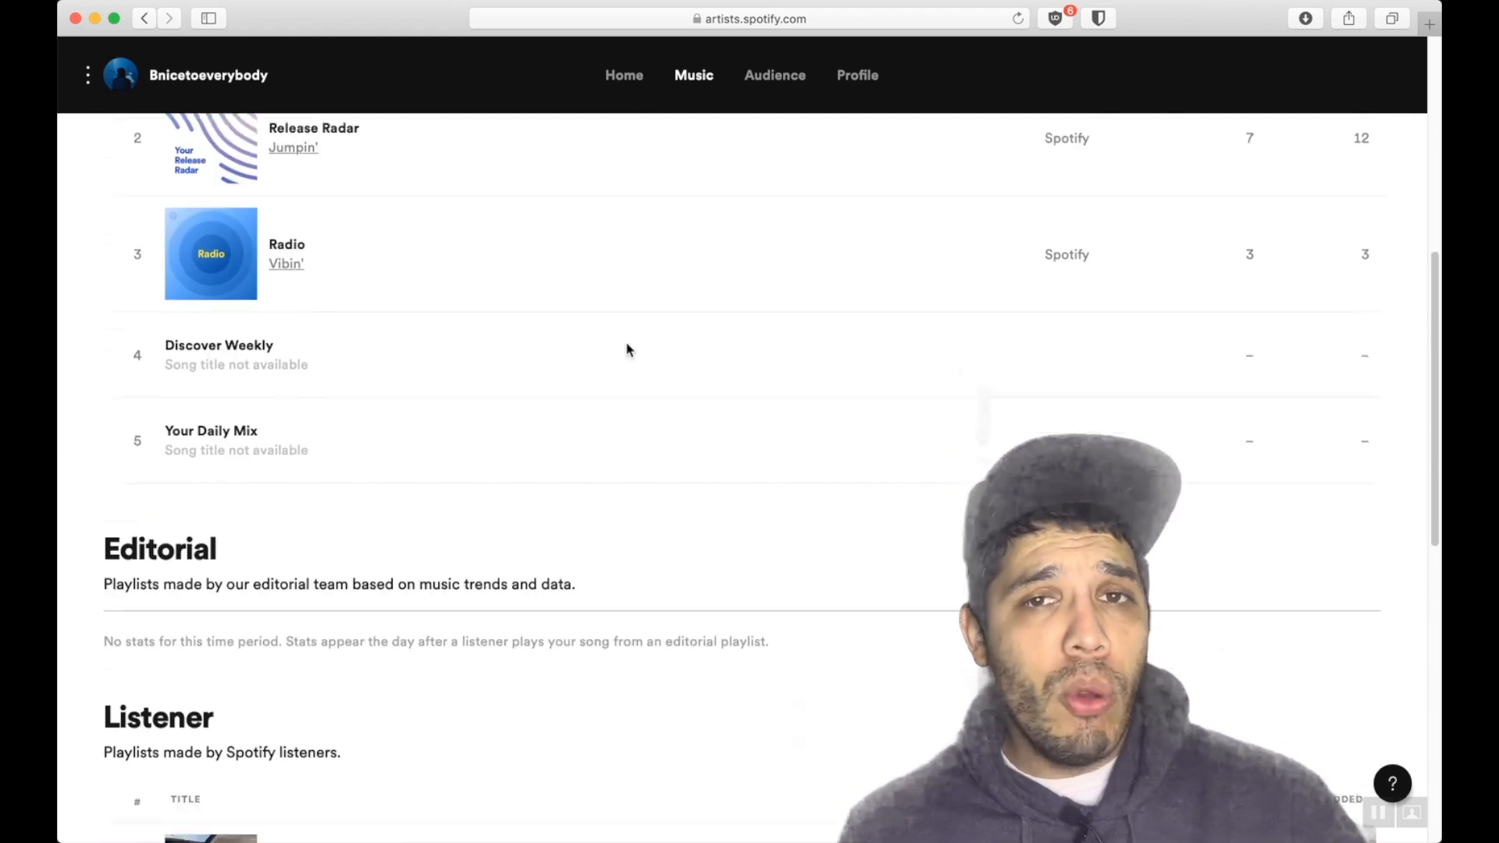
{"action": "scroll", "coordinate": [628, 343], "scroll_direction": "down", "scroll_amount": 5}
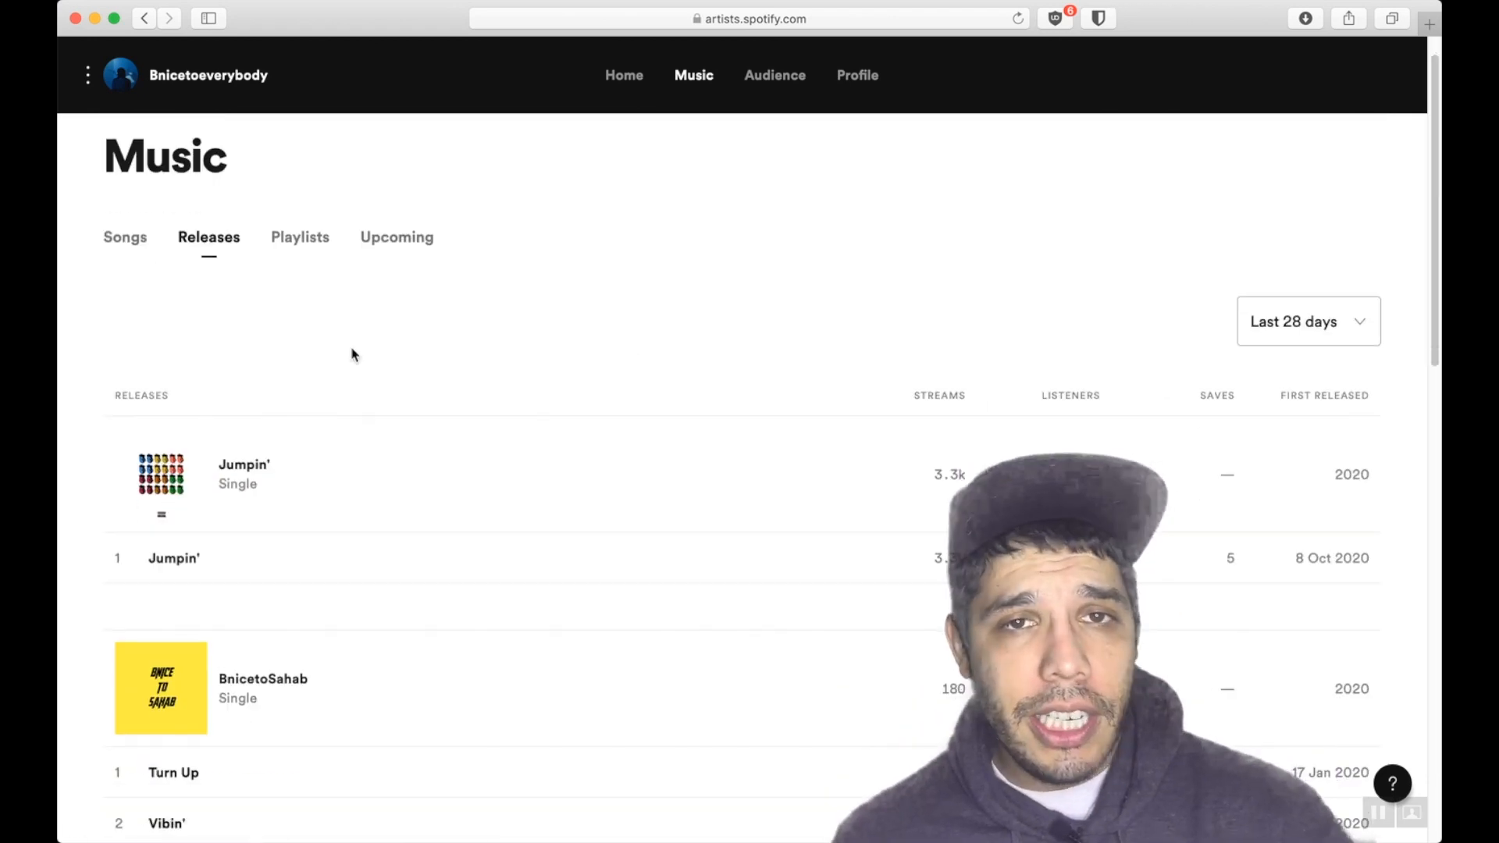
Step: Browse the artist's music statistics by releases, playlists, upcoming and songs, ending on the releases view
{"action": "scroll", "coordinate": [351, 355], "scroll_direction": "down", "scroll_amount": 1}
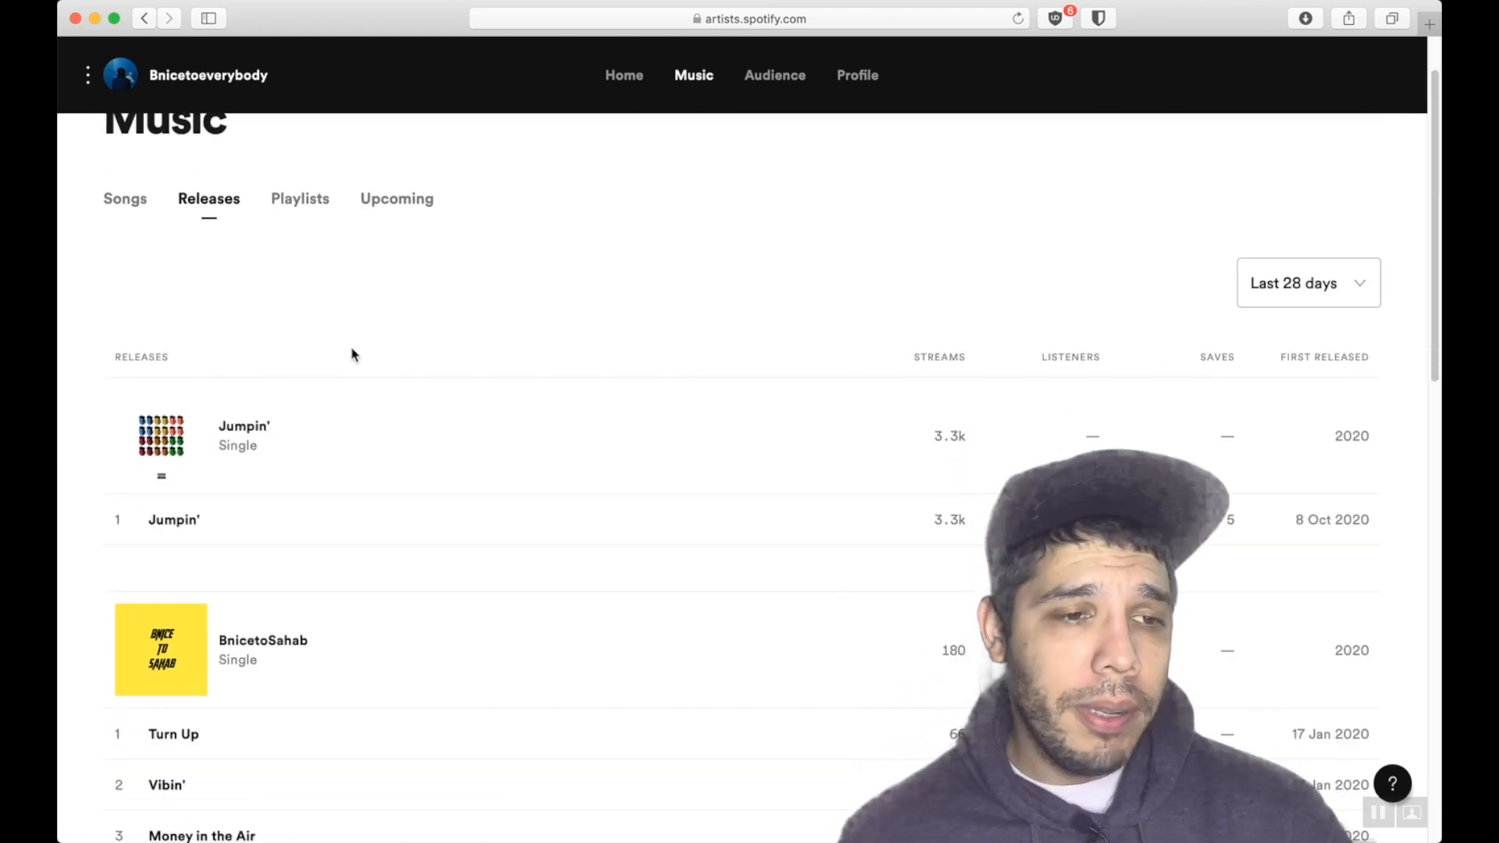
{"action": "left_click", "coordinate": [305, 198]}
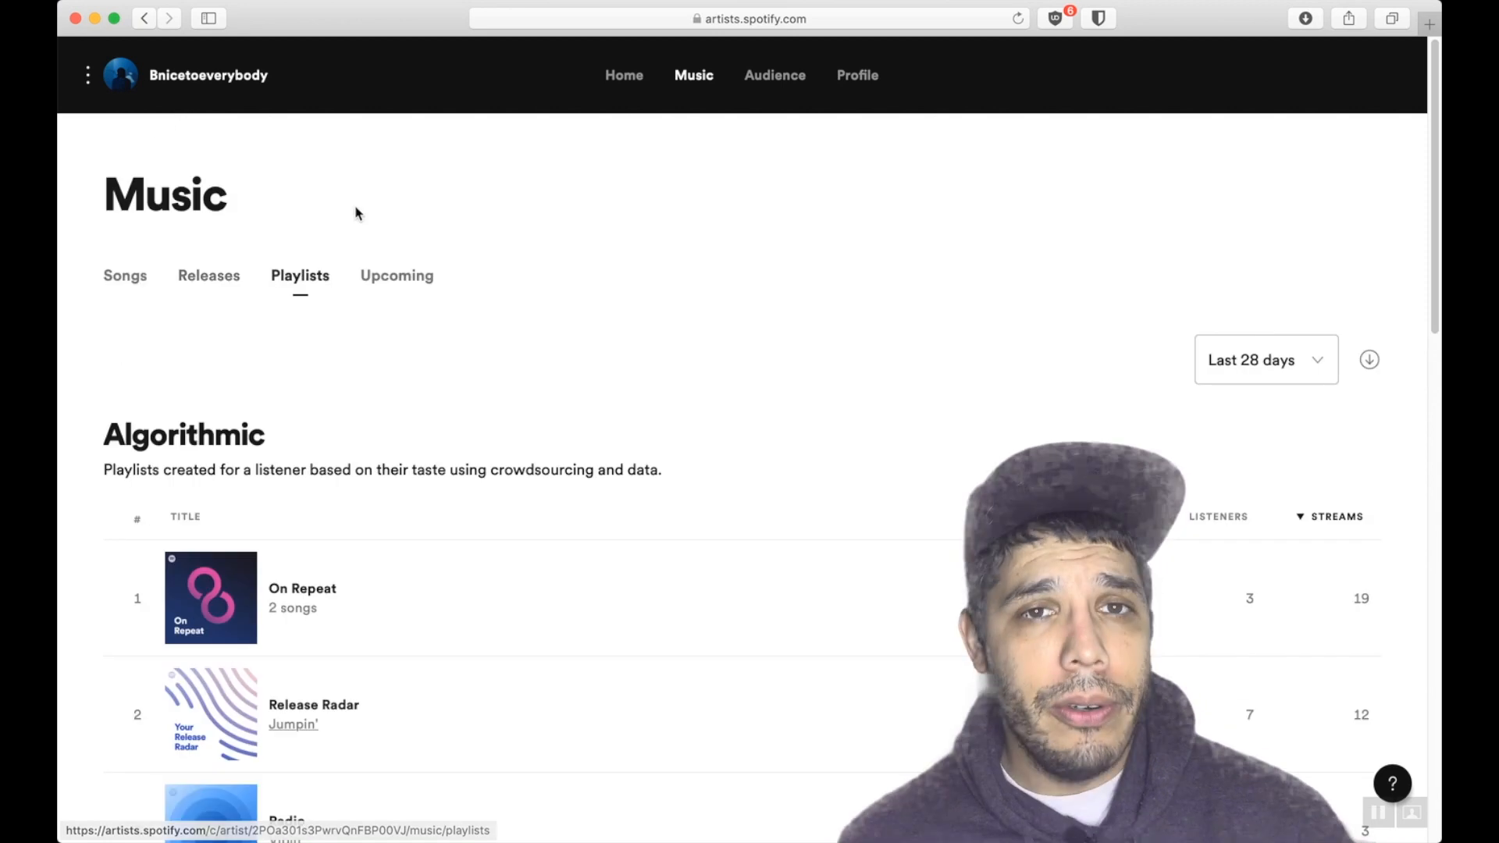
{"action": "left_click", "coordinate": [414, 281]}
{"action": "left_click", "coordinate": [123, 280]}
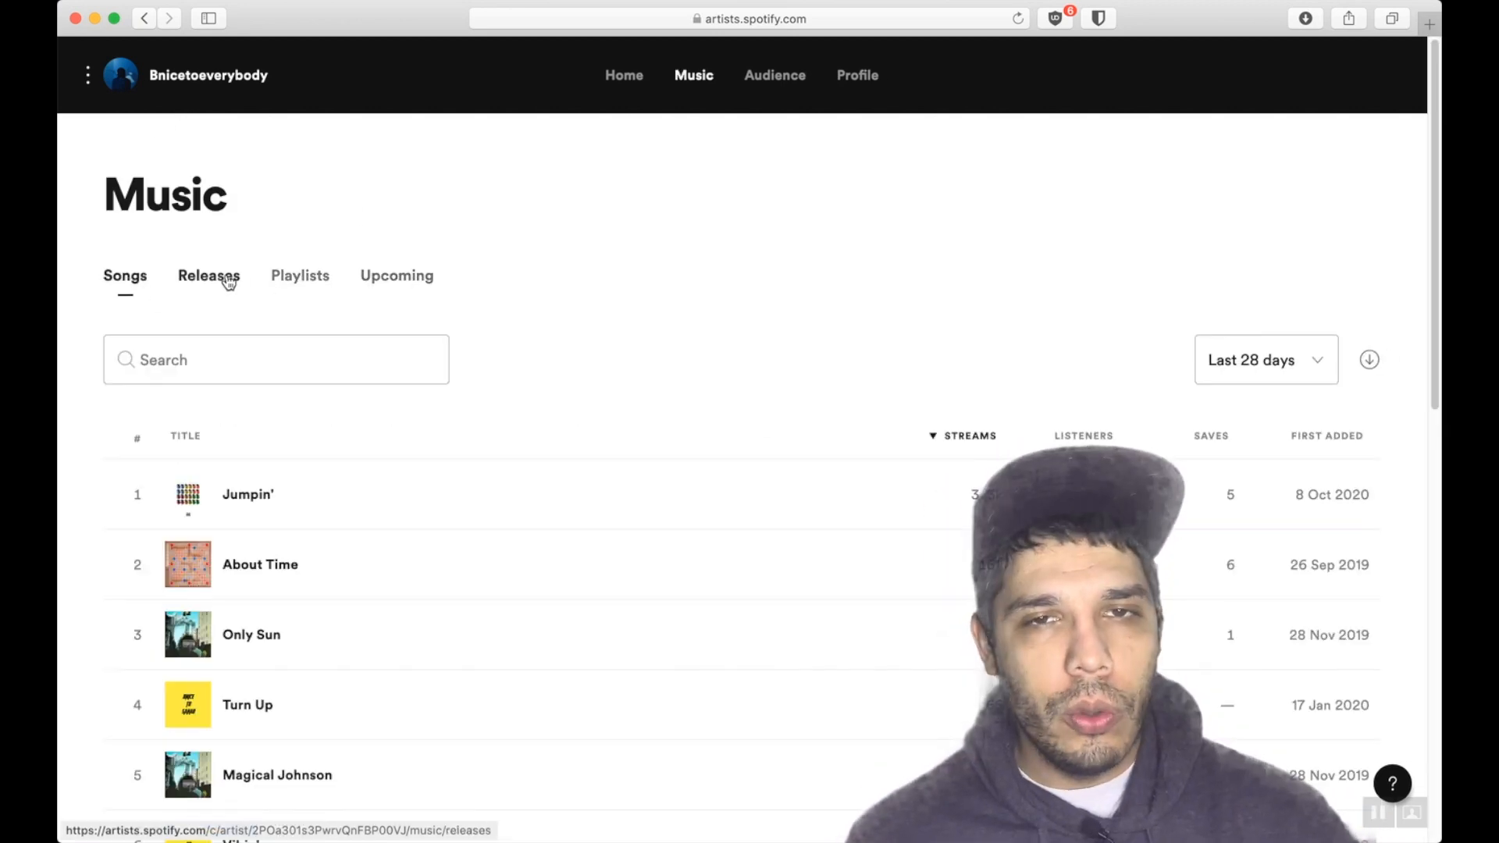
{"action": "left_click", "coordinate": [223, 282]}
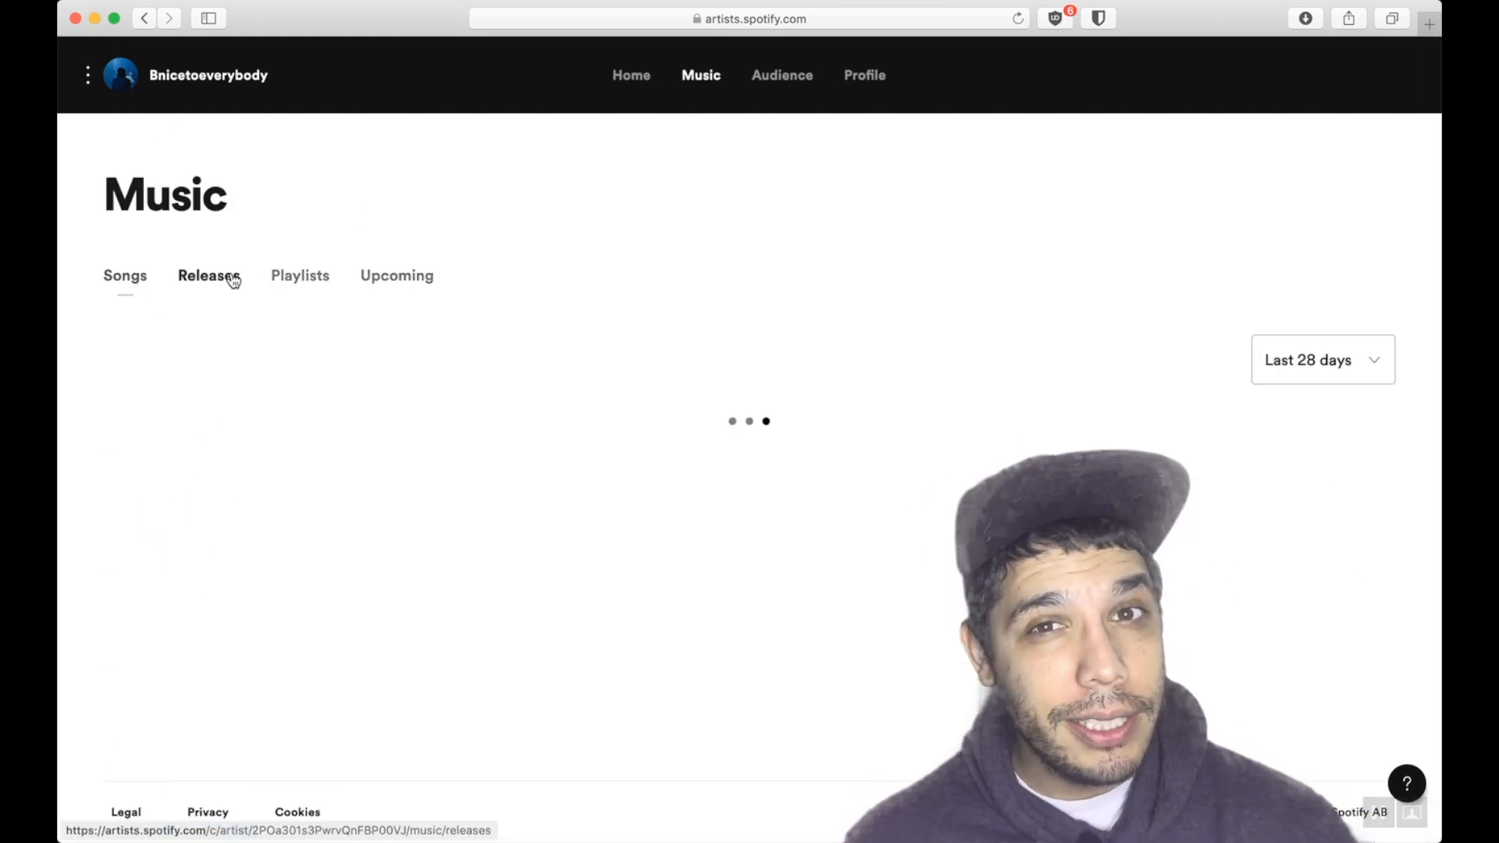
Step: Reopen the audience statistics, read the country and top-city listings to the end, and return to the music statistics
{"action": "left_click", "coordinate": [796, 68]}
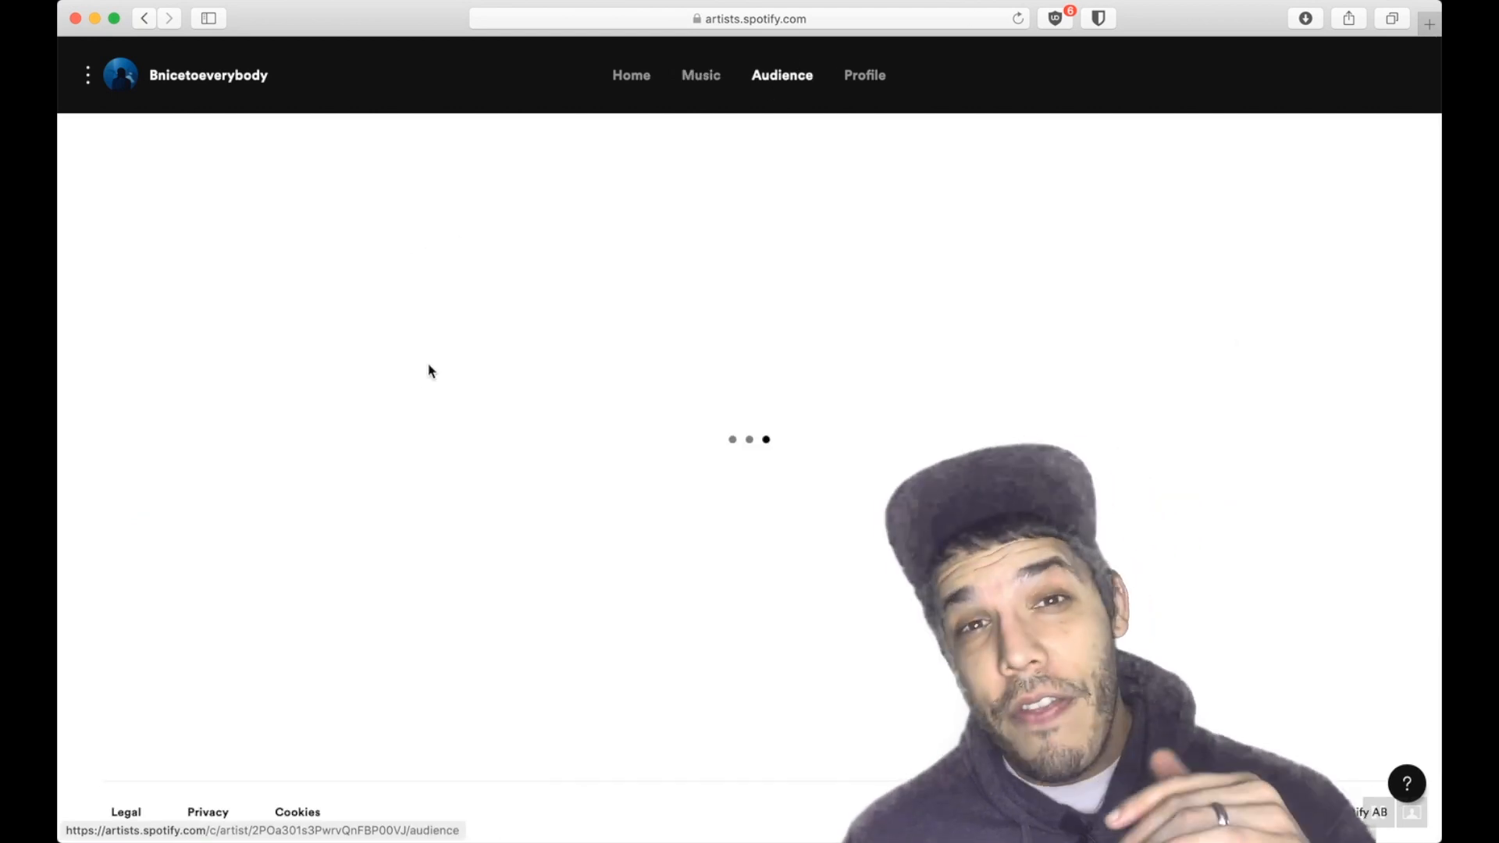
{"action": "scroll", "coordinate": [449, 398], "scroll_direction": "down", "scroll_amount": 15}
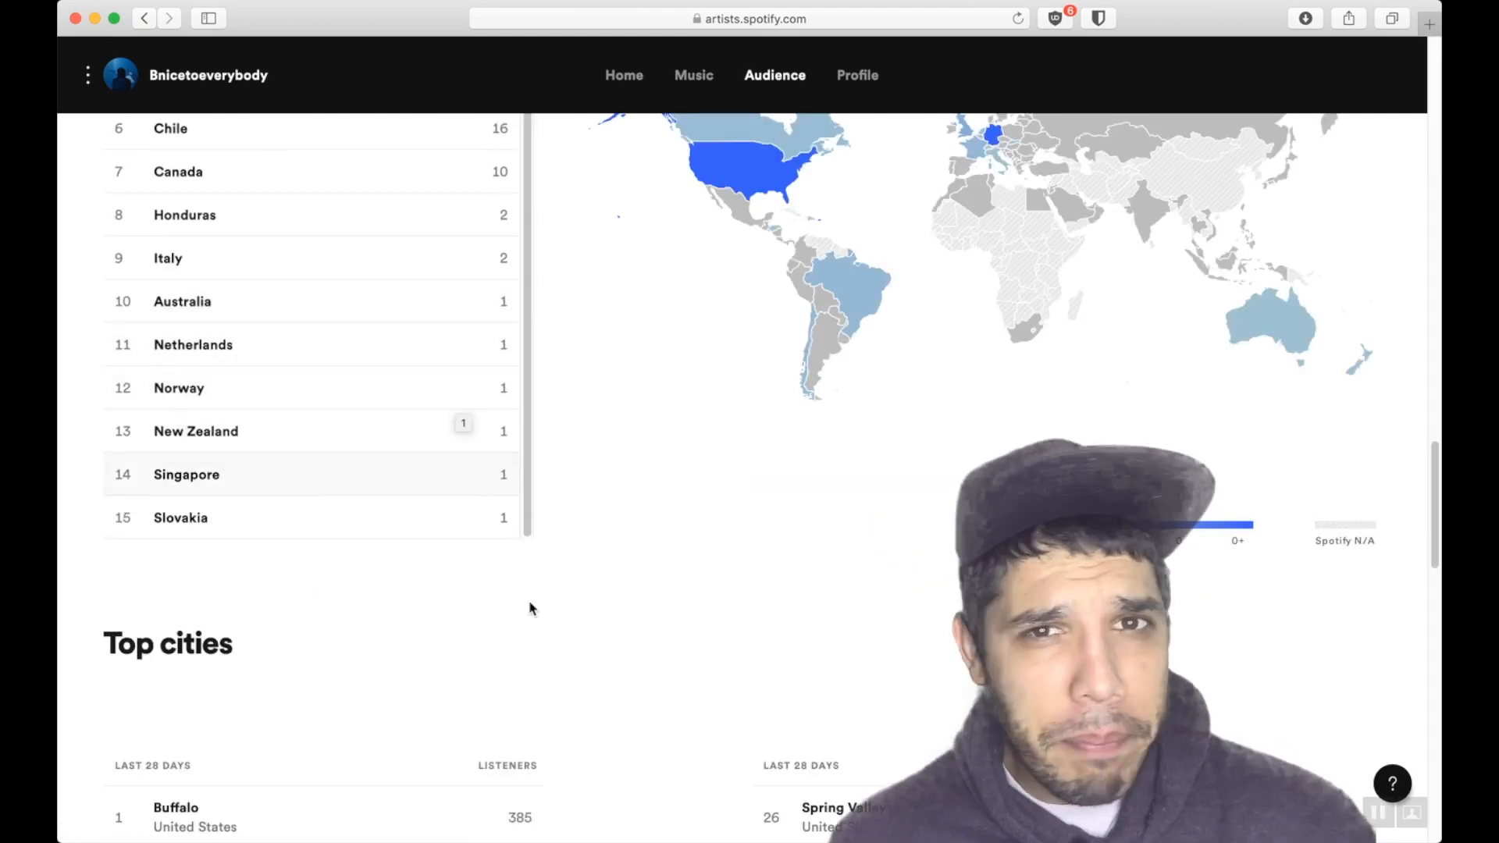
{"action": "scroll", "coordinate": [621, 814], "scroll_direction": "down", "scroll_amount": 15}
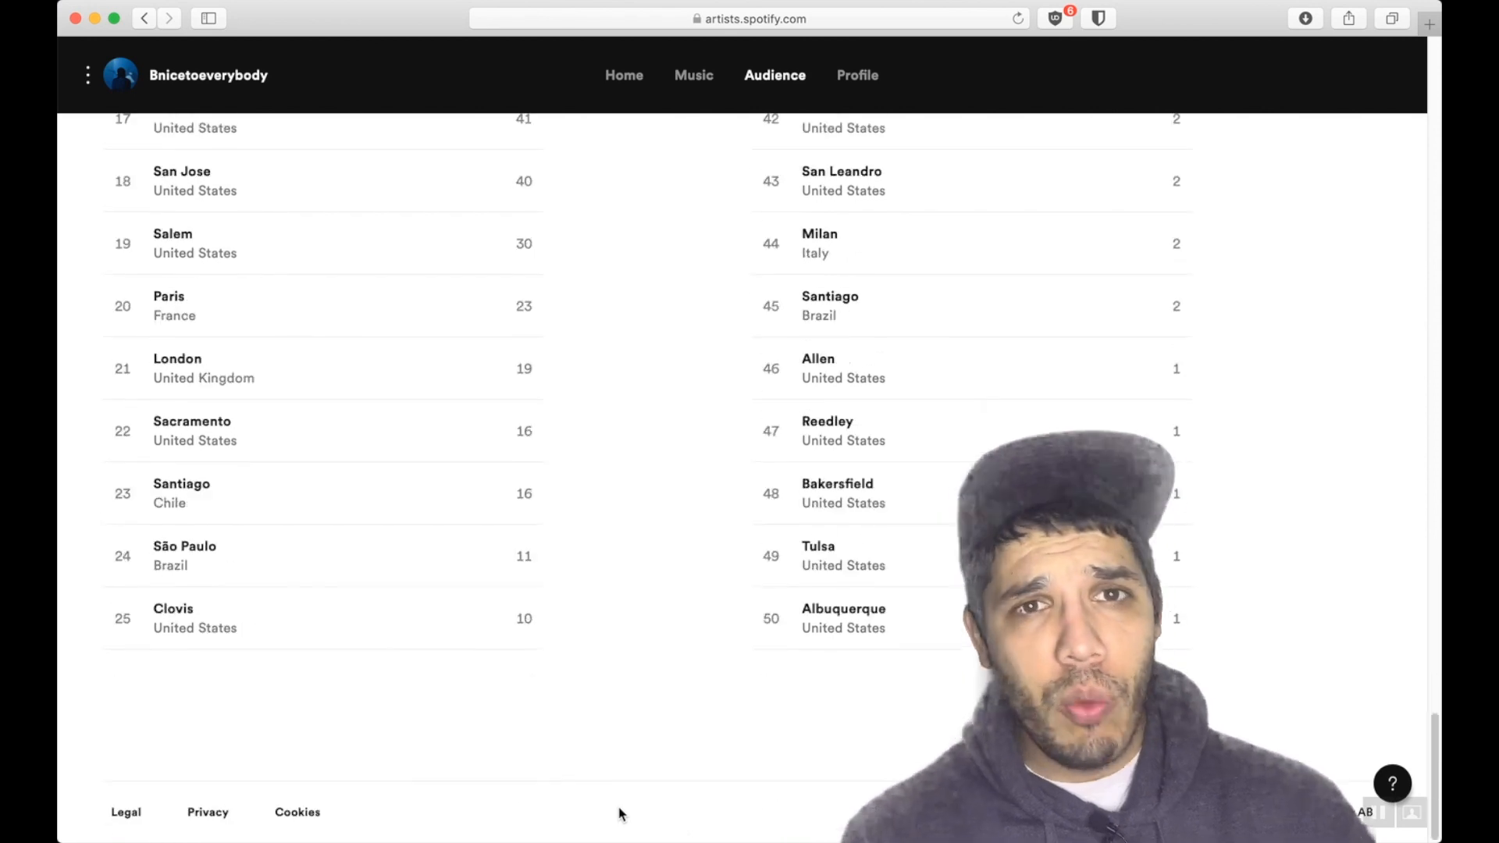
{"action": "scroll", "coordinate": [621, 814], "scroll_direction": "up", "scroll_amount": 20}
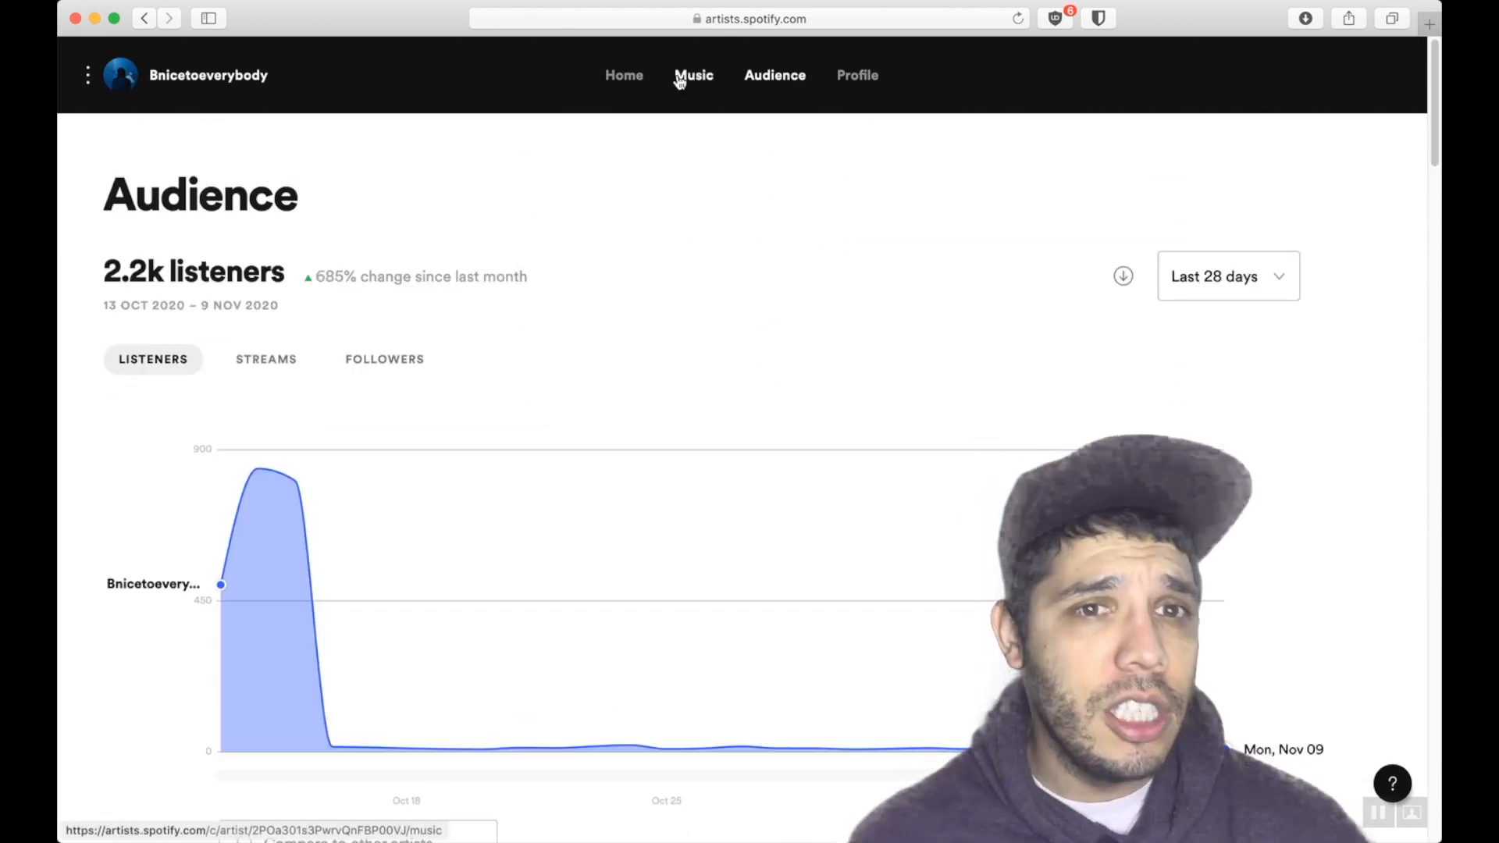
{"action": "left_click", "coordinate": [679, 91]}
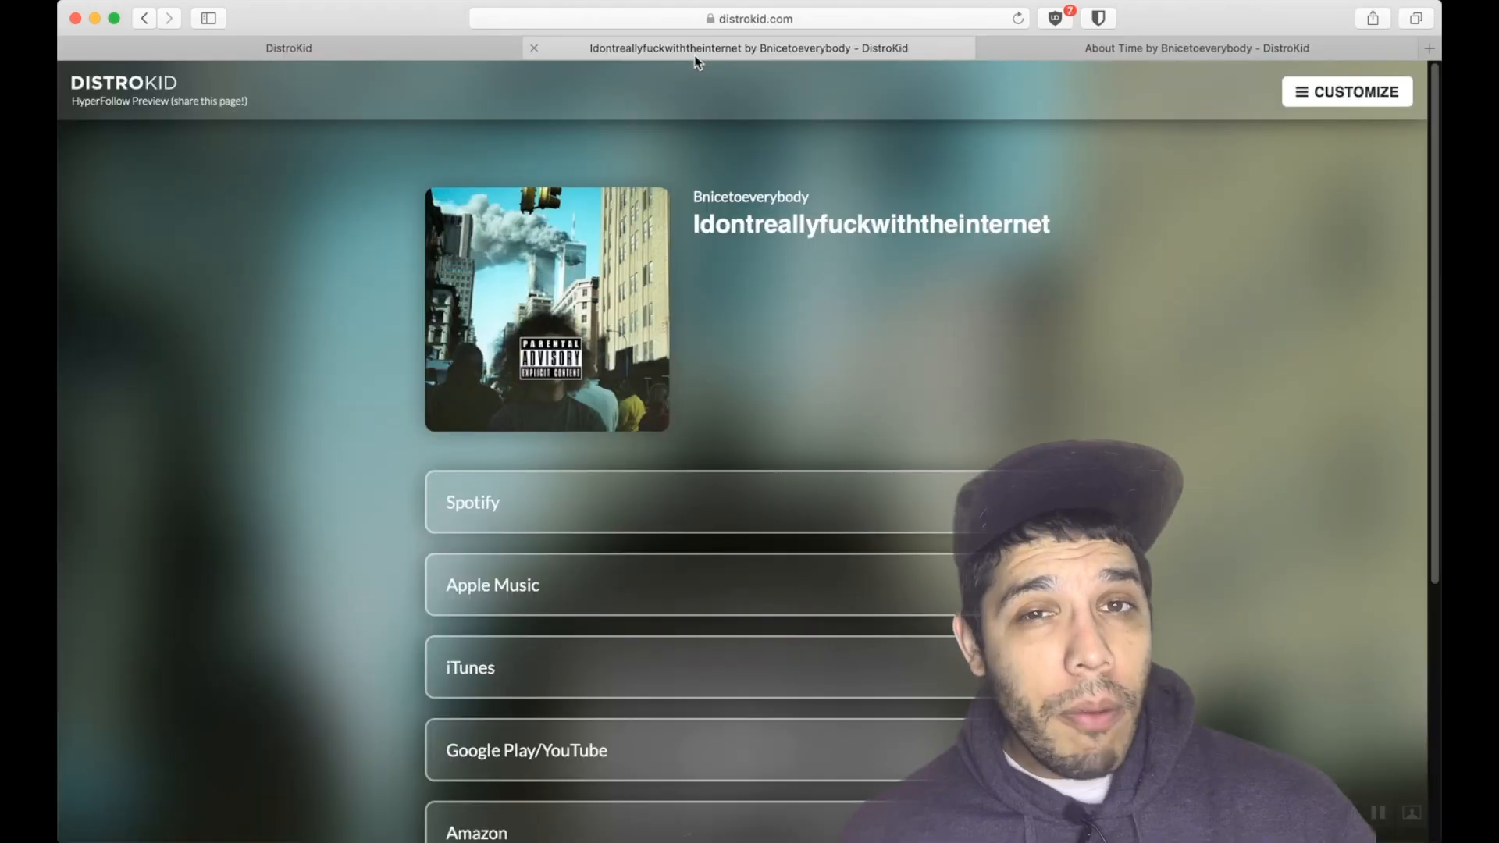
Step: Check the store links on the Idontreallyfuckwiththeinternet HyperFollow page, open the album on Spotify and look through its track list
{"action": "scroll", "coordinate": [859, 445], "scroll_direction": "down", "scroll_amount": 5}
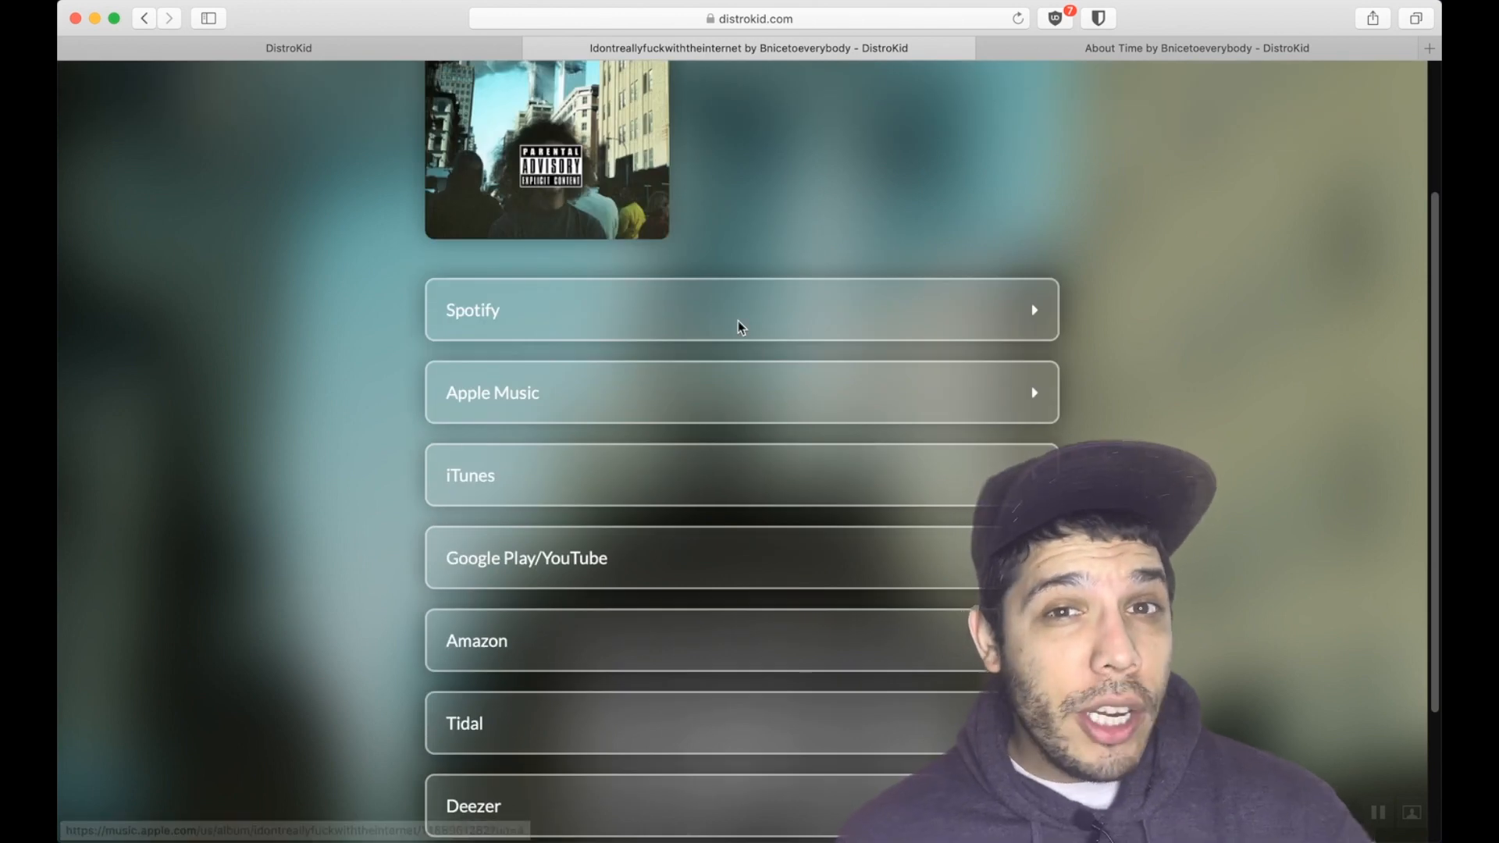
{"action": "scroll", "coordinate": [726, 362], "scroll_direction": "down", "scroll_amount": 5}
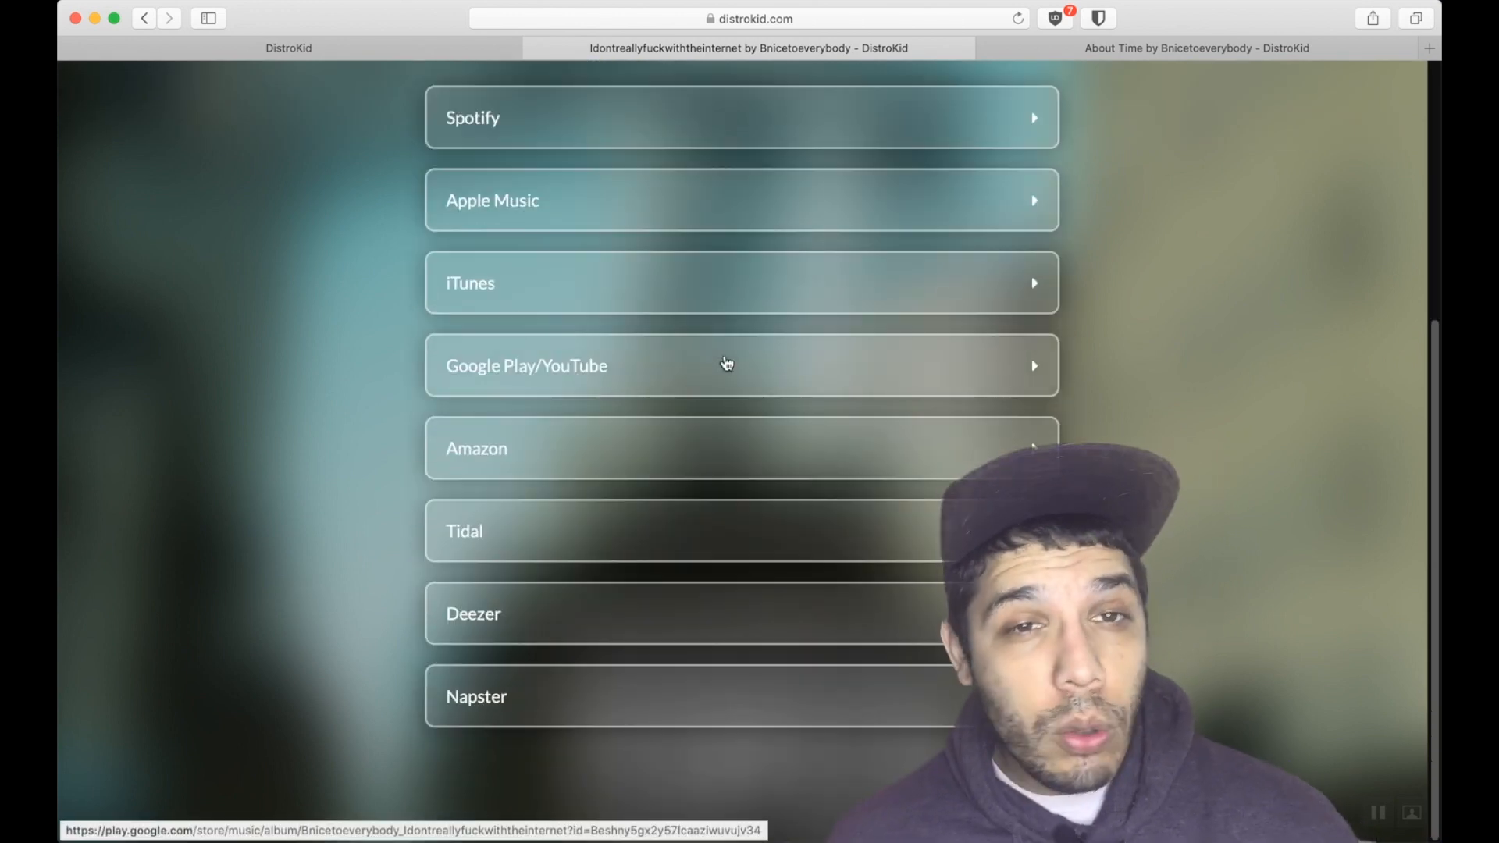
{"action": "scroll", "coordinate": [723, 362], "scroll_direction": "up", "scroll_amount": 10}
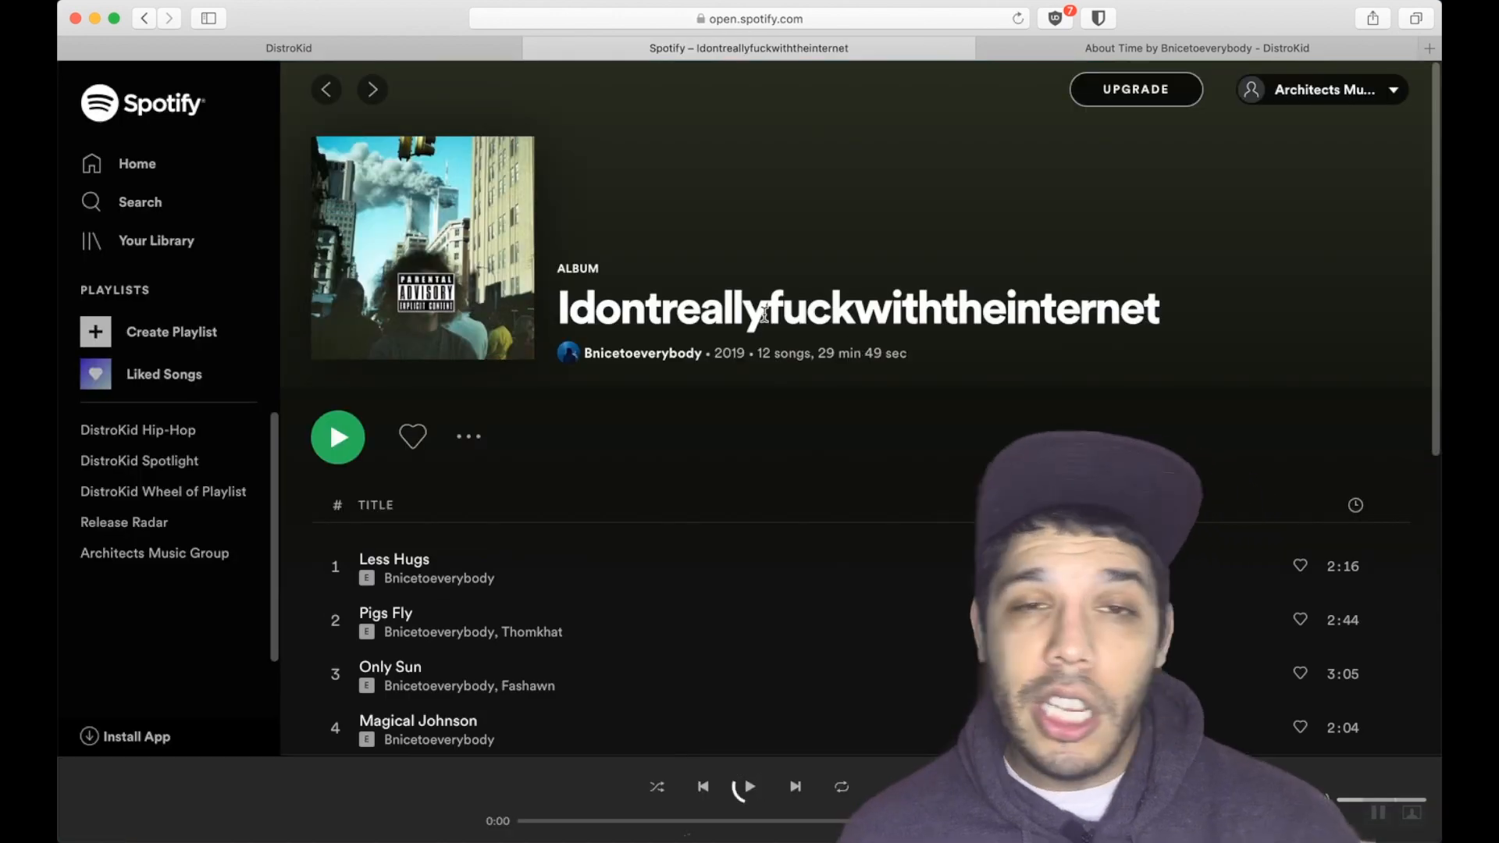
{"action": "scroll", "coordinate": [764, 568], "scroll_direction": "down", "scroll_amount": 10}
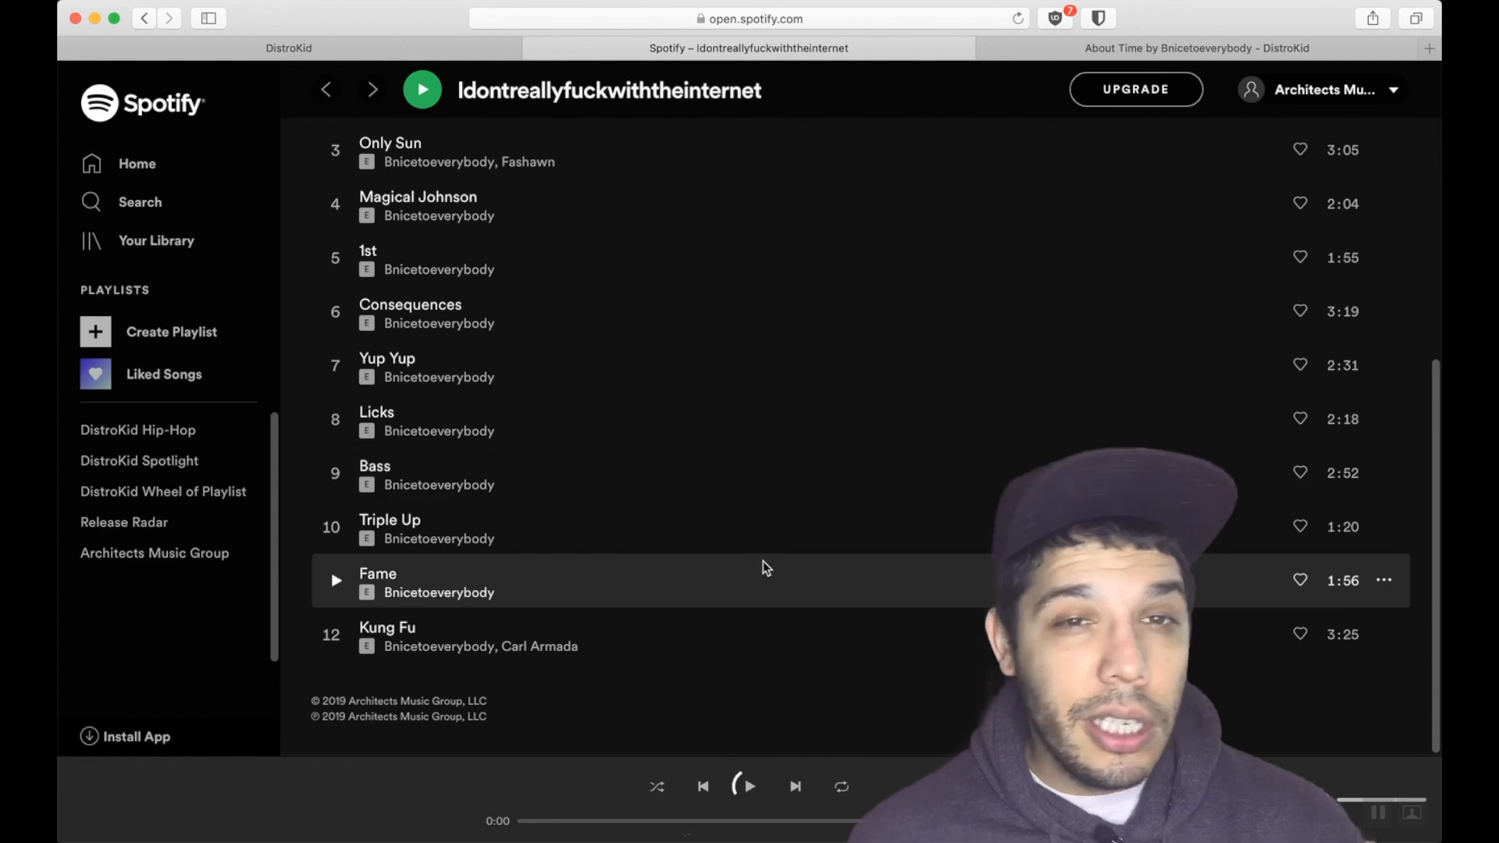
{"action": "scroll", "coordinate": [762, 561], "scroll_direction": "up", "scroll_amount": 10}
Step: Switch to the About Time HyperFollow page, look over its store links and open the single on Apple Music
{"action": "left_click", "coordinate": [1080, 53]}
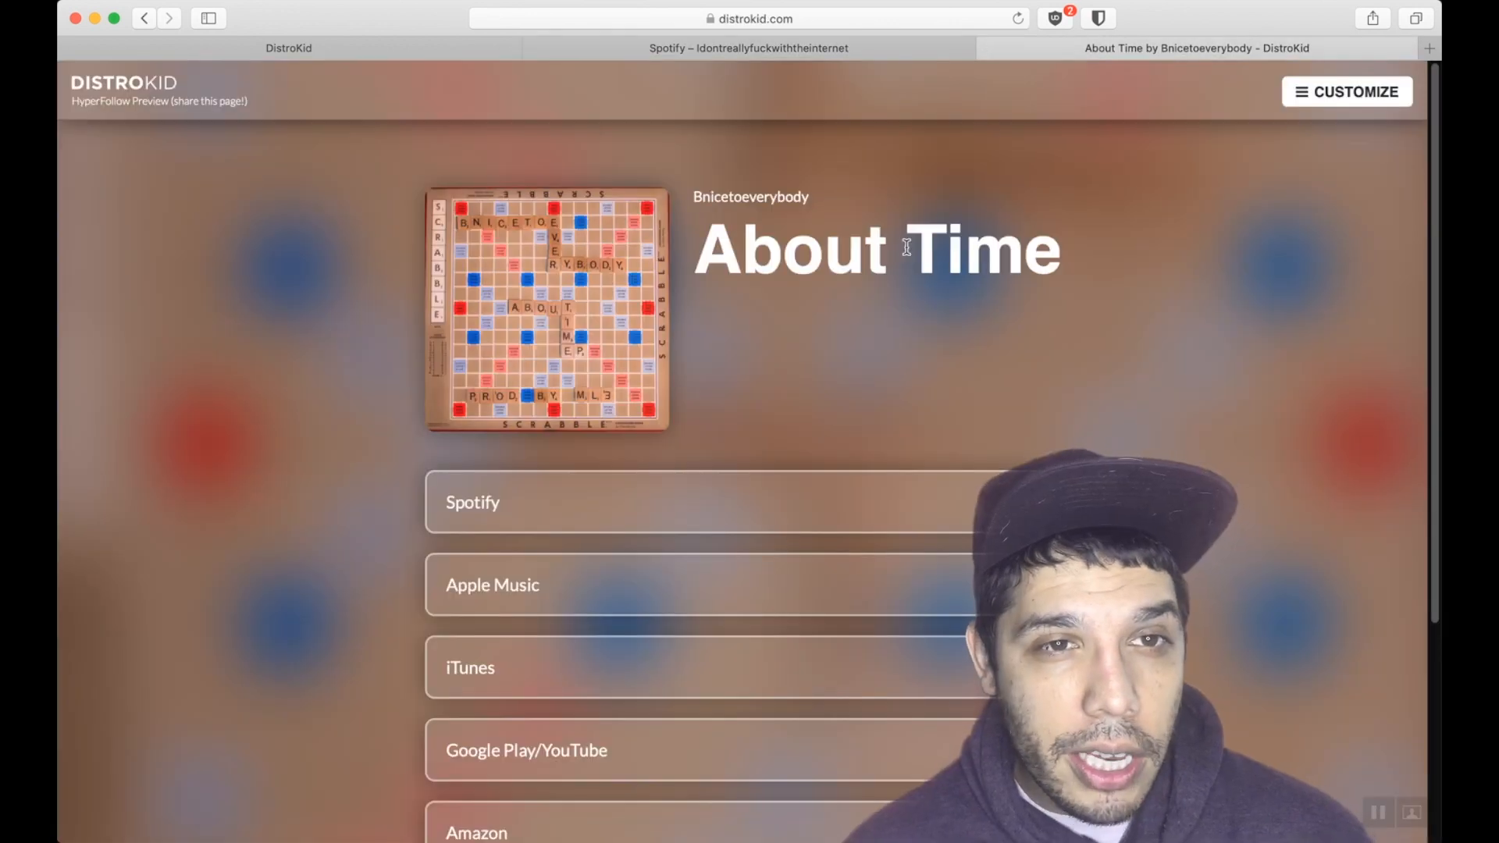
{"action": "scroll", "coordinate": [788, 424], "scroll_direction": "down", "scroll_amount": 5}
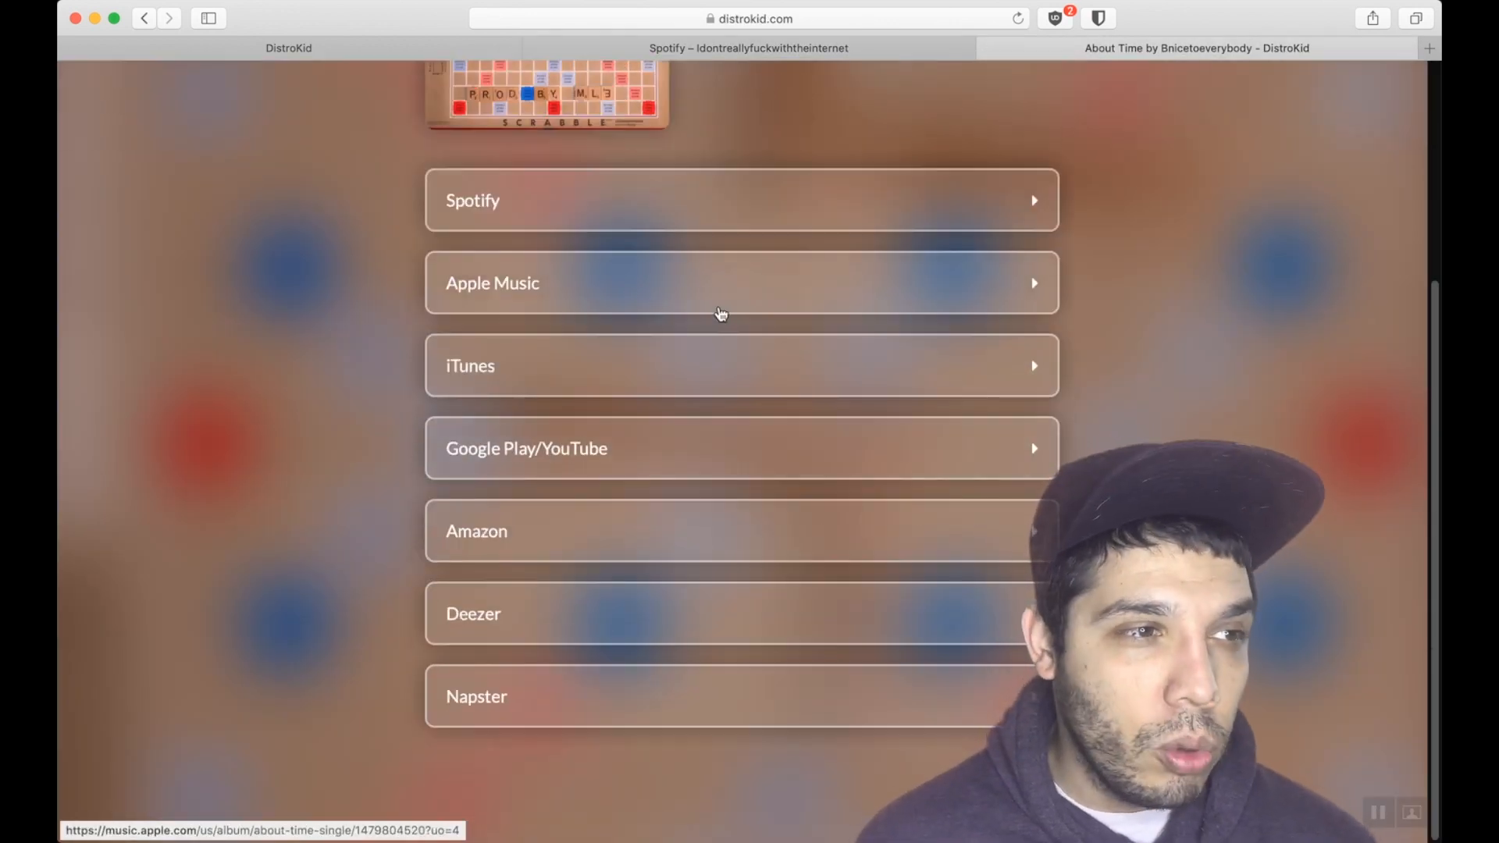
{"action": "left_click", "coordinate": [714, 305]}
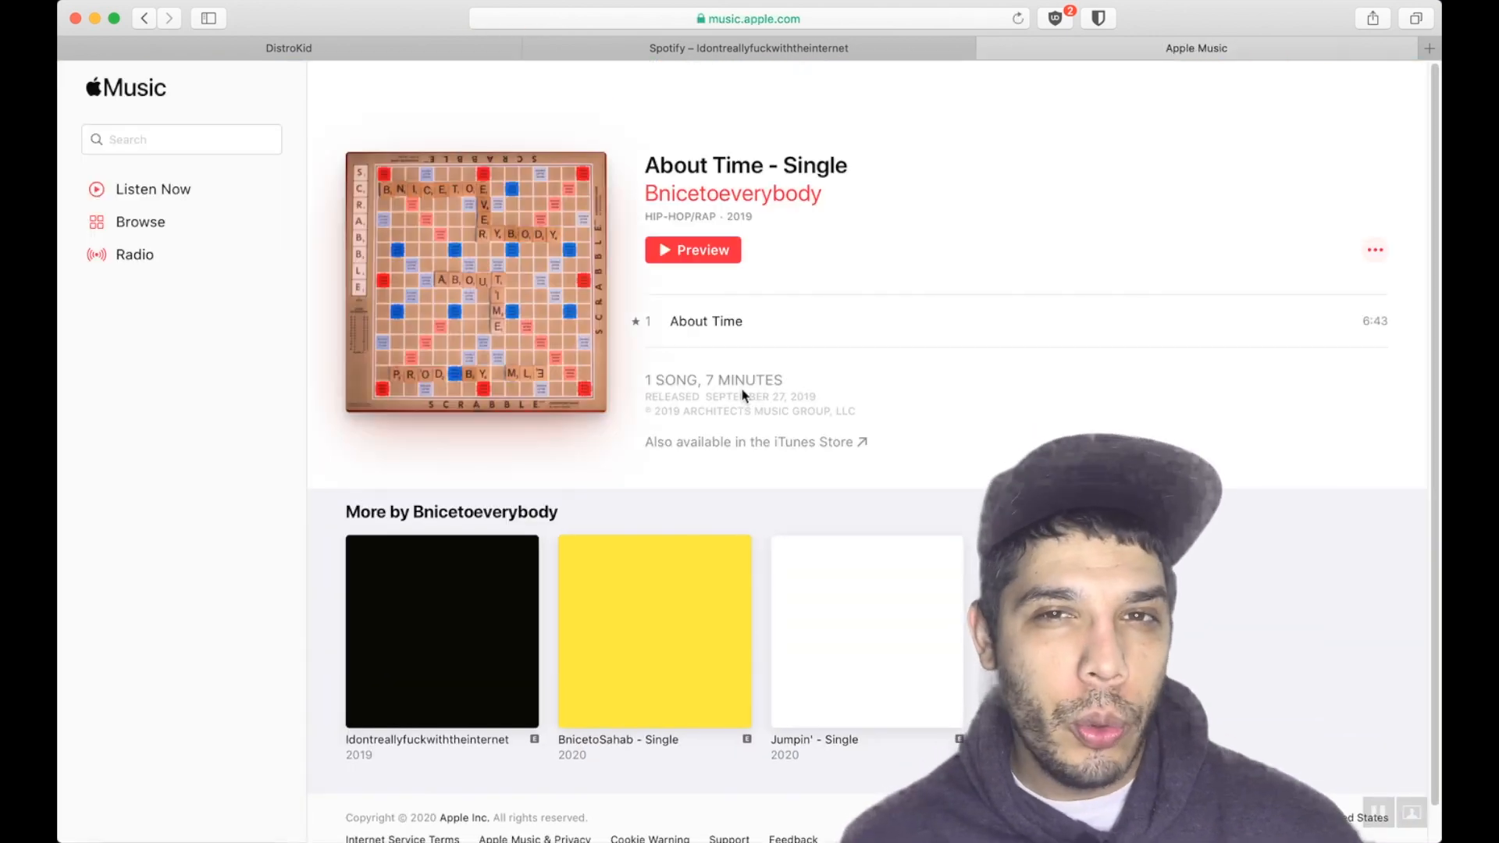
{"action": "scroll", "coordinate": [742, 387], "scroll_direction": "down", "scroll_amount": 3}
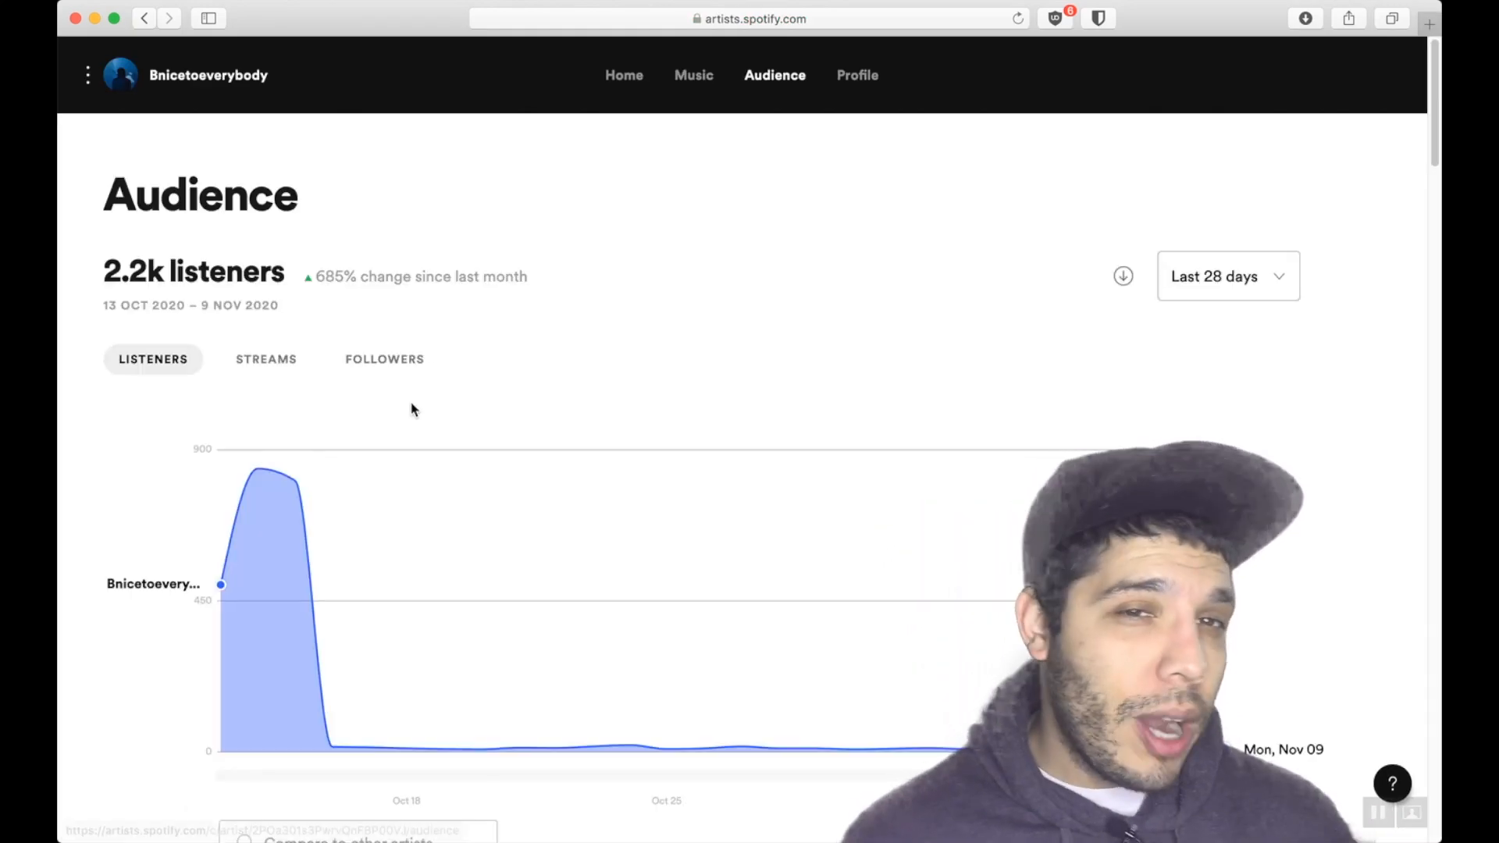
Step: Go through the audience page in Spotify for Artists from the listener chart past the source of streams to the country listing
{"action": "scroll", "coordinate": [506, 333], "scroll_direction": "down", "scroll_amount": 20}
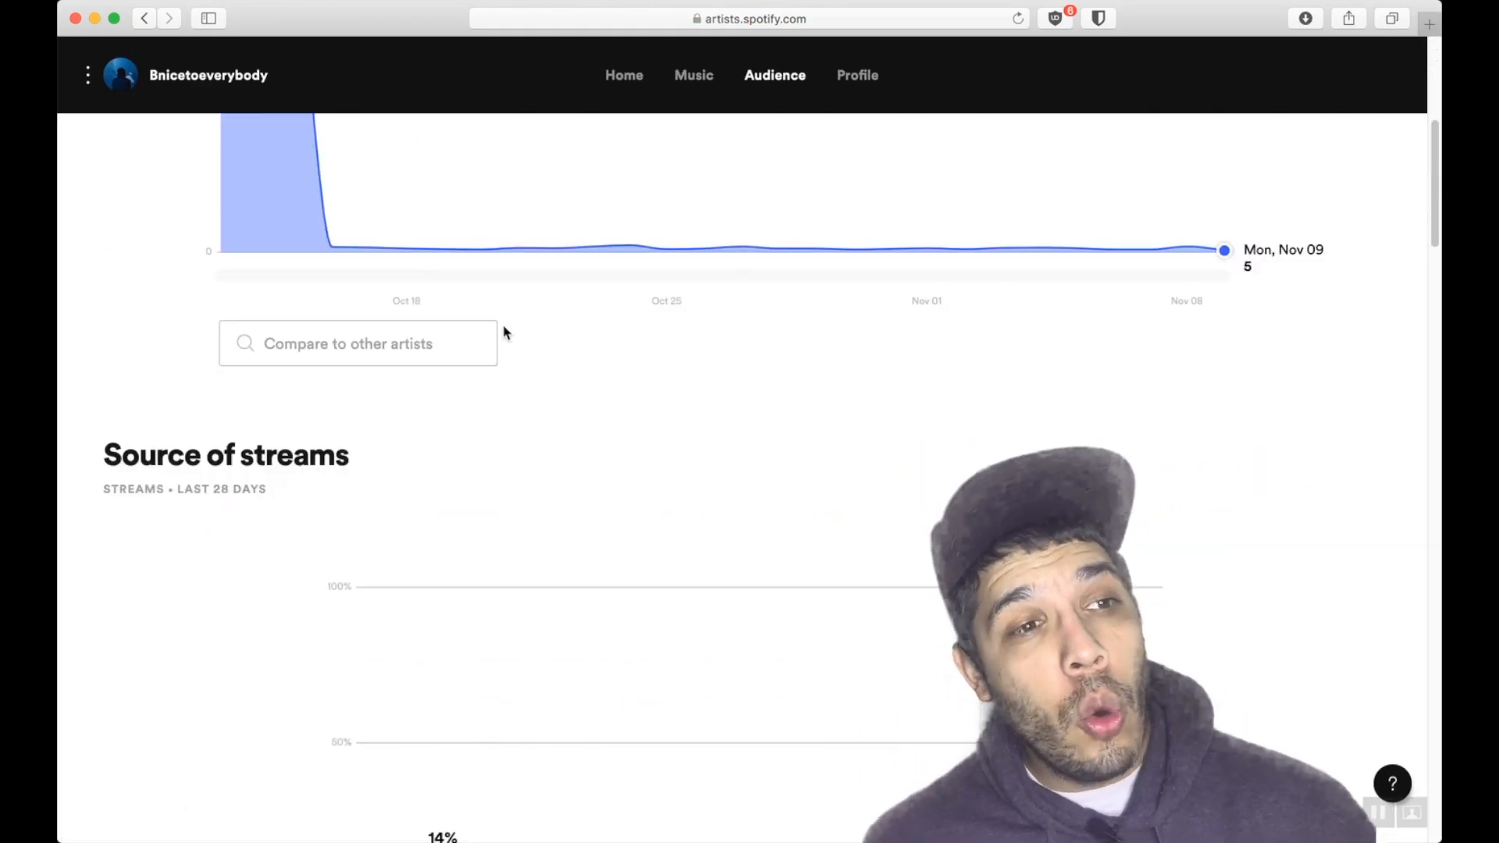
{"action": "scroll", "coordinate": [503, 333], "scroll_direction": "down", "scroll_amount": 10}
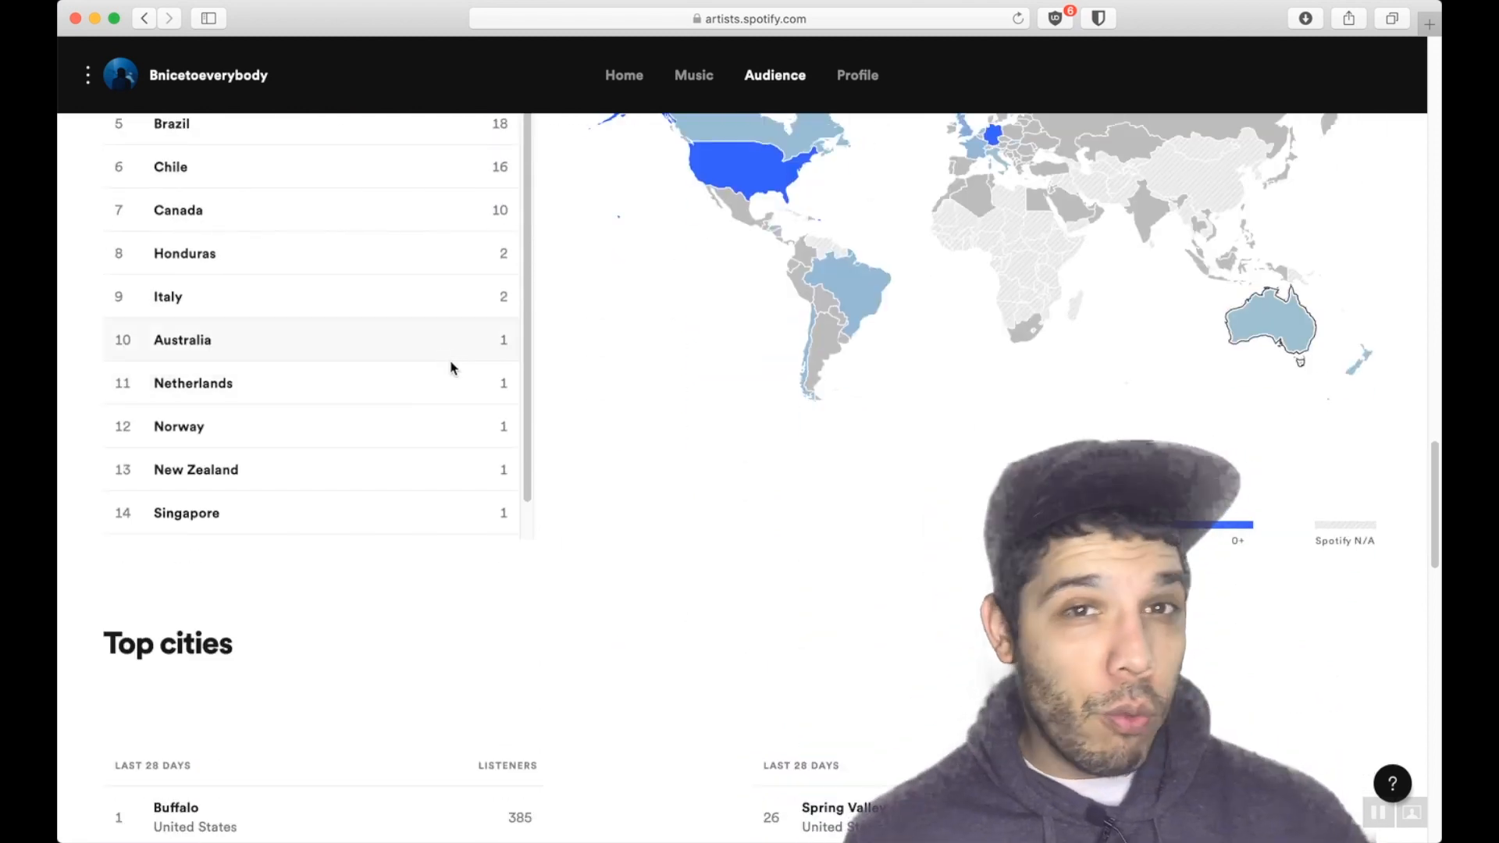
Step: Read through the top countries listing and its map down to the top cities on the audience page
{"action": "scroll", "coordinate": [457, 398], "scroll_direction": "down", "scroll_amount": 1}
{"action": "scroll", "coordinate": [623, 813], "scroll_direction": "down", "scroll_amount": 20}
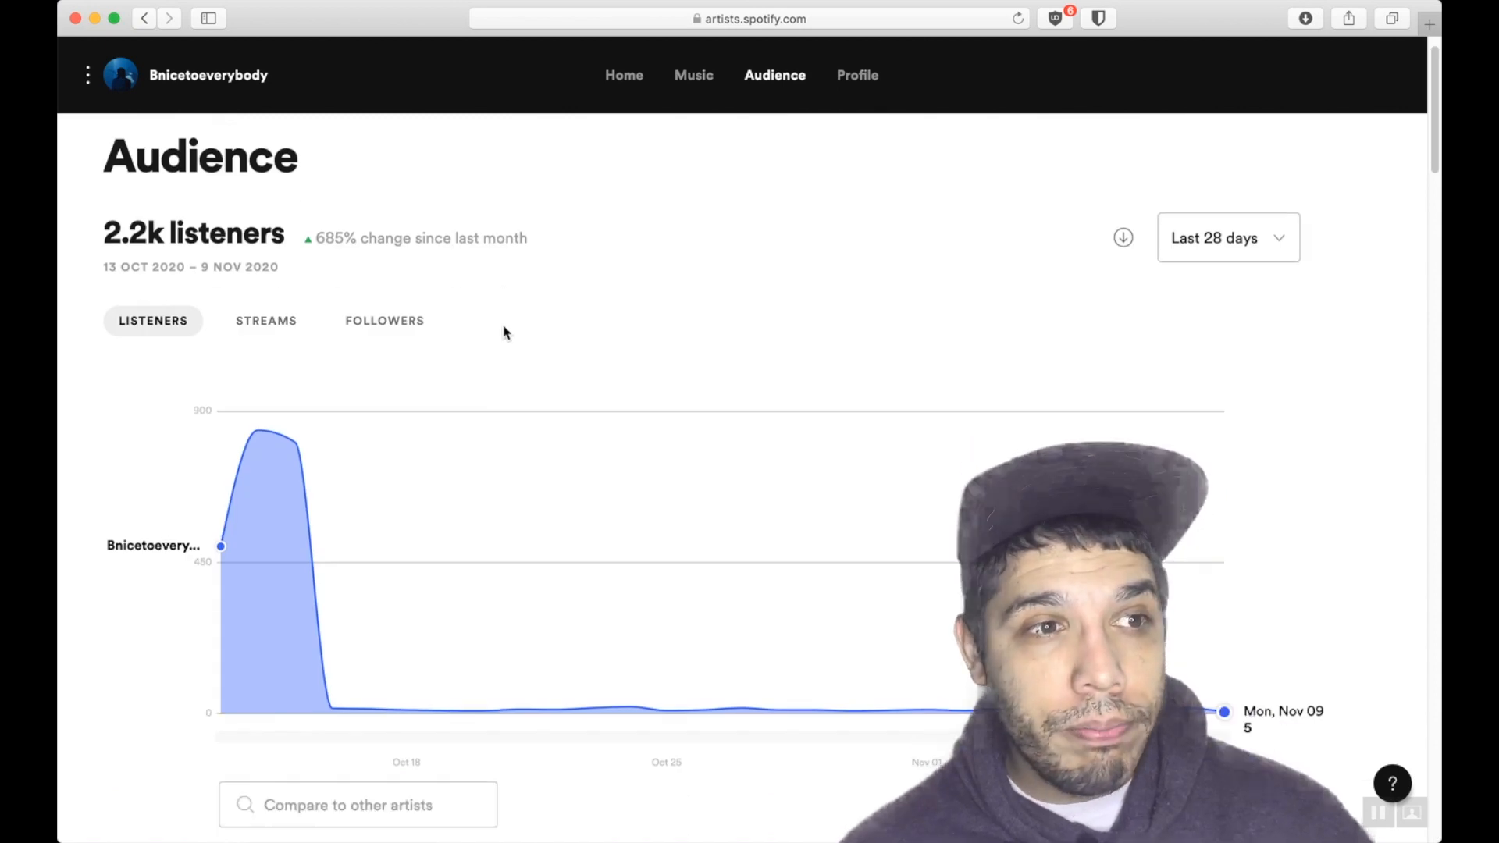
{"action": "scroll", "coordinate": [503, 334], "scroll_direction": "down", "scroll_amount": 15}
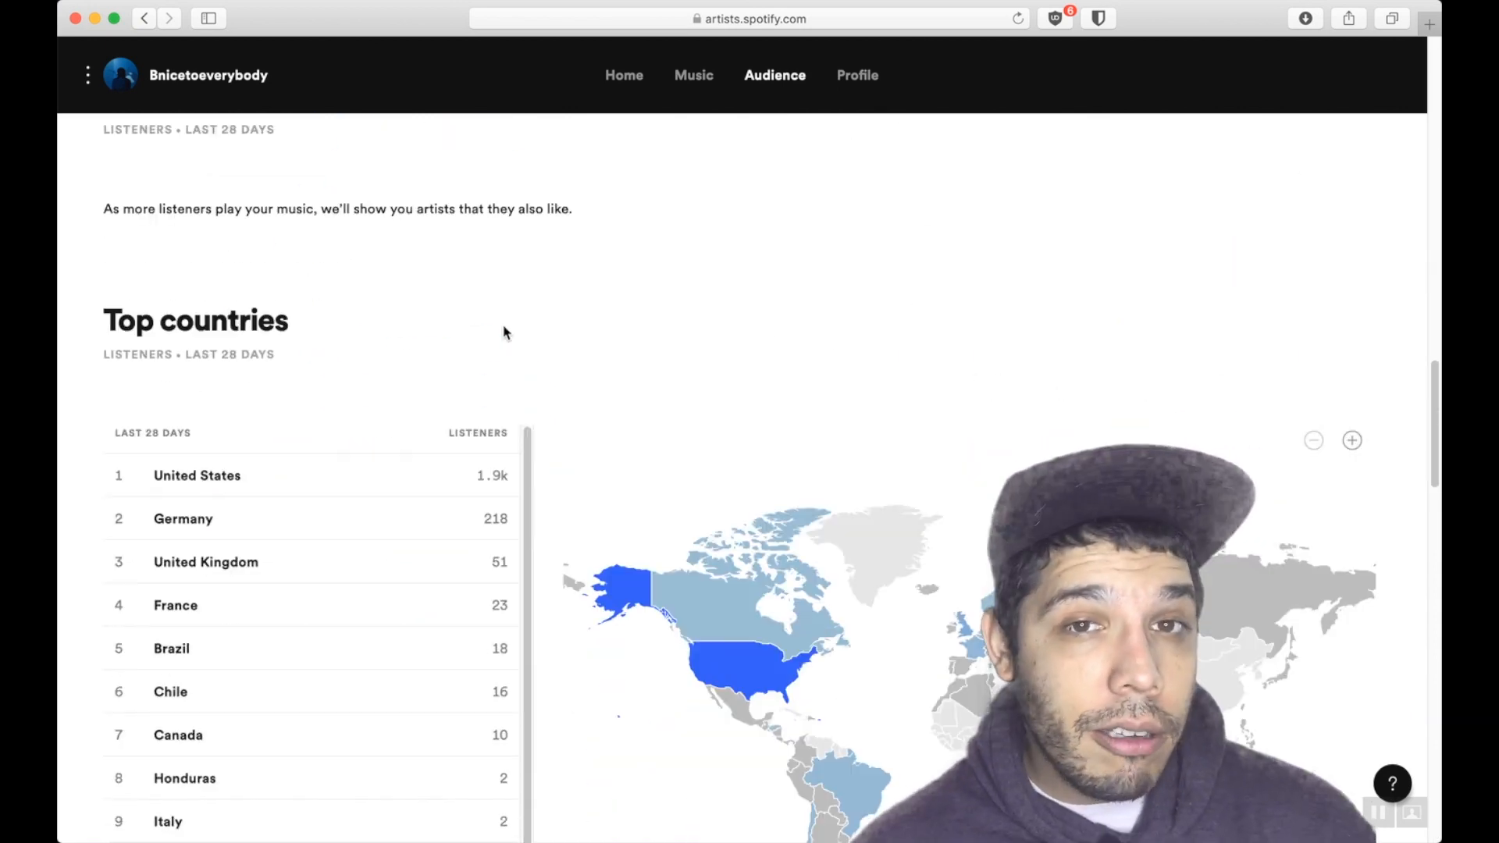
{"action": "scroll", "coordinate": [503, 333], "scroll_direction": "down", "scroll_amount": 7}
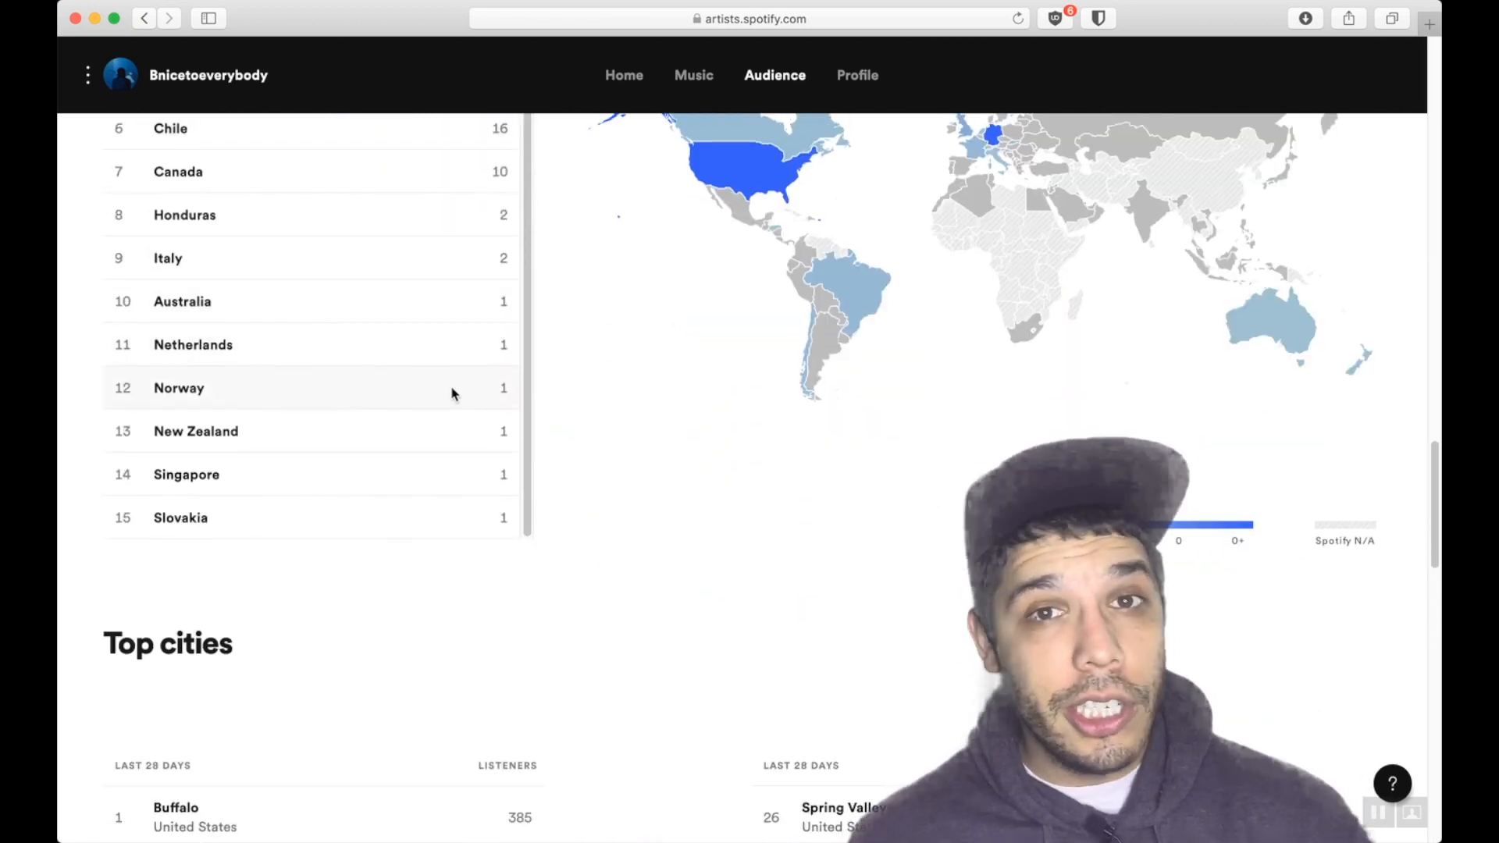
{"action": "scroll", "coordinate": [620, 784], "scroll_direction": "down", "scroll_amount": 20}
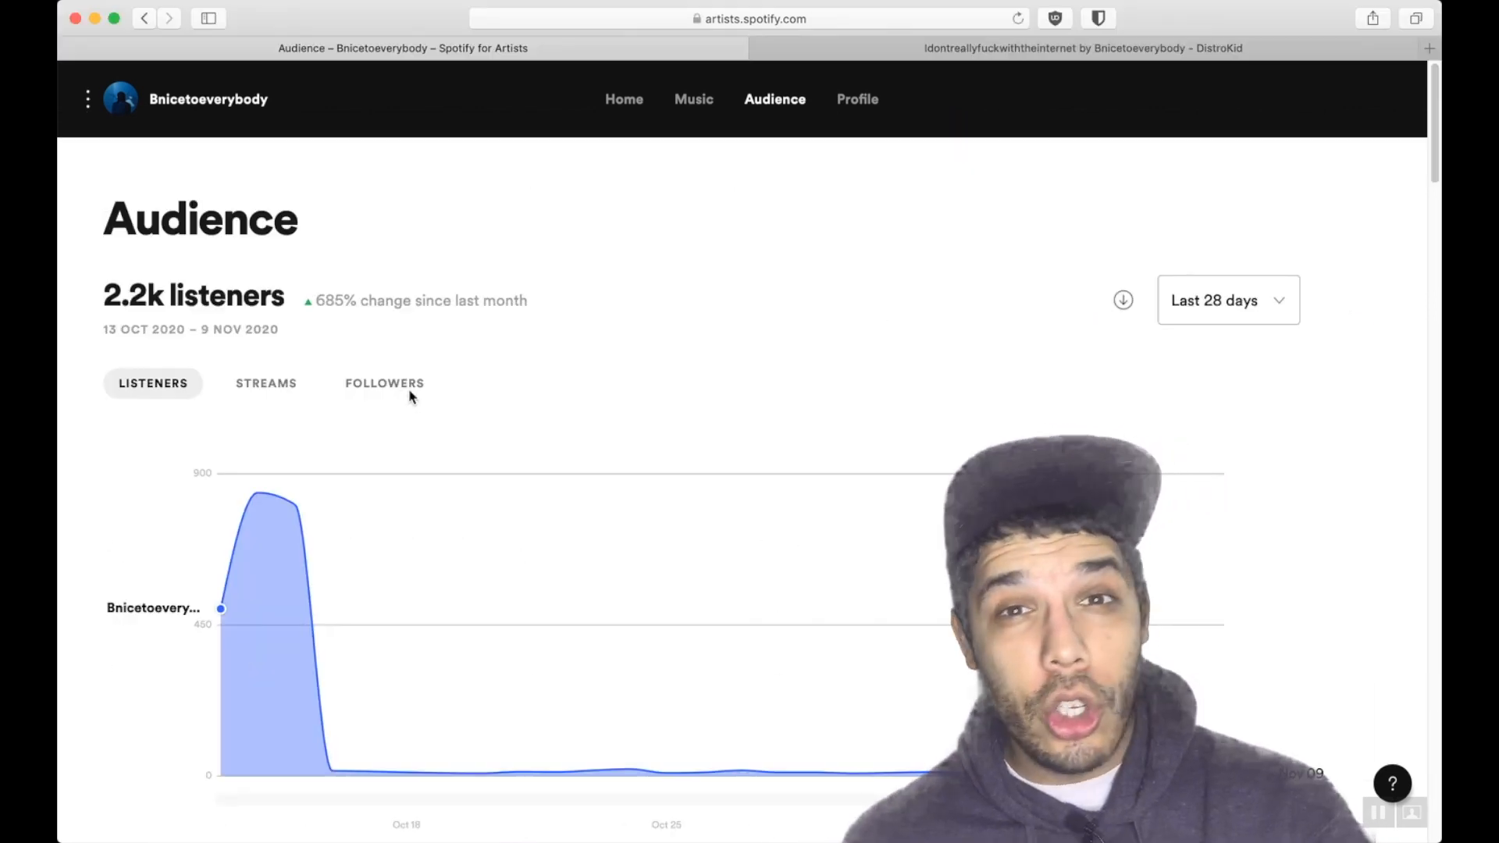
Step: Show the followers chart and go through the source of streams, gender and age charts to the top countries and back
{"action": "left_click", "coordinate": [404, 383]}
{"action": "scroll", "coordinate": [579, 382], "scroll_direction": "down", "scroll_amount": 15}
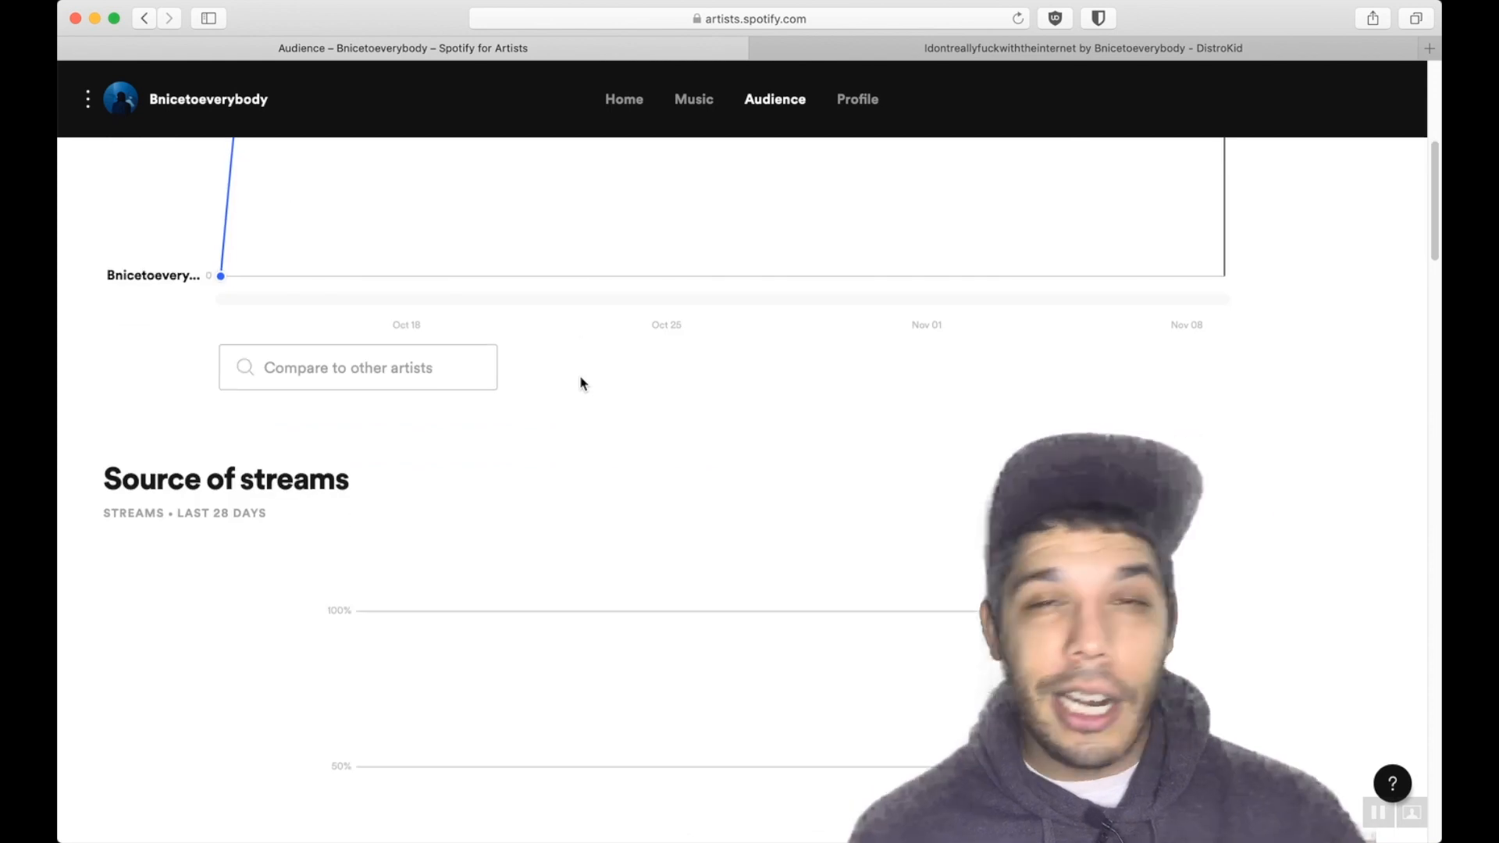
{"action": "scroll", "coordinate": [735, 431], "scroll_direction": "down", "scroll_amount": 10}
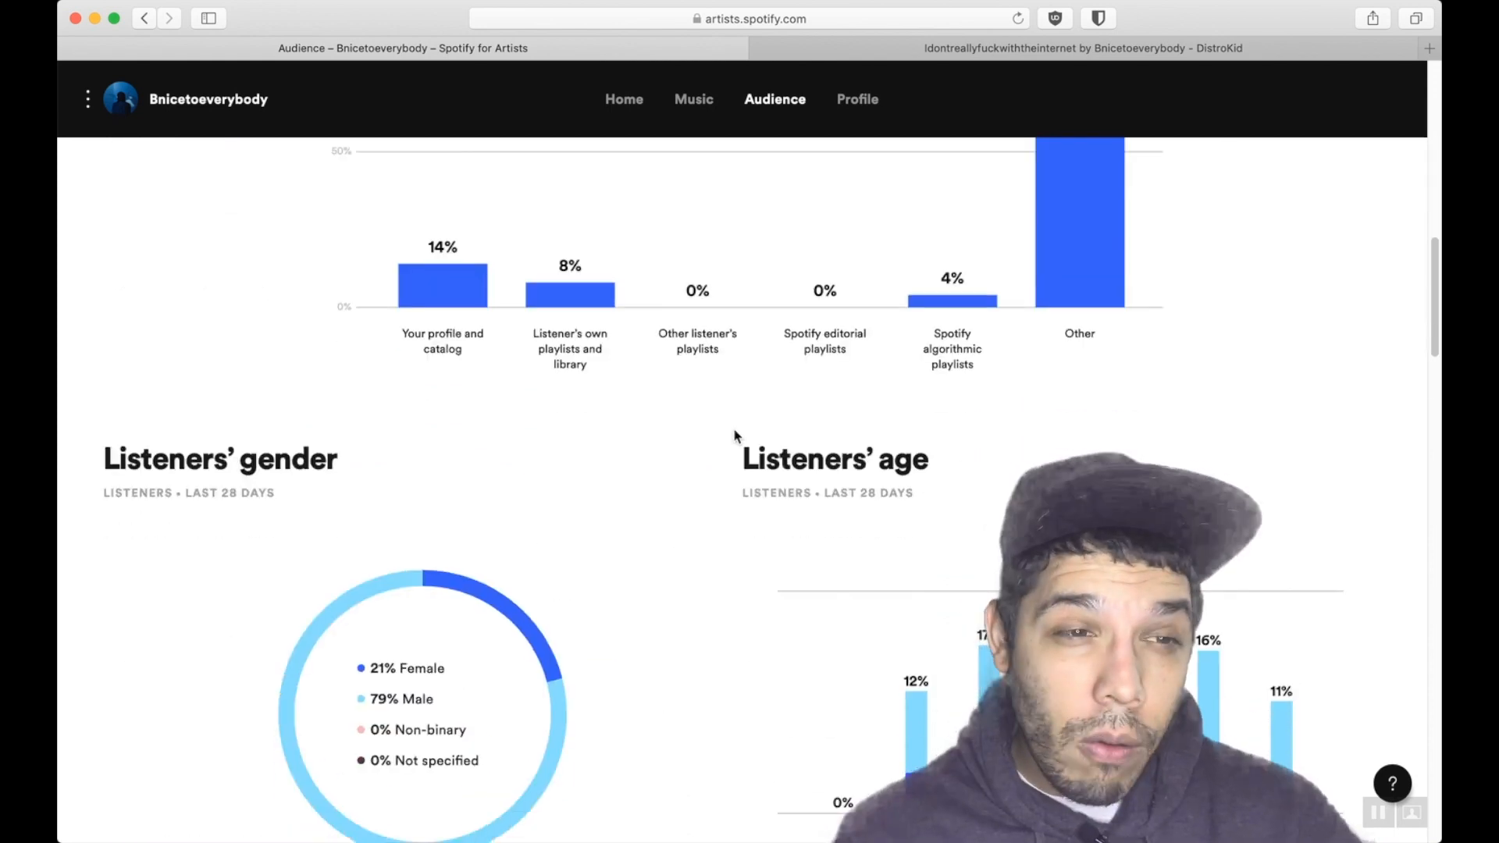
{"action": "scroll", "coordinate": [733, 435], "scroll_direction": "down", "scroll_amount": 8}
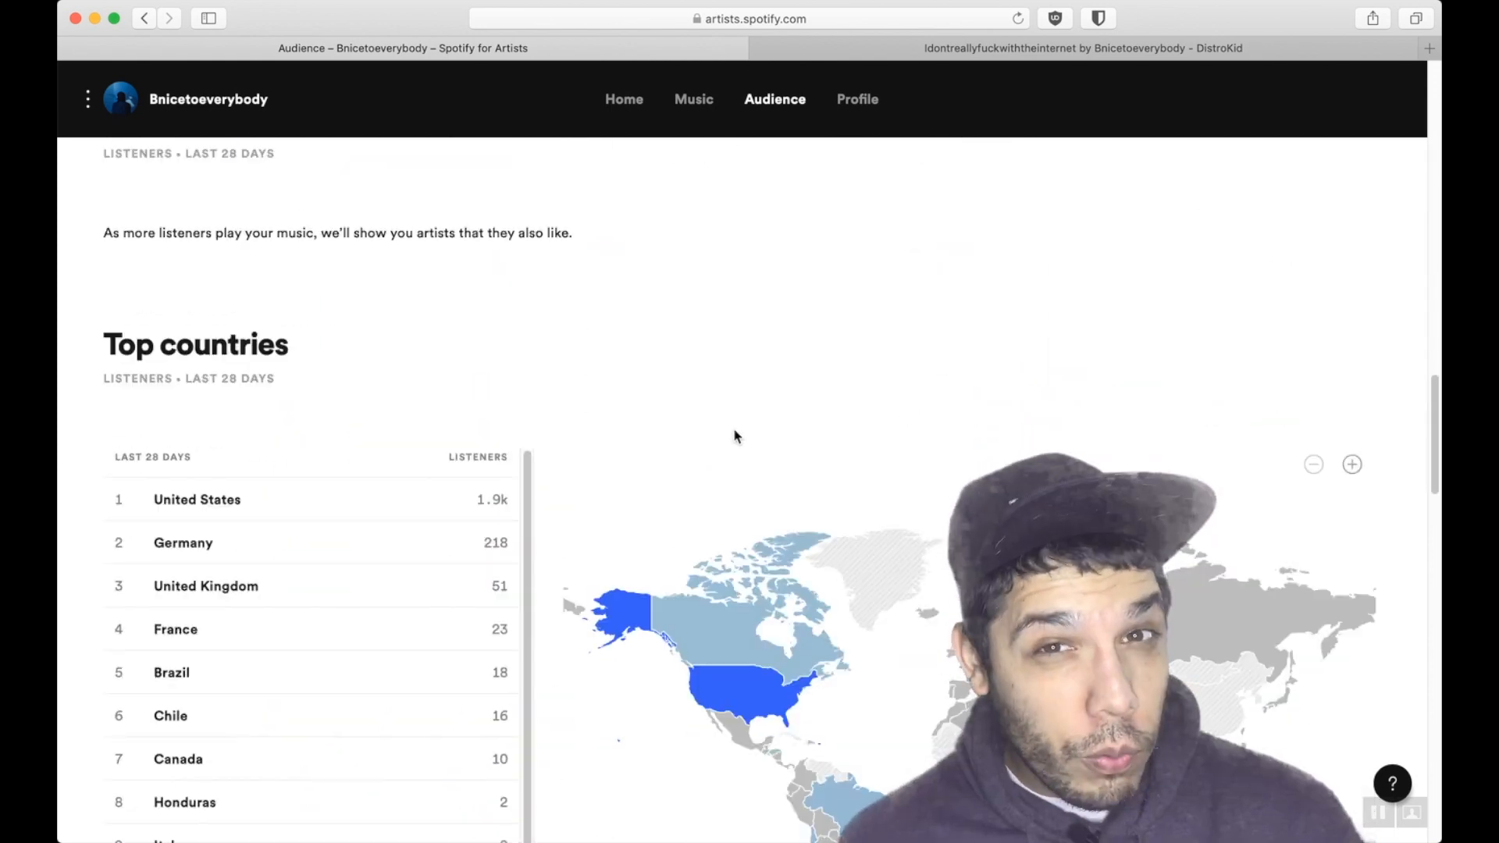
{"action": "scroll", "coordinate": [682, 526], "scroll_direction": "up", "scroll_amount": 15}
{"action": "scroll", "coordinate": [741, 469], "scroll_direction": "up", "scroll_amount": 3}
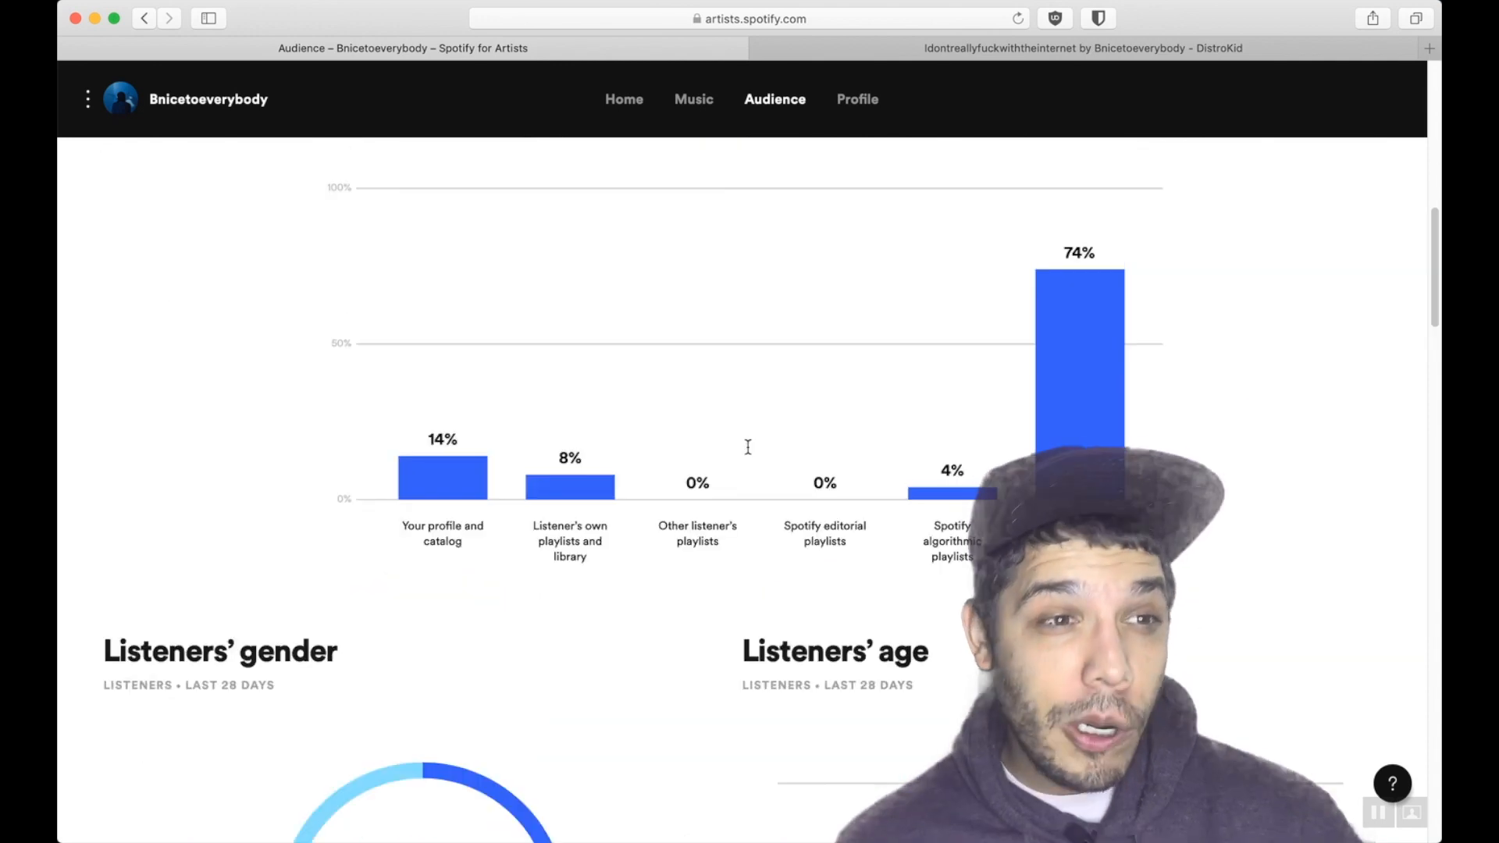
Step: Examine the source of streams, including the Spotify algorithmic playlists share, and read on through listener demographics to the end of the top cities
{"action": "scroll", "coordinate": [757, 494], "scroll_direction": "up", "scroll_amount": 10}
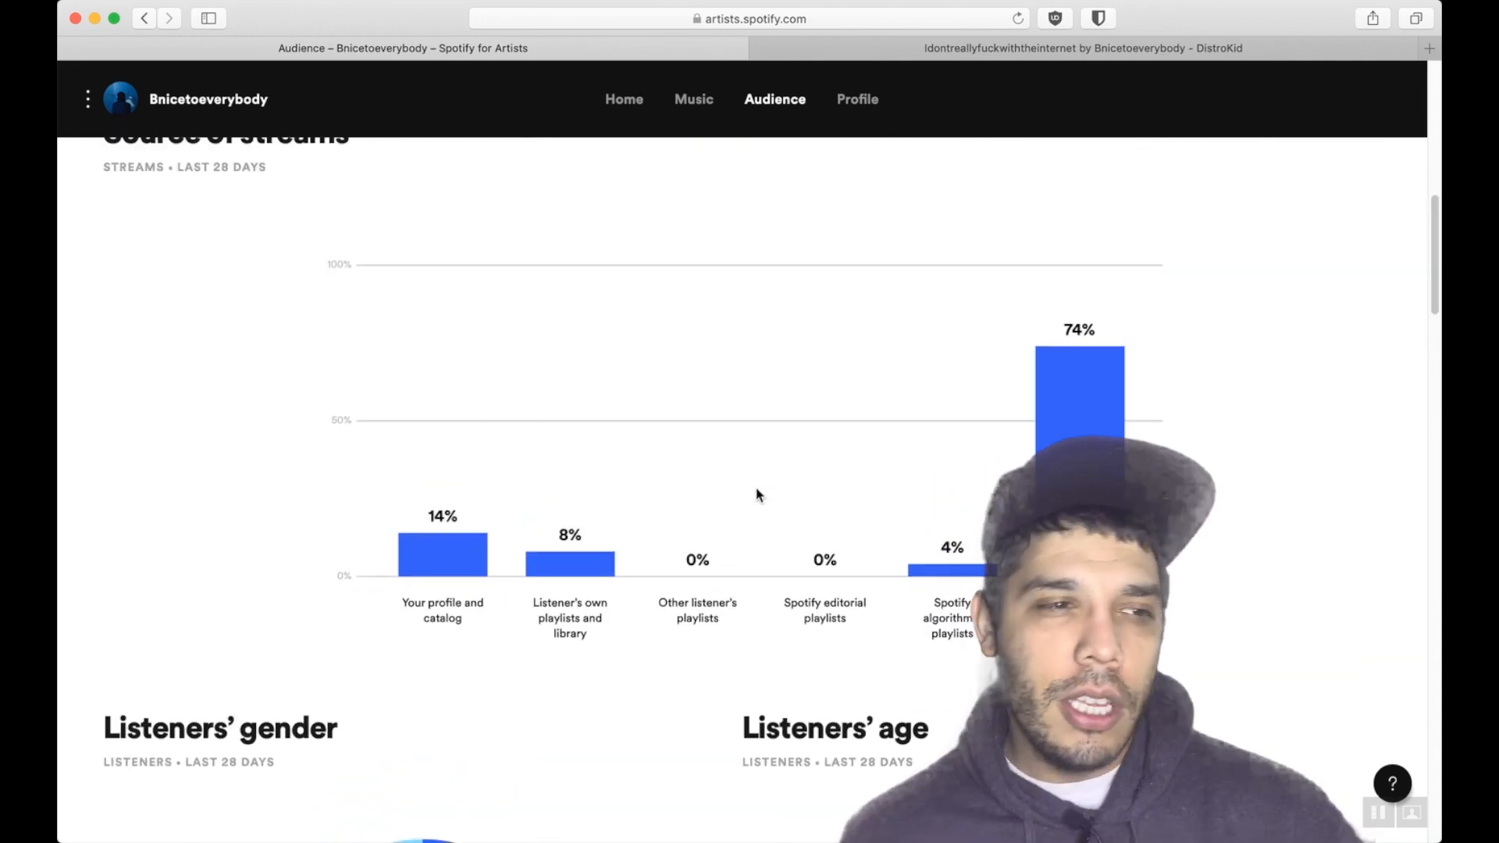
{"action": "scroll", "coordinate": [761, 494], "scroll_direction": "down", "scroll_amount": 9}
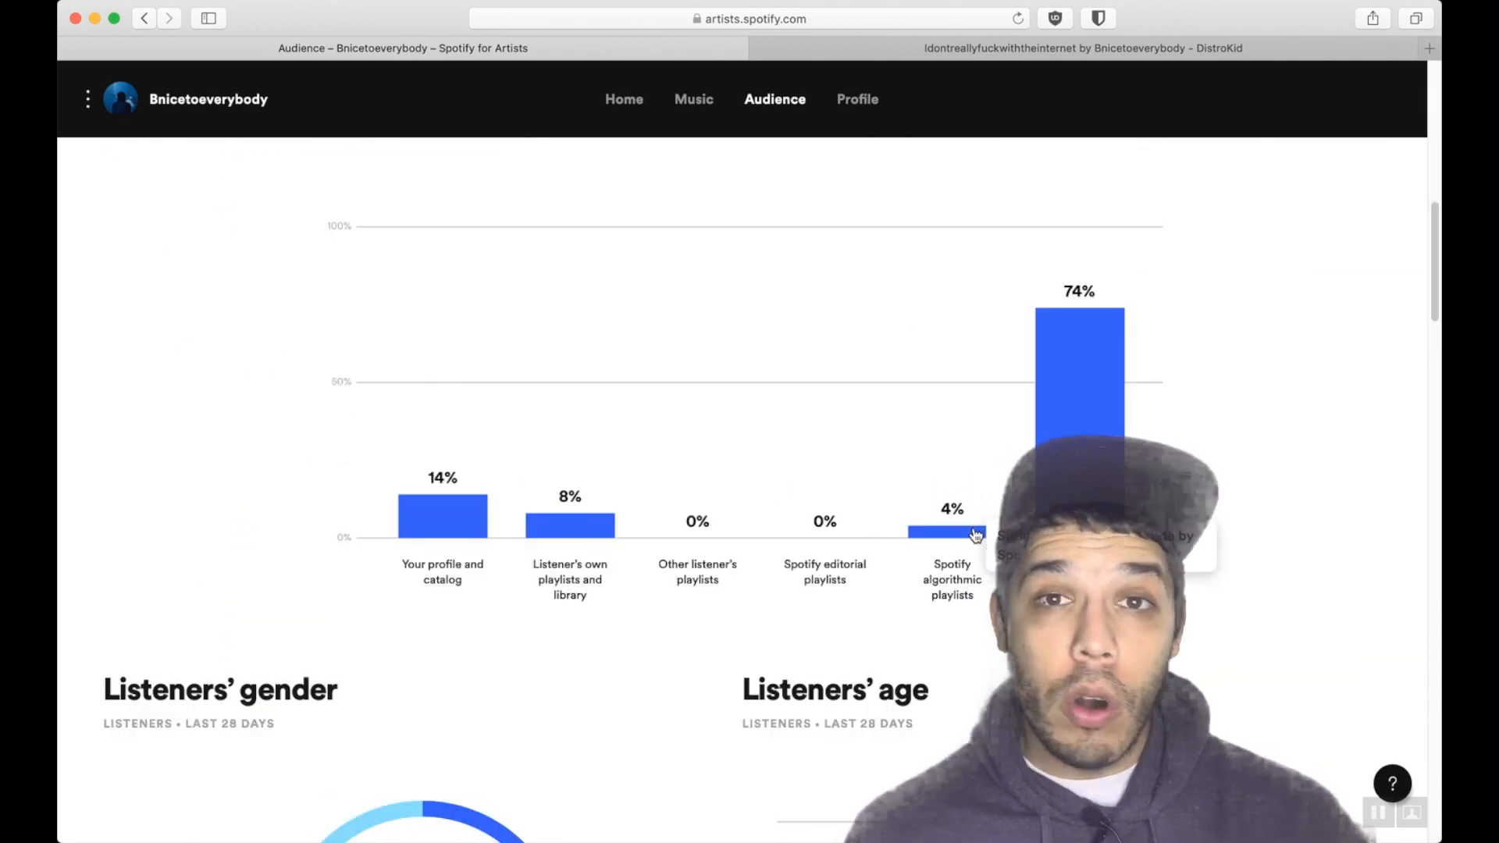
{"action": "scroll", "coordinate": [780, 576], "scroll_direction": "down", "scroll_amount": 15}
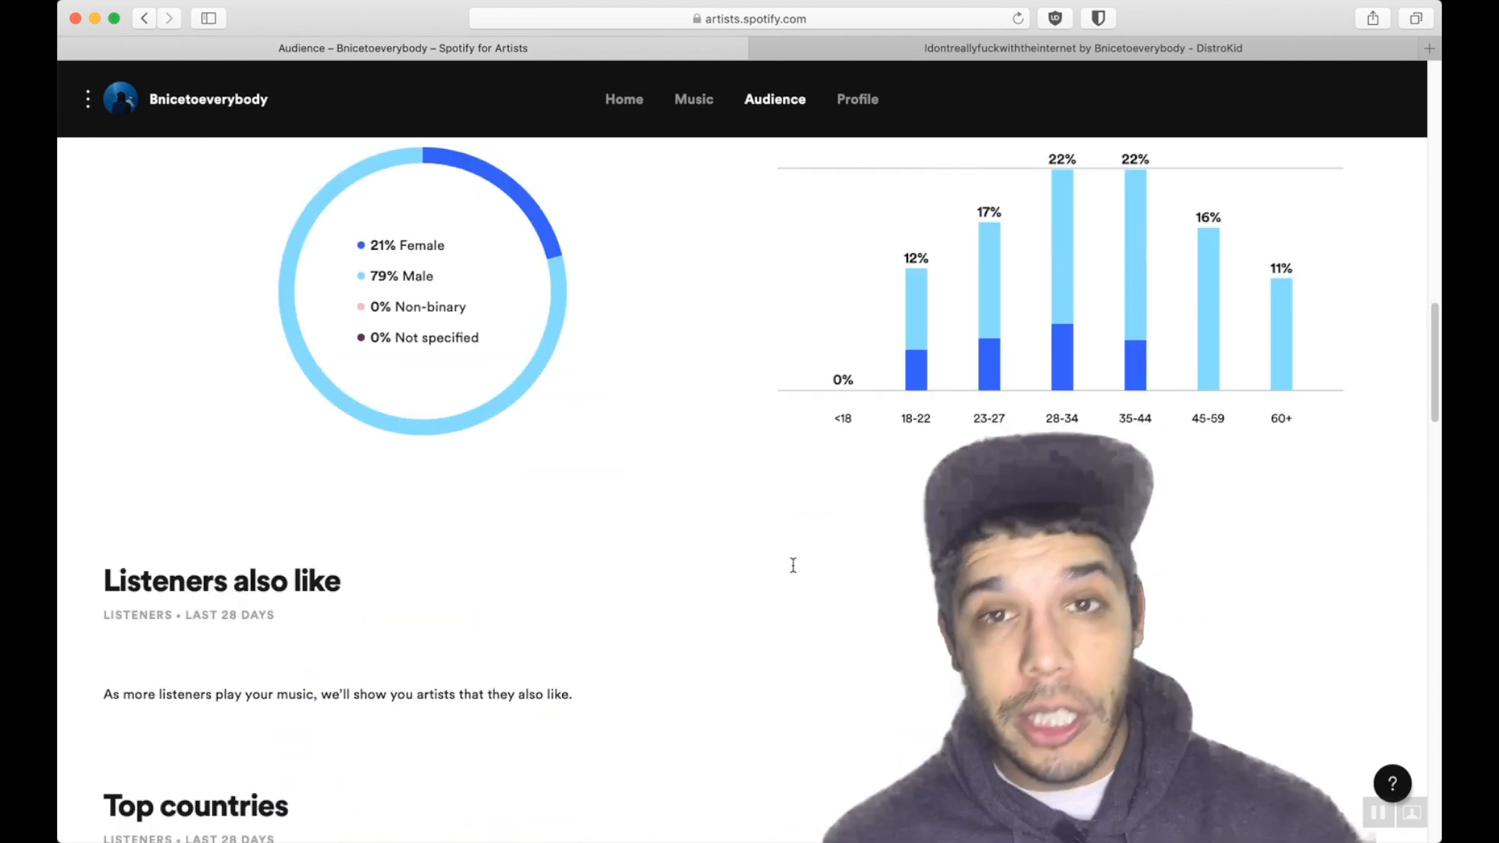
{"action": "scroll", "coordinate": [781, 576], "scroll_direction": "down", "scroll_amount": 13}
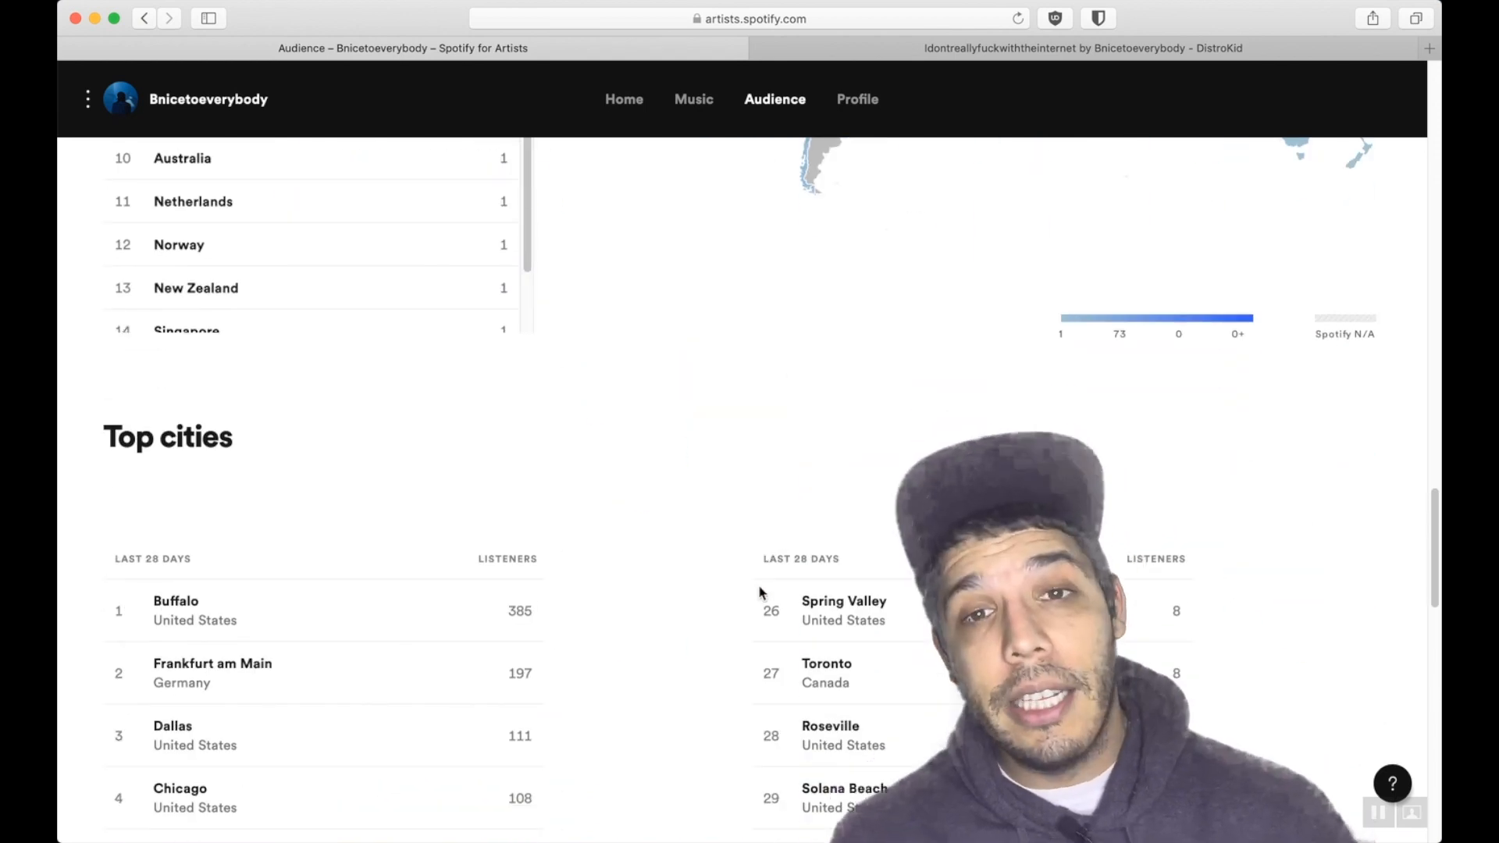
{"action": "scroll", "coordinate": [762, 593], "scroll_direction": "down", "scroll_amount": 12}
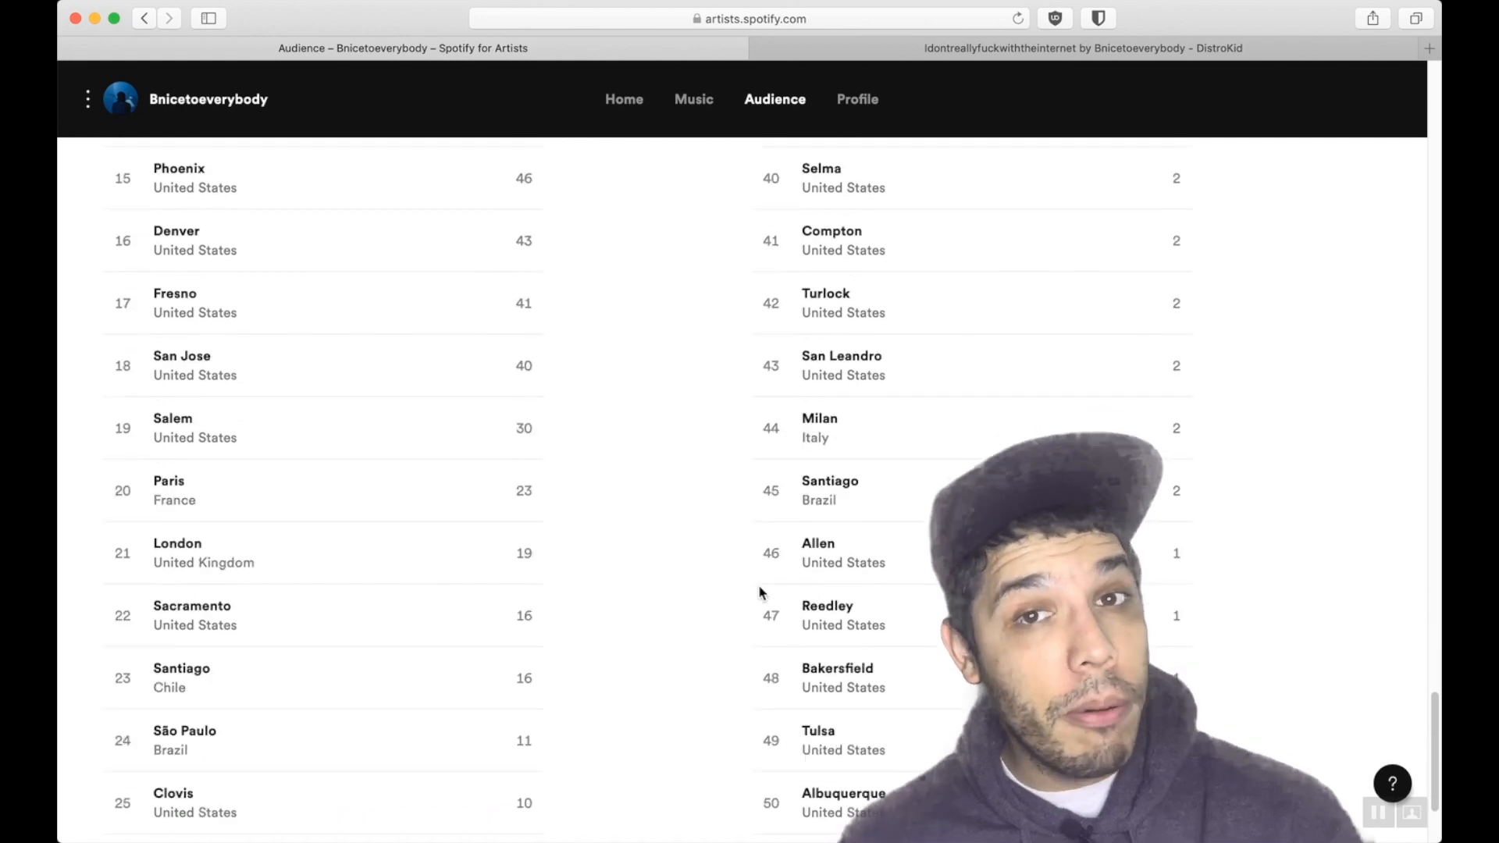
{"action": "scroll", "coordinate": [761, 593], "scroll_direction": "up", "scroll_amount": 20}
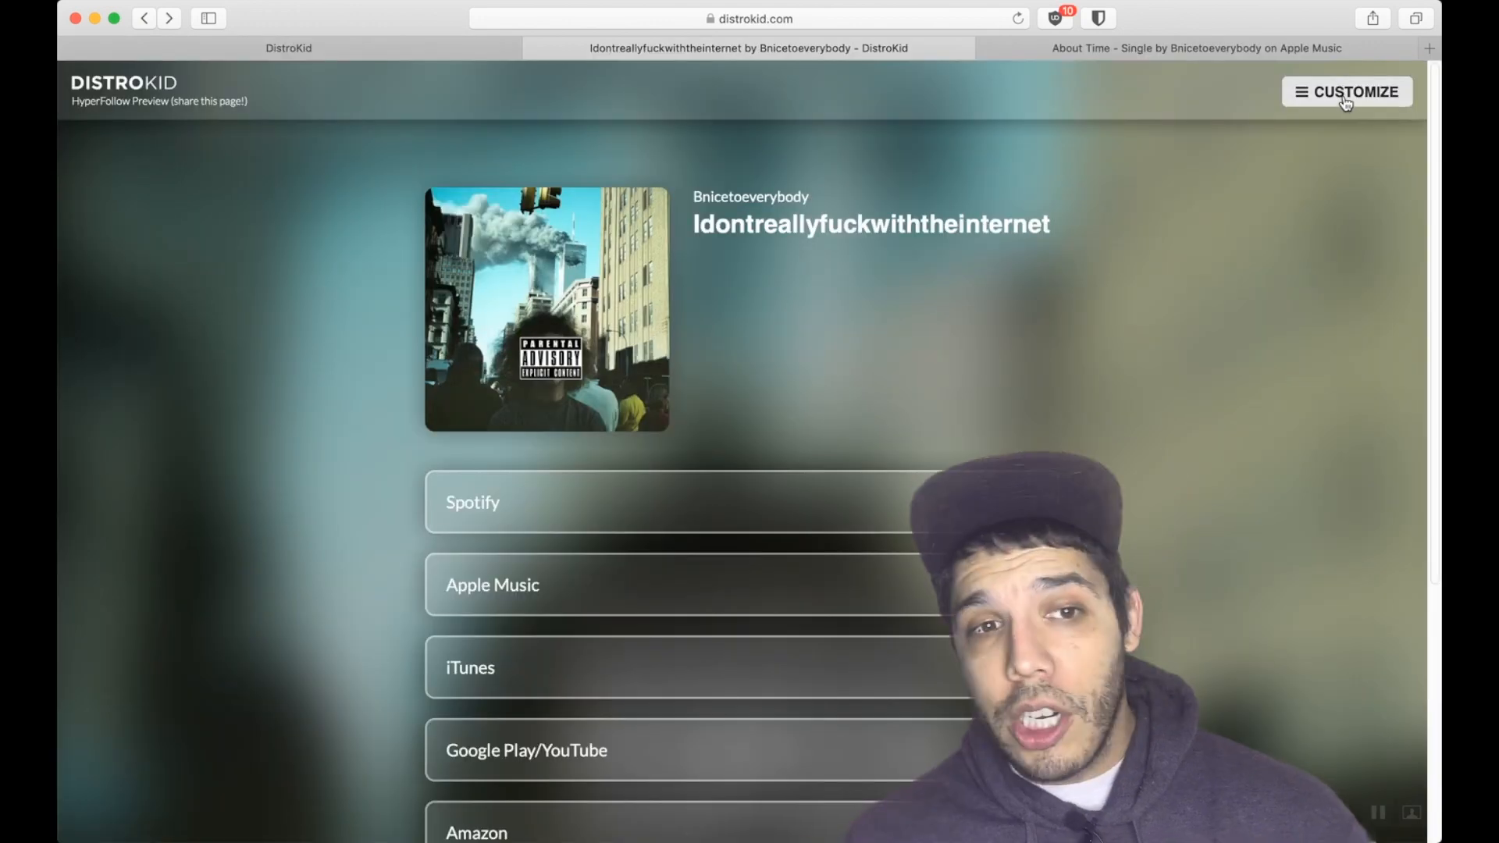
Step: Open the Idontreallyfuckwiththeinternet HyperFollow page for editing on DistroKid and highlight its Spotify pre-save setting
{"action": "left_click", "coordinate": [1341, 92]}
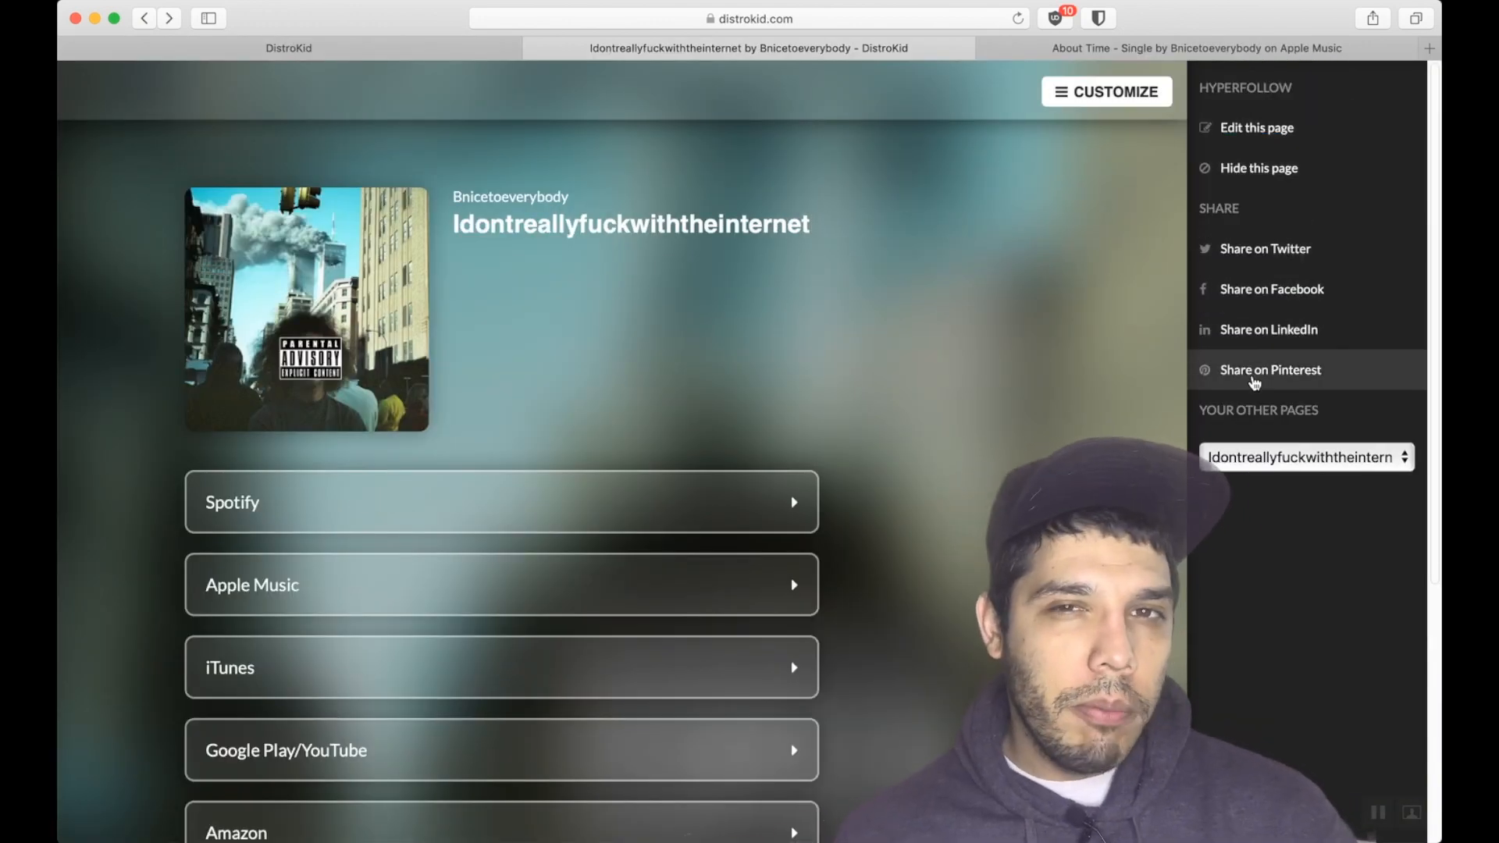
{"action": "left_click", "coordinate": [1234, 128]}
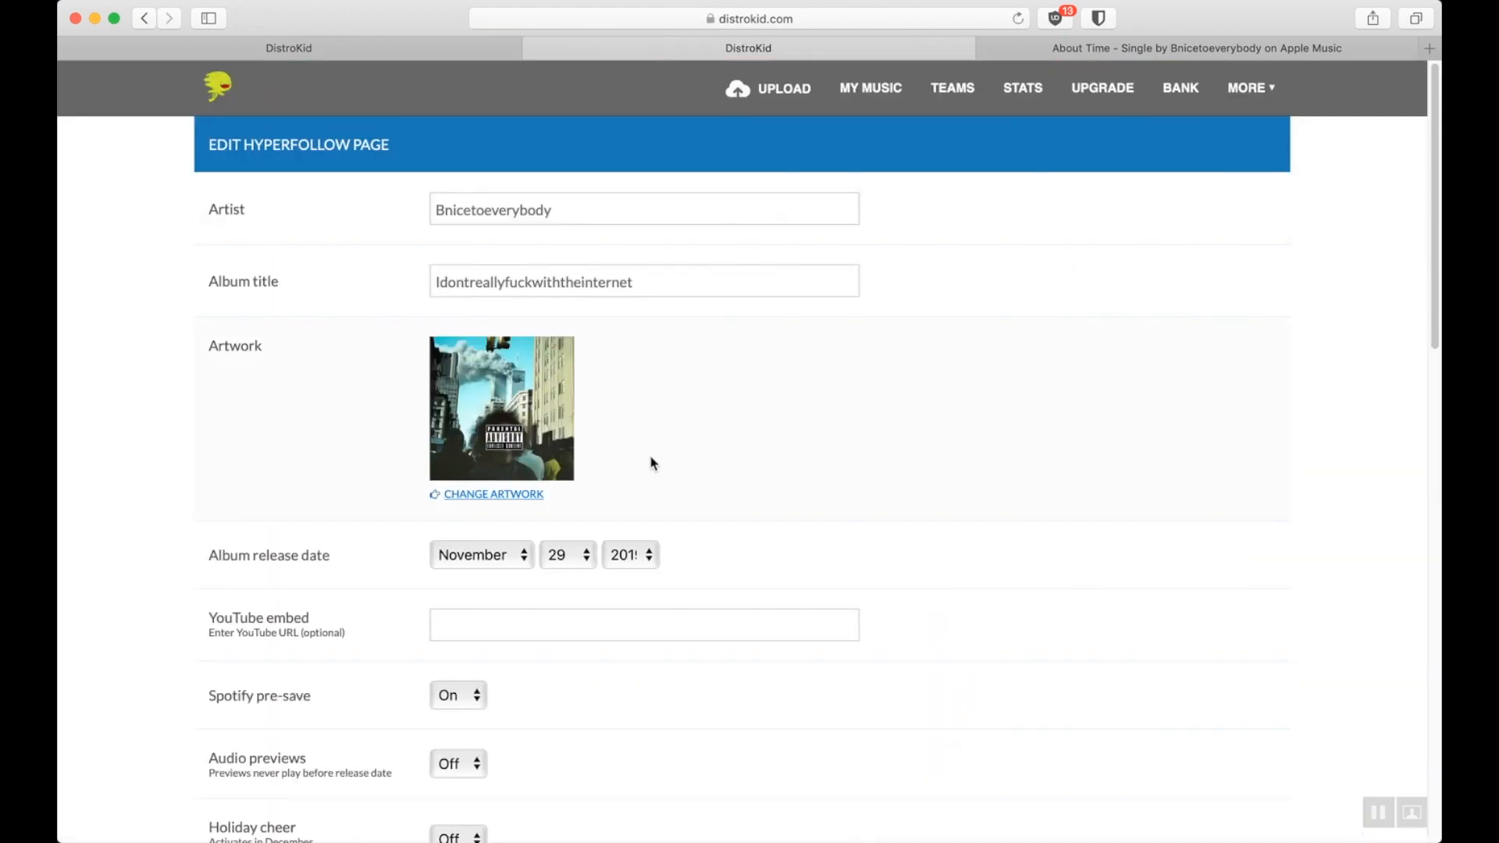
{"action": "scroll", "coordinate": [649, 461], "scroll_direction": "down", "scroll_amount": 3}
{"action": "scroll", "coordinate": [651, 461], "scroll_direction": "down", "scroll_amount": 1}
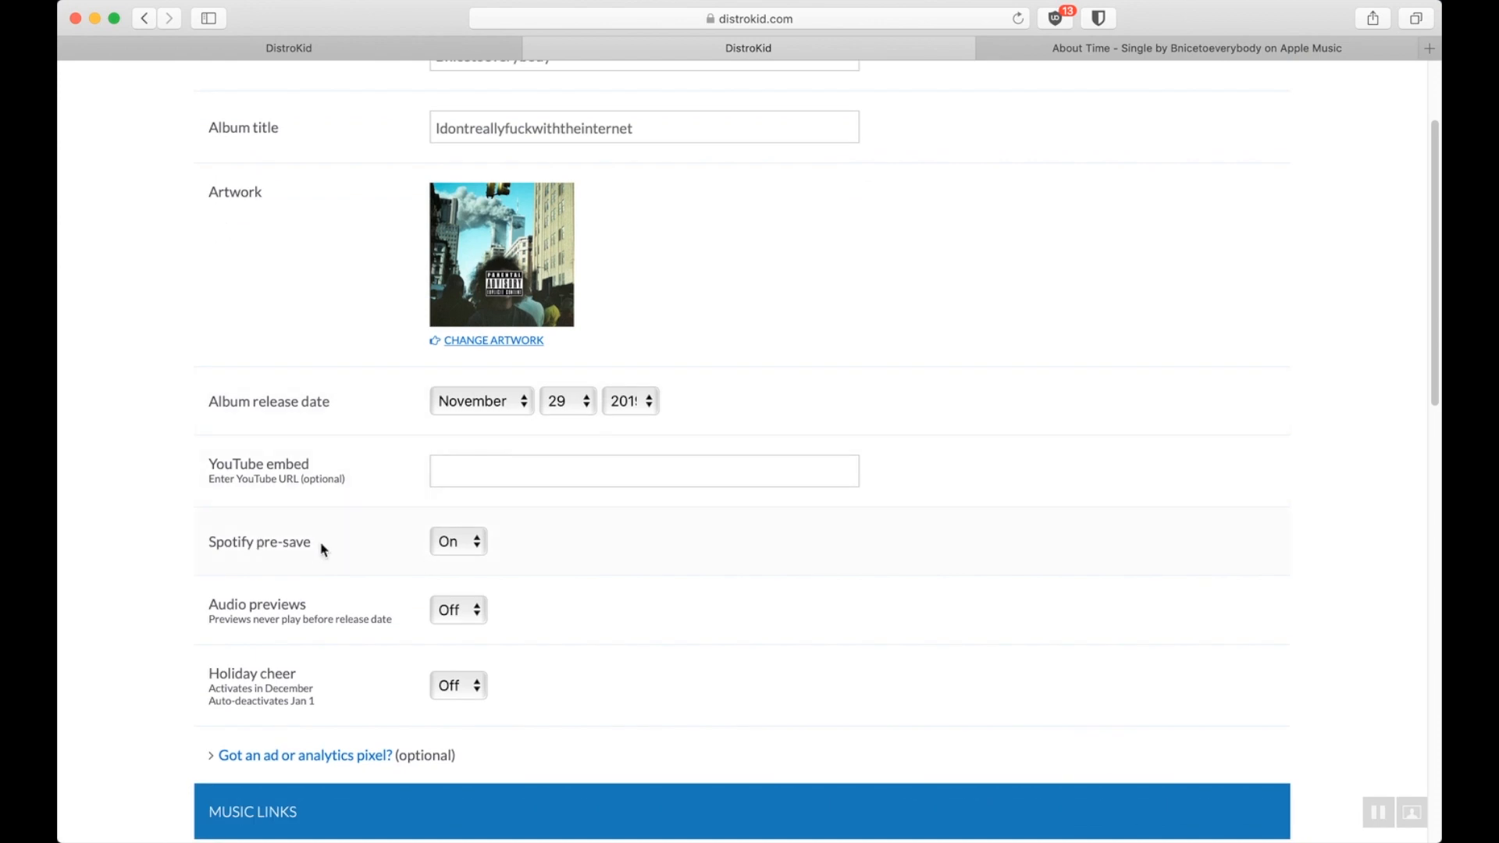
{"action": "triple_click", "coordinate": [207, 549]}
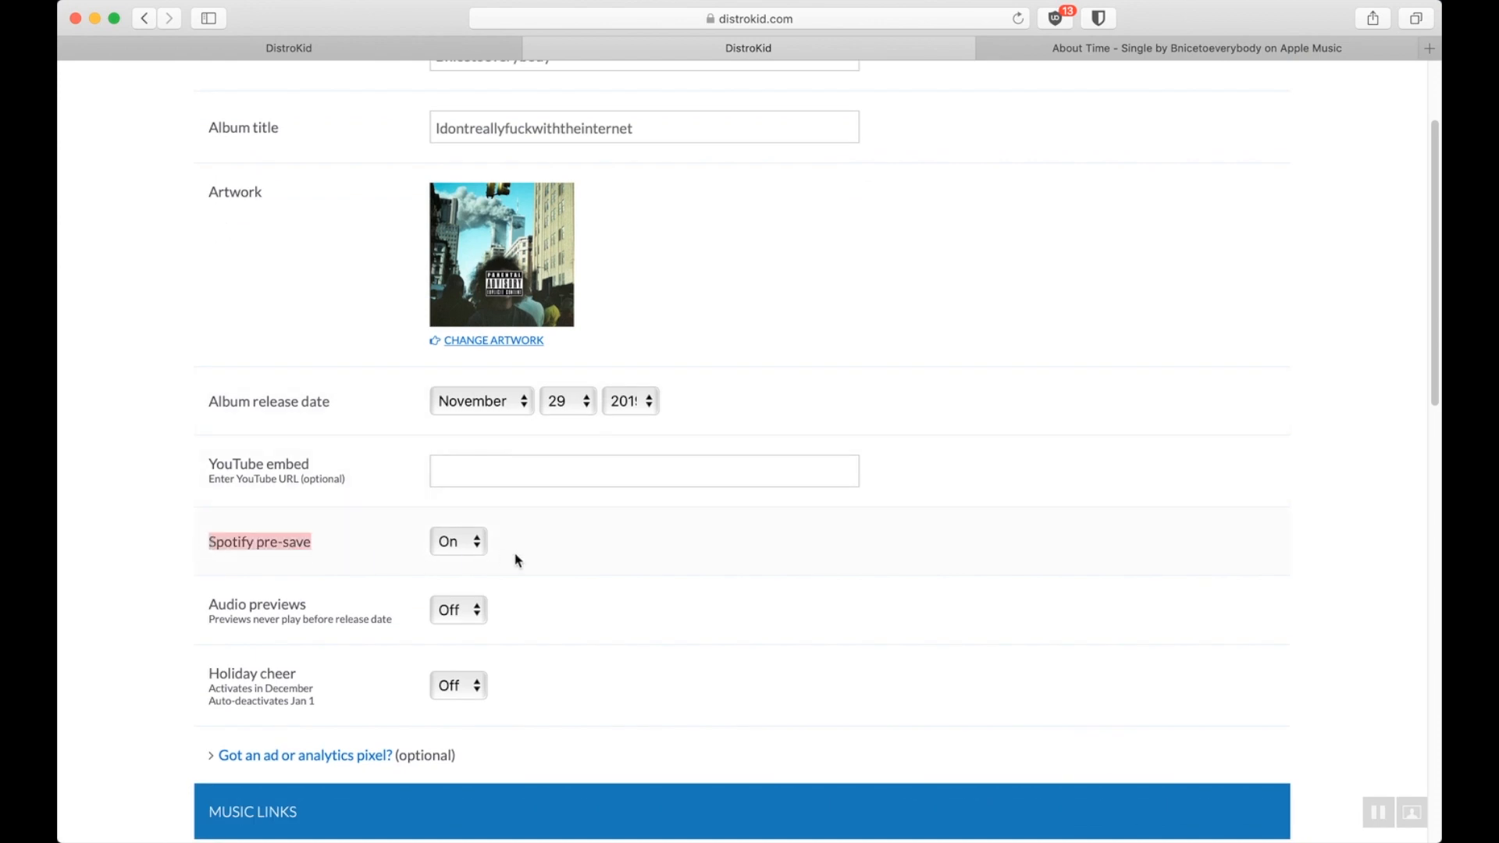
Step: Set audio previews to On for the HyperFollow page and expand the optional ad or analytics pixel fields
{"action": "scroll", "coordinate": [516, 595], "scroll_direction": "down", "scroll_amount": 6}
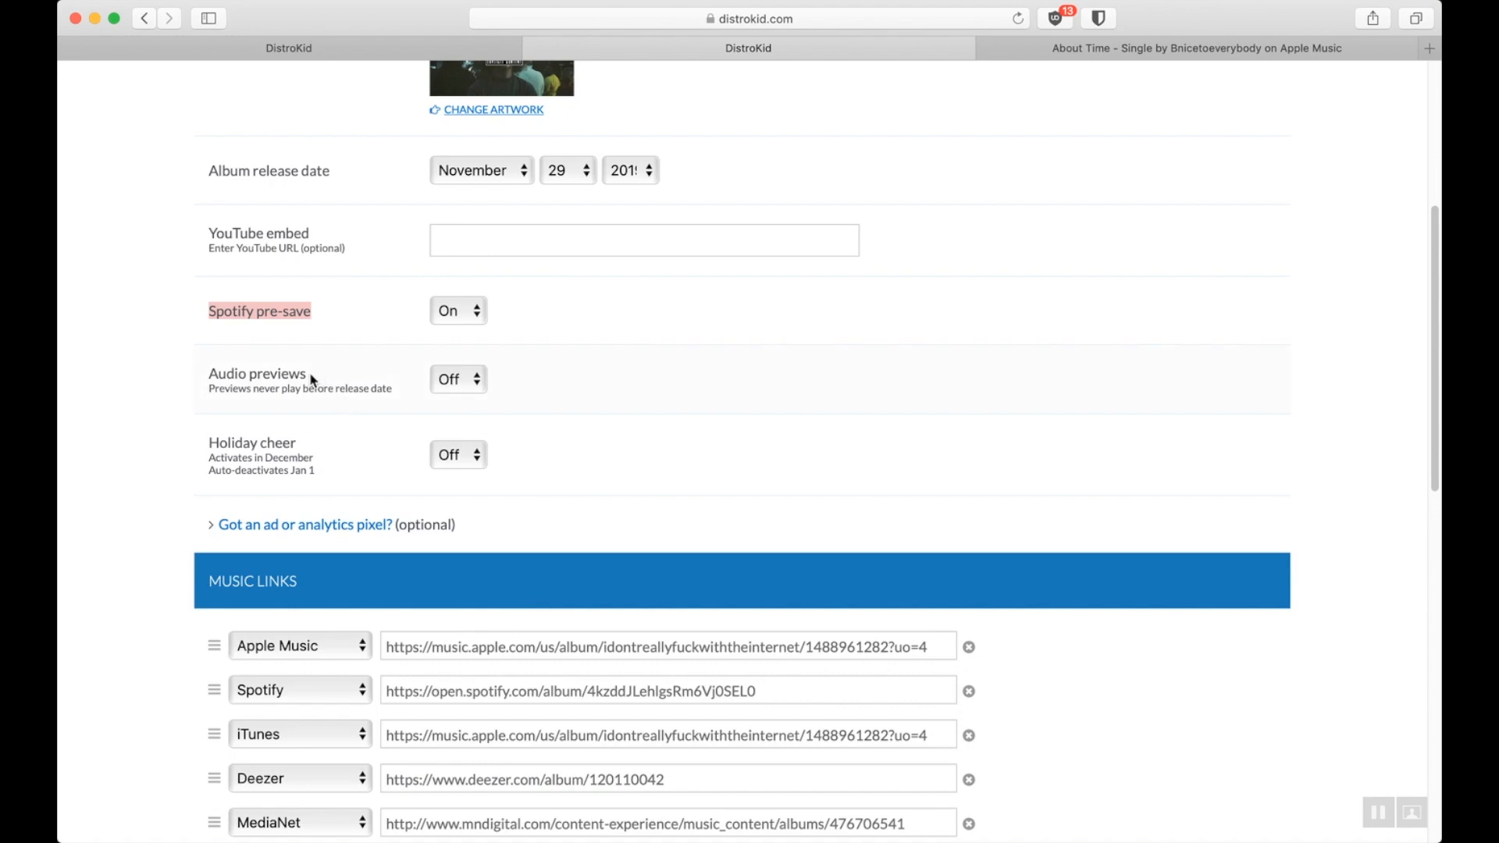
{"action": "left_click", "coordinate": [459, 378]}
{"action": "left_click", "coordinate": [448, 363]}
{"action": "scroll", "coordinate": [581, 465], "scroll_direction": "down", "scroll_amount": 1}
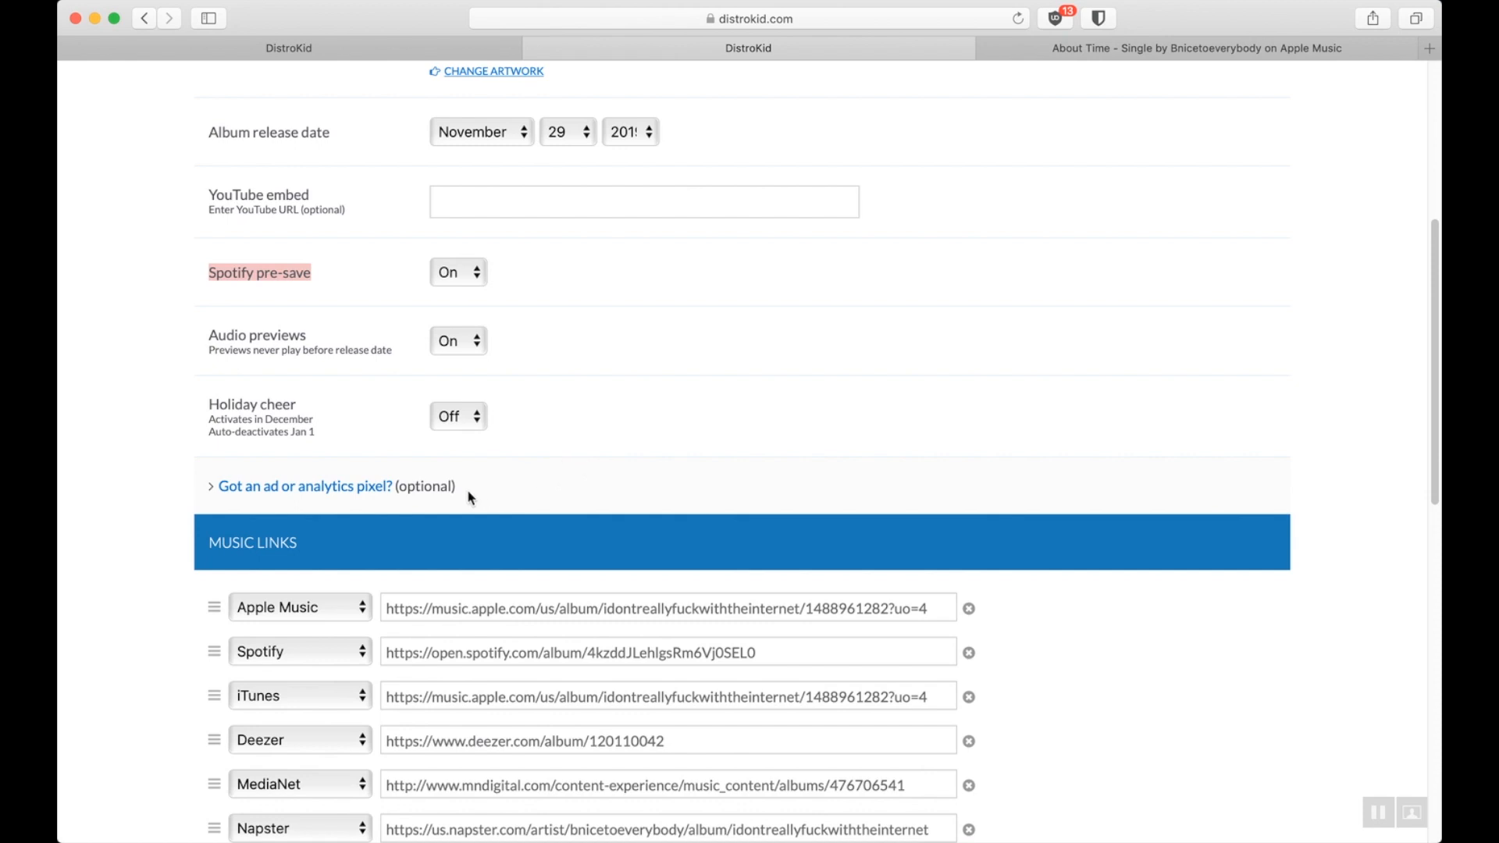
{"action": "left_click", "coordinate": [309, 490]}
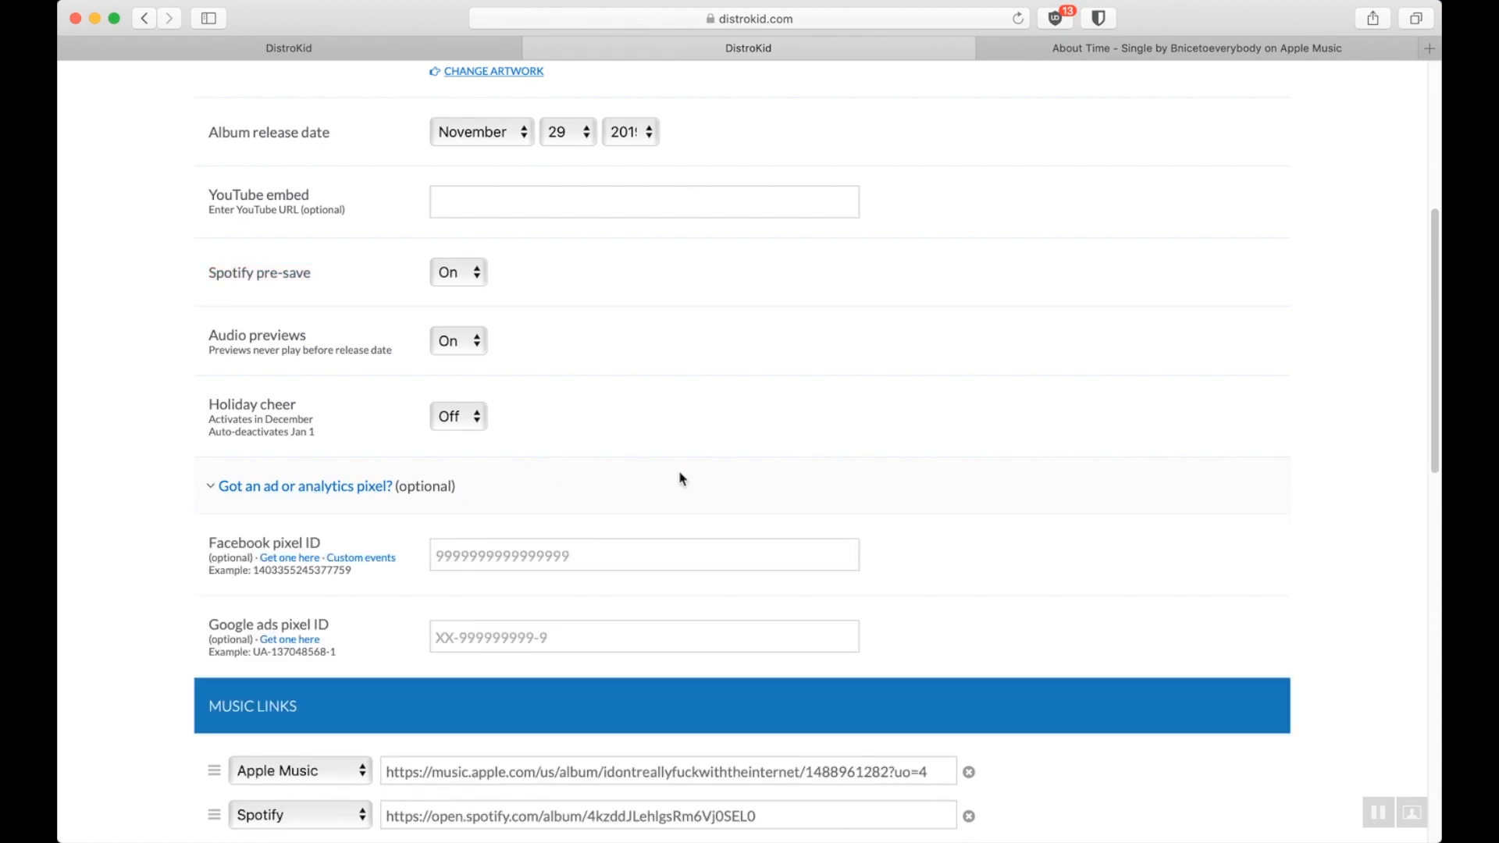
{"action": "scroll", "coordinate": [679, 477], "scroll_direction": "down", "scroll_amount": 7}
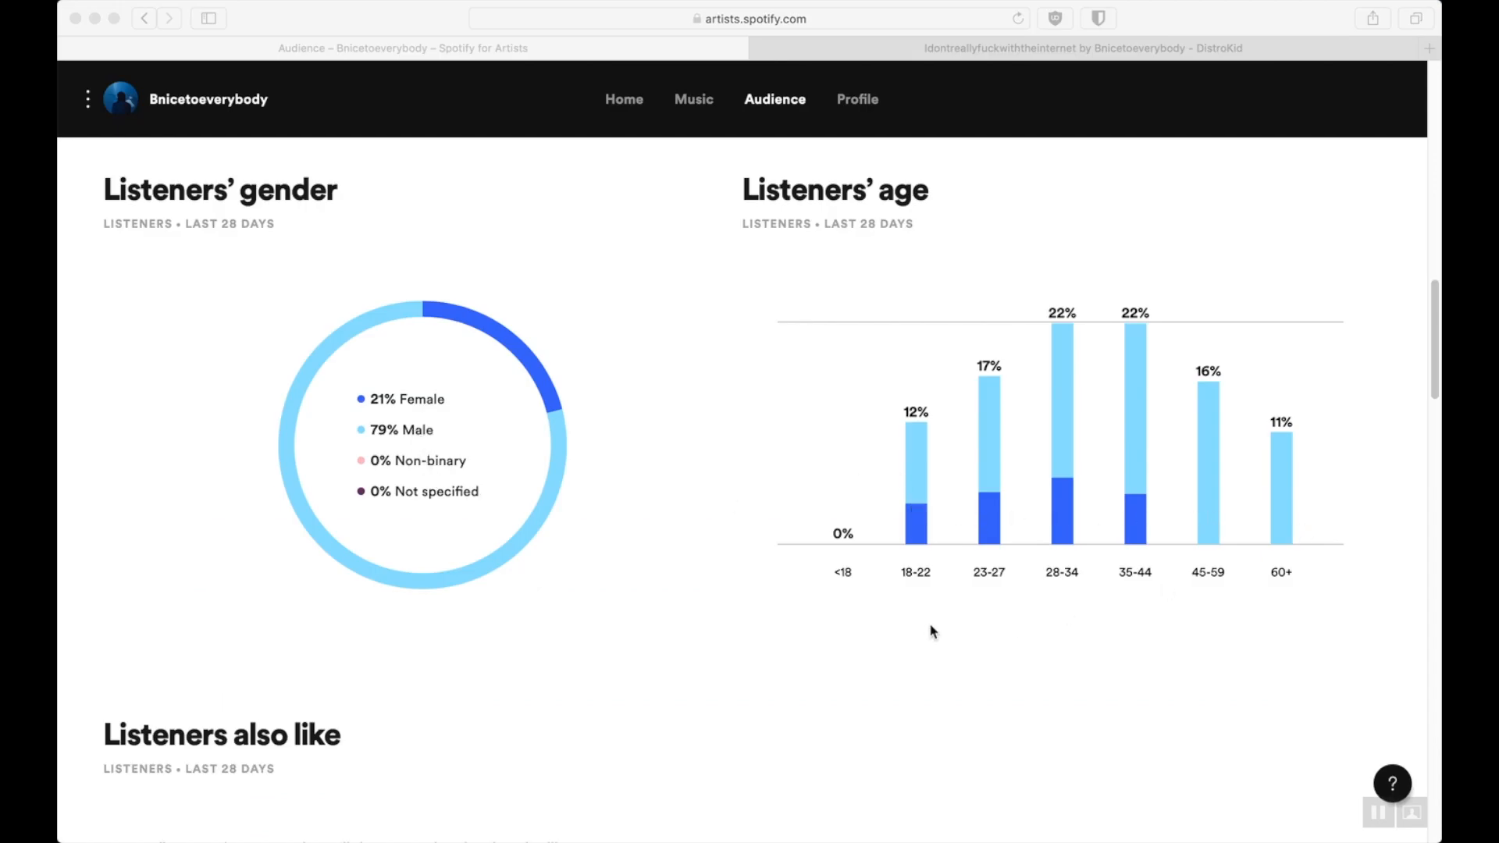
Step: Switch to the Spotify for Artists audience page and review the section from listeners also like to the top countries map
{"action": "scroll", "coordinate": [932, 631], "scroll_direction": "down", "scroll_amount": 6}
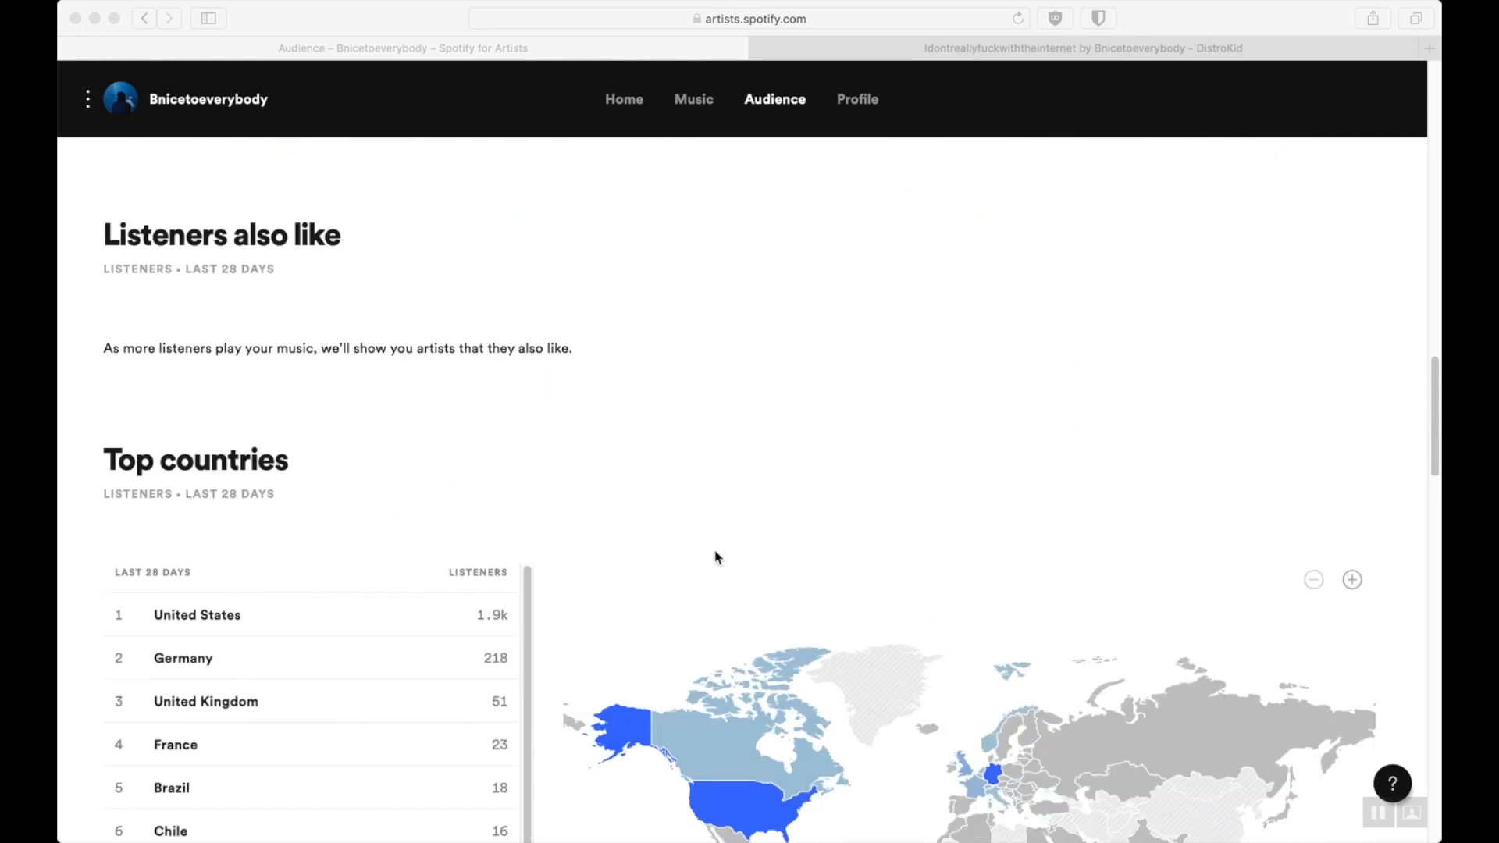
{"action": "scroll", "coordinate": [625, 474], "scroll_direction": "down", "scroll_amount": 5}
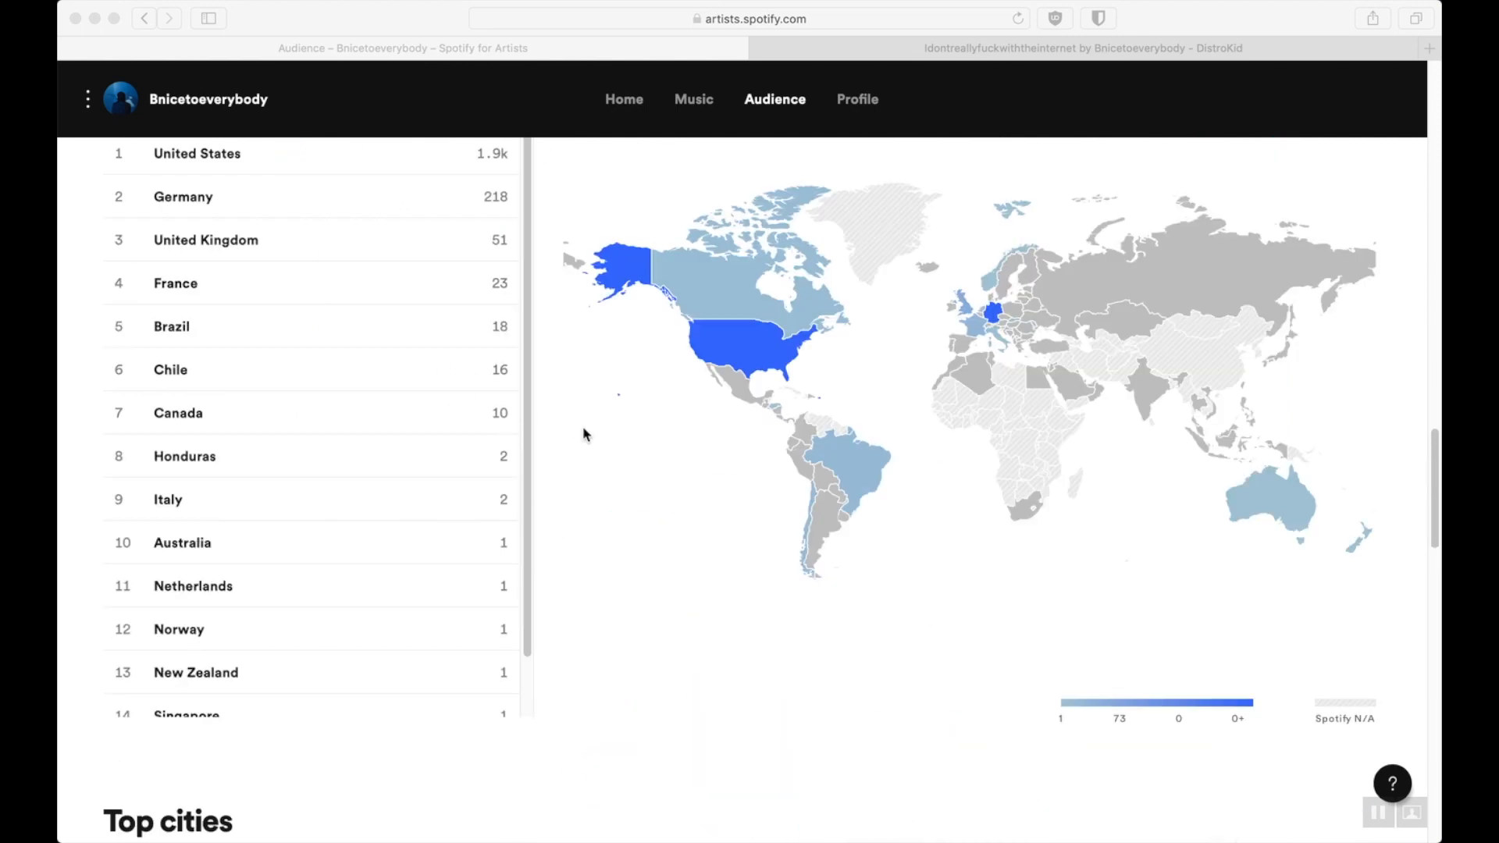
{"action": "scroll", "coordinate": [586, 434], "scroll_direction": "up", "scroll_amount": 1}
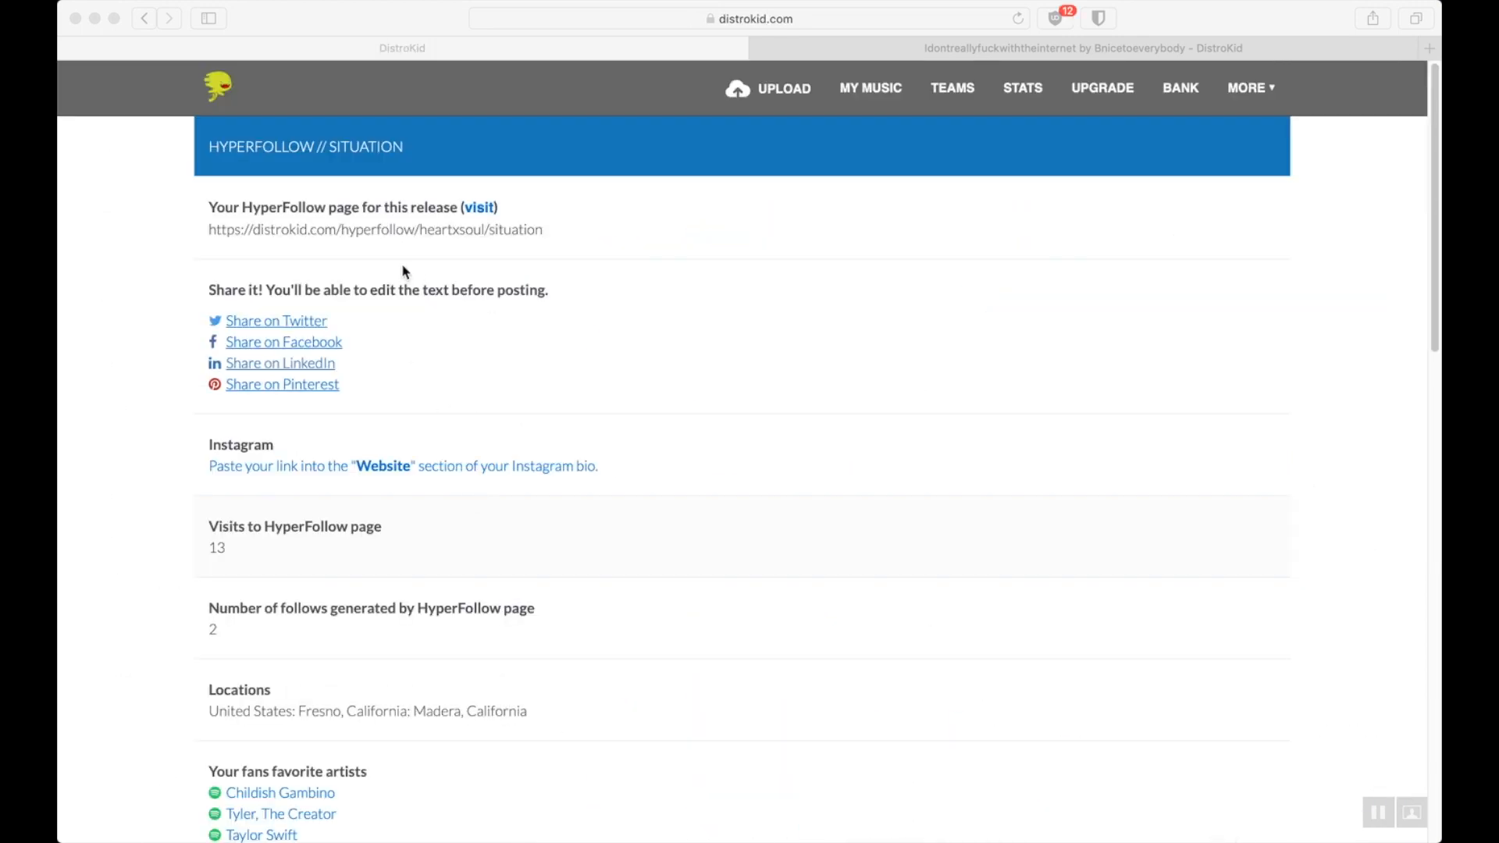
Step: Go through the Situation HyperFollow statistics on DistroKid, from the share links and visits past follows and locations to the fans' favorite artists
{"action": "left_click", "coordinate": [401, 264]}
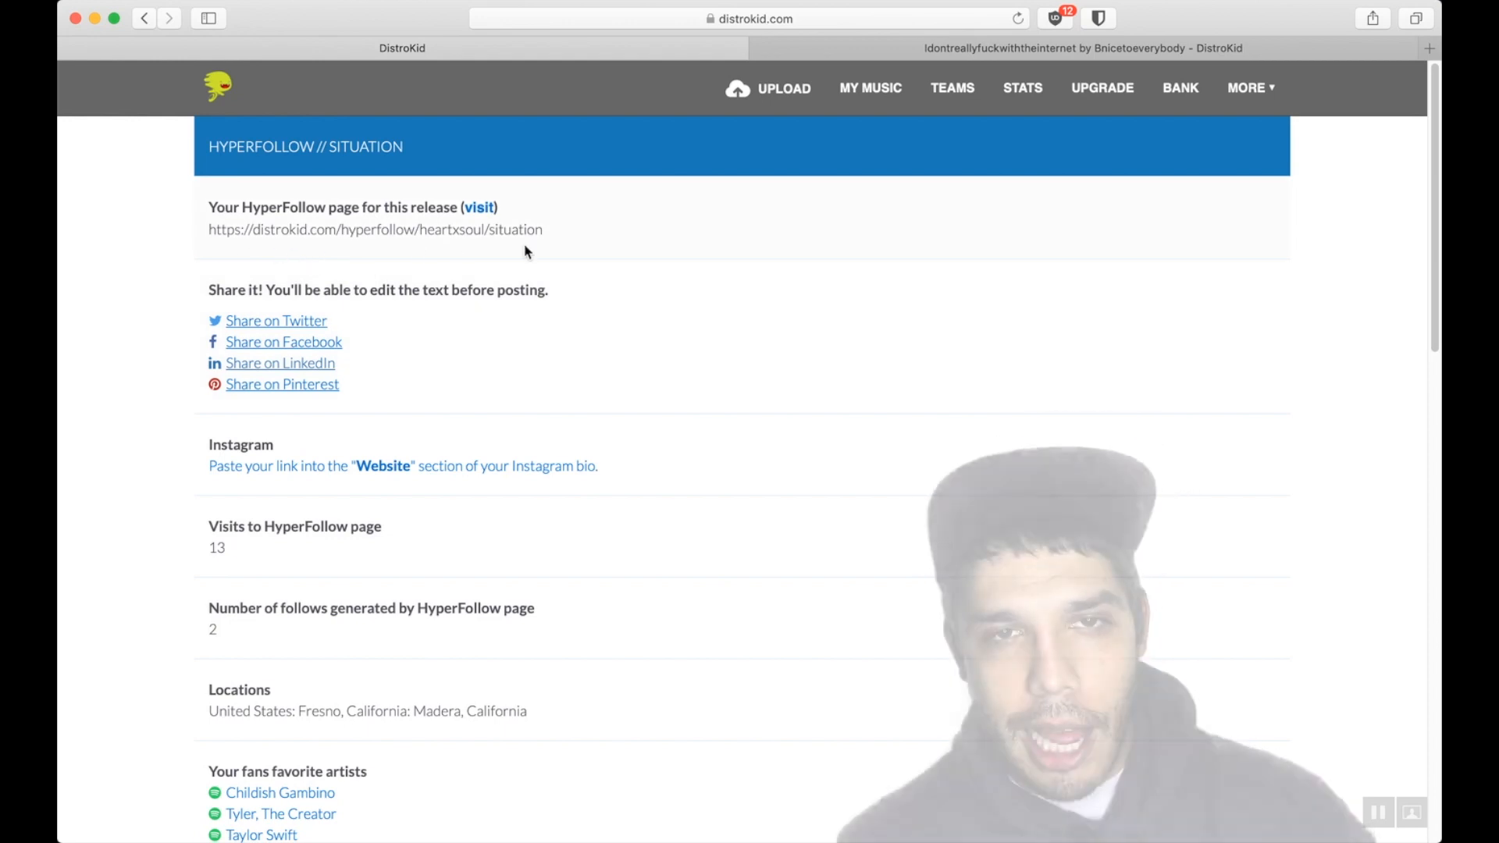
{"action": "scroll", "coordinate": [497, 344], "scroll_direction": "down", "scroll_amount": 1}
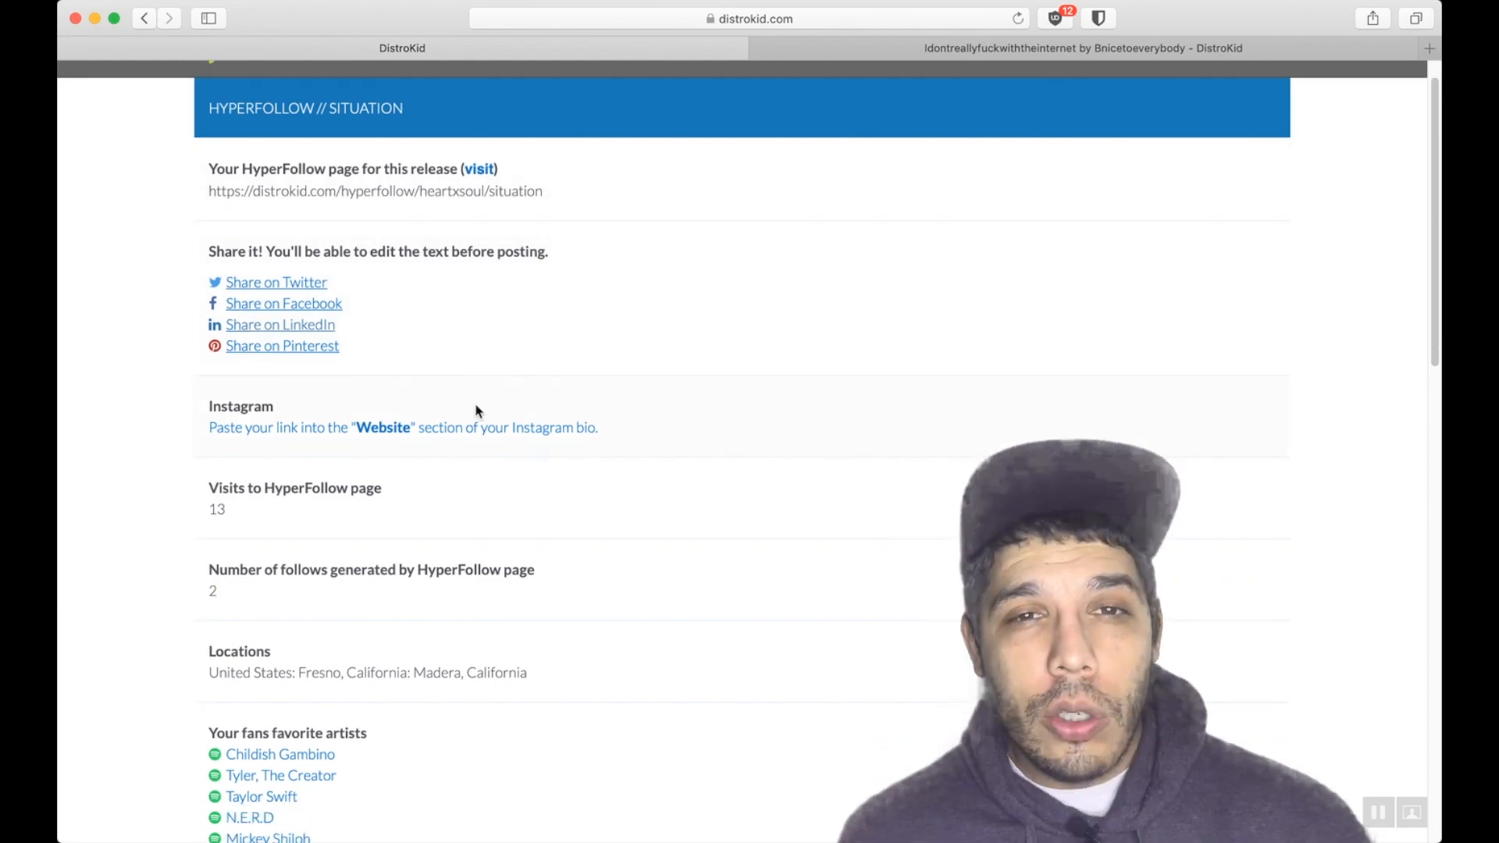
{"action": "scroll", "coordinate": [474, 406], "scroll_direction": "down", "scroll_amount": 3}
{"action": "scroll", "coordinate": [348, 471], "scroll_direction": "down", "scroll_amount": 1}
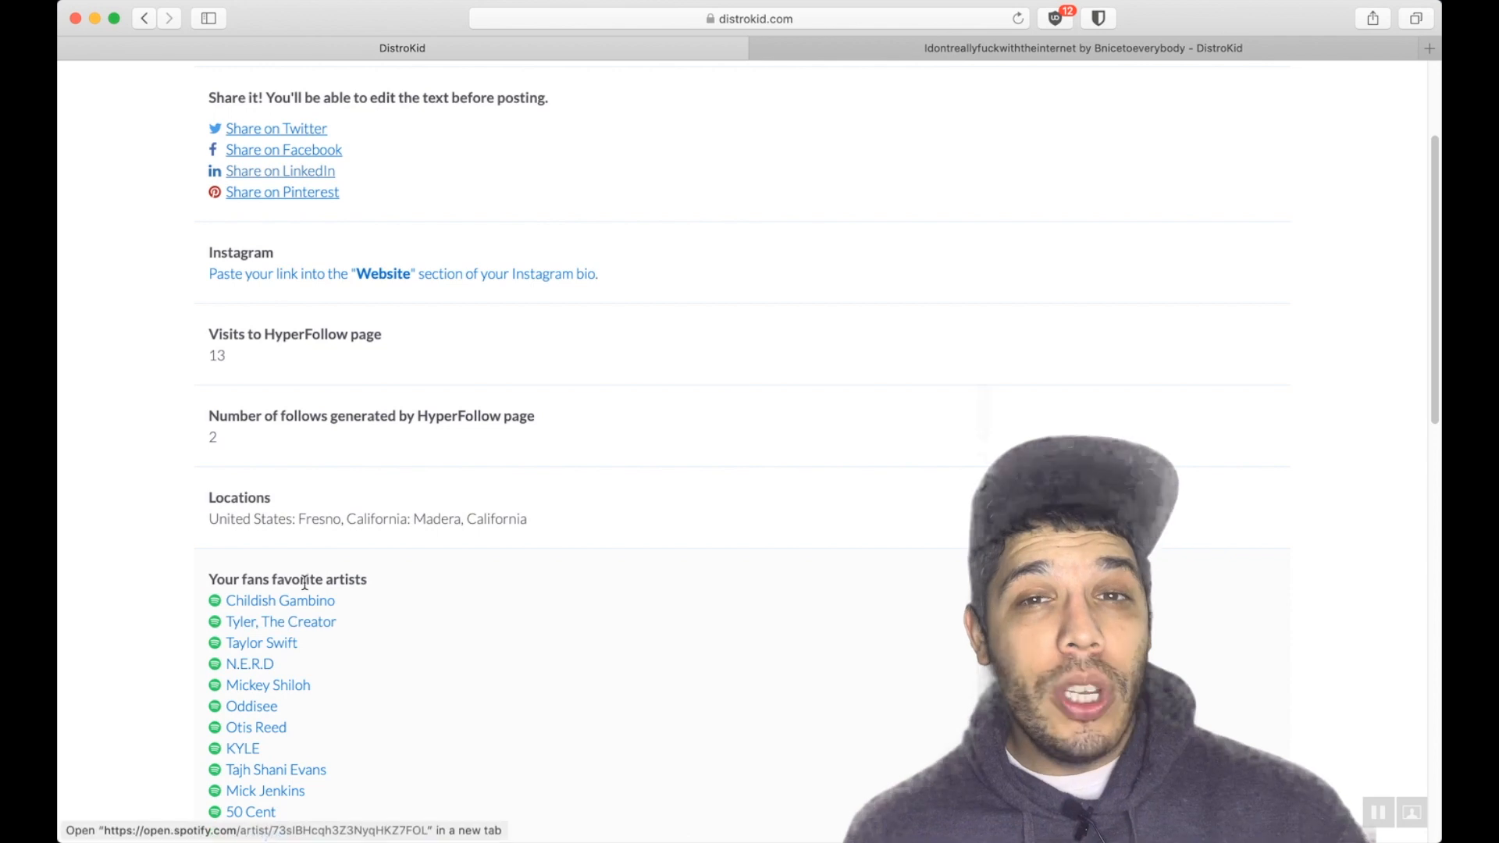
{"action": "scroll", "coordinate": [305, 582], "scroll_direction": "down", "scroll_amount": 6}
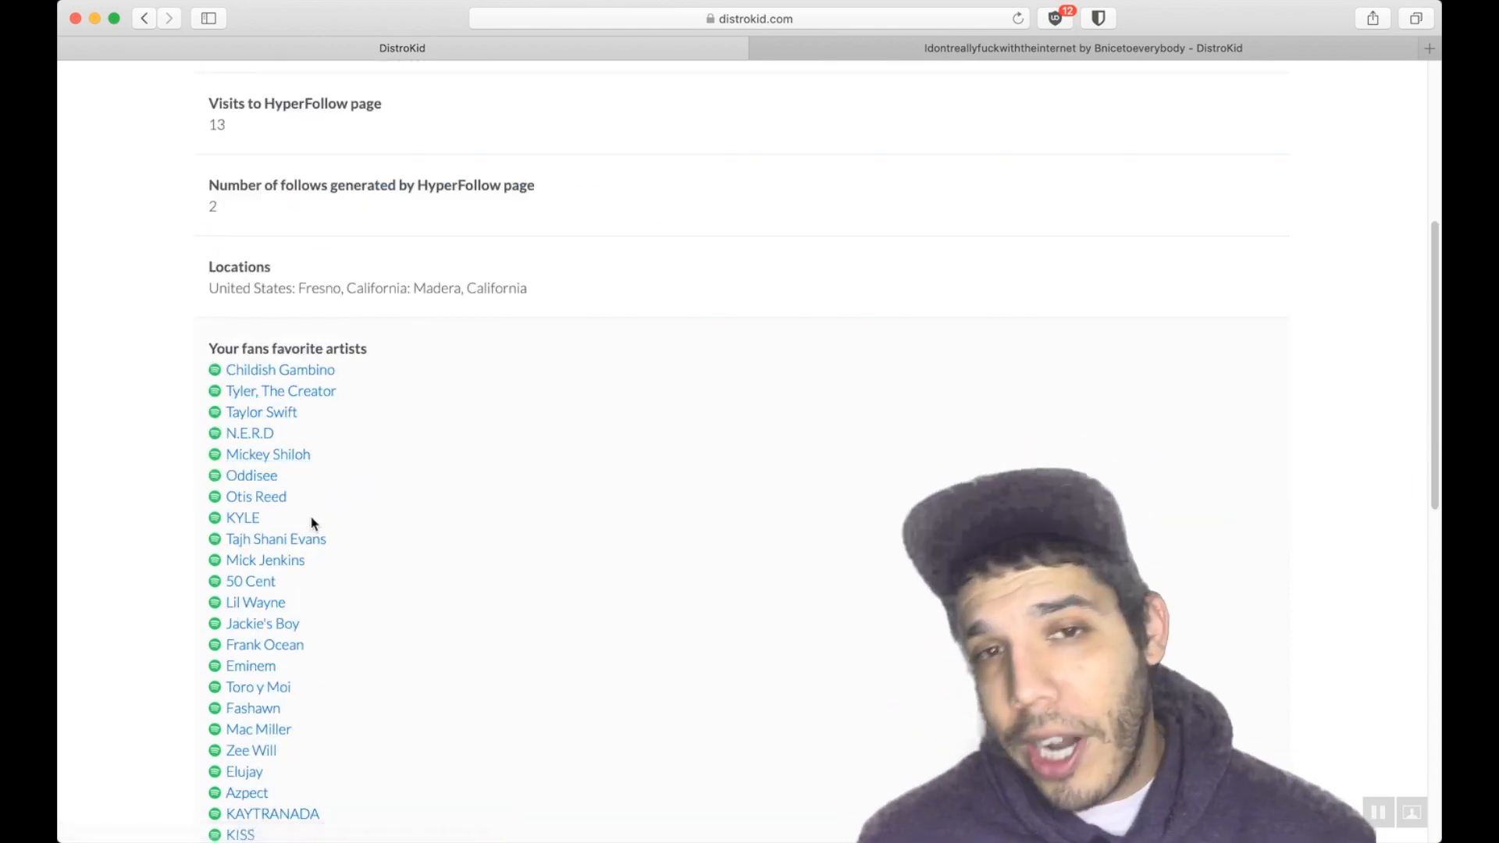
{"action": "scroll", "coordinate": [297, 495], "scroll_direction": "down", "scroll_amount": 6}
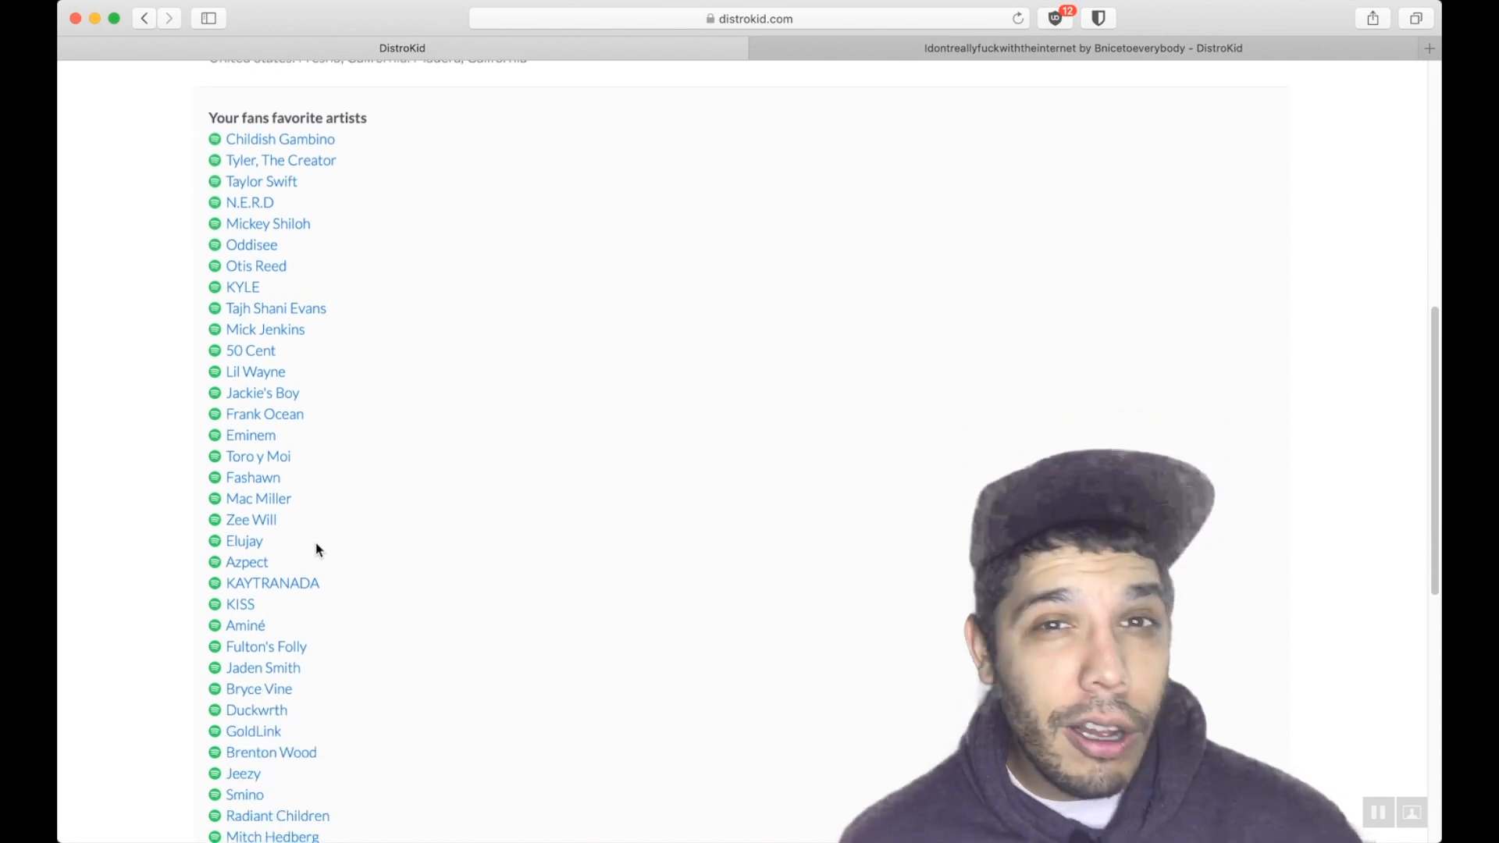
Step: Look up and down the fans' favorite artists list and briefly highlight its heading
{"action": "scroll", "coordinate": [288, 561], "scroll_direction": "down", "scroll_amount": 1}
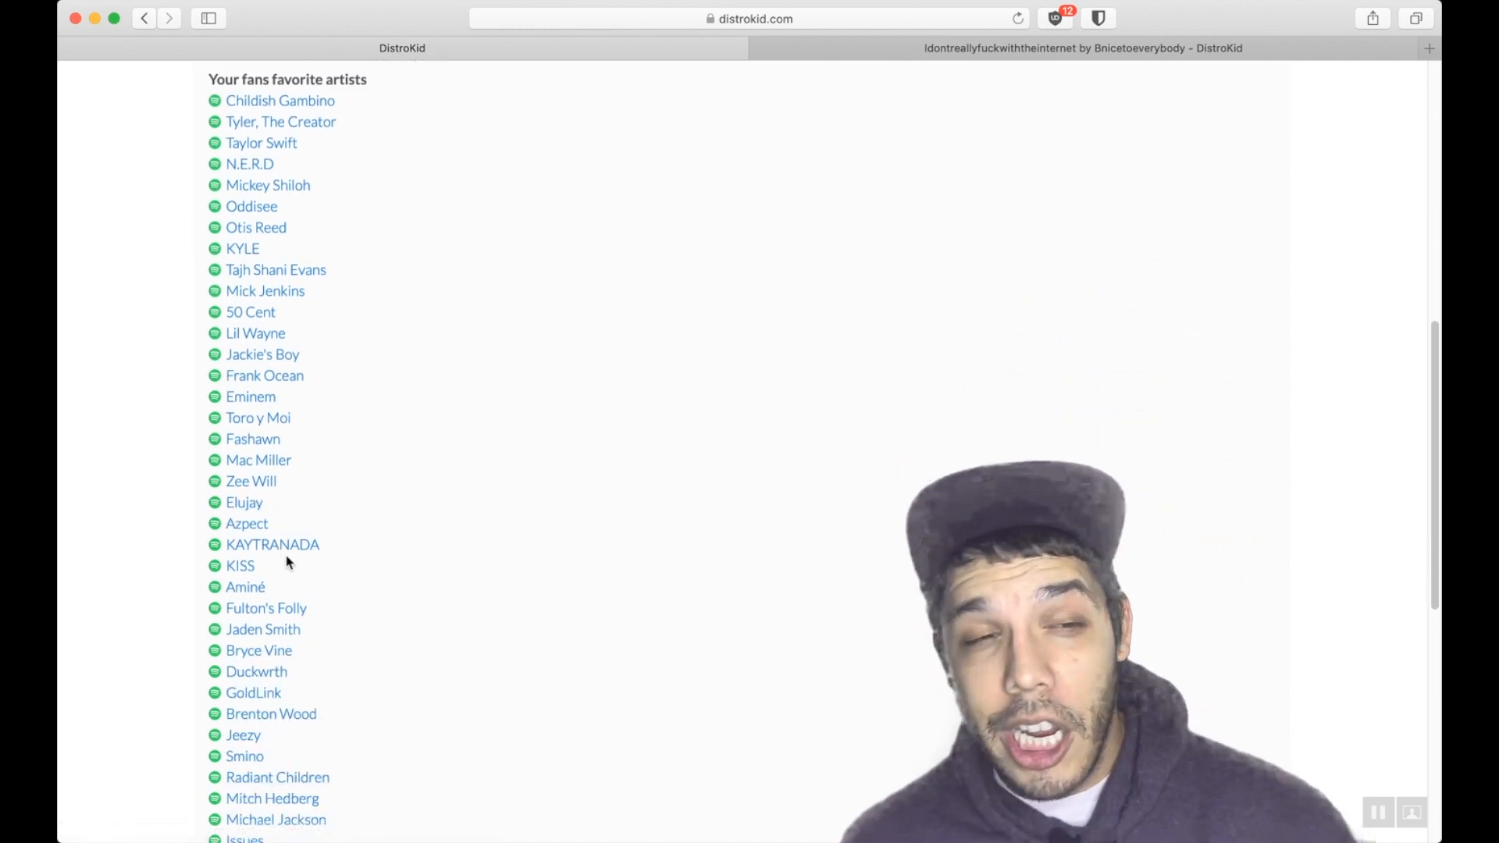
{"action": "scroll", "coordinate": [289, 561], "scroll_direction": "down", "scroll_amount": 2}
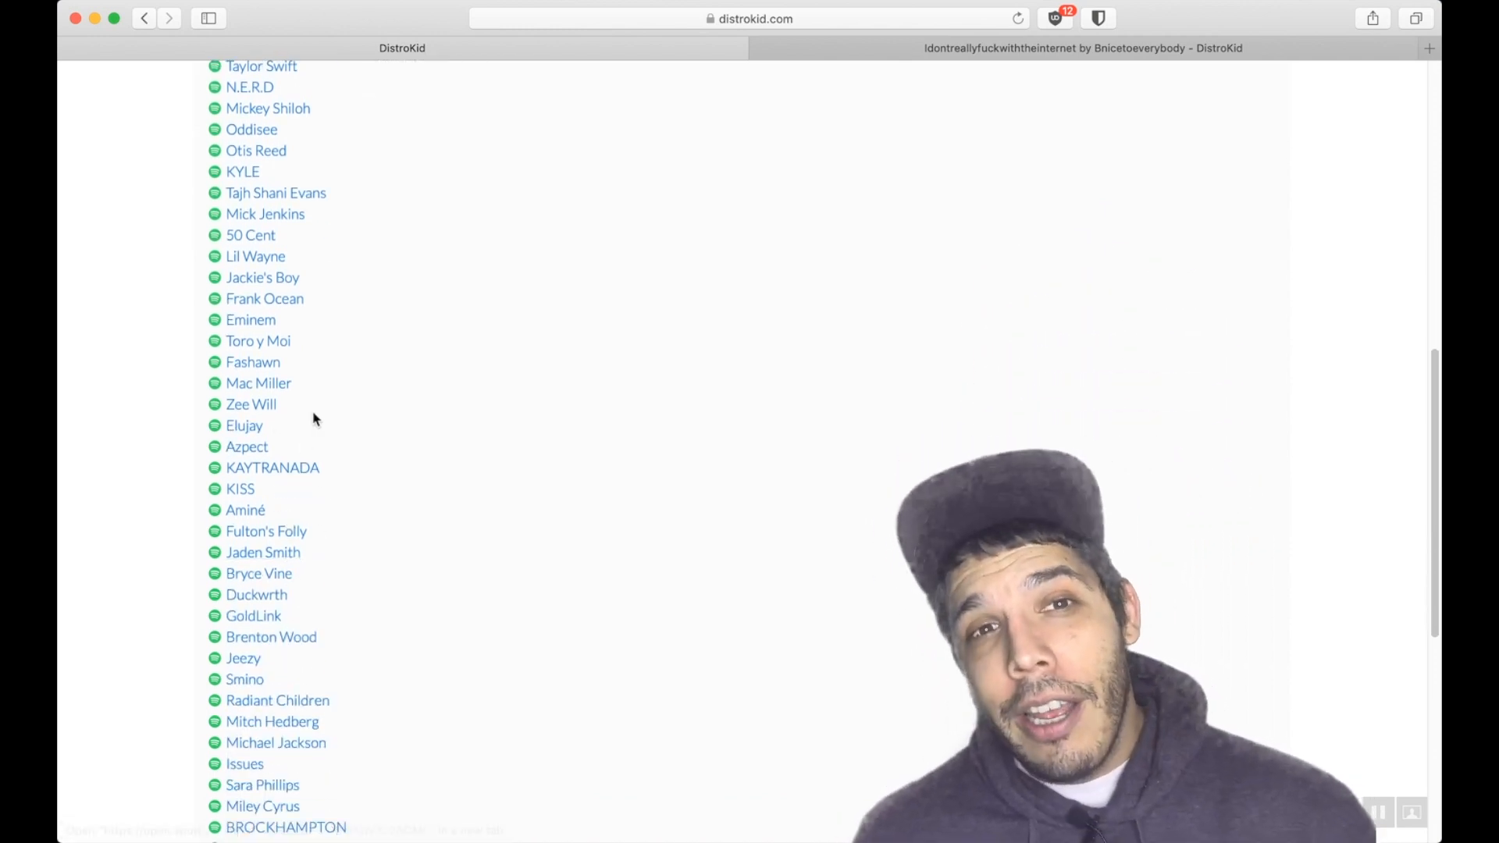
{"action": "scroll", "coordinate": [292, 362], "scroll_direction": "up", "scroll_amount": 4}
{"action": "scroll", "coordinate": [292, 364], "scroll_direction": "up", "scroll_amount": 1}
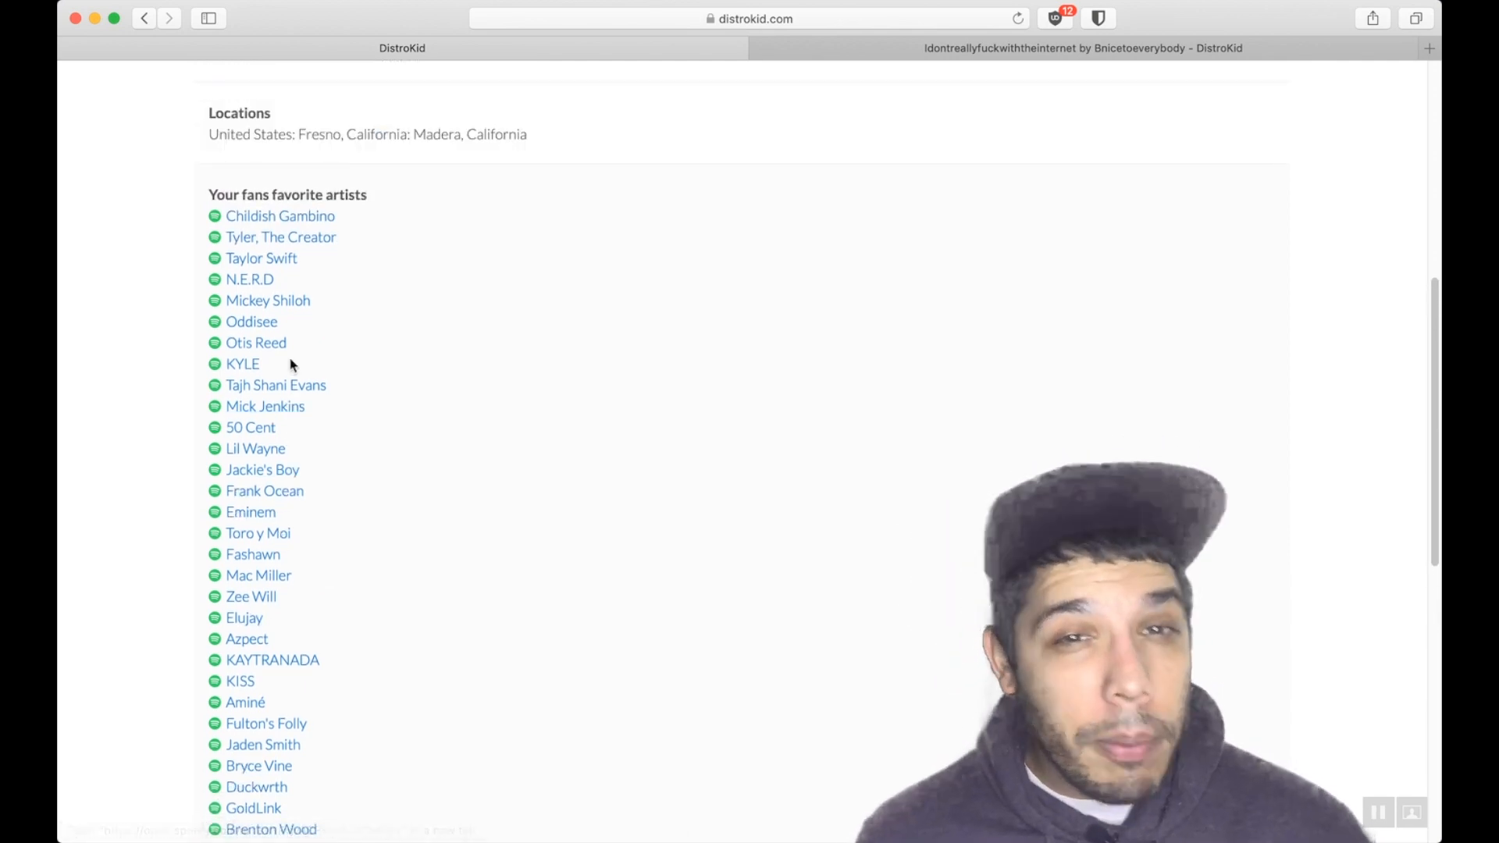
{"action": "scroll", "coordinate": [384, 351], "scroll_direction": "down", "scroll_amount": 2}
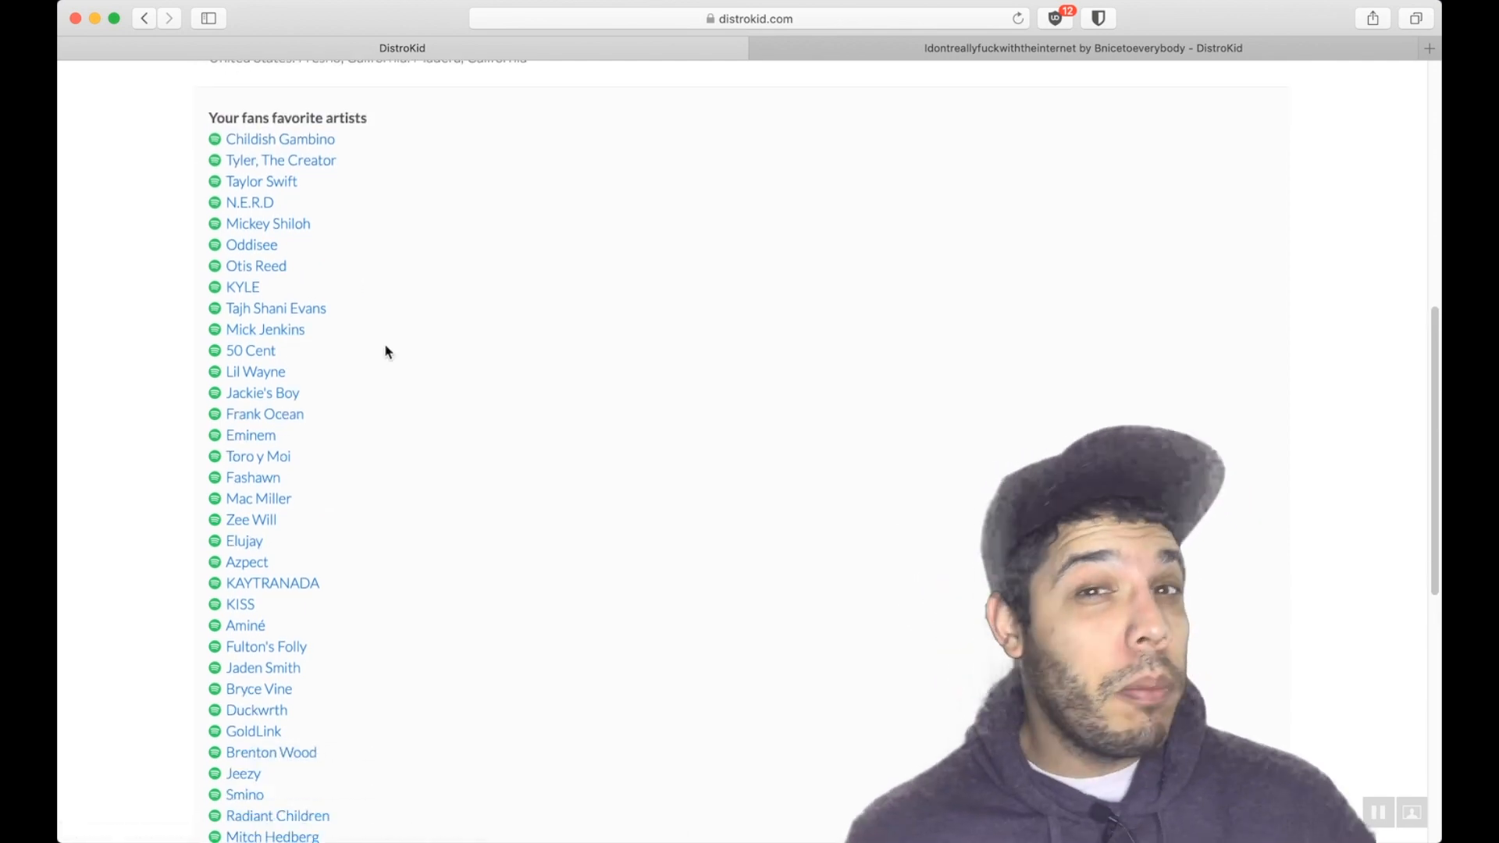
{"action": "left_click_drag", "start_coordinate": [209, 117], "coordinate": [362, 139]}
{"action": "left_click", "coordinate": [365, 147]}
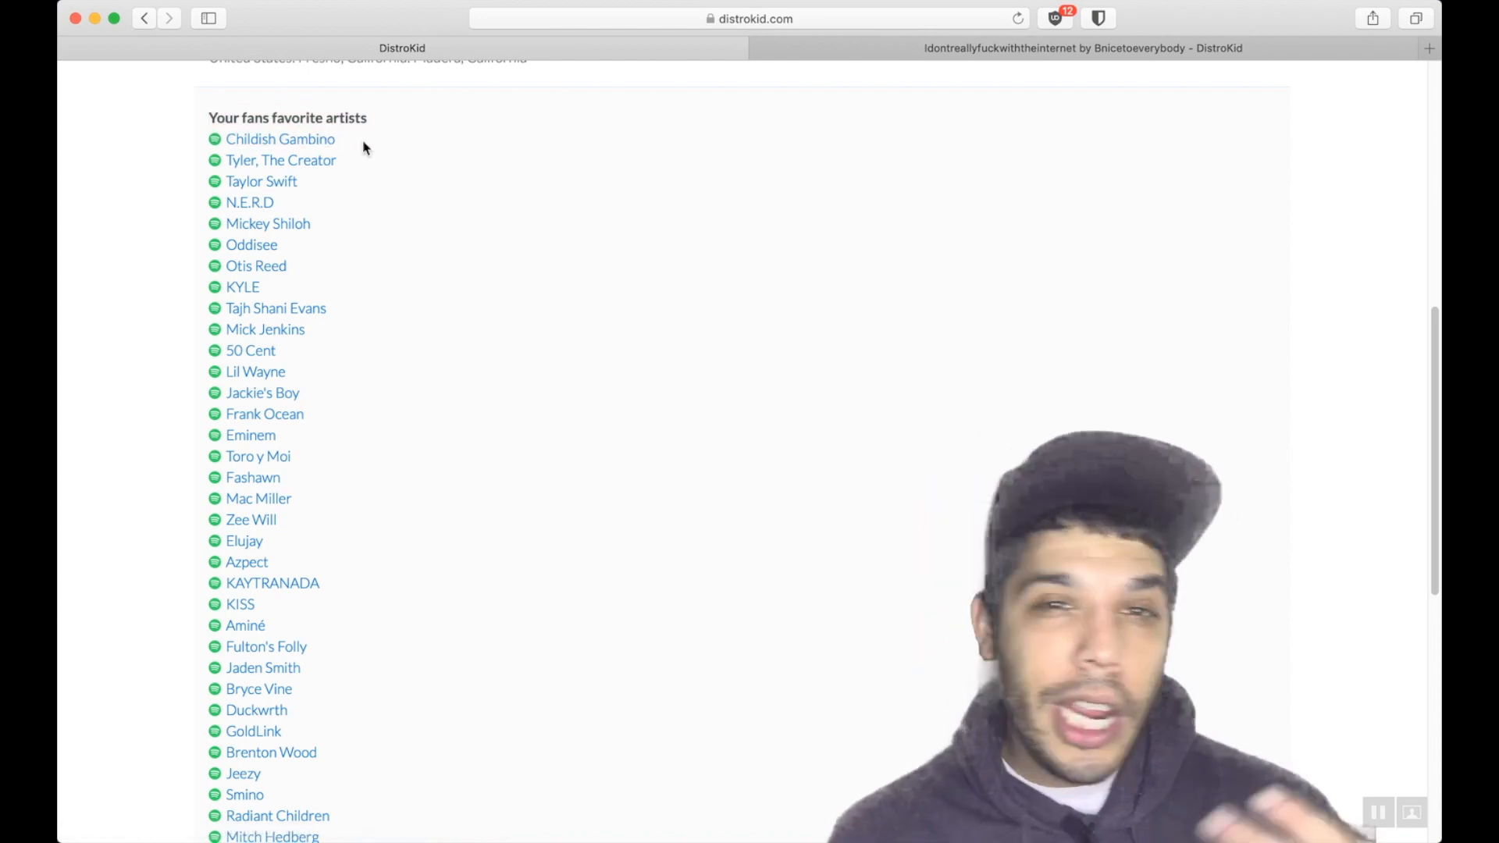
Step: Play the audio preview on the Idontreallyfuckwiththeinternet HyperFollow page and skip ahead through its tracks
{"action": "scroll", "coordinate": [428, 450], "scroll_direction": "down", "scroll_amount": 1}
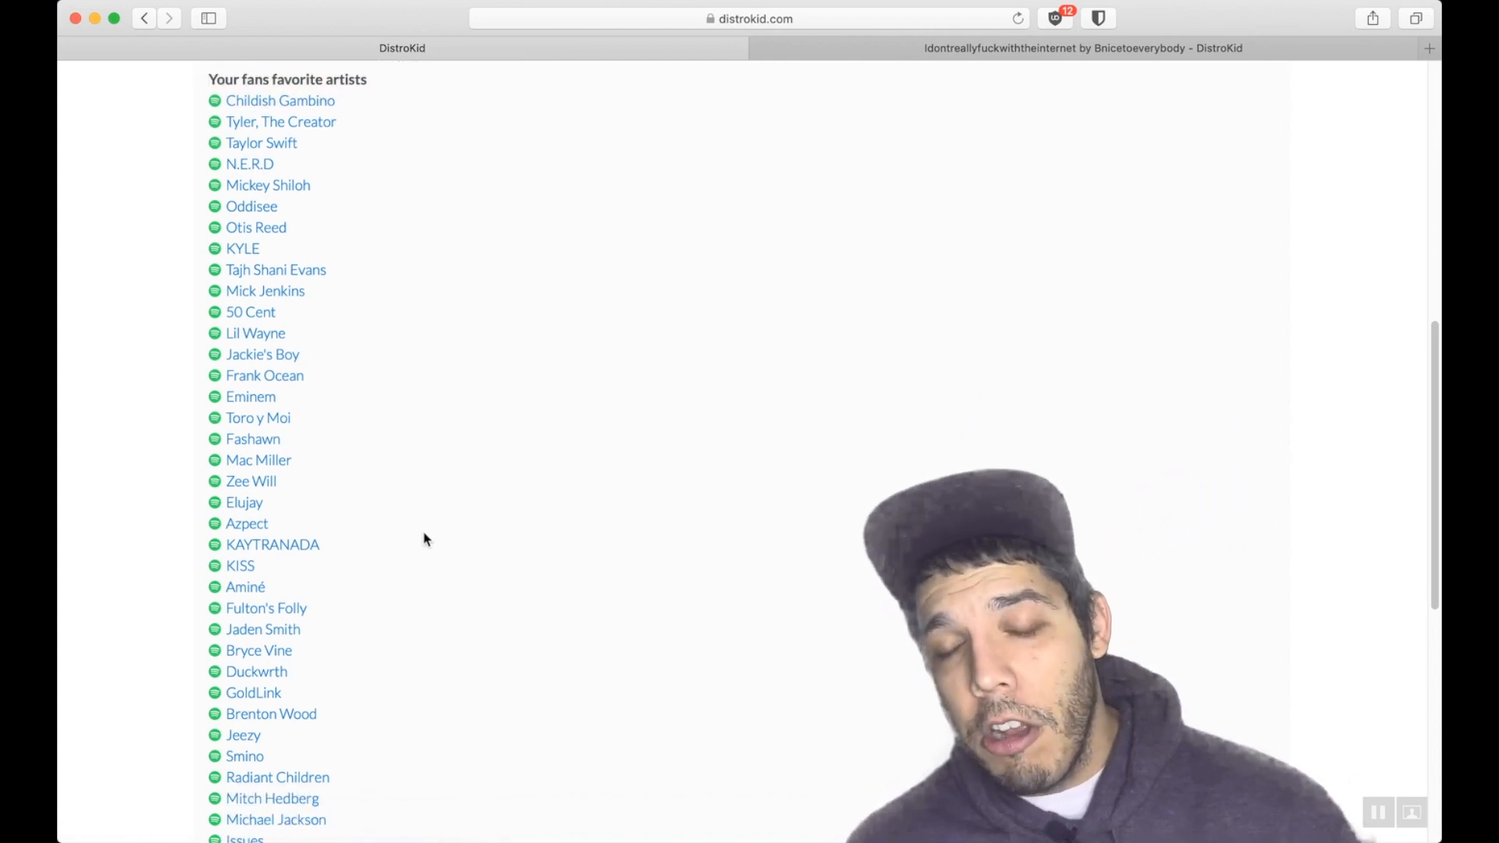
{"action": "scroll", "coordinate": [440, 636], "scroll_direction": "down", "scroll_amount": 2}
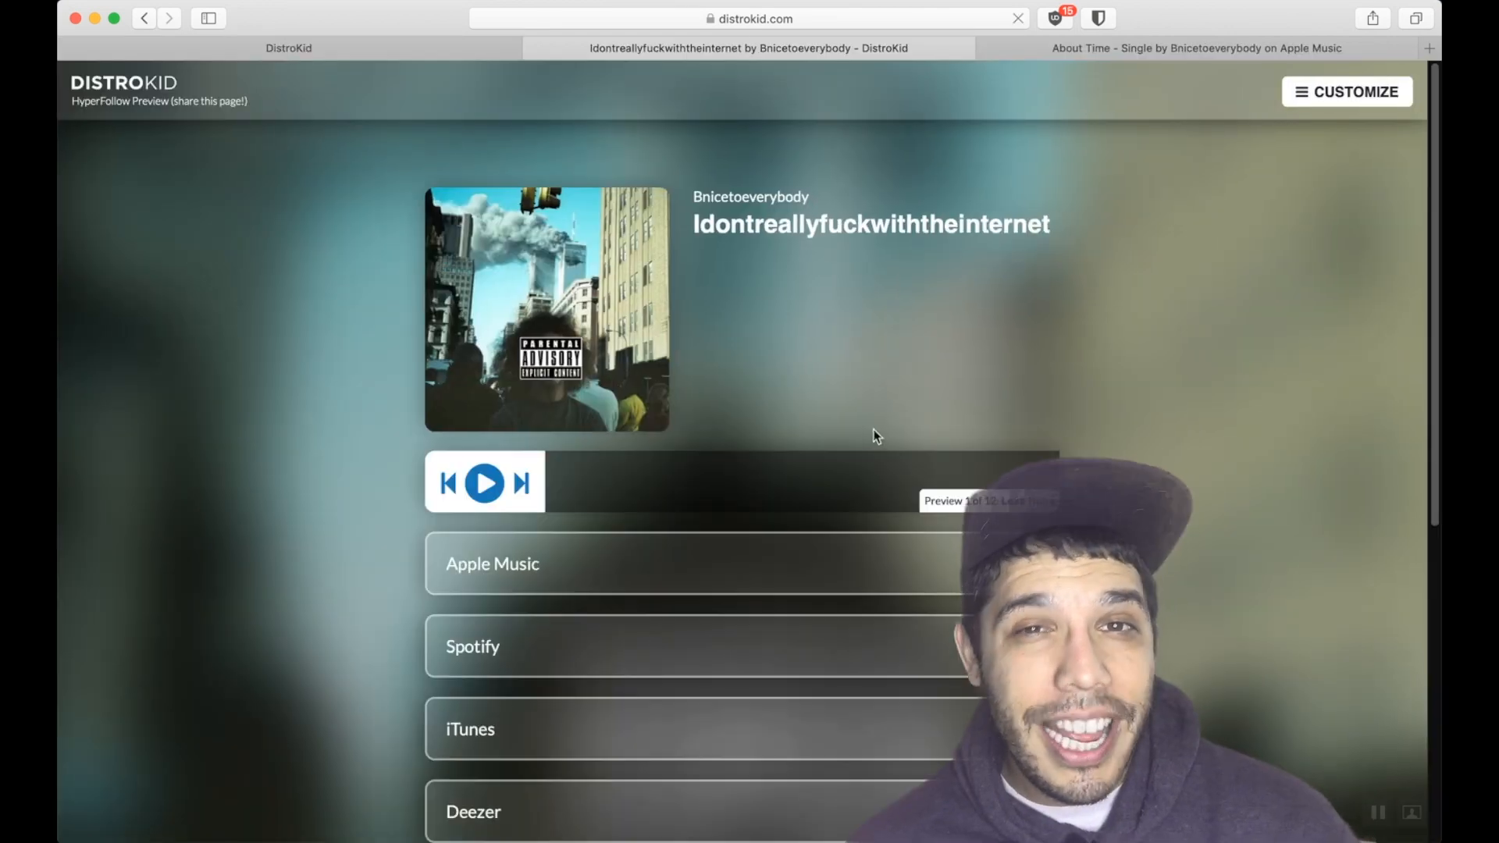
{"action": "left_click", "coordinate": [488, 487]}
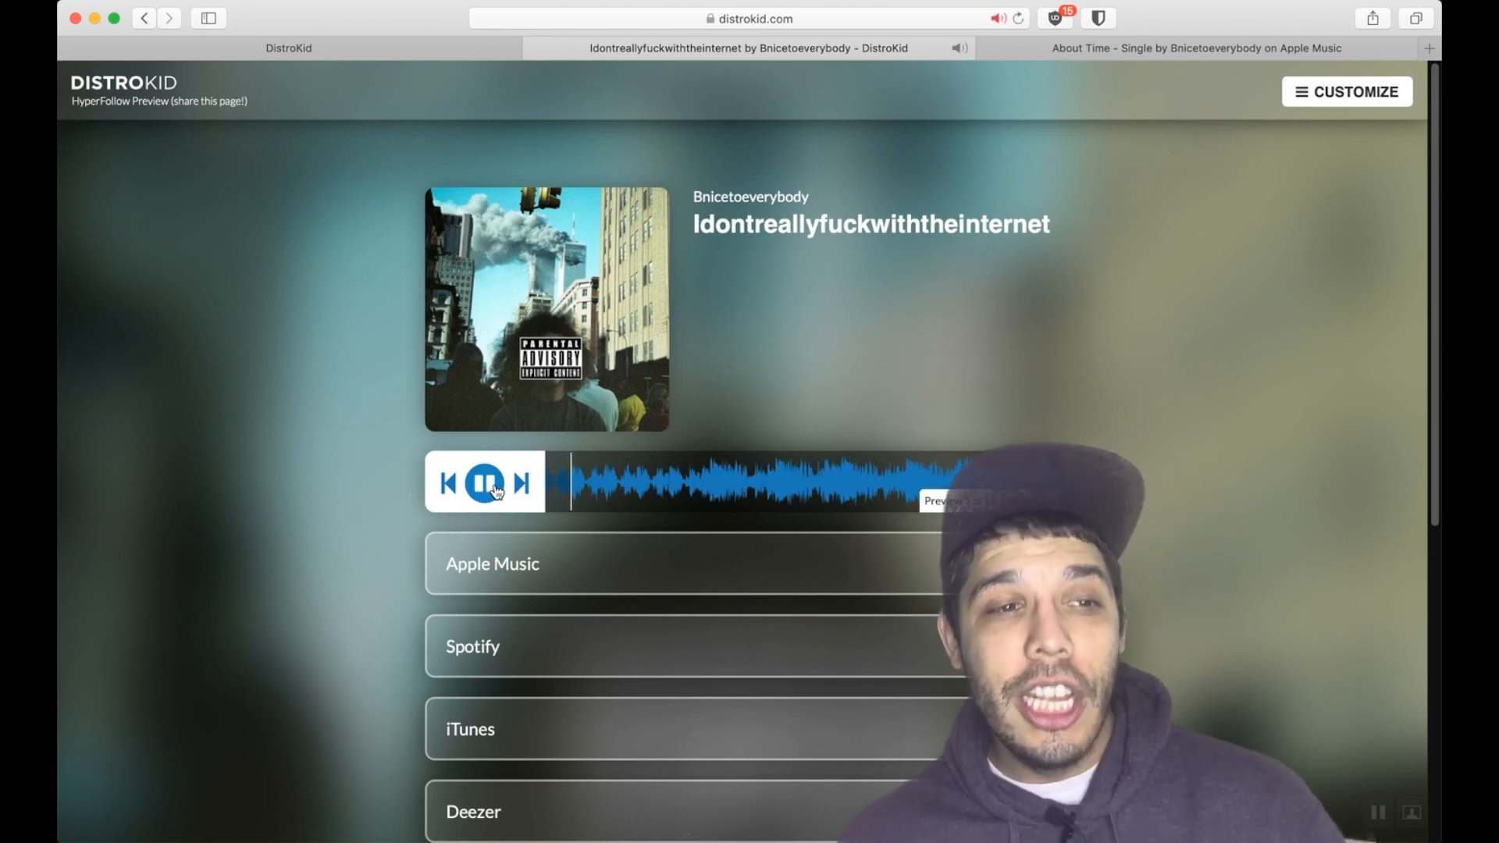
{"action": "left_click", "coordinate": [521, 485]}
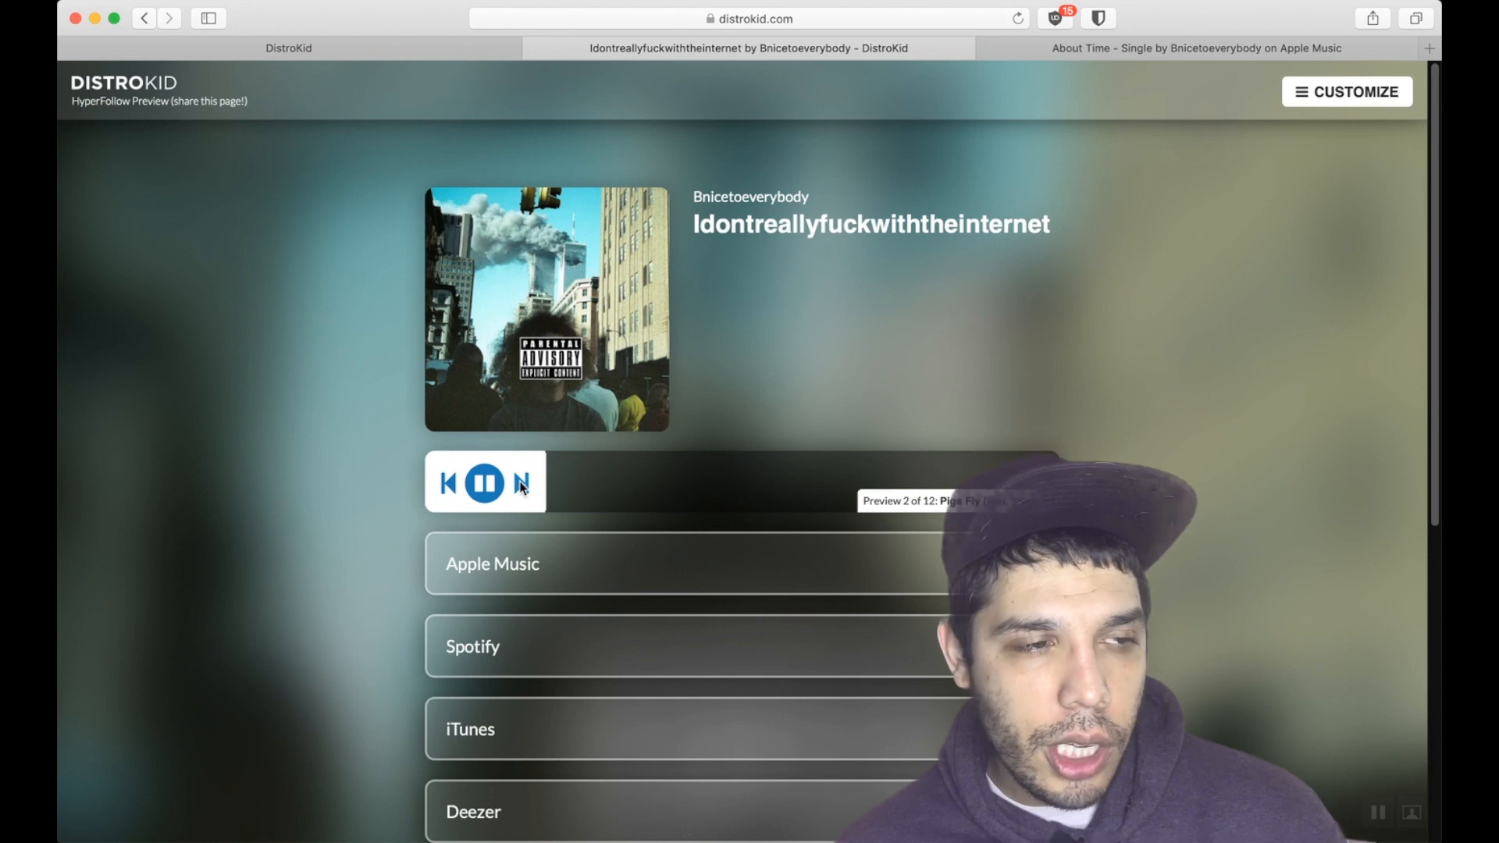
{"action": "left_click", "coordinate": [522, 485]}
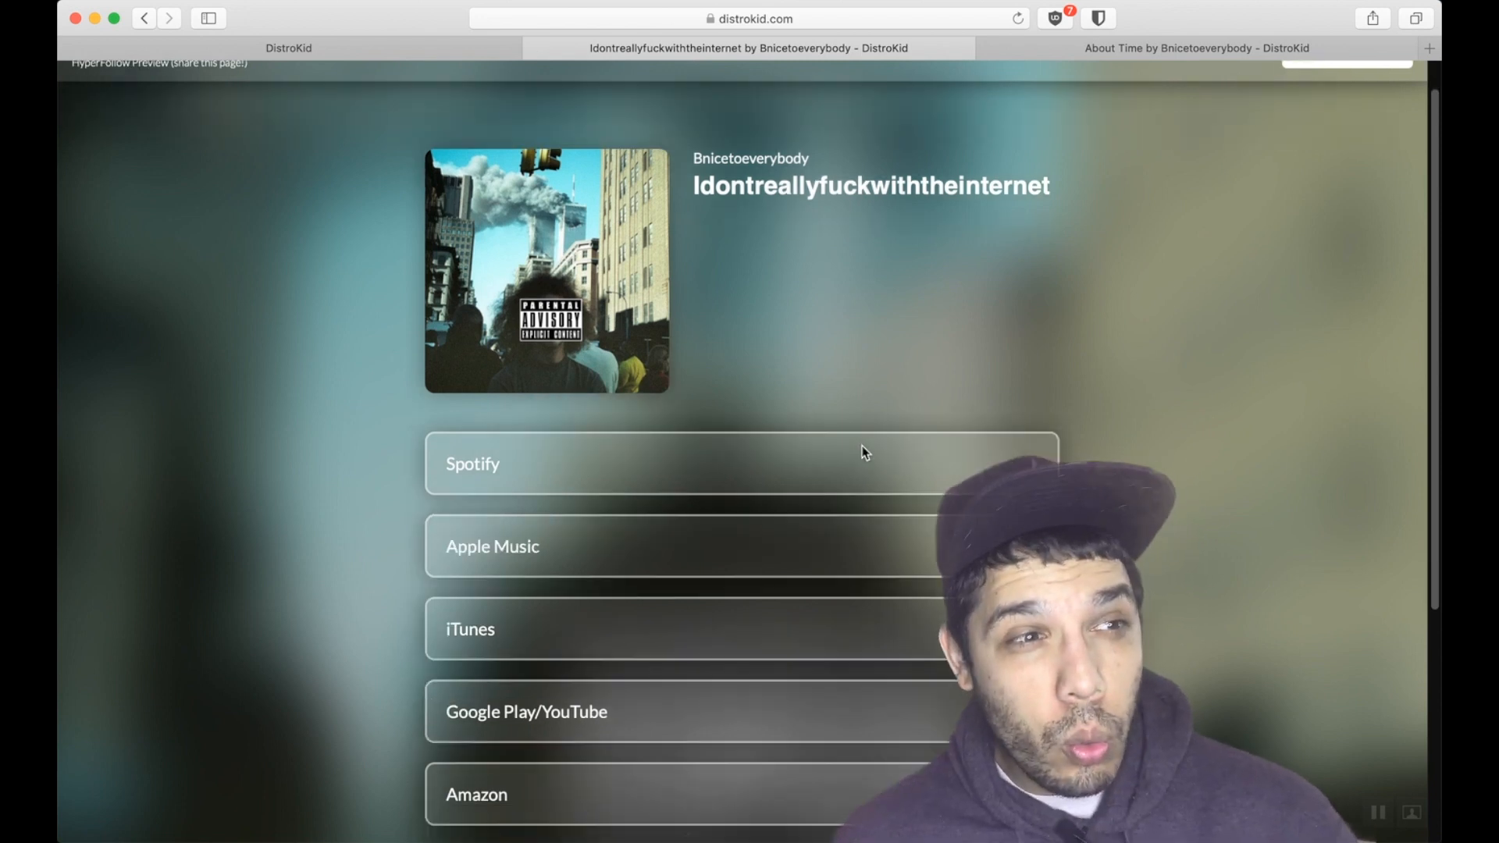
Step: Look over the album's streaming service links, open its Spotify link and skim the track list there
{"action": "scroll", "coordinate": [859, 446], "scroll_direction": "down", "scroll_amount": 3}
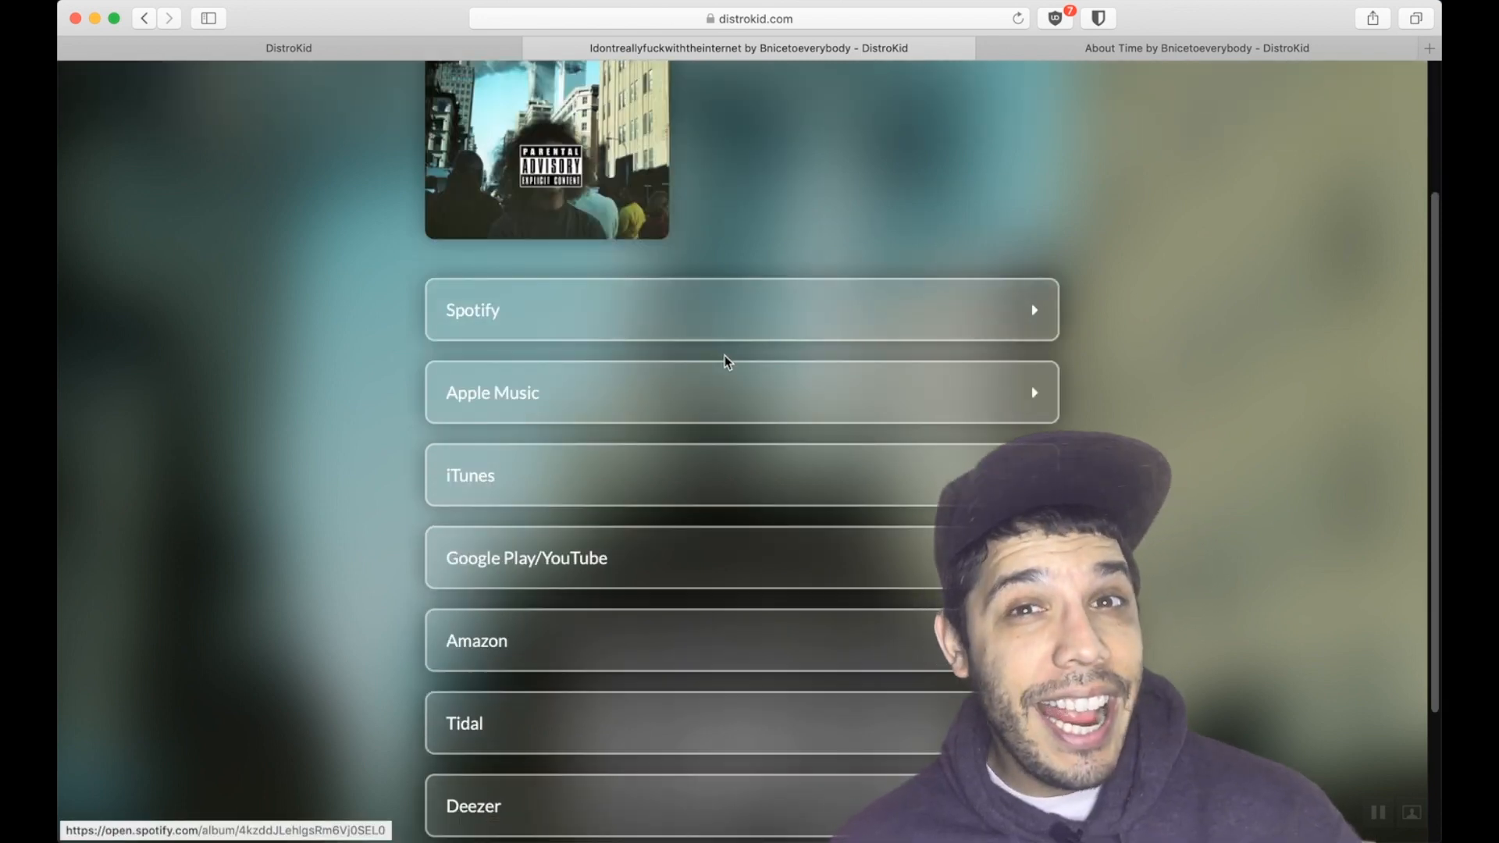
{"action": "scroll", "coordinate": [726, 359], "scroll_direction": "down", "scroll_amount": 3}
{"action": "scroll", "coordinate": [727, 363], "scroll_direction": "up", "scroll_amount": 6}
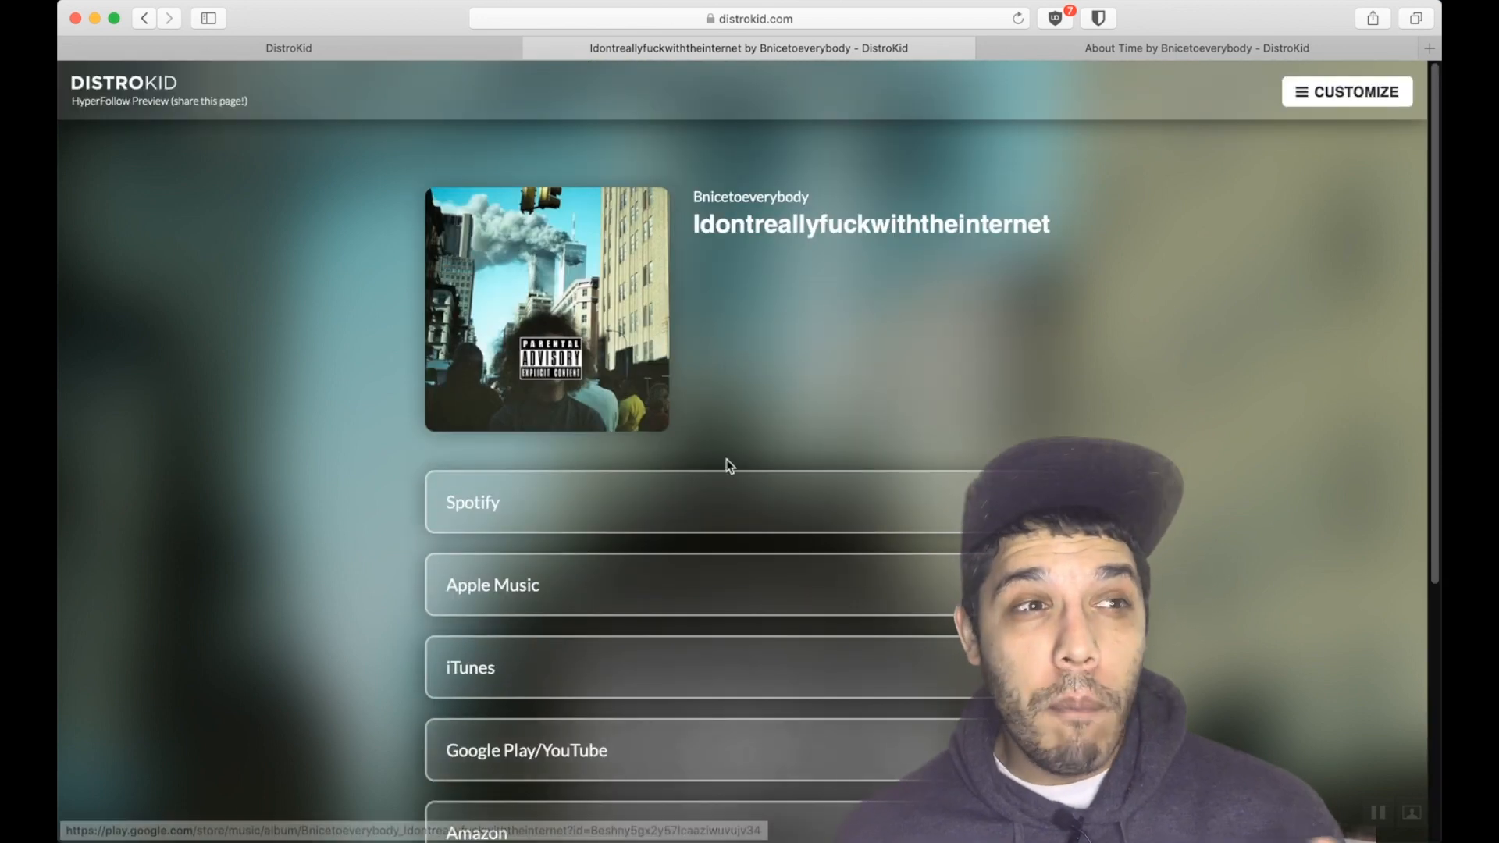
{"action": "left_click", "coordinate": [743, 500]}
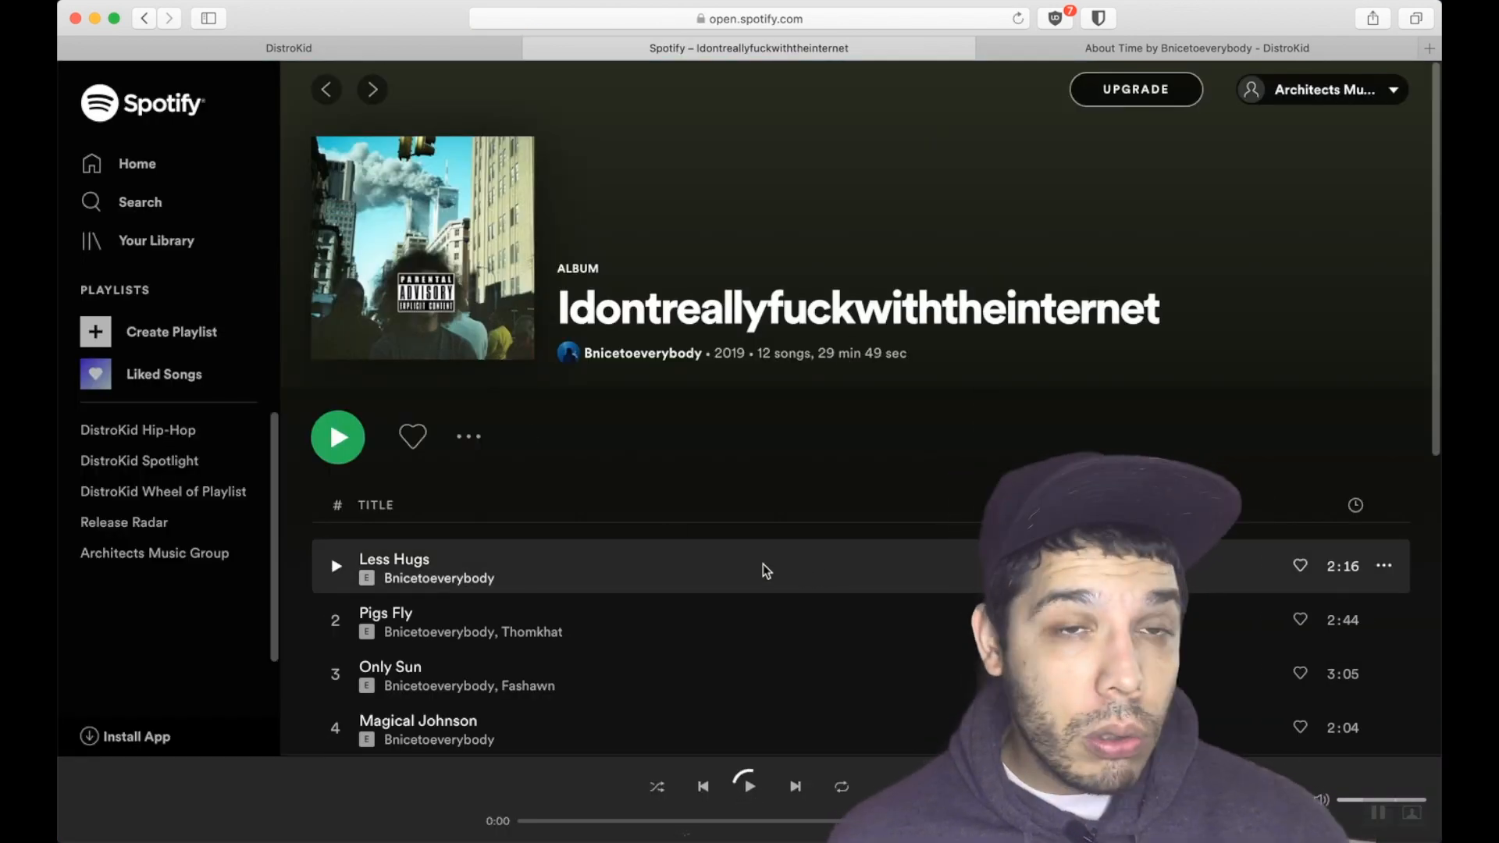
{"action": "scroll", "coordinate": [762, 564], "scroll_direction": "down", "scroll_amount": 3}
{"action": "scroll", "coordinate": [762, 565], "scroll_direction": "down", "scroll_amount": 5}
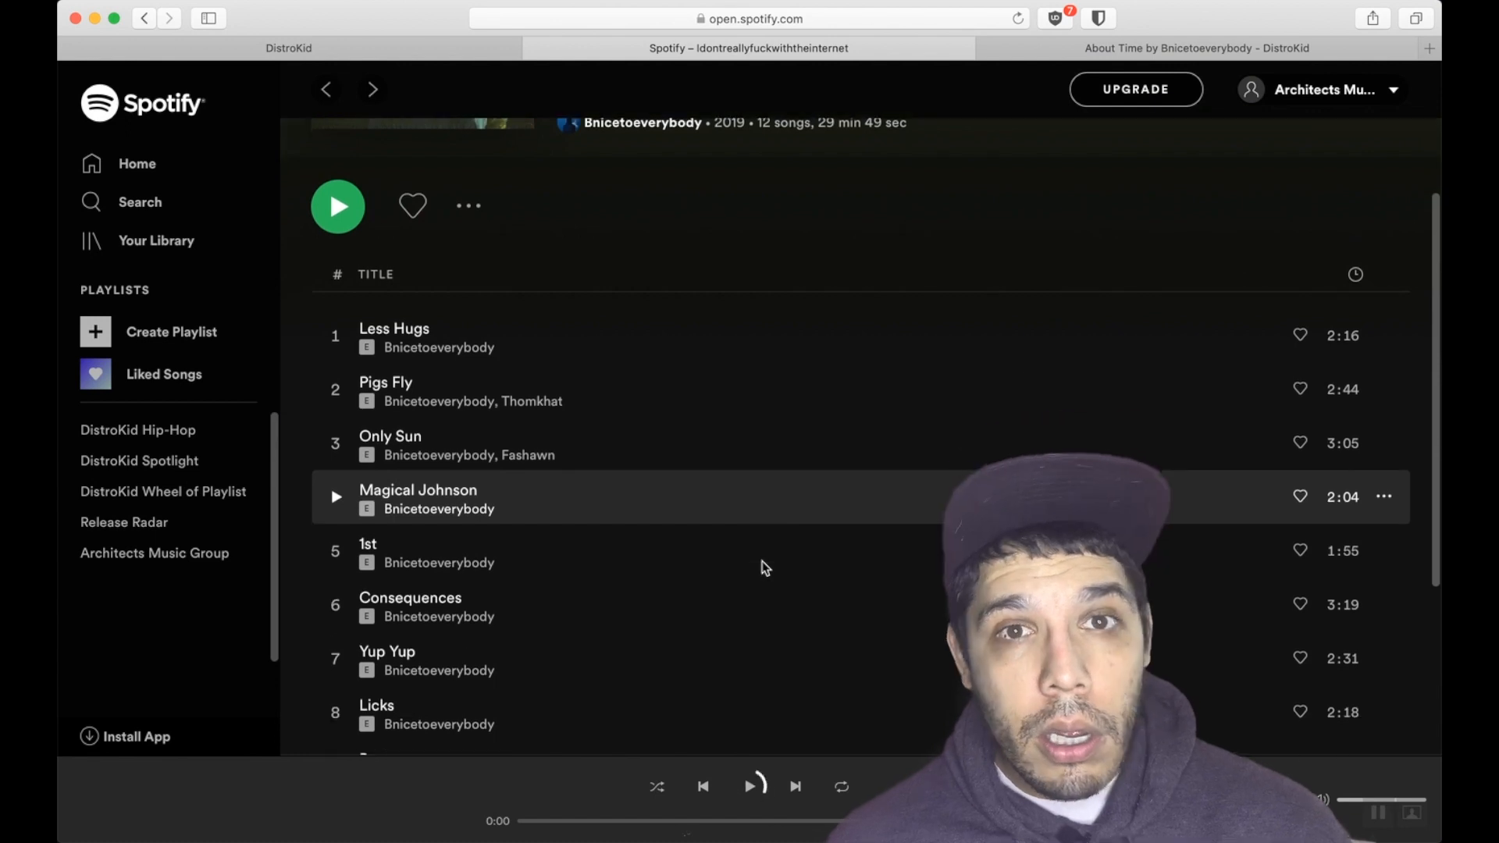
{"action": "scroll", "coordinate": [762, 562], "scroll_direction": "up", "scroll_amount": 7}
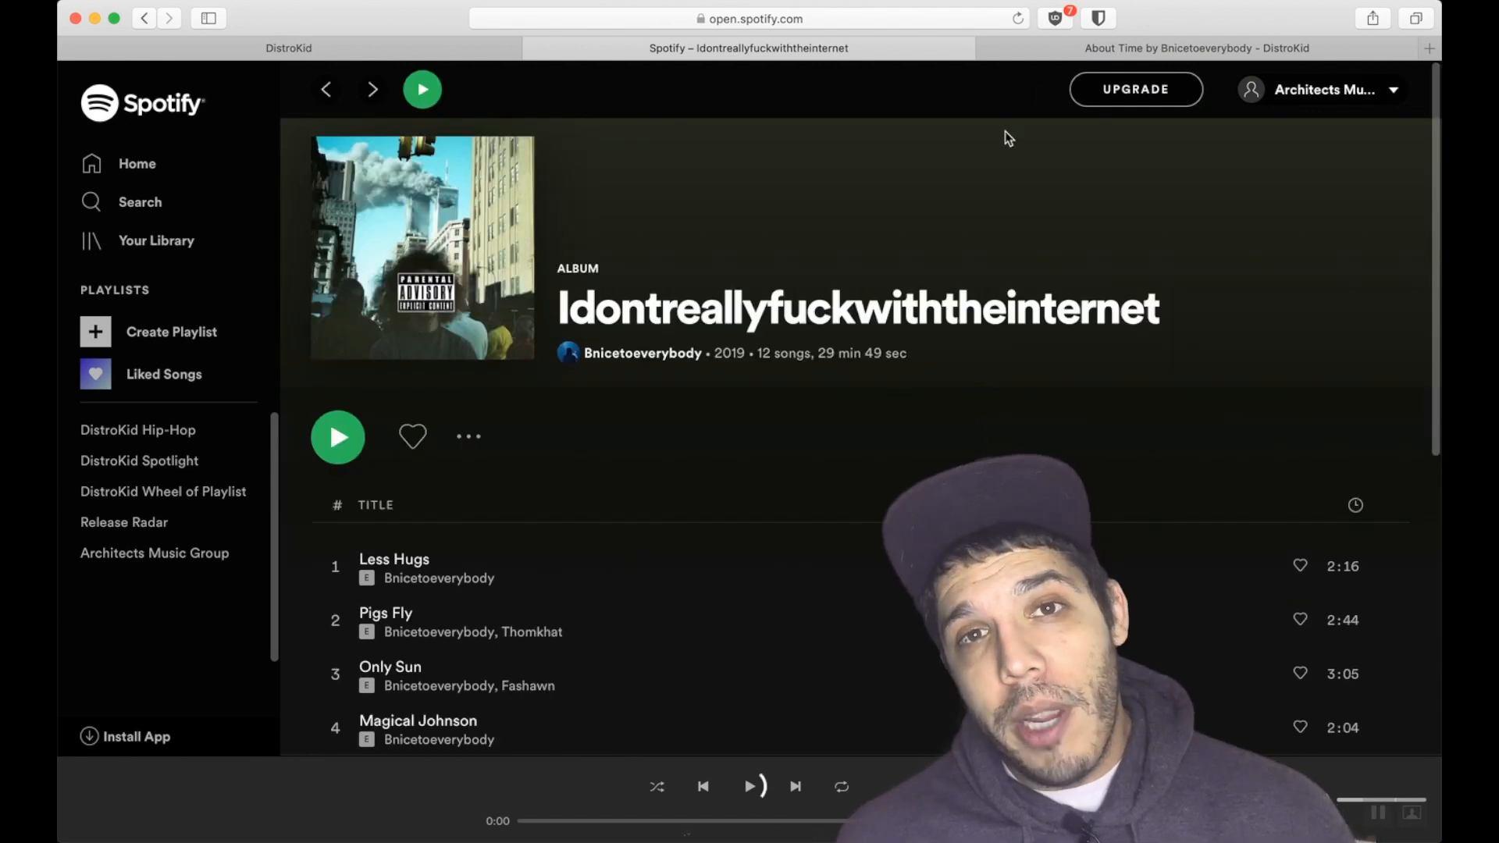
Step: Switch to the About Time HyperFollow page and open its Apple Music link
{"action": "left_click", "coordinate": [1171, 47]}
{"action": "scroll", "coordinate": [788, 424], "scroll_direction": "down", "scroll_amount": 5}
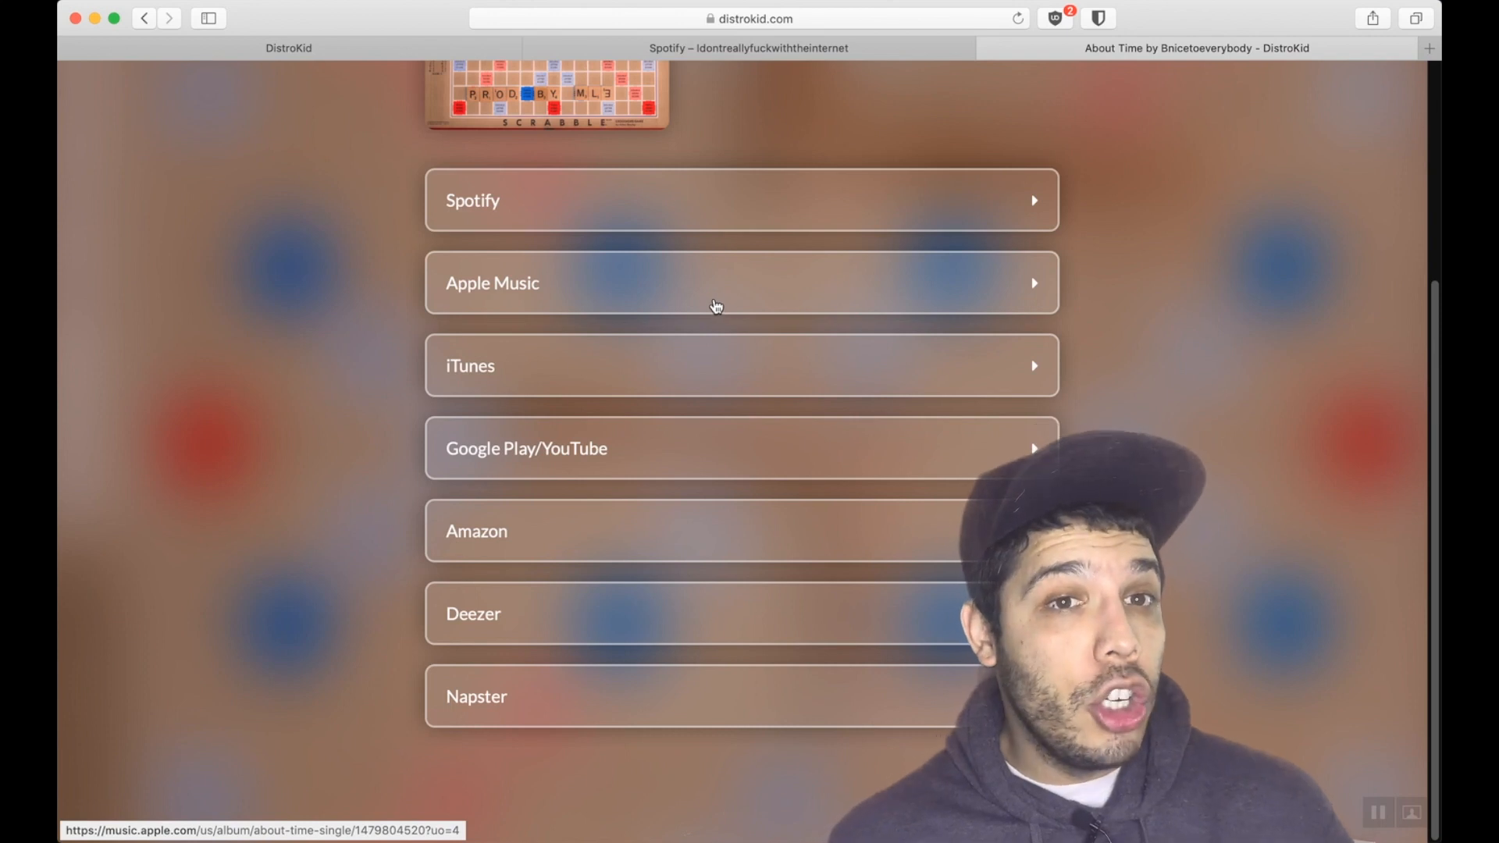
{"action": "left_click", "coordinate": [715, 306]}
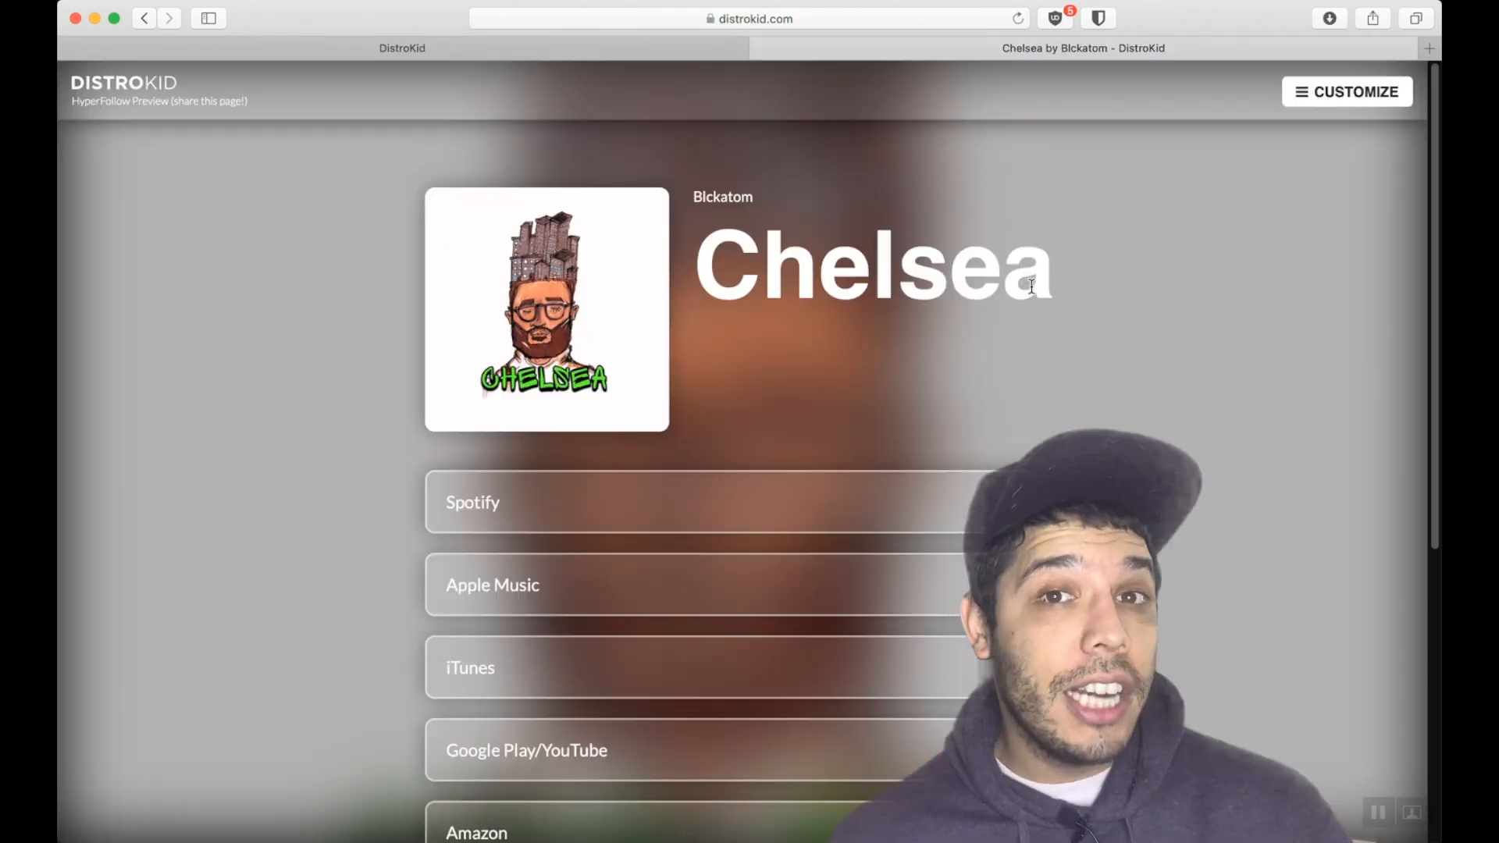
Step: Review the Chelsea HyperFollow page, including its streaming service links and the customize and share options
{"action": "scroll", "coordinate": [1113, 302], "scroll_direction": "down", "scroll_amount": 5}
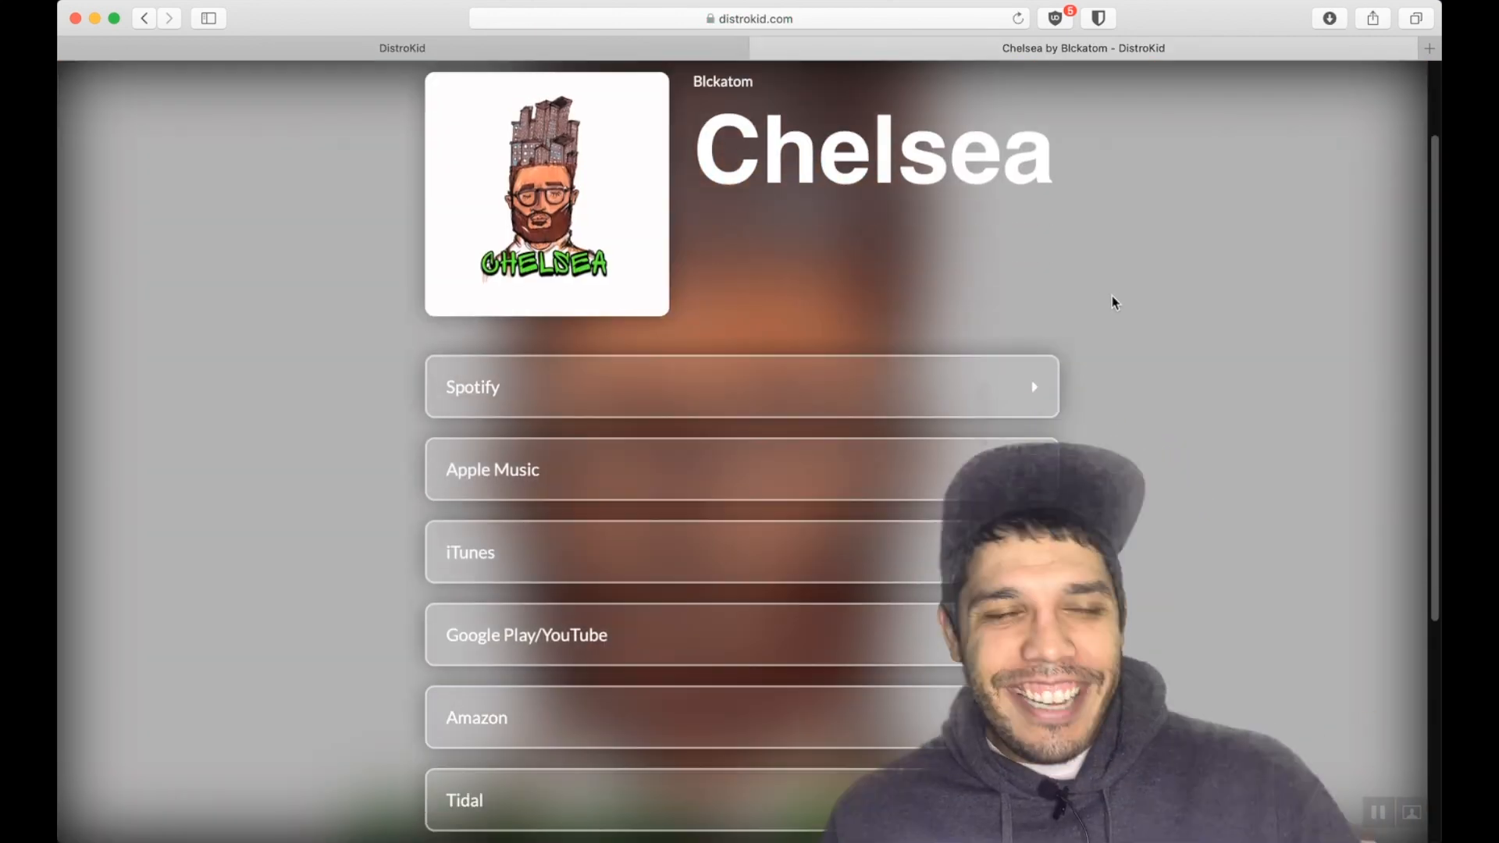
{"action": "scroll", "coordinate": [1112, 297], "scroll_direction": "down", "scroll_amount": 5}
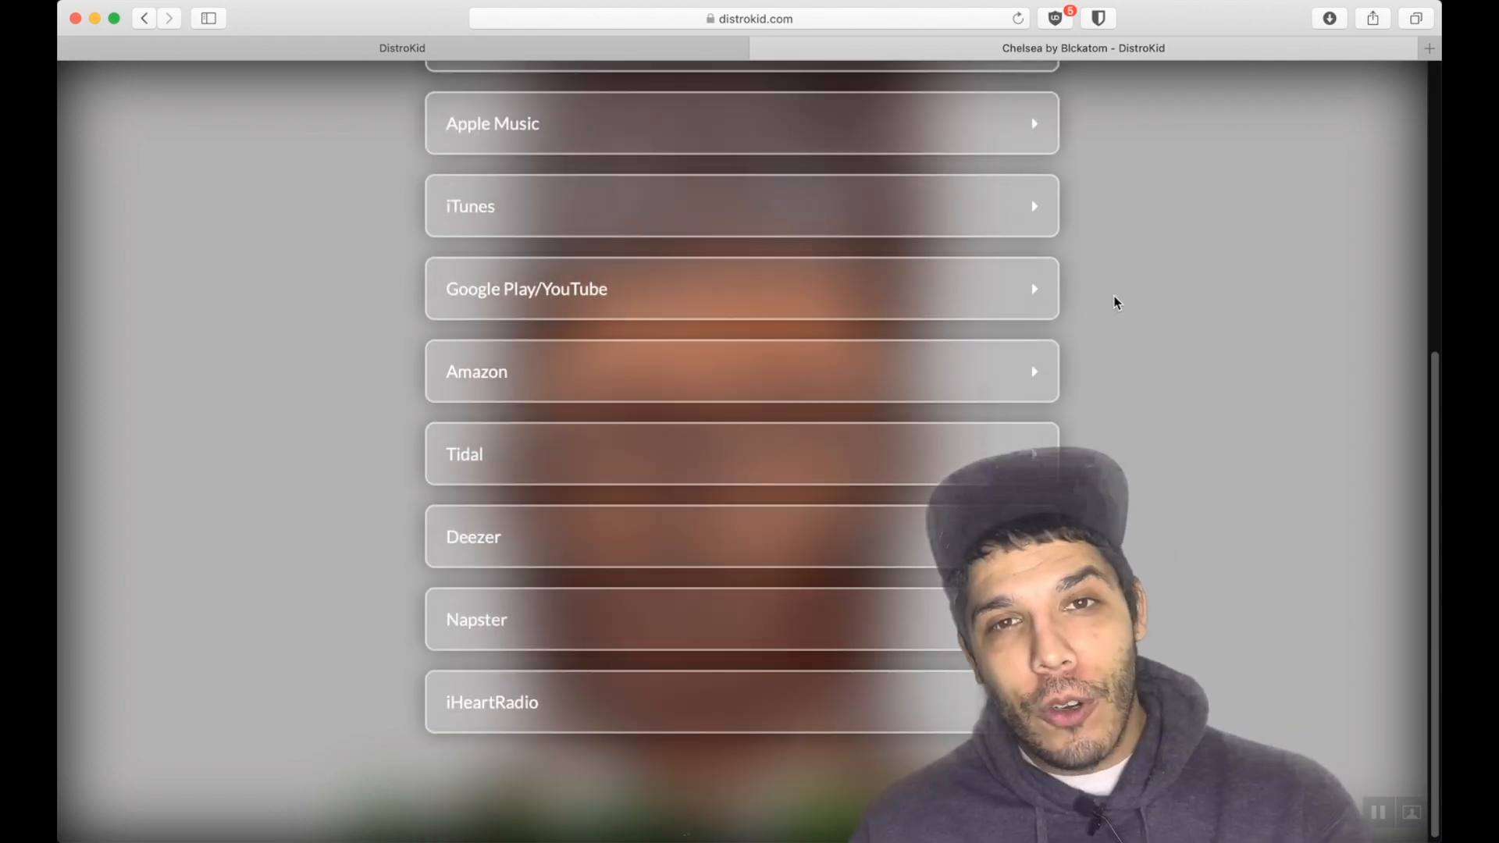
{"action": "scroll", "coordinate": [1112, 297], "scroll_direction": "up", "scroll_amount": 10}
{"action": "left_click", "coordinate": [1347, 92]}
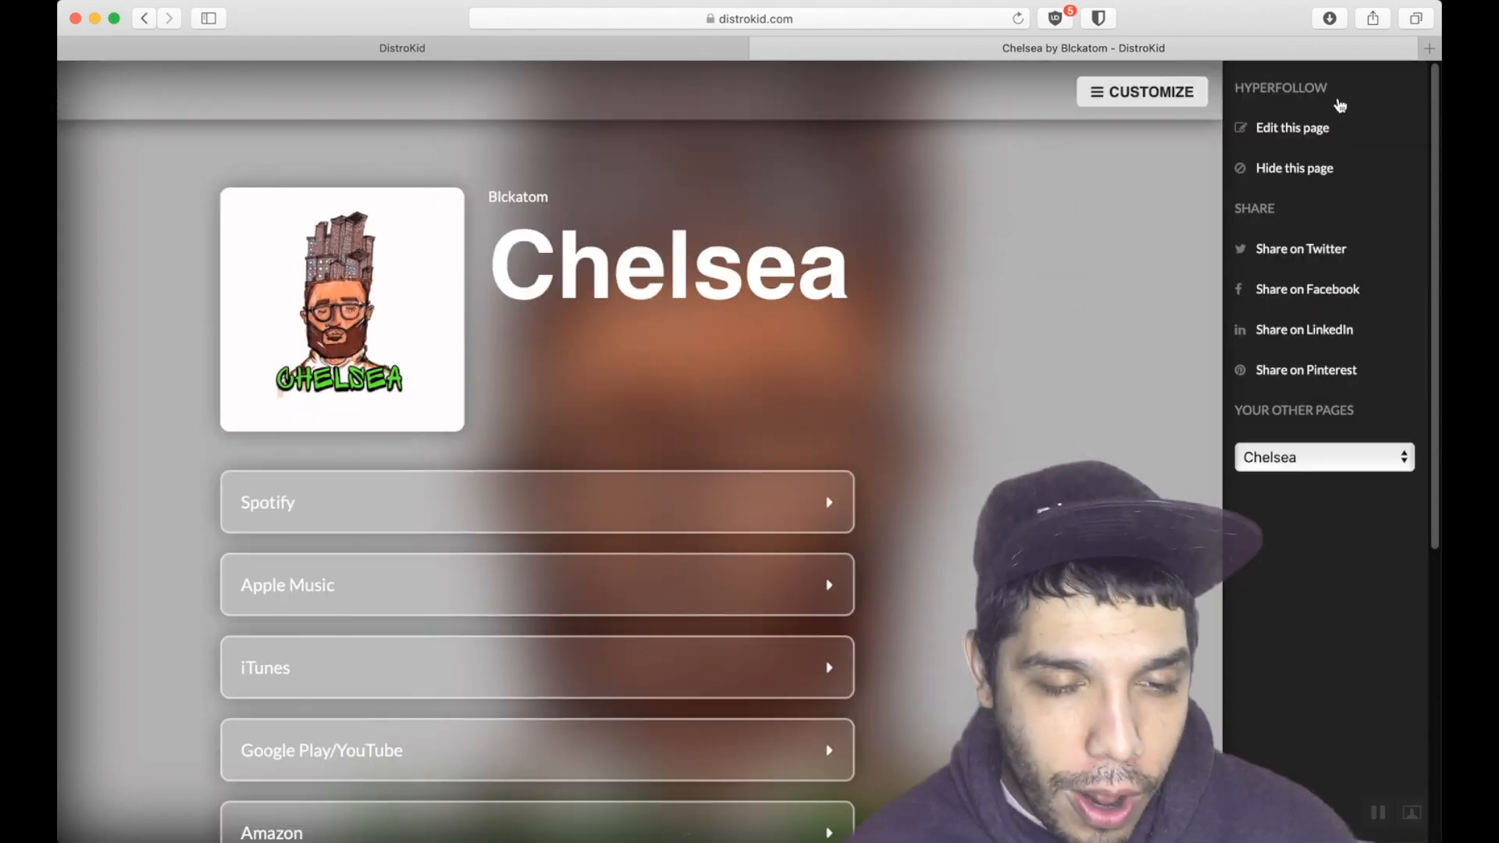
{"action": "left_click", "coordinate": [1104, 294]}
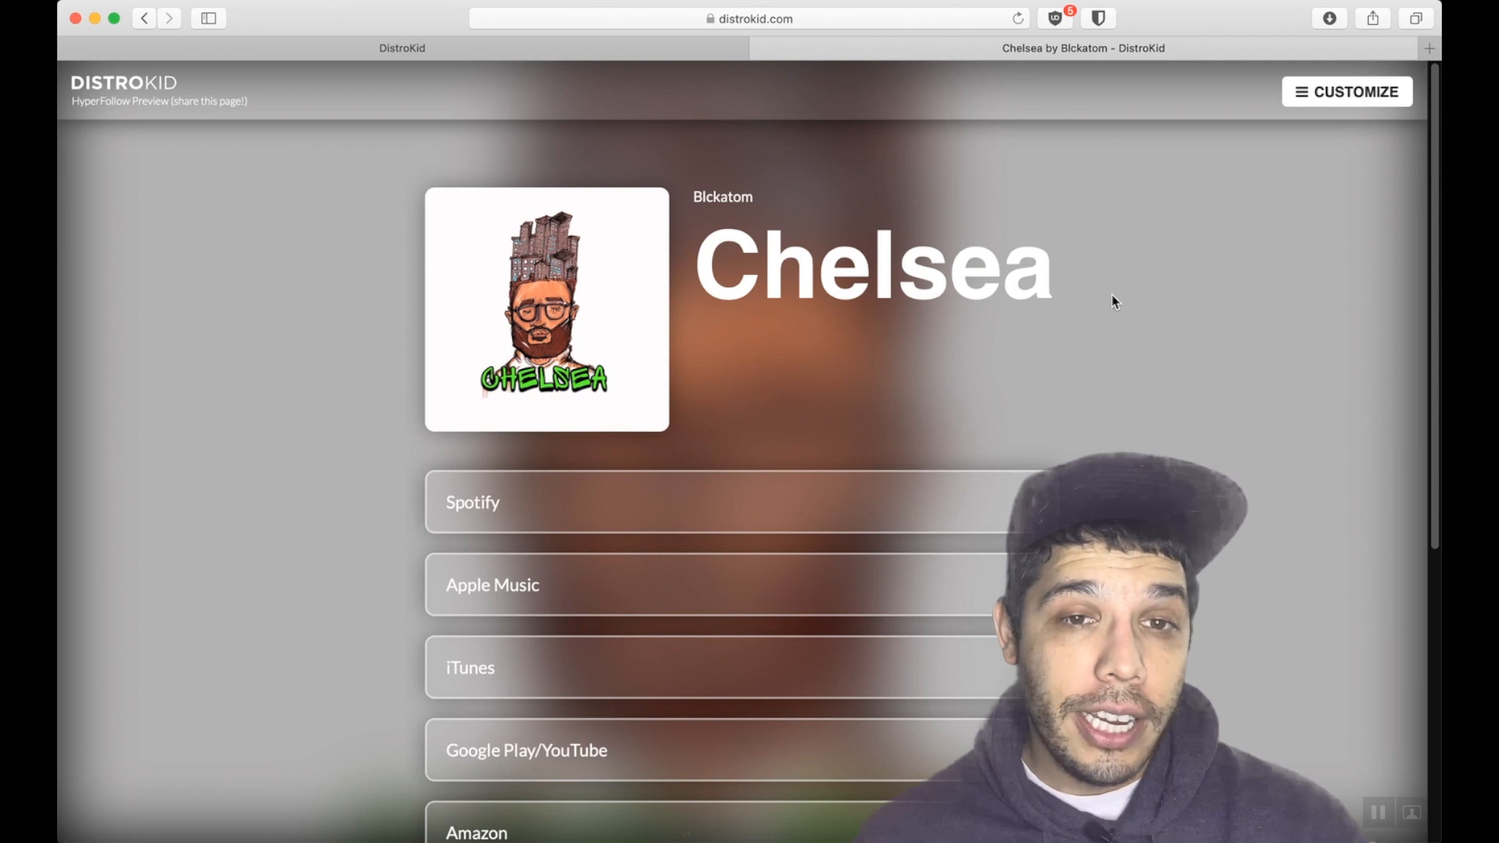
{"action": "scroll", "coordinate": [1112, 302], "scroll_direction": "down", "scroll_amount": 2}
{"action": "scroll", "coordinate": [1115, 303], "scroll_direction": "down", "scroll_amount": 2}
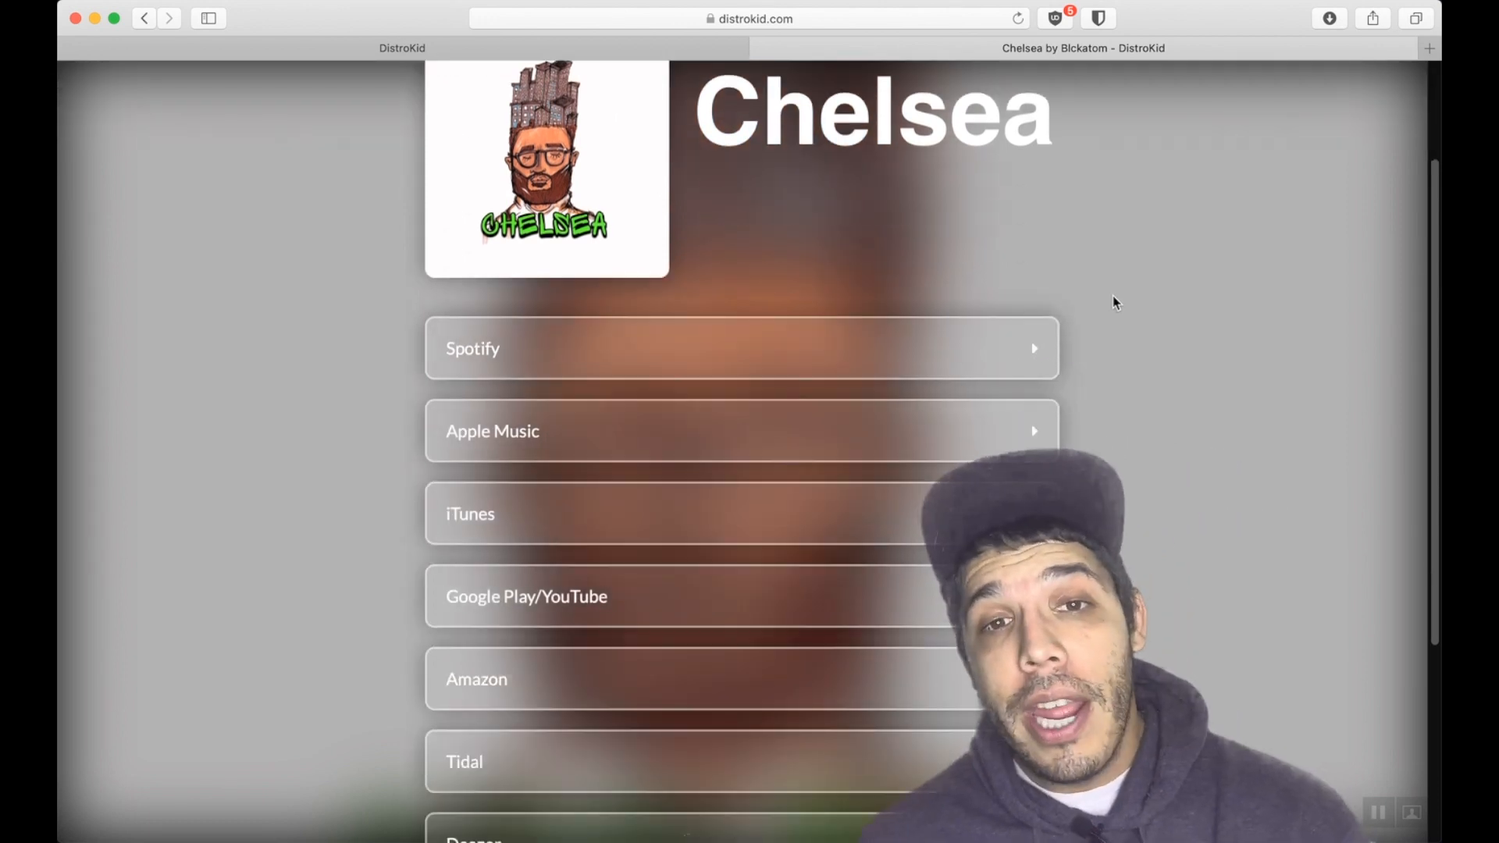
{"action": "scroll", "coordinate": [1115, 302], "scroll_direction": "down", "scroll_amount": 5}
{"action": "scroll", "coordinate": [1114, 302], "scroll_direction": "up", "scroll_amount": 10}
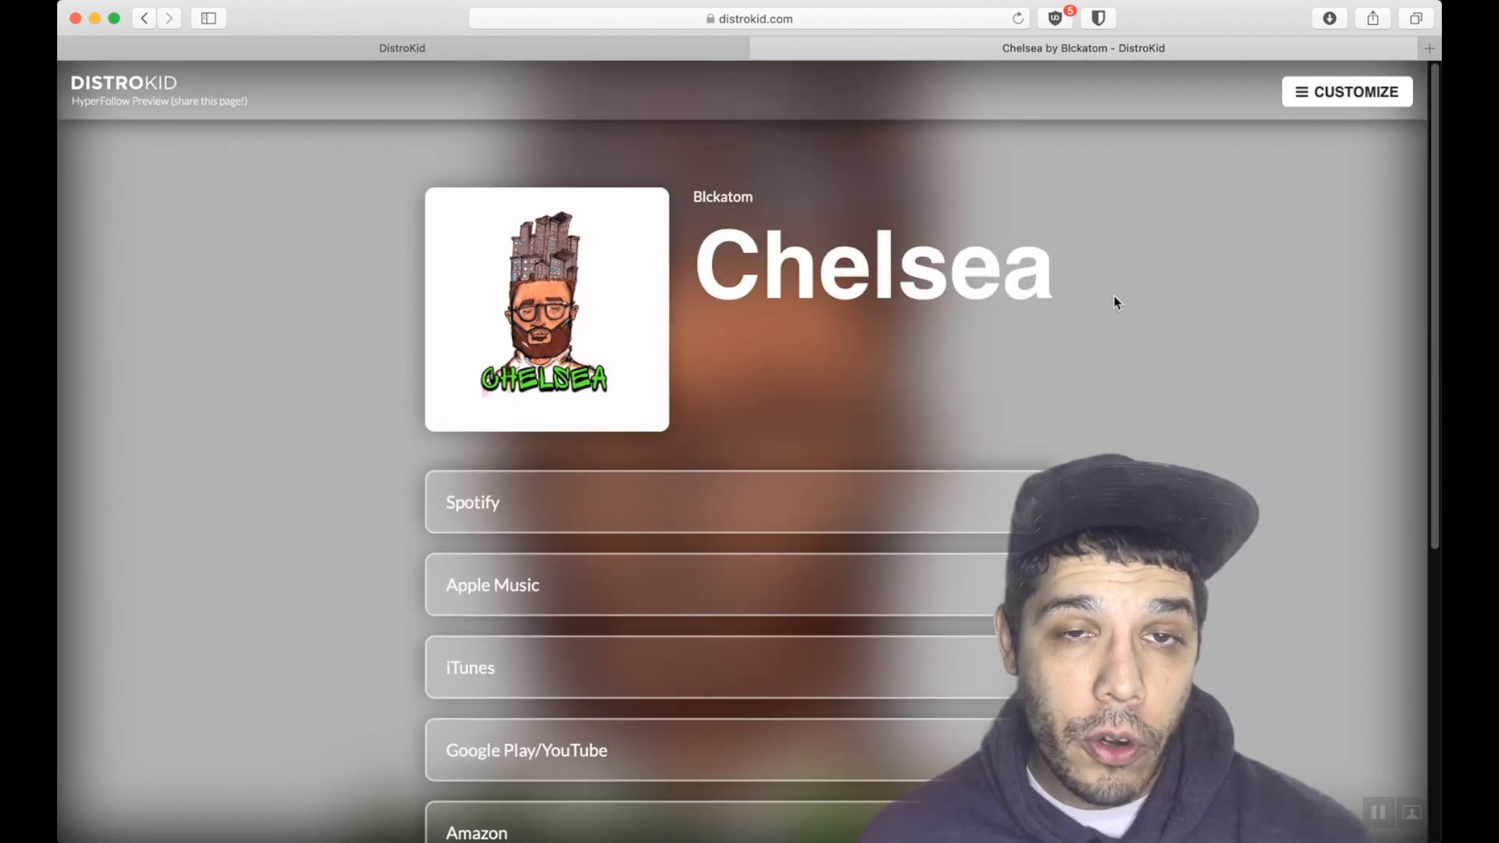
{"action": "left_click", "coordinate": [1340, 104]}
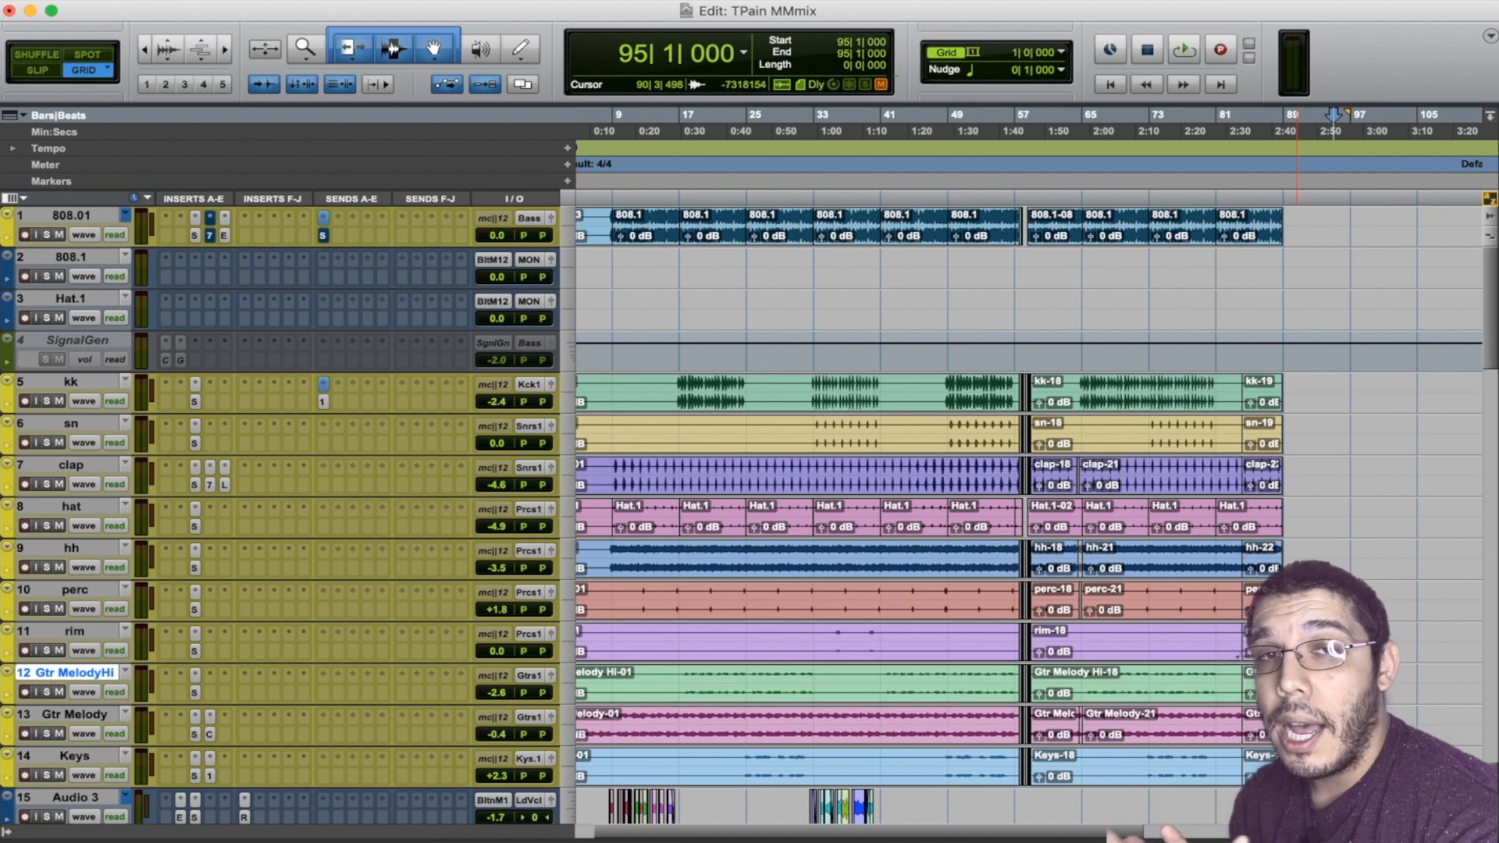
Step: Look through the TPain MMmix session in Pro Tools, from the instrument and vocal tracks to the submix and Lead Vocals tracks
{"action": "scroll", "coordinate": [1014, 515], "scroll_direction": "down", "scroll_amount": 9}
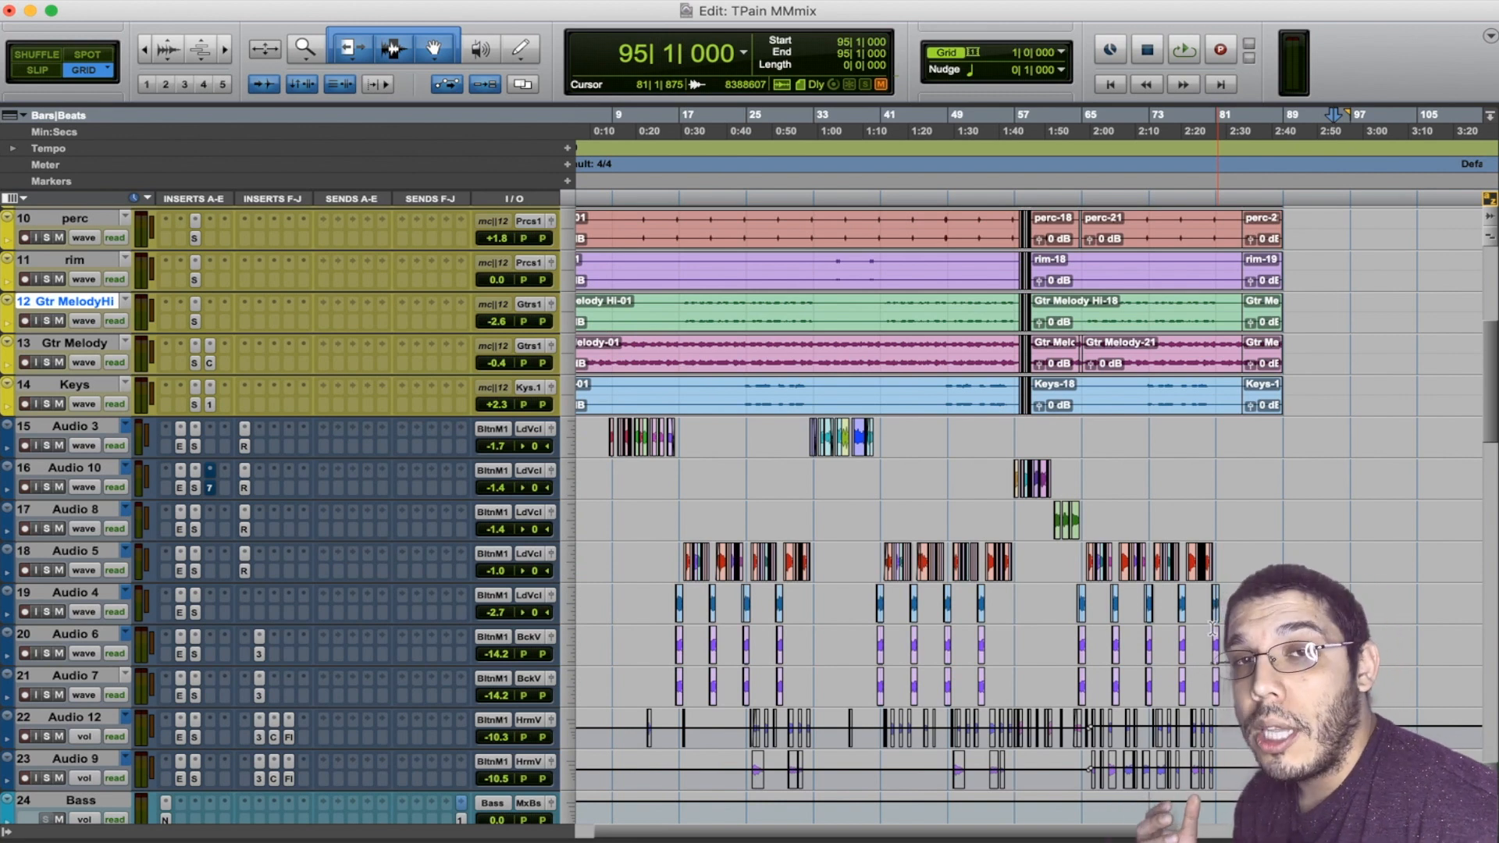
{"action": "scroll", "coordinate": [1212, 626], "scroll_direction": "down", "scroll_amount": 1}
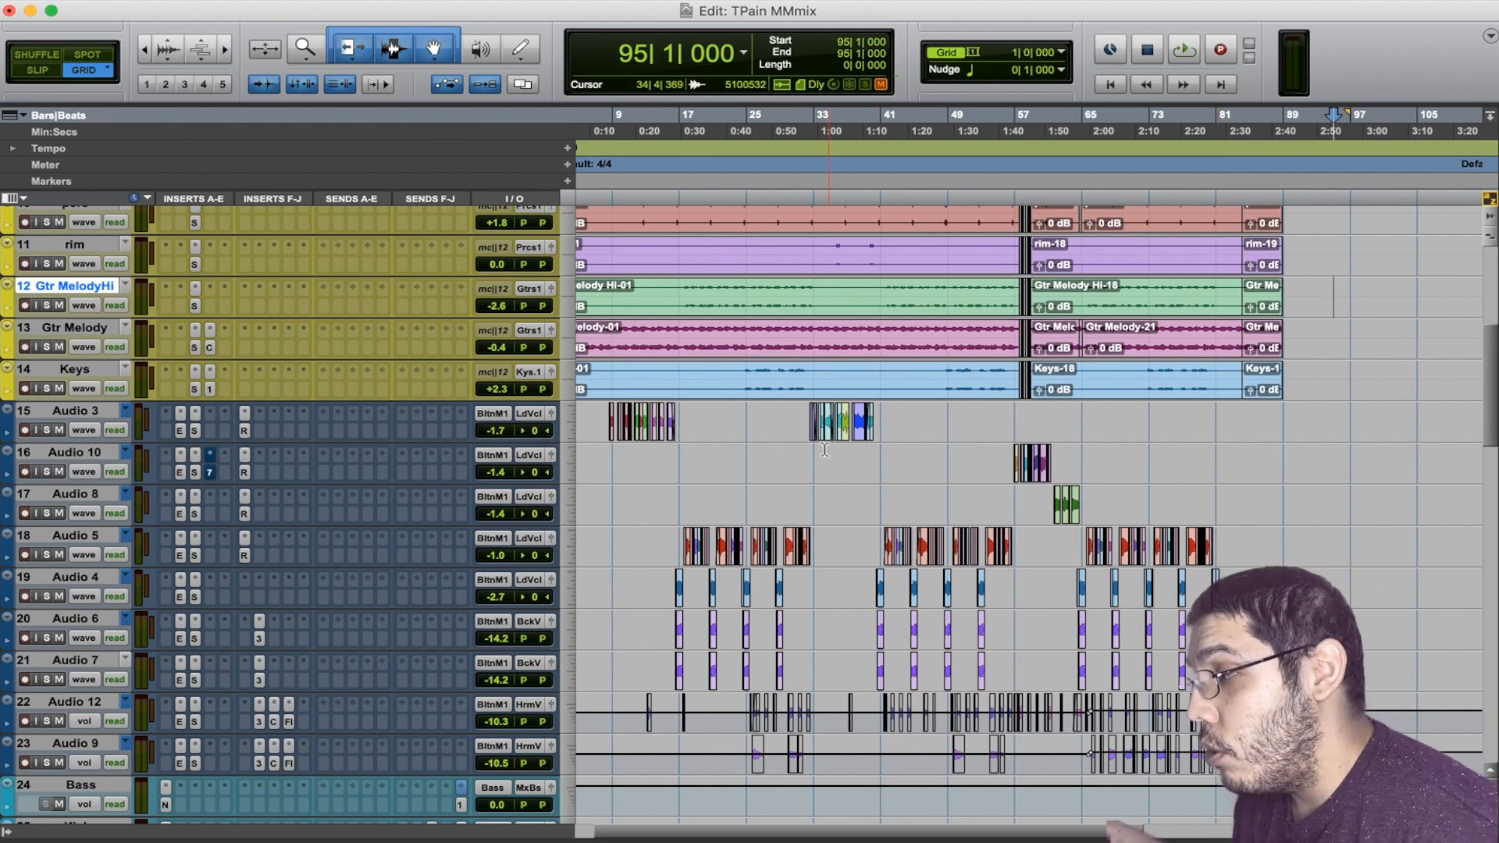
{"action": "scroll", "coordinate": [355, 484], "scroll_direction": "down", "scroll_amount": 10}
{"action": "scroll", "coordinate": [406, 414], "scroll_direction": "up", "scroll_amount": 12}
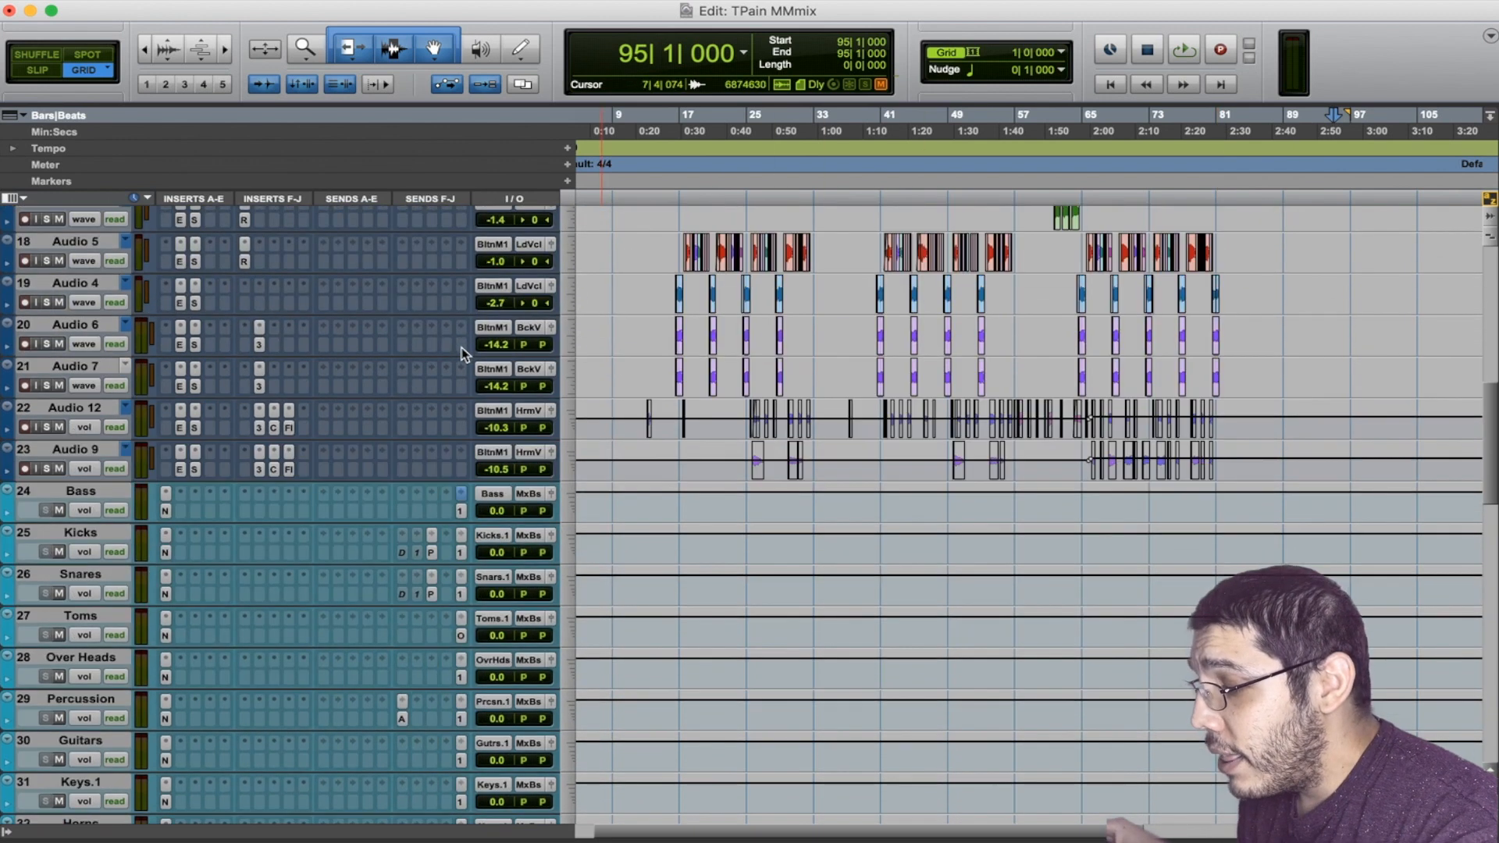
{"action": "scroll", "coordinate": [569, 390], "scroll_direction": "down", "scroll_amount": 15}
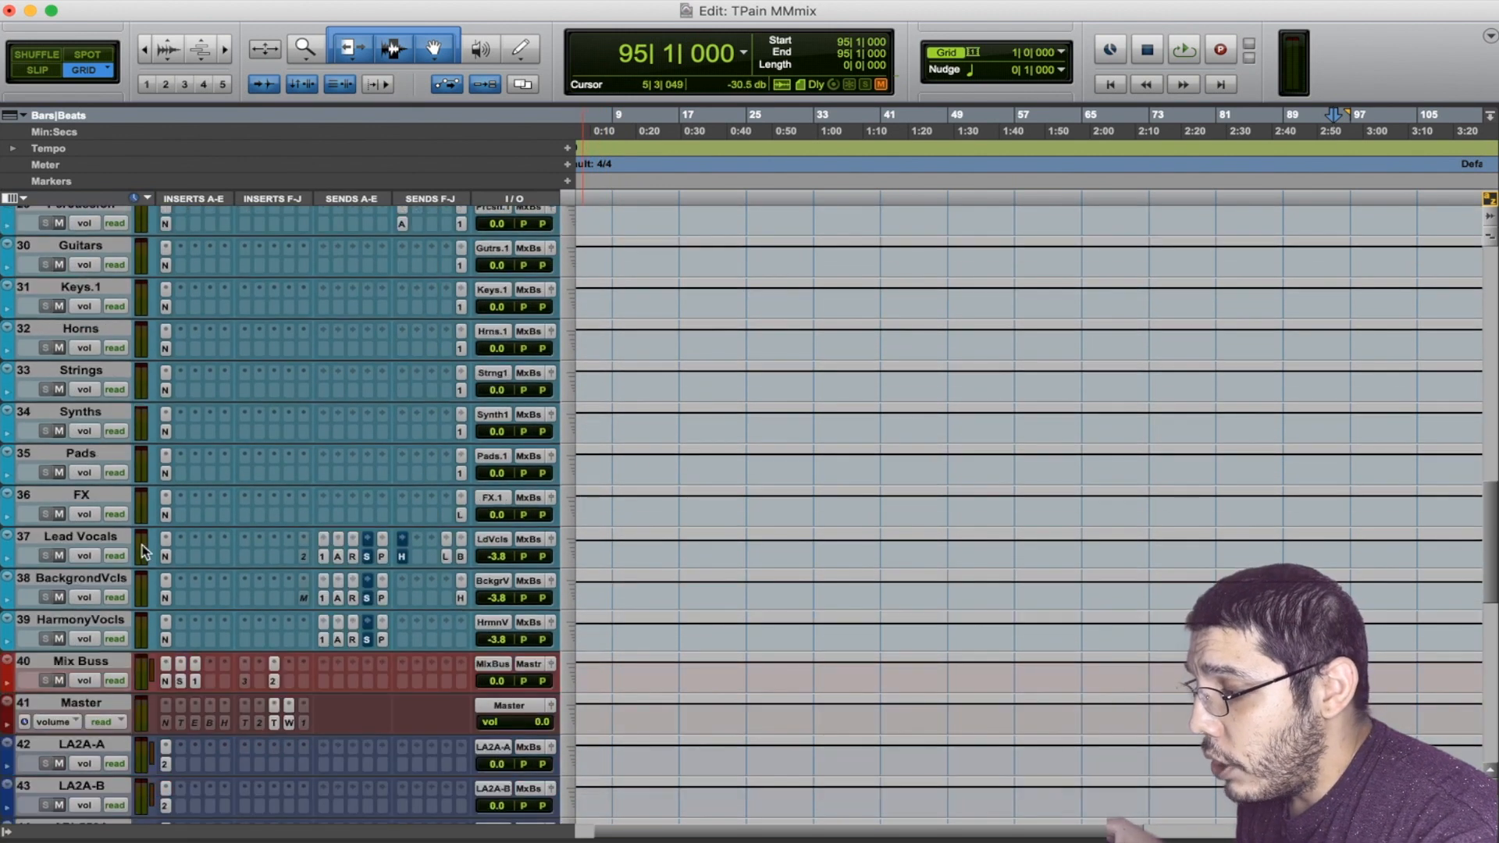
Step: Open send A of the Lead Vocals track and the CLA-76 compressor on the 1176black track it feeds
{"action": "left_click", "coordinate": [325, 557]}
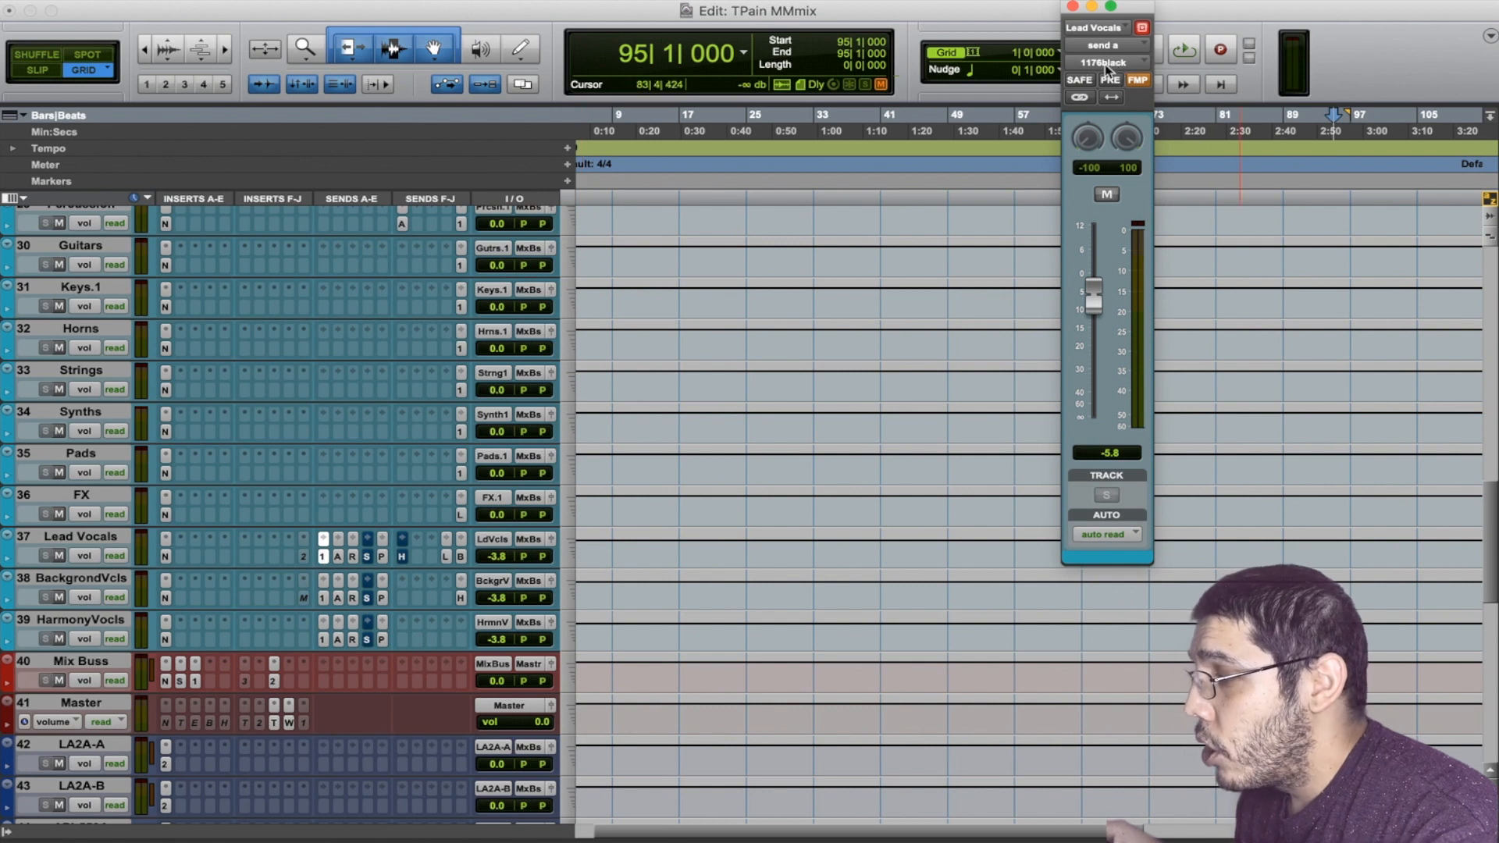
{"action": "scroll", "coordinate": [411, 511], "scroll_direction": "down", "scroll_amount": 8}
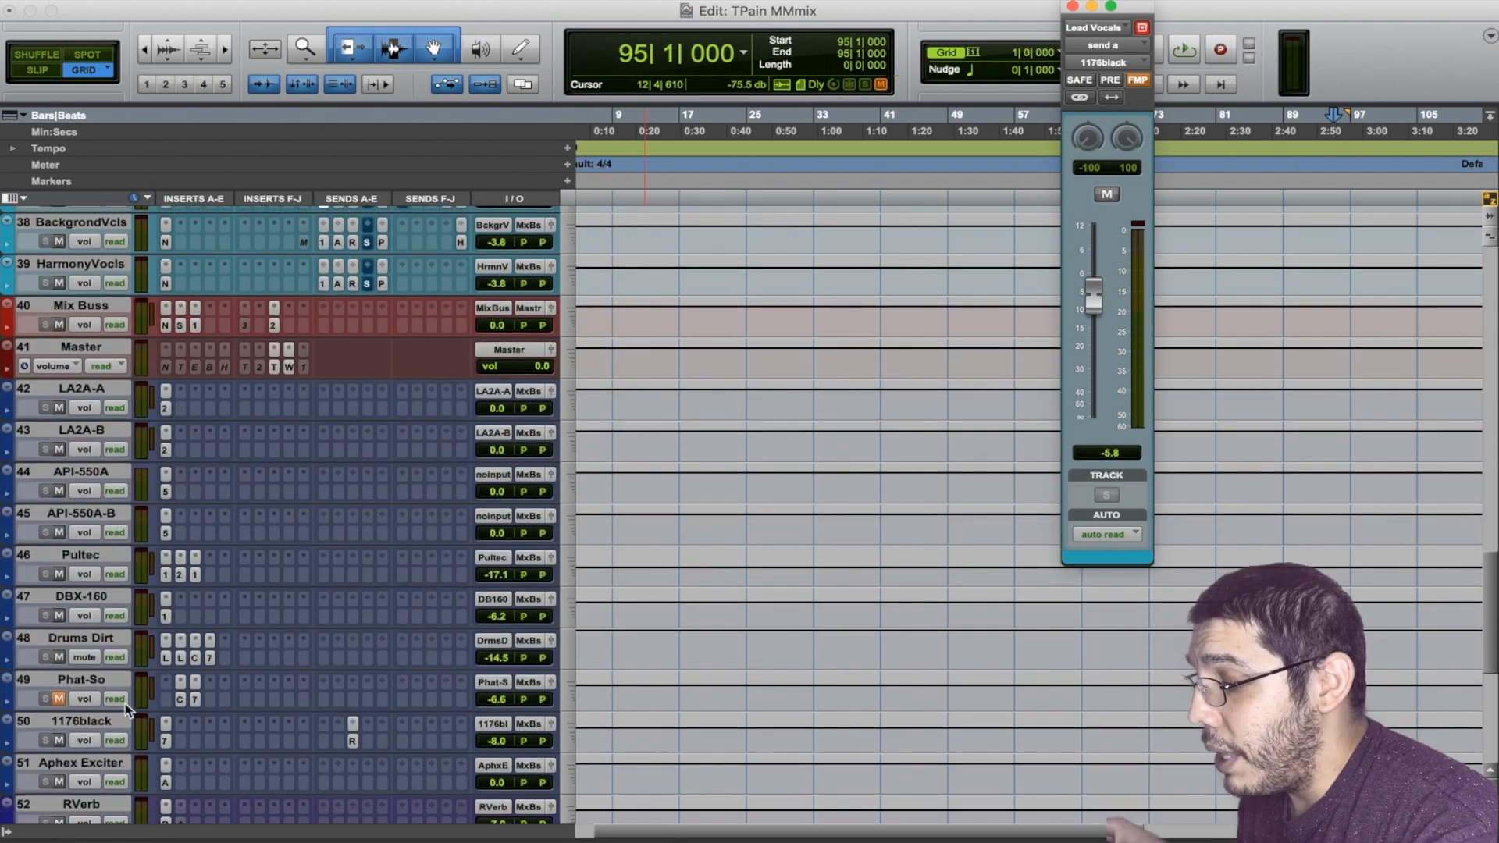
{"action": "left_click", "coordinate": [166, 724]}
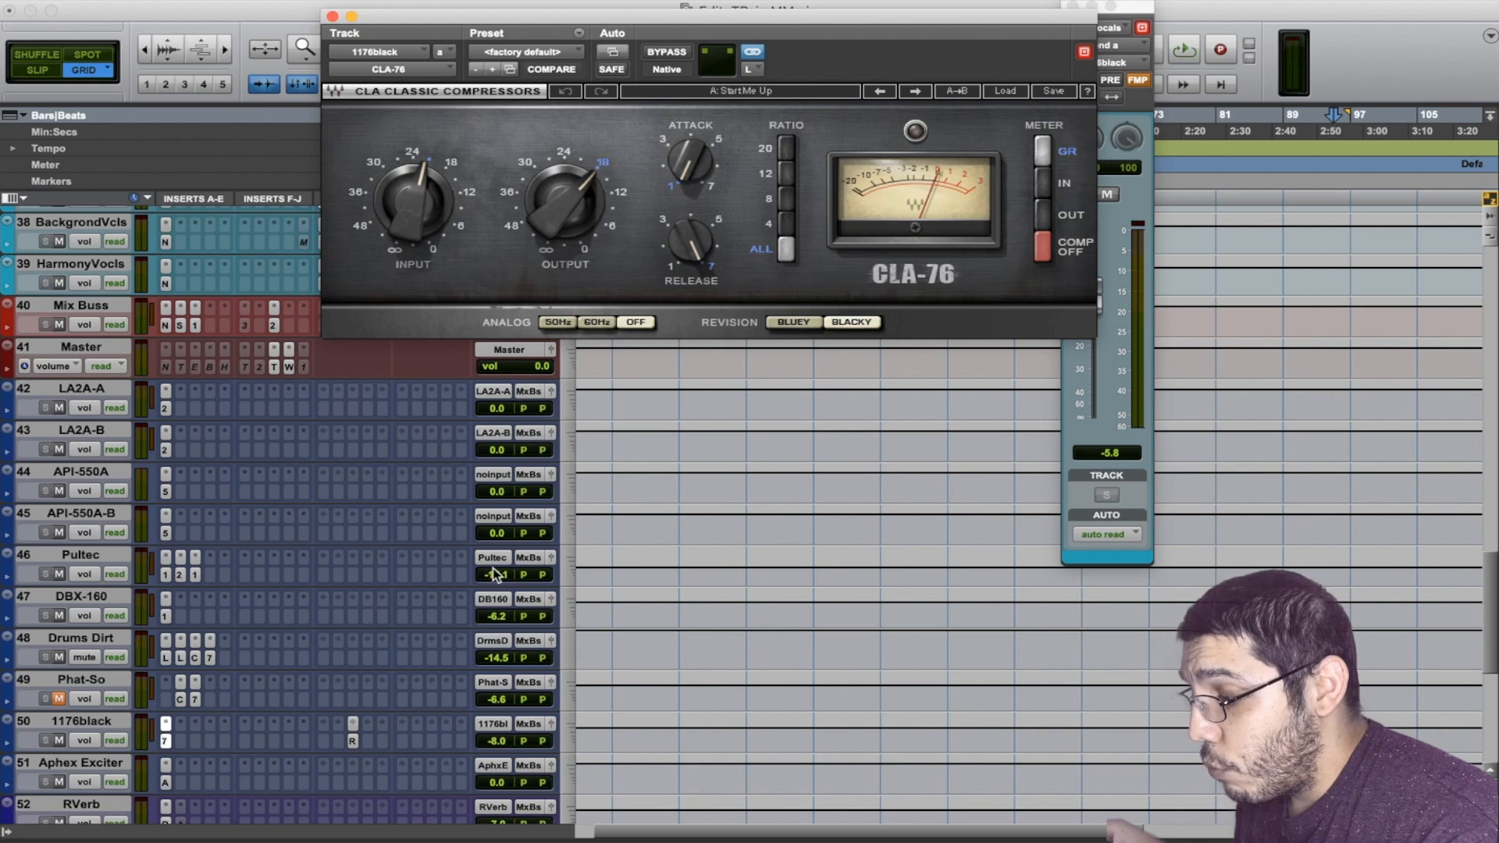
Step: Switch the CLA-76 revision to Bluey and back to Blacky, and move the plug-in window clear of the track inserts
{"action": "left_click", "coordinate": [793, 321]}
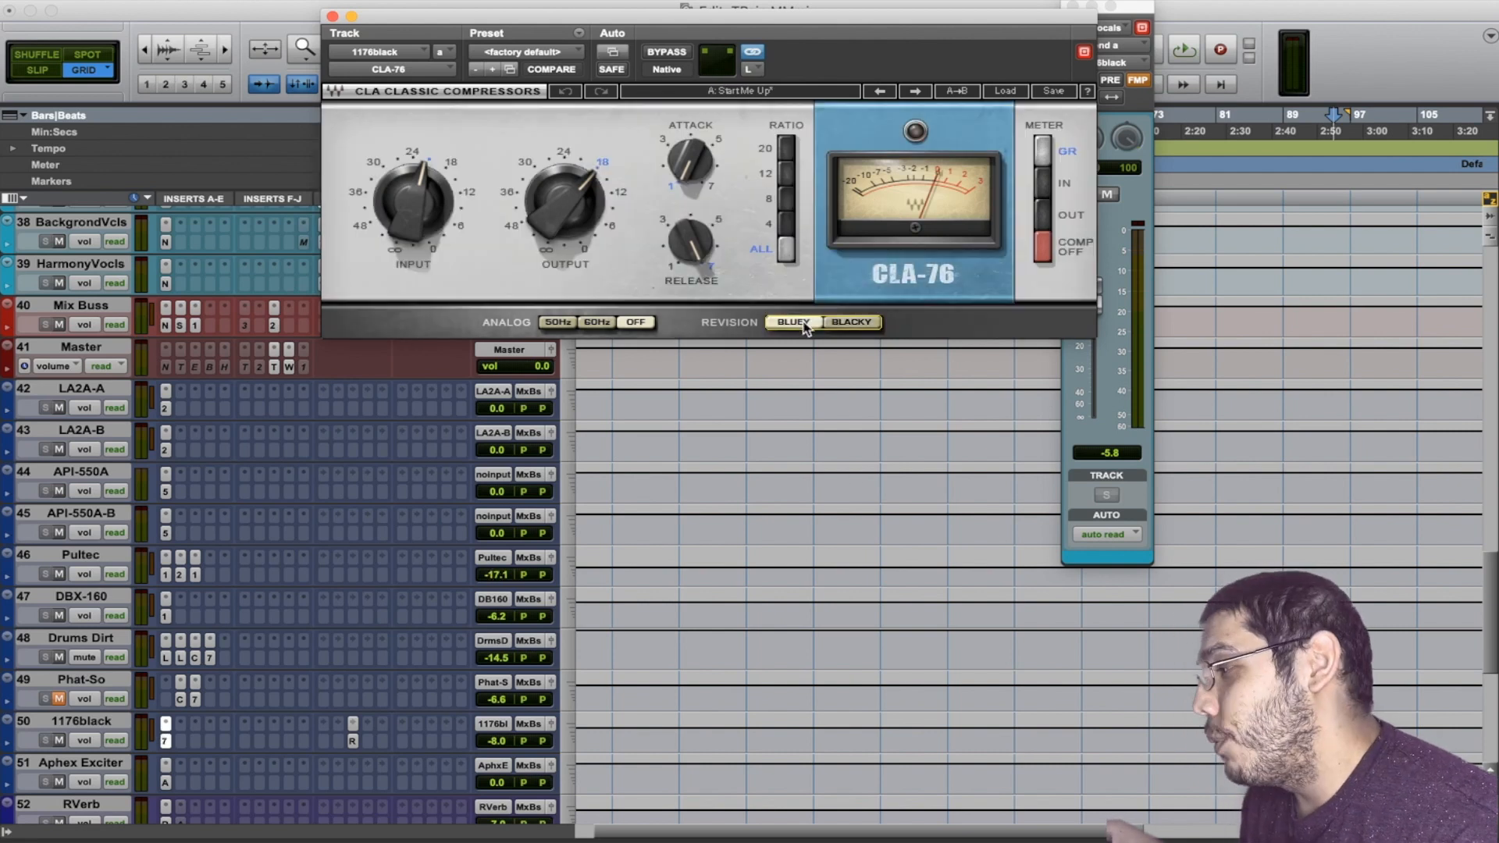
{"action": "left_click", "coordinate": [849, 322]}
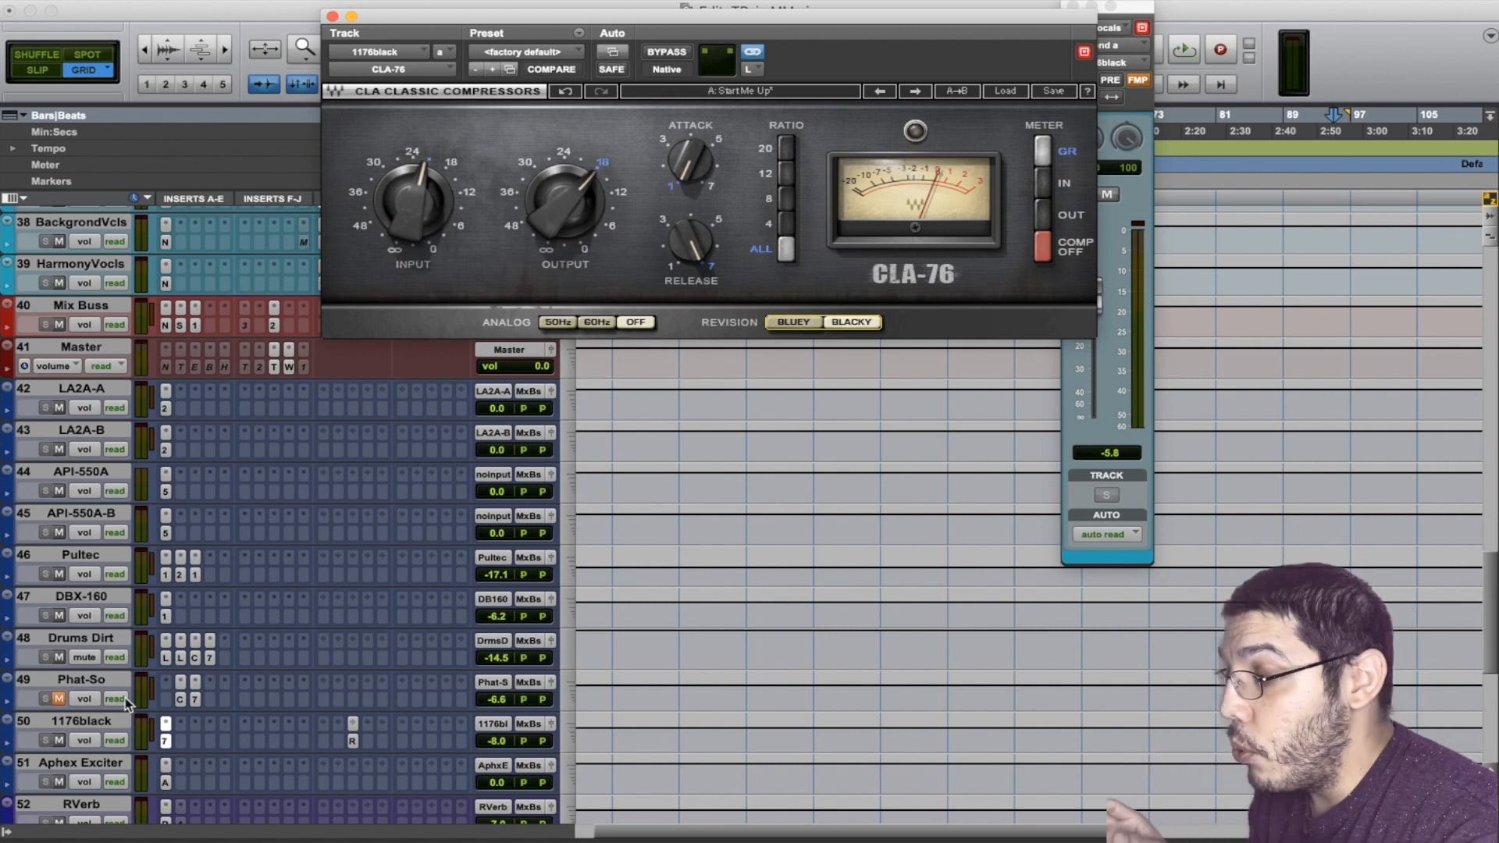
{"action": "left_click_drag", "start_coordinate": [843, 16], "coordinate": [1083, 40]}
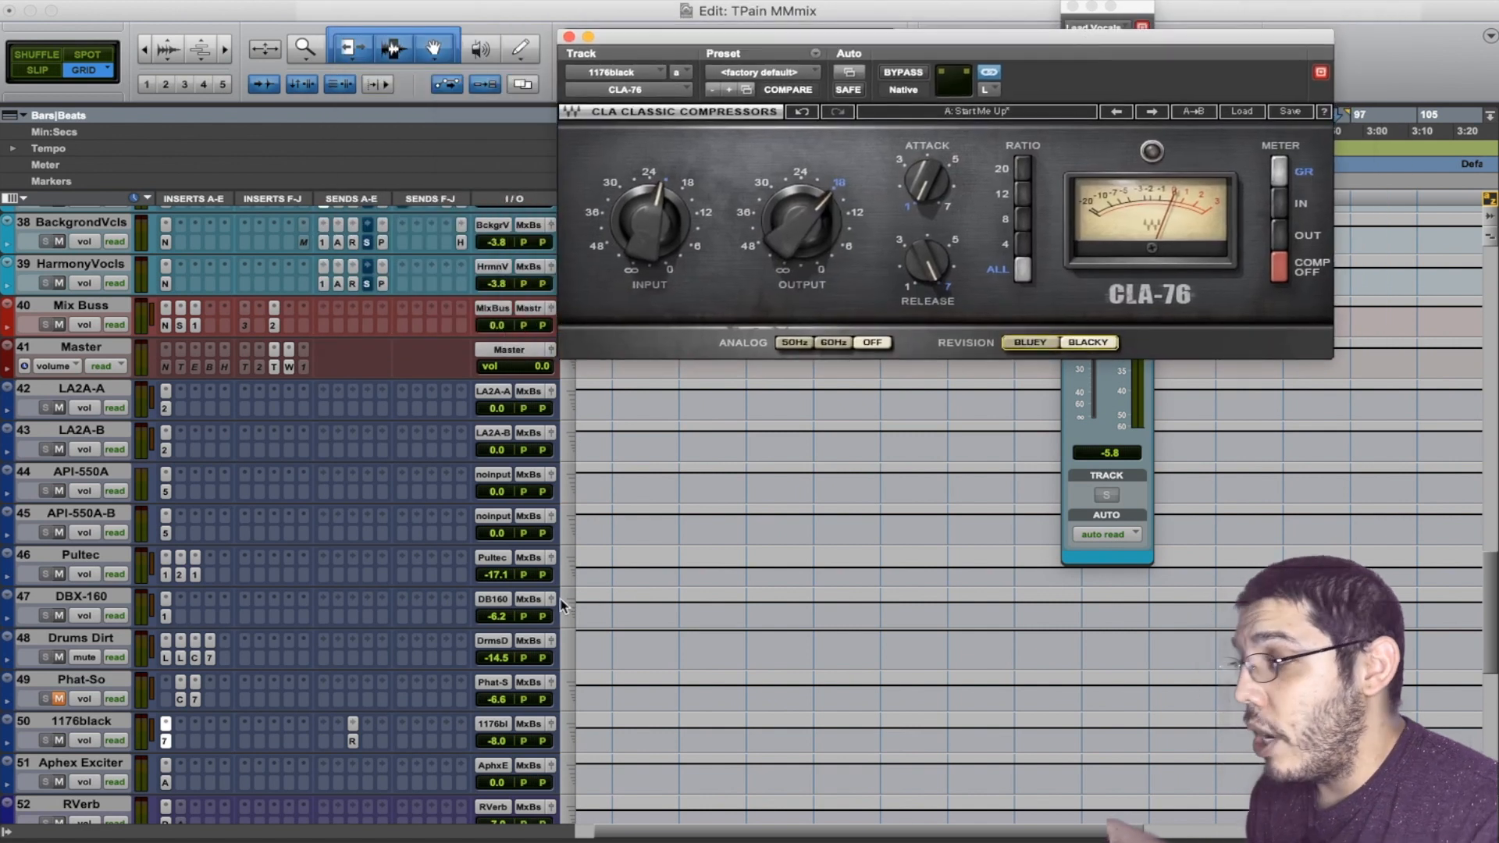
Step: Insert the BABY Audio I Heart NY (mono) plug-in in insert slot G of the Audio 3 vocal track
{"action": "scroll", "coordinate": [334, 495], "scroll_direction": "up", "scroll_amount": 15}
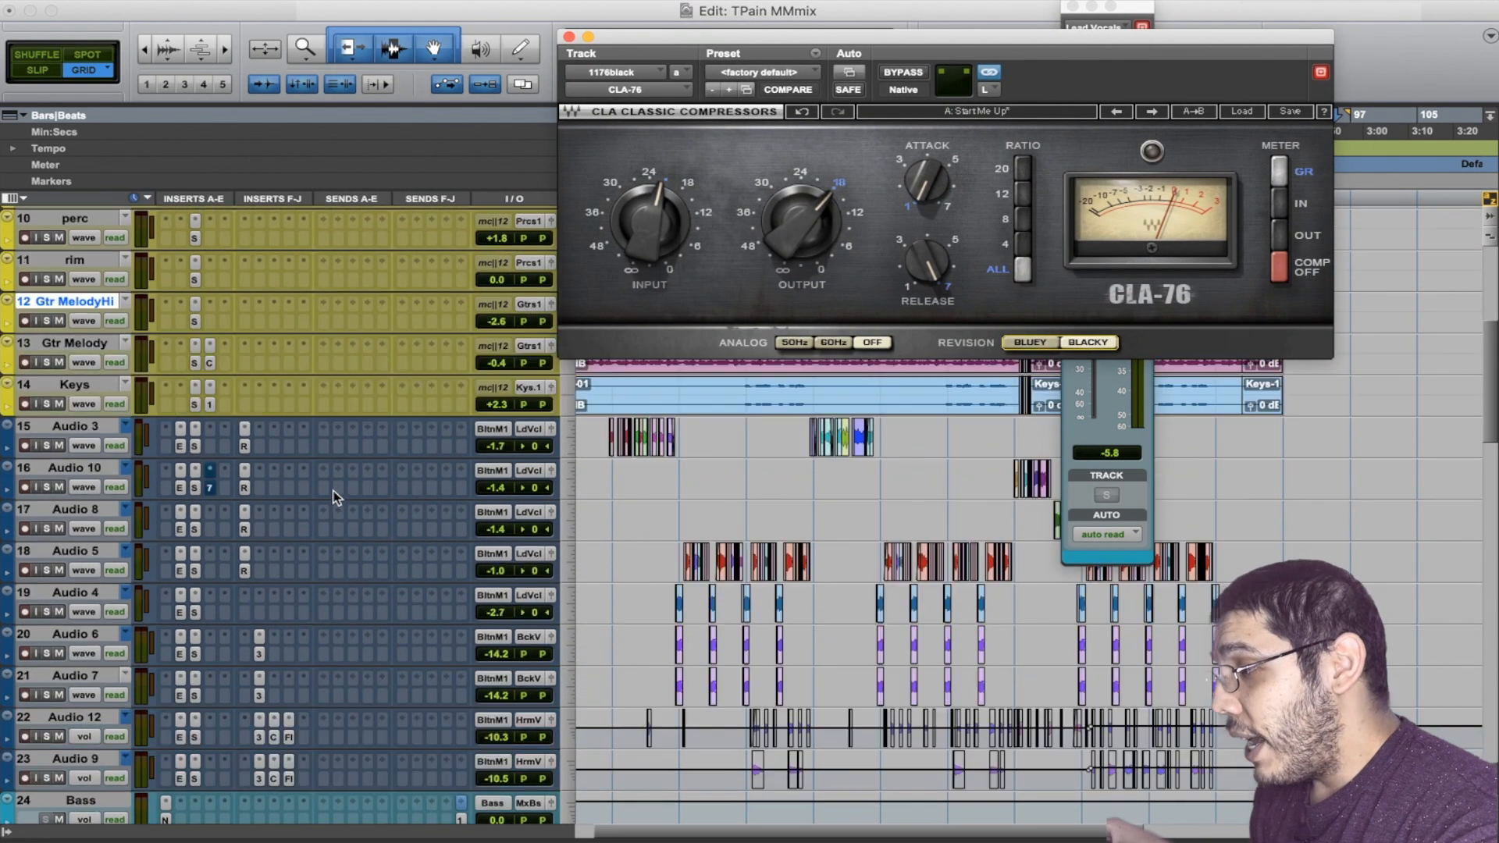
{"action": "left_click", "coordinate": [262, 434]}
{"action": "mouse_move", "coordinate": [312, 429]}
{"action": "mouse_move", "coordinate": [509, 391]}
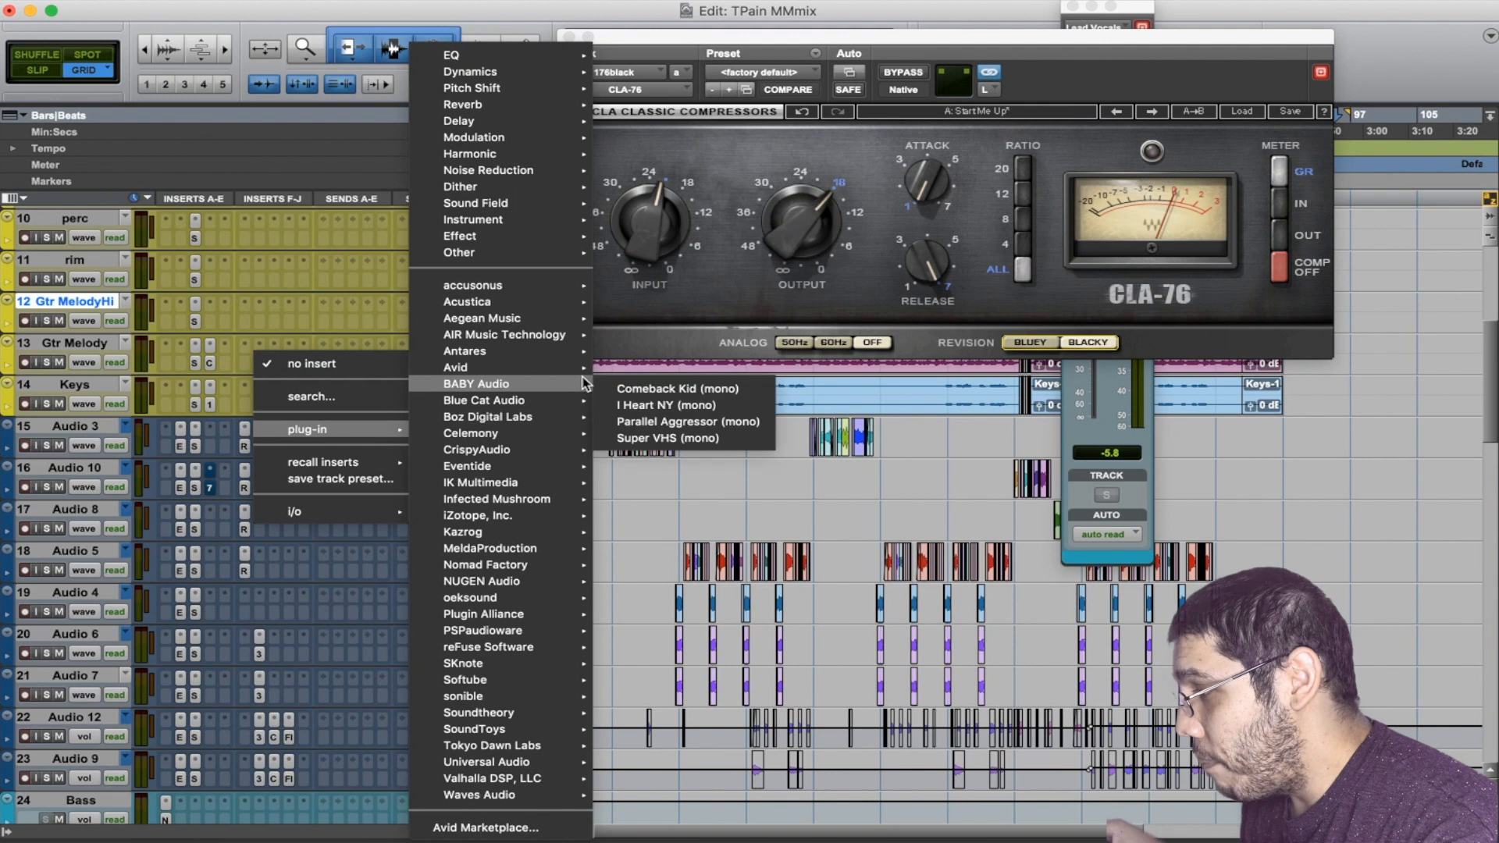
{"action": "left_click", "coordinate": [684, 405]}
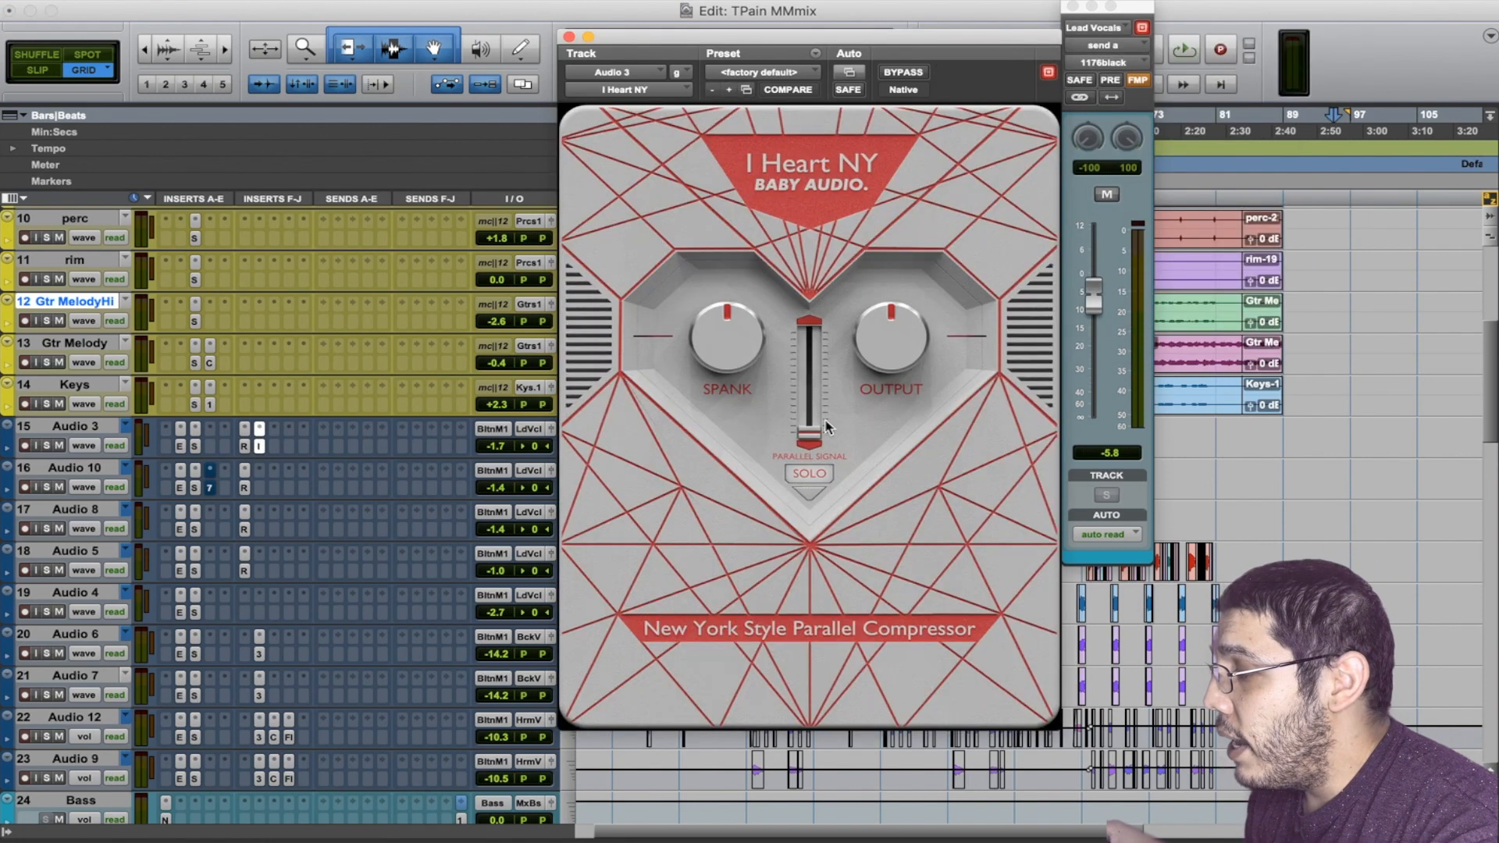
Step: Raise the I Heart NY parallel signal to about halfway, turn Spank up slightly and Output down slightly
{"action": "left_click_drag", "start_coordinate": [813, 435], "coordinate": [836, 336]}
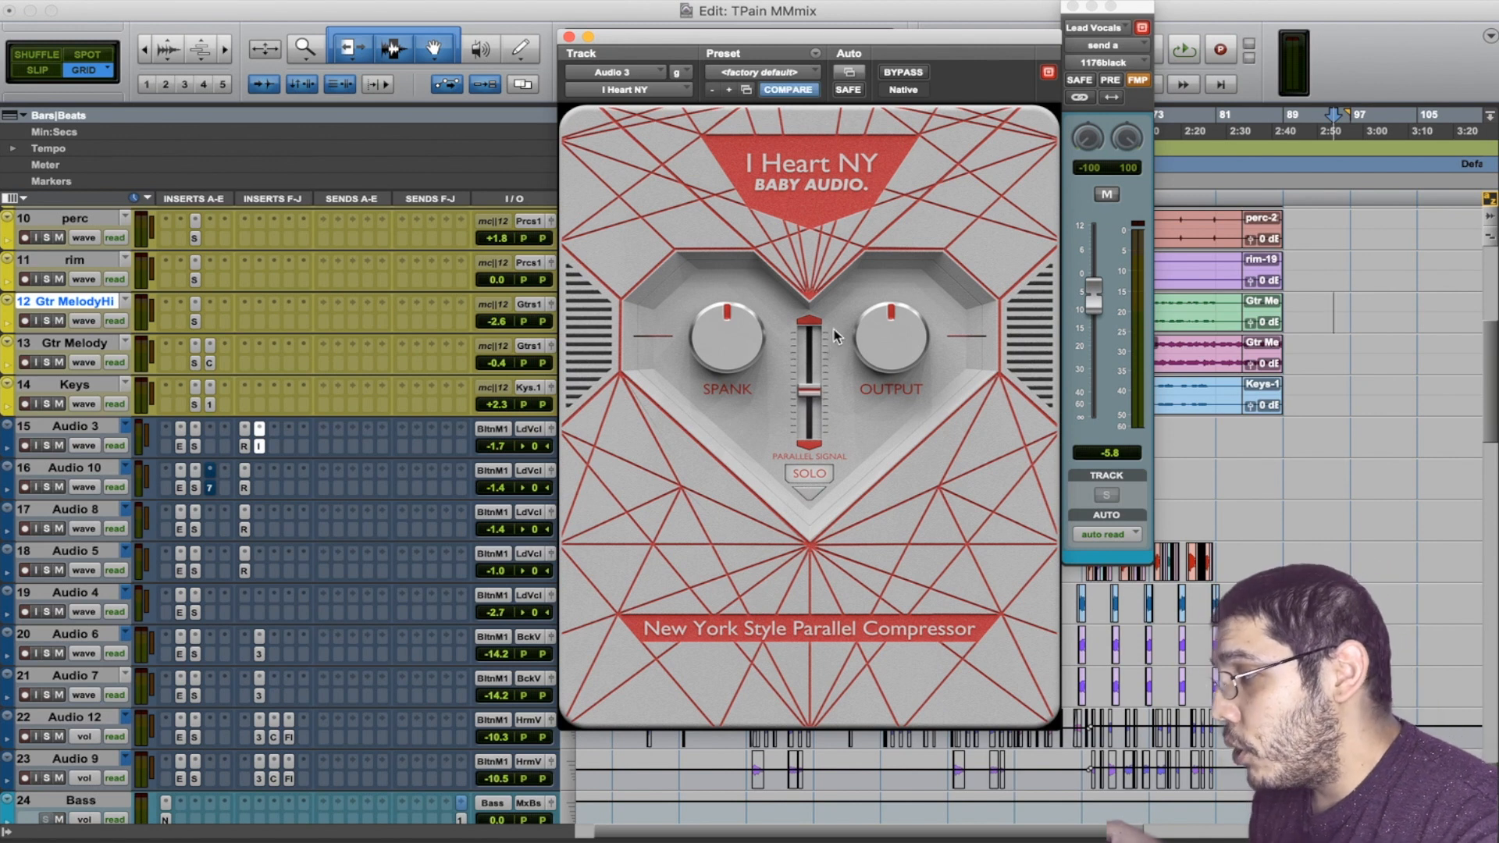
{"action": "mouse_move", "coordinate": [808, 394]}
{"action": "left_mouse_down"}
{"action": "mouse_move", "coordinate": [777, 254]}
{"action": "mouse_move", "coordinate": [840, 274]}
{"action": "mouse_move", "coordinate": [855, 490]}
{"action": "mouse_move", "coordinate": [847, 376]}
{"action": "mouse_move", "coordinate": [829, 388]}
{"action": "left_mouse_up"}
{"action": "left_click_drag", "start_coordinate": [699, 353], "coordinate": [726, 323]}
{"action": "left_click_drag", "start_coordinate": [884, 306], "coordinate": [883, 315]}
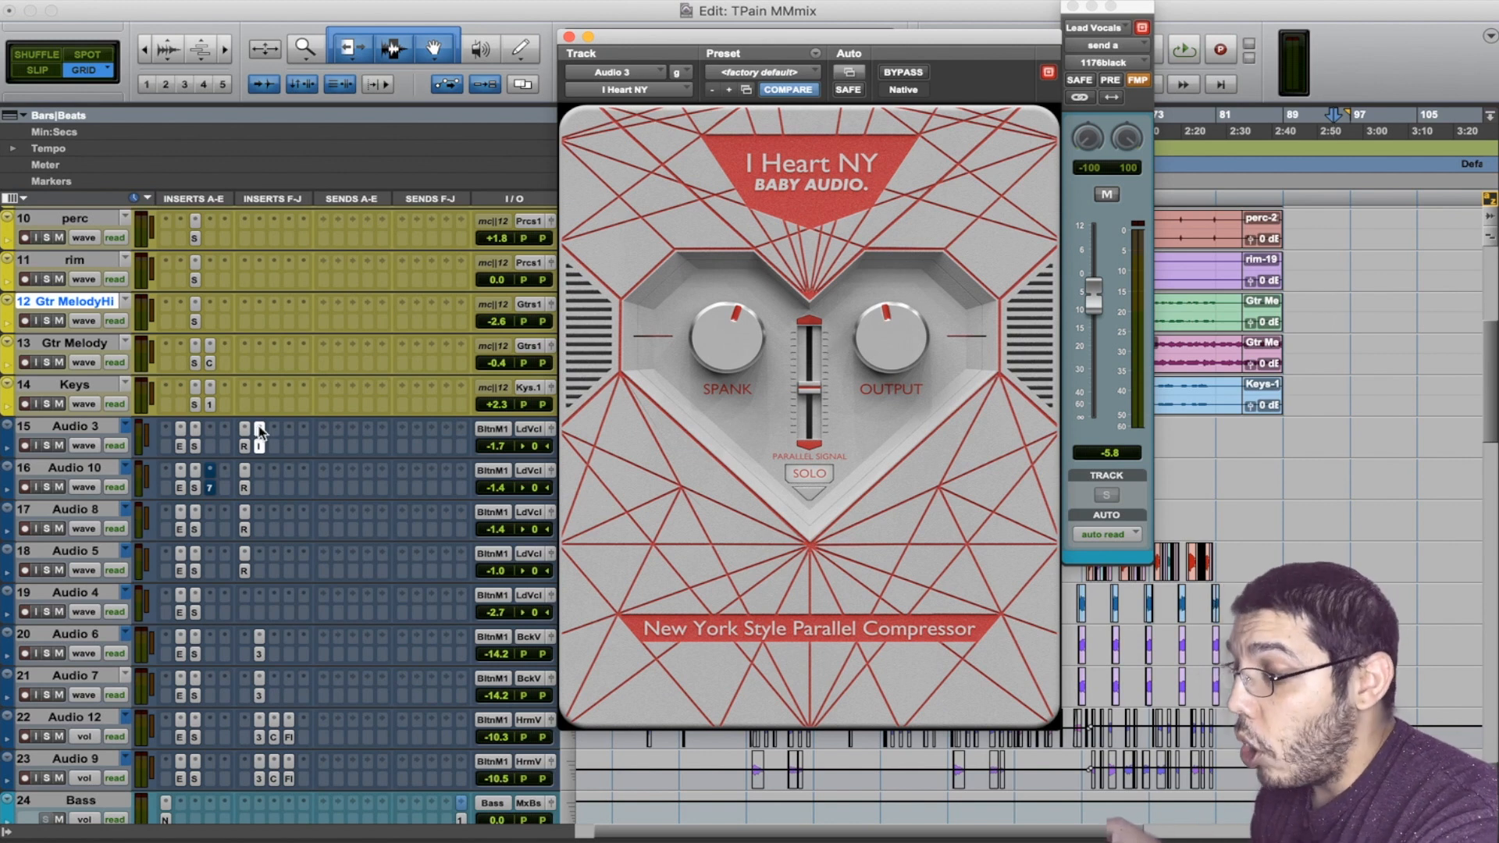
Step: Remove the I Heart NY plug-in from the Audio 3 track by setting its slot to no insert
{"action": "left_click", "coordinate": [361, 365]}
{"action": "left_click", "coordinate": [368, 357]}
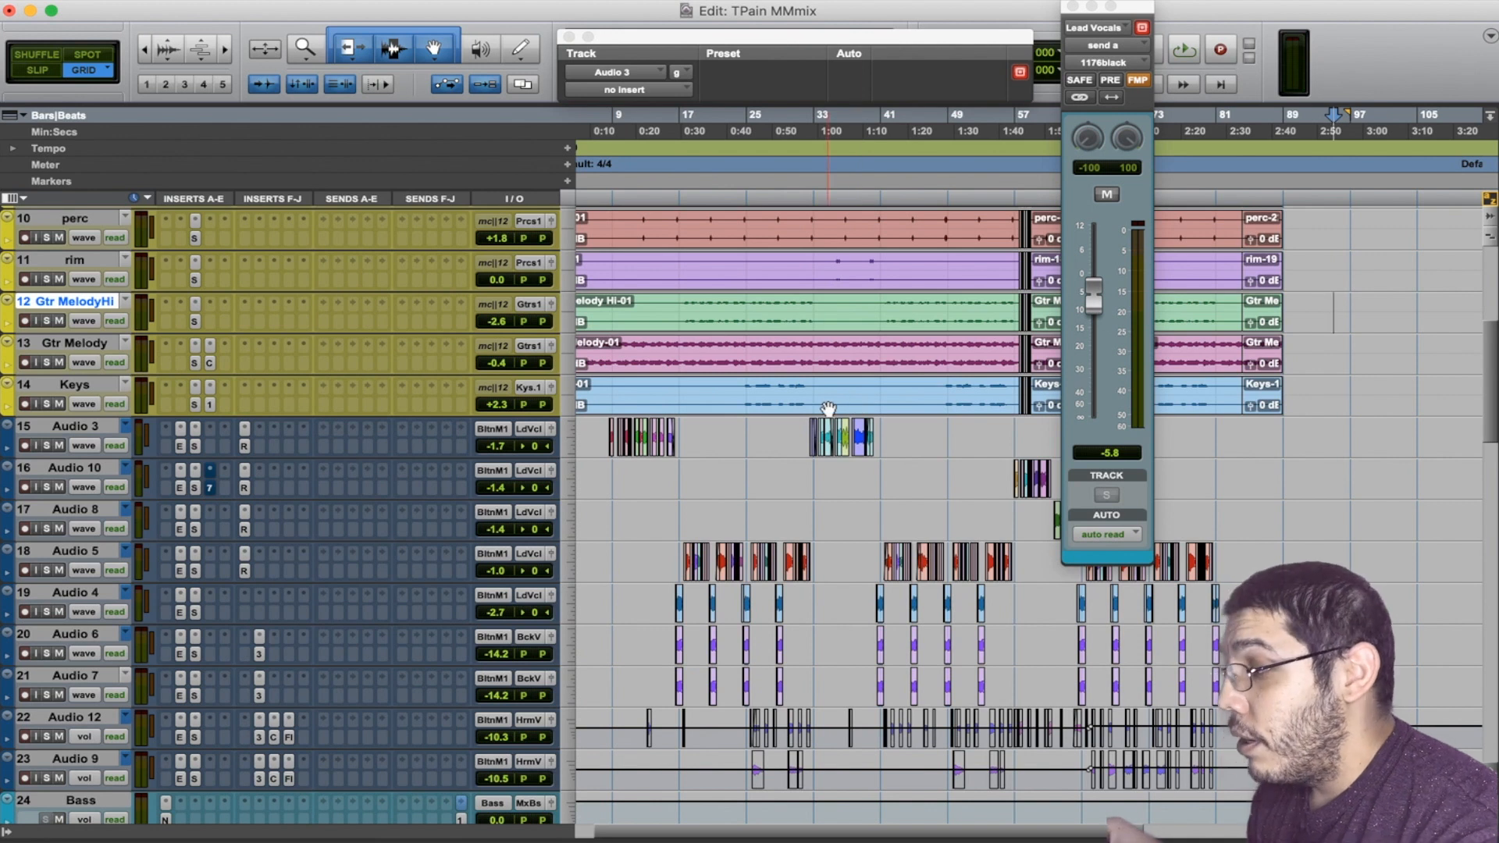
Step: Open the CLA-76 on the 1176black aux track, check the track's send to RVerb, and mute the track
{"action": "scroll", "coordinate": [671, 484], "scroll_direction": "down", "scroll_amount": 5}
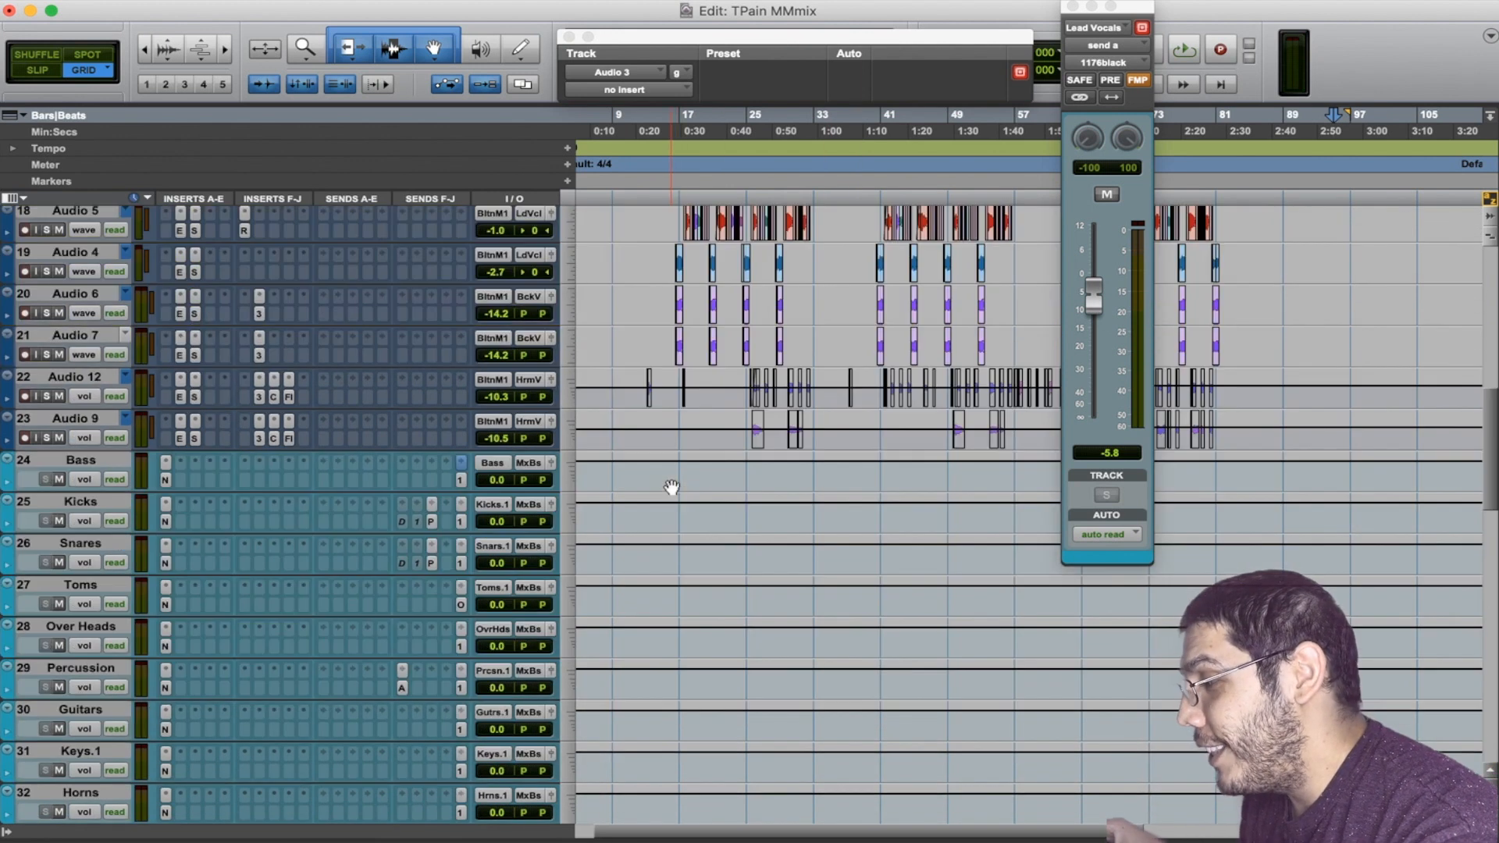
{"action": "scroll", "coordinate": [671, 487], "scroll_direction": "down", "scroll_amount": 8}
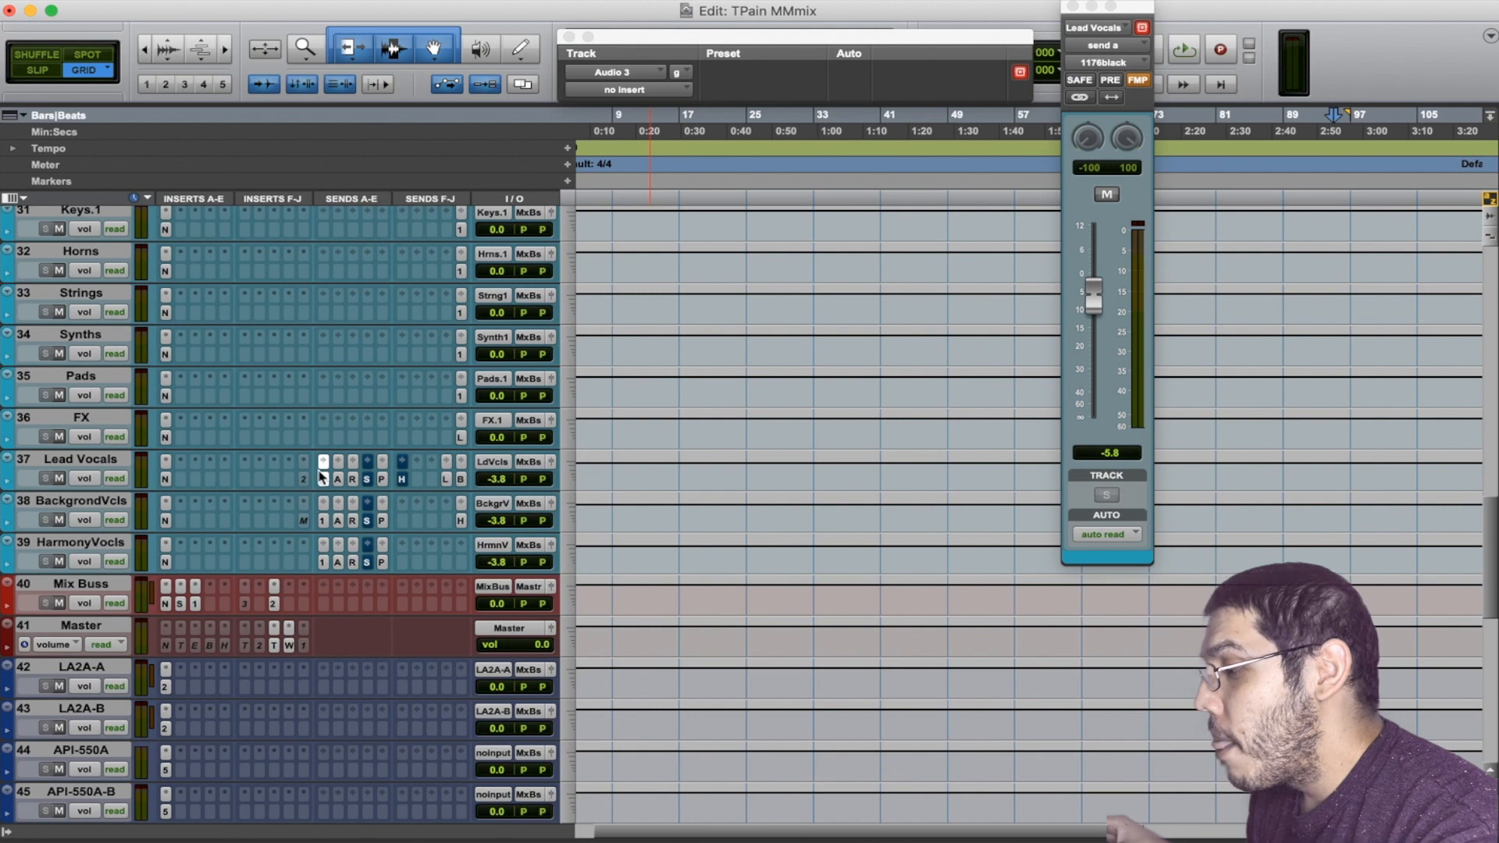
{"action": "scroll", "coordinate": [242, 520], "scroll_direction": "down", "scroll_amount": 4}
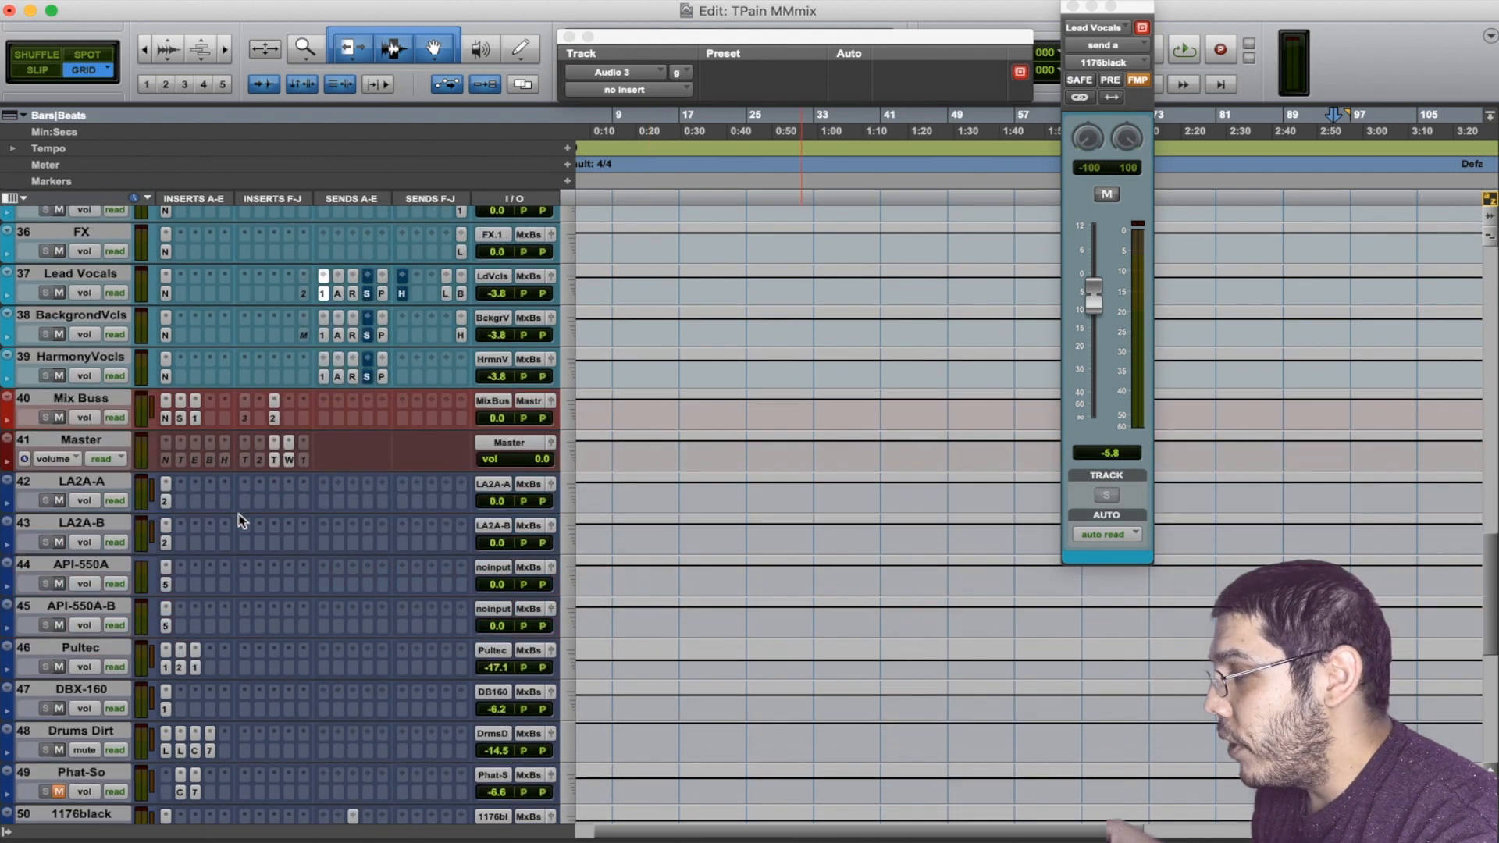
{"action": "scroll", "coordinate": [238, 521], "scroll_direction": "down", "scroll_amount": 6}
{"action": "left_click", "coordinate": [165, 494]}
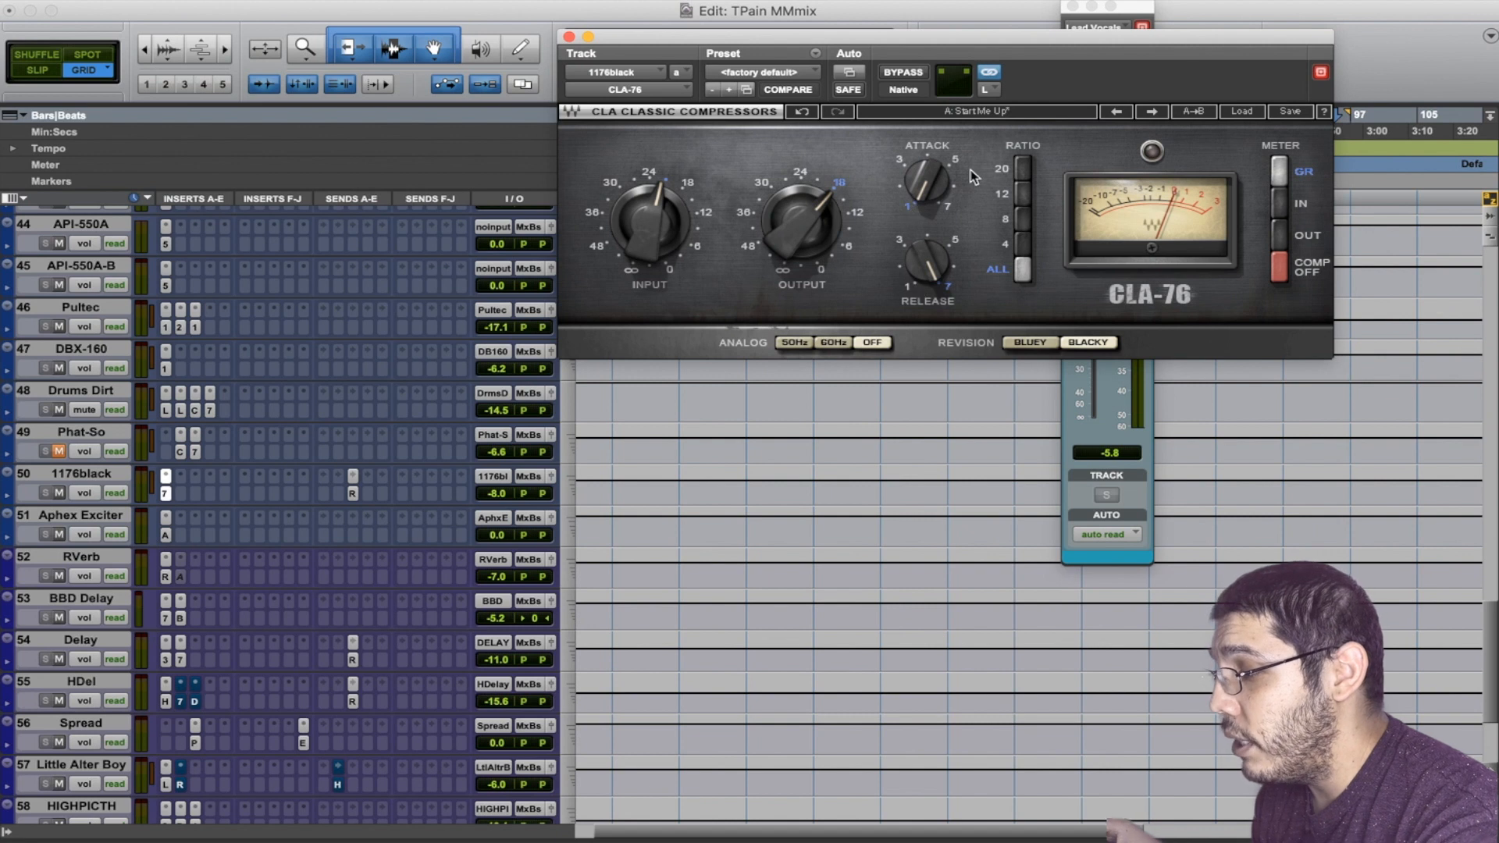
{"action": "left_click", "coordinate": [353, 494]}
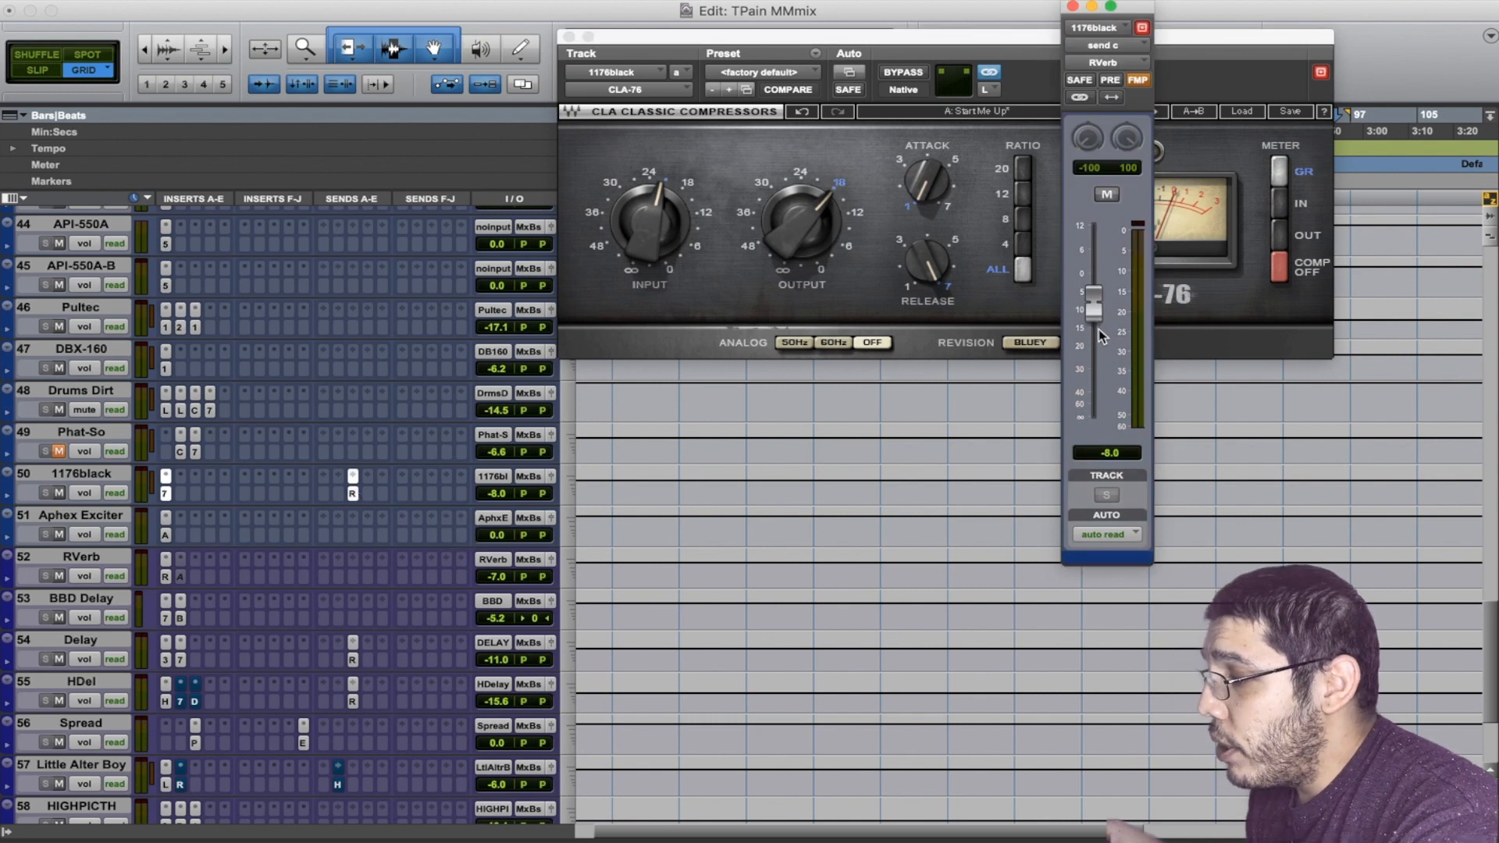
{"action": "left_click", "coordinate": [1072, 6]}
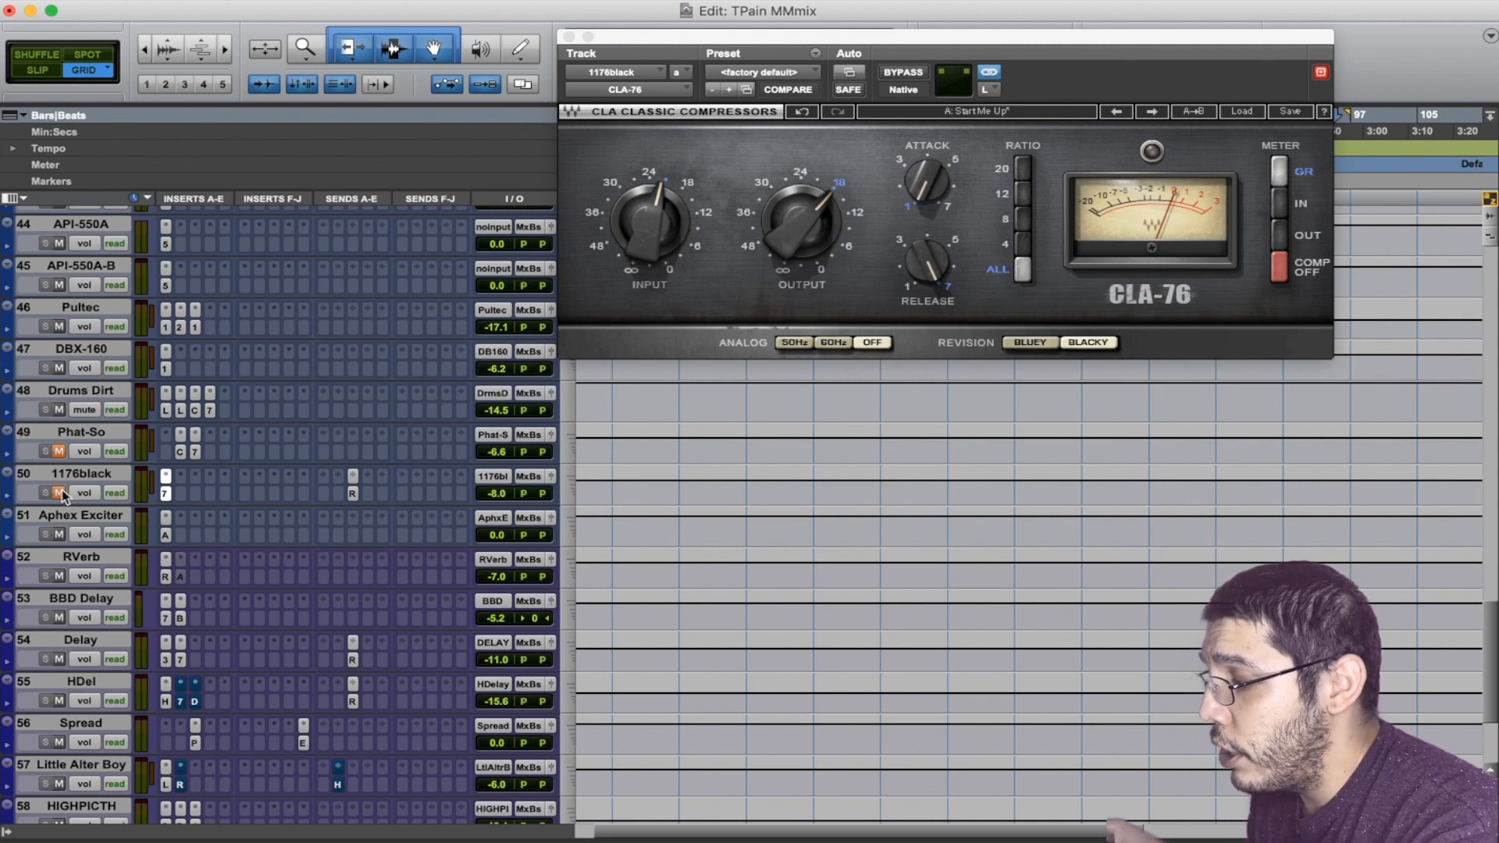
Step: Select the first group of Audio 3 vocal clips on the timeline and play it with the 1176black track muted
{"action": "scroll", "coordinate": [617, 520], "scroll_direction": "up", "scroll_amount": 20}
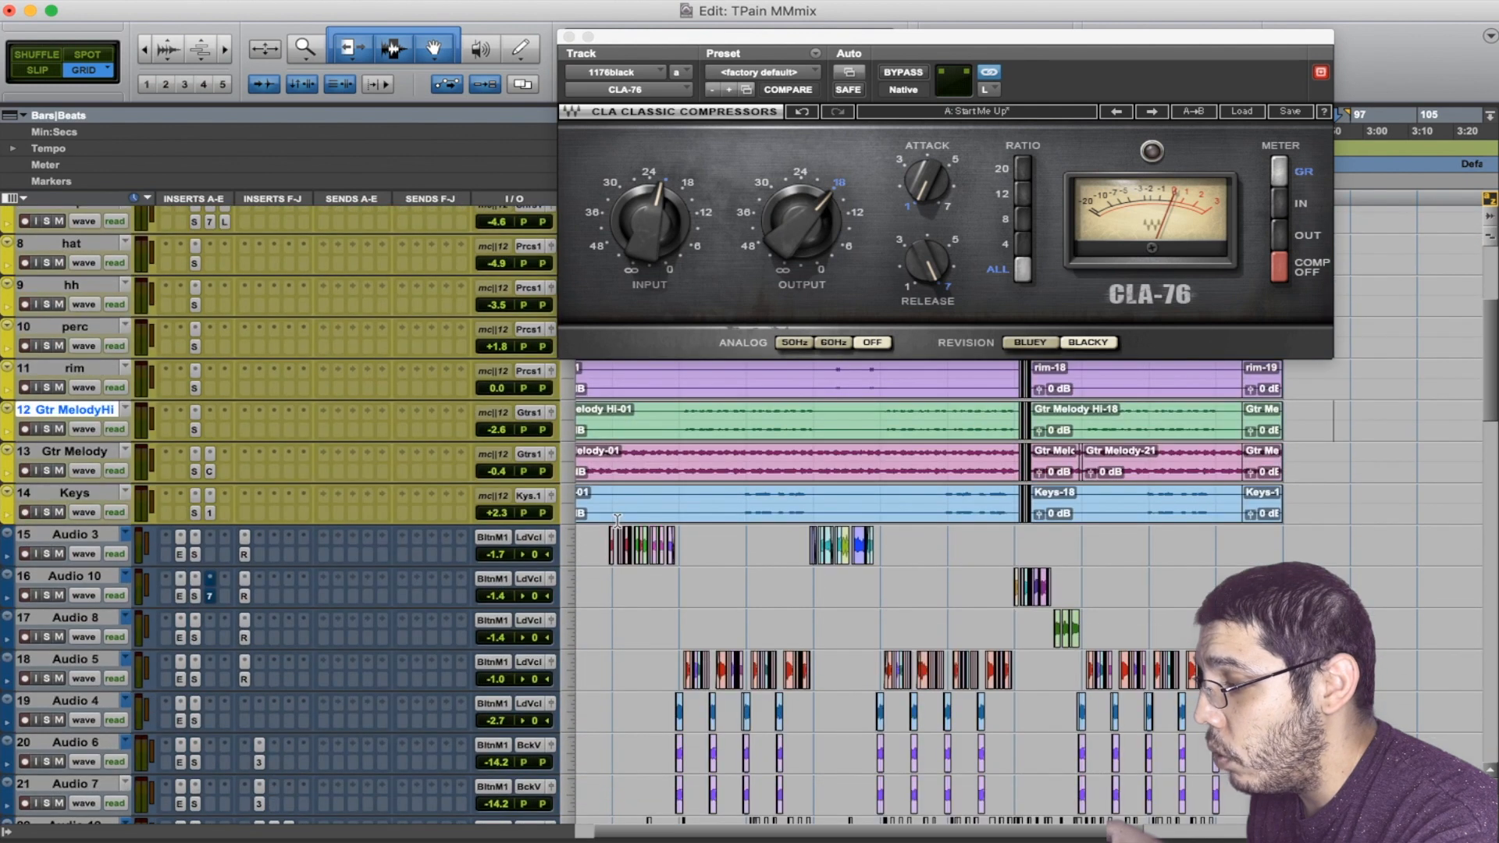
{"action": "scroll", "coordinate": [616, 520], "scroll_direction": "down", "scroll_amount": 2}
{"action": "left_click_drag", "start_coordinate": [612, 498], "coordinate": [669, 498]}
{"action": "scroll", "coordinate": [284, 524], "scroll_direction": "down", "scroll_amount": 15}
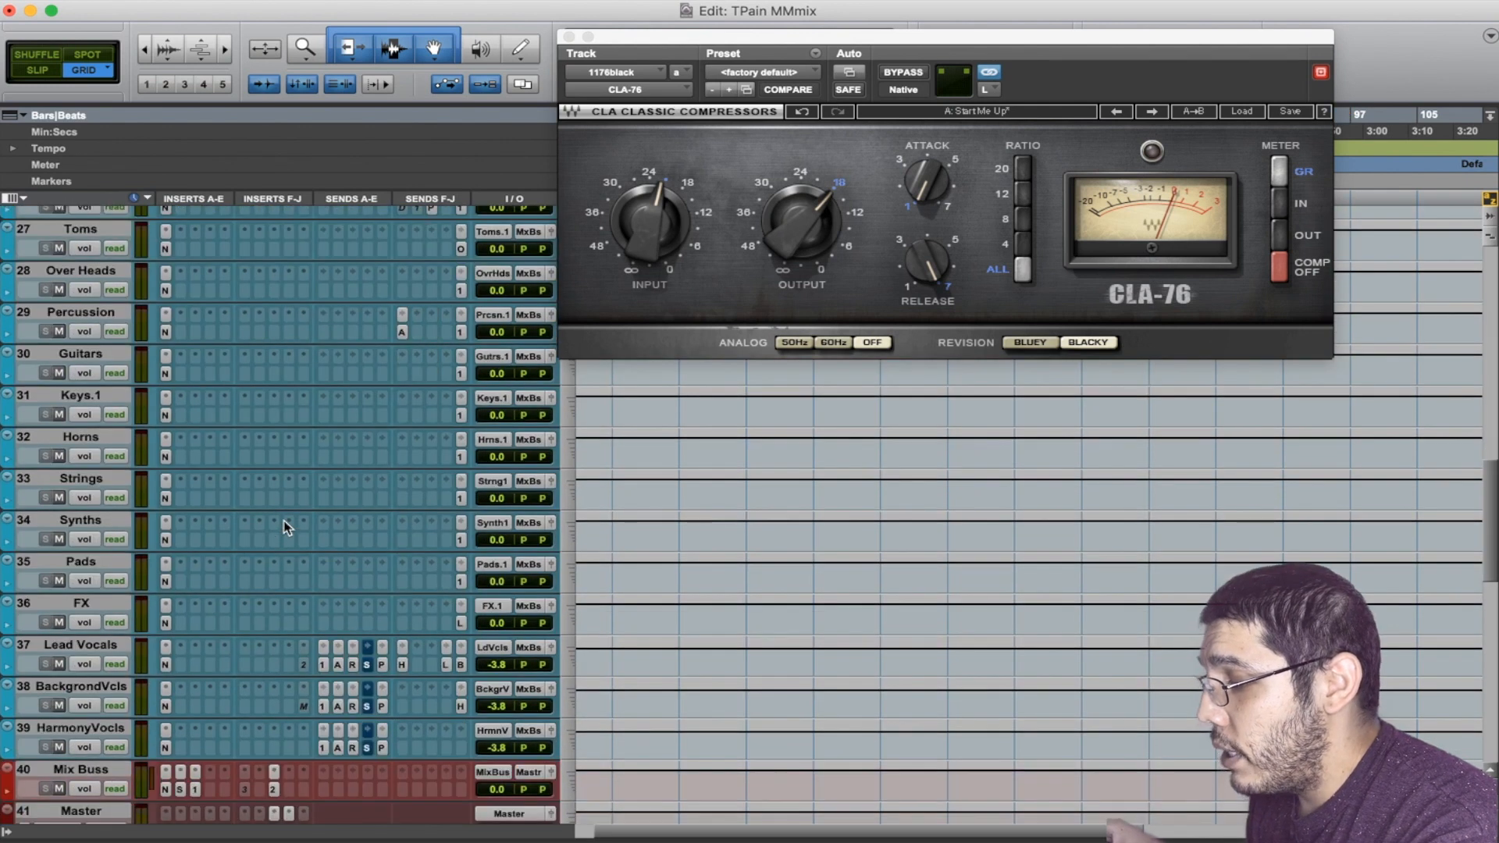
{"action": "scroll", "coordinate": [287, 527], "scroll_direction": "down", "scroll_amount": 3}
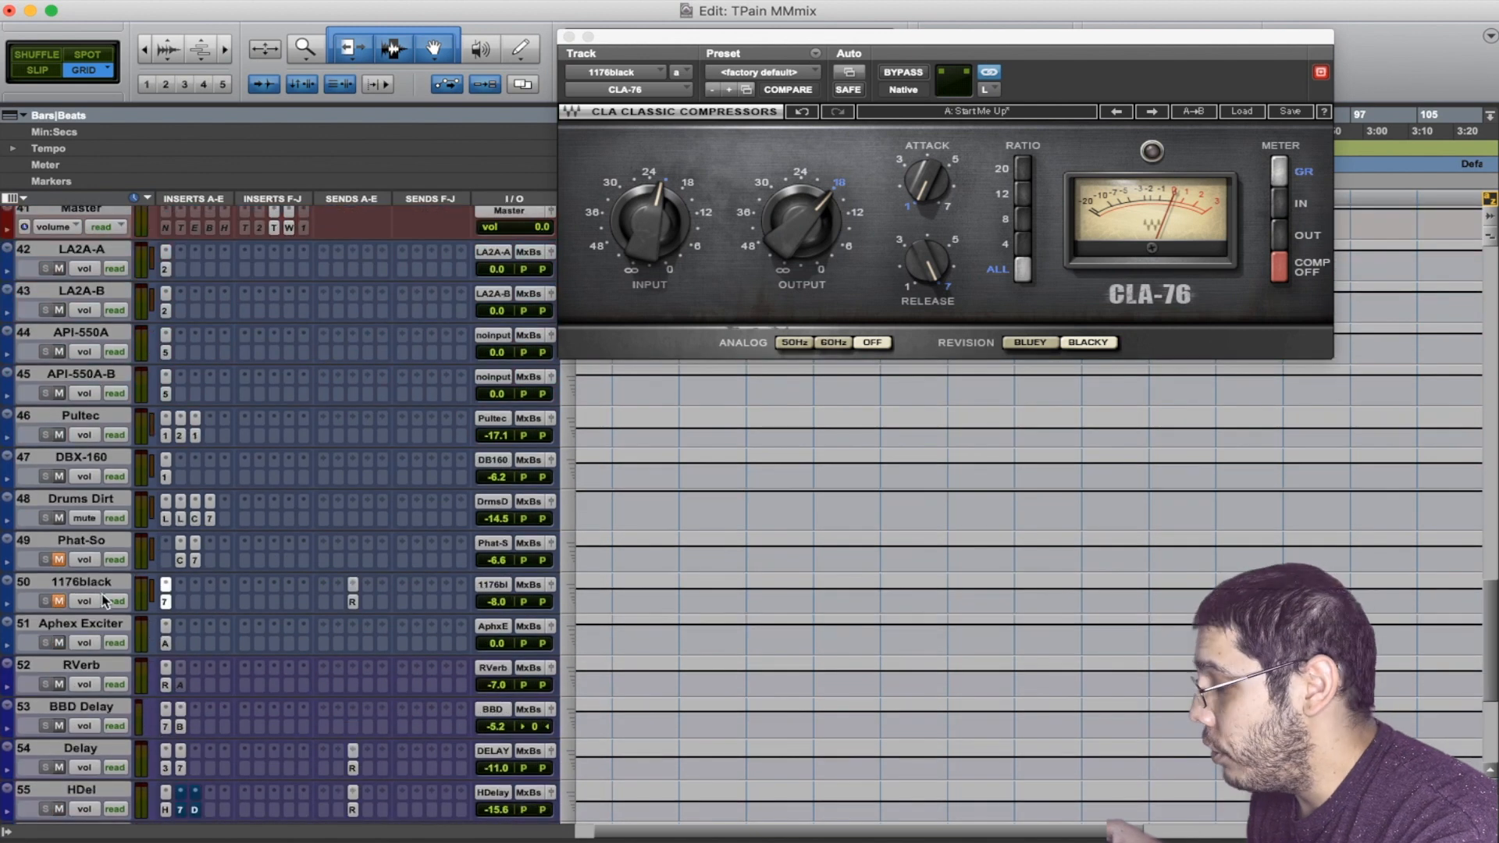
{"action": "key", "text": "space"}
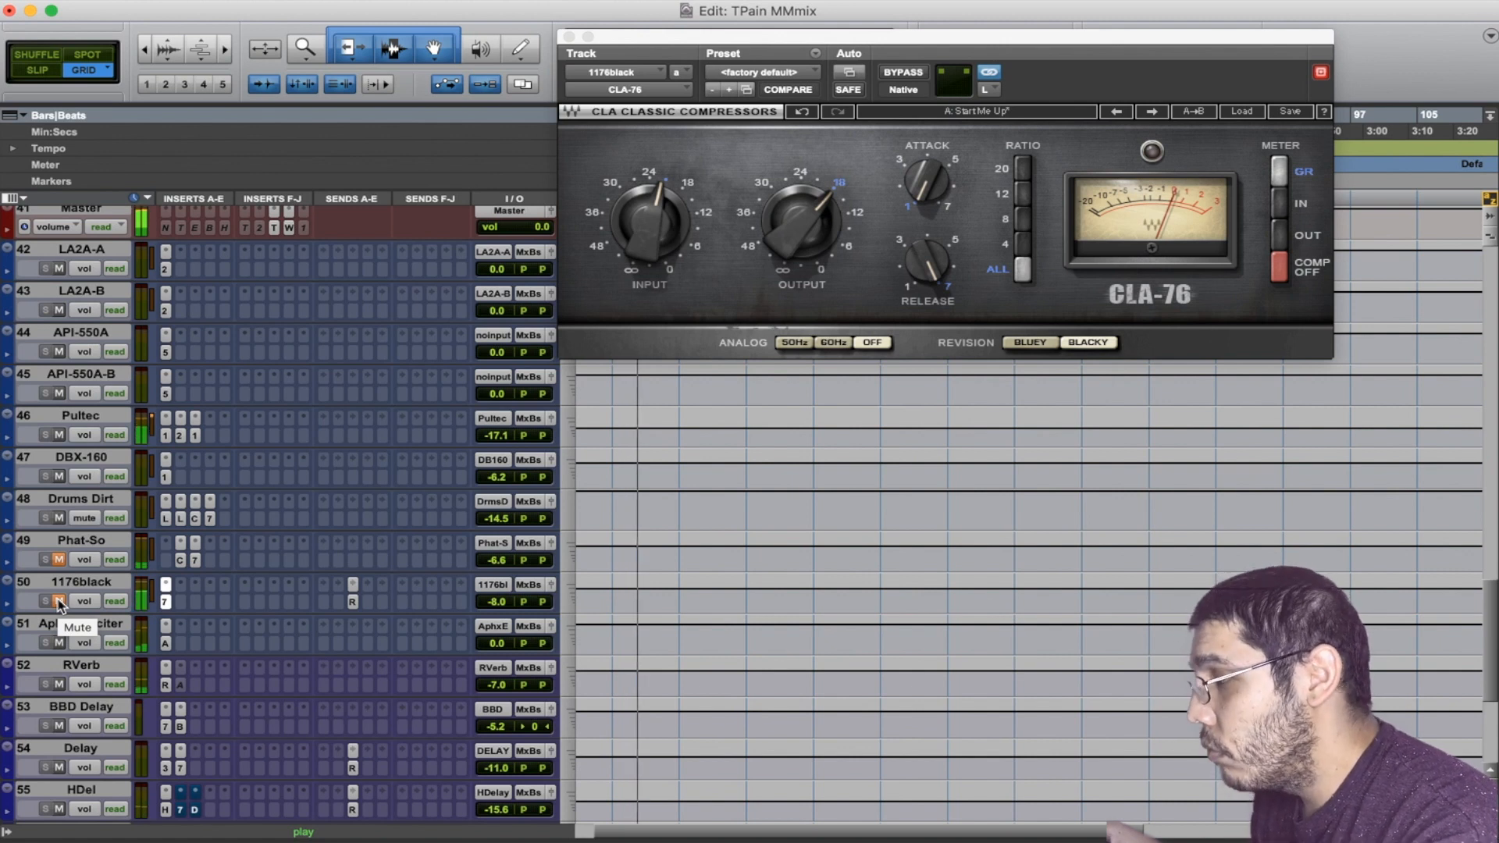
{"action": "key", "text": "space"}
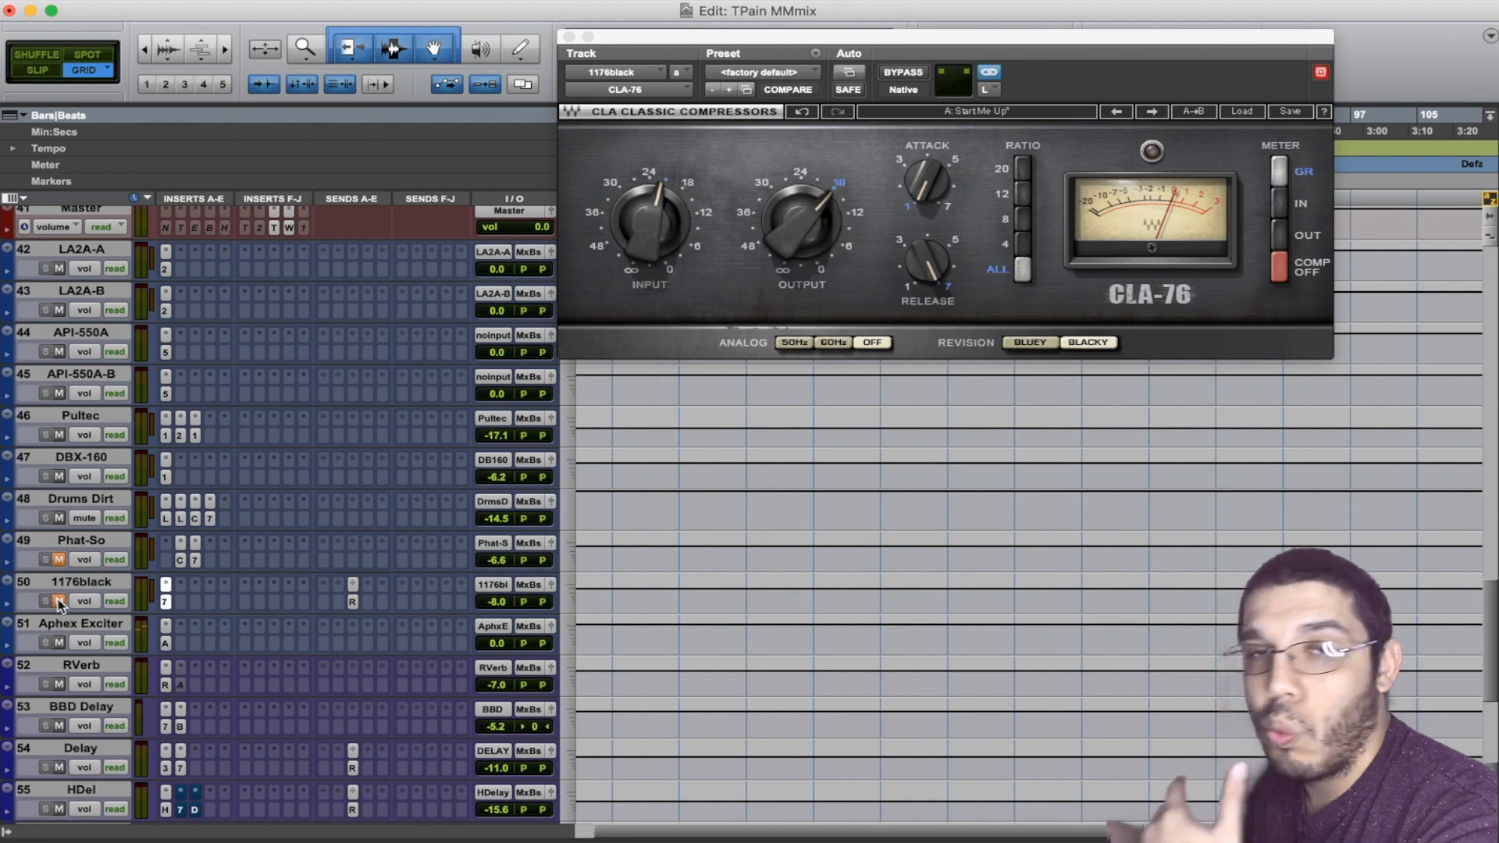
Step: Compare the vocal section with the 1176black track unmuted and muted during playback, leaving the track unmuted
{"action": "left_click", "coordinate": [59, 601]}
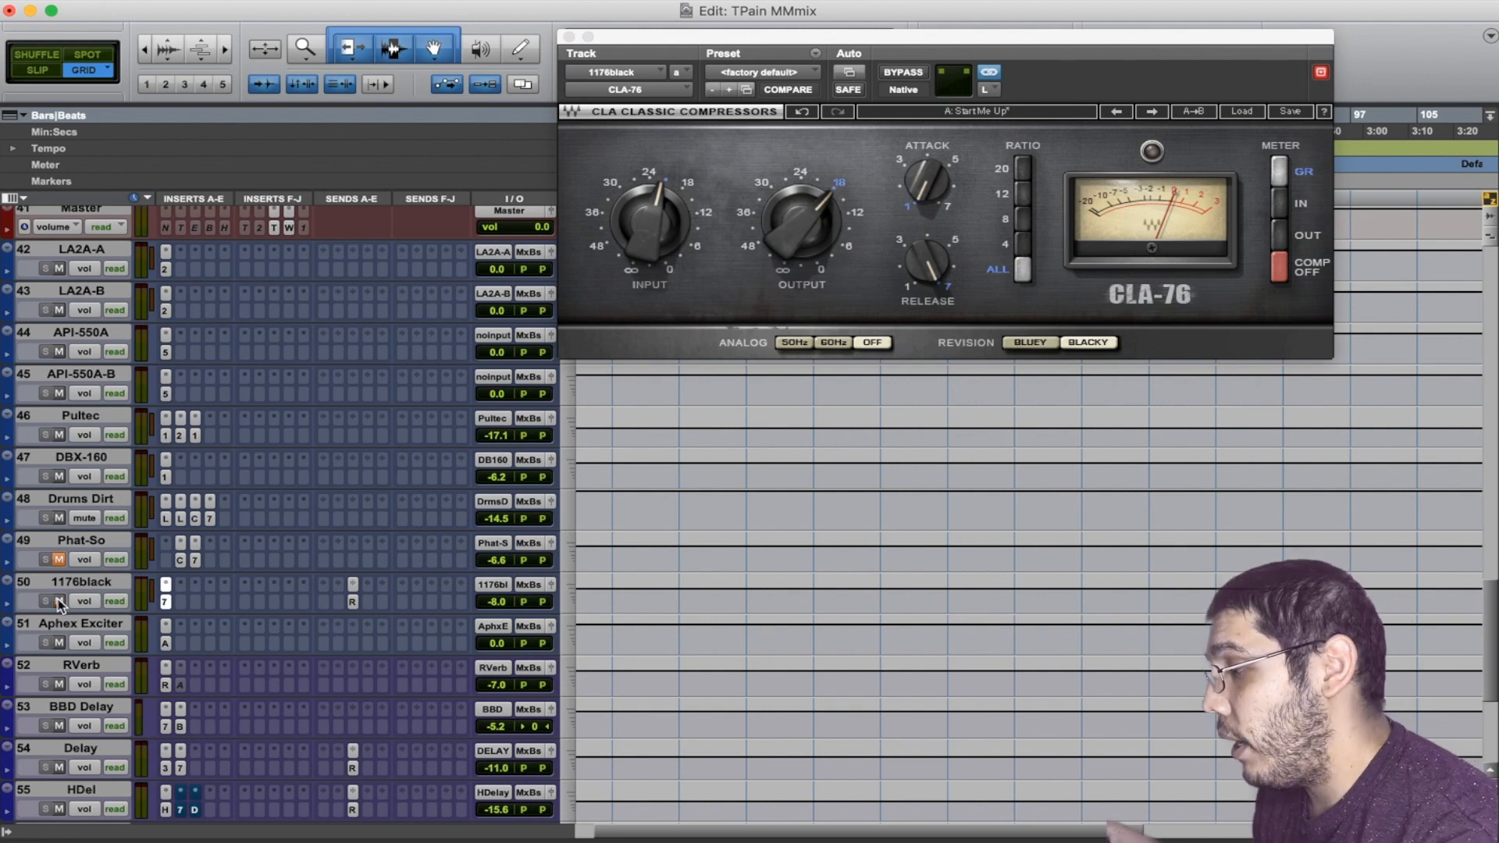
{"action": "key", "text": "space"}
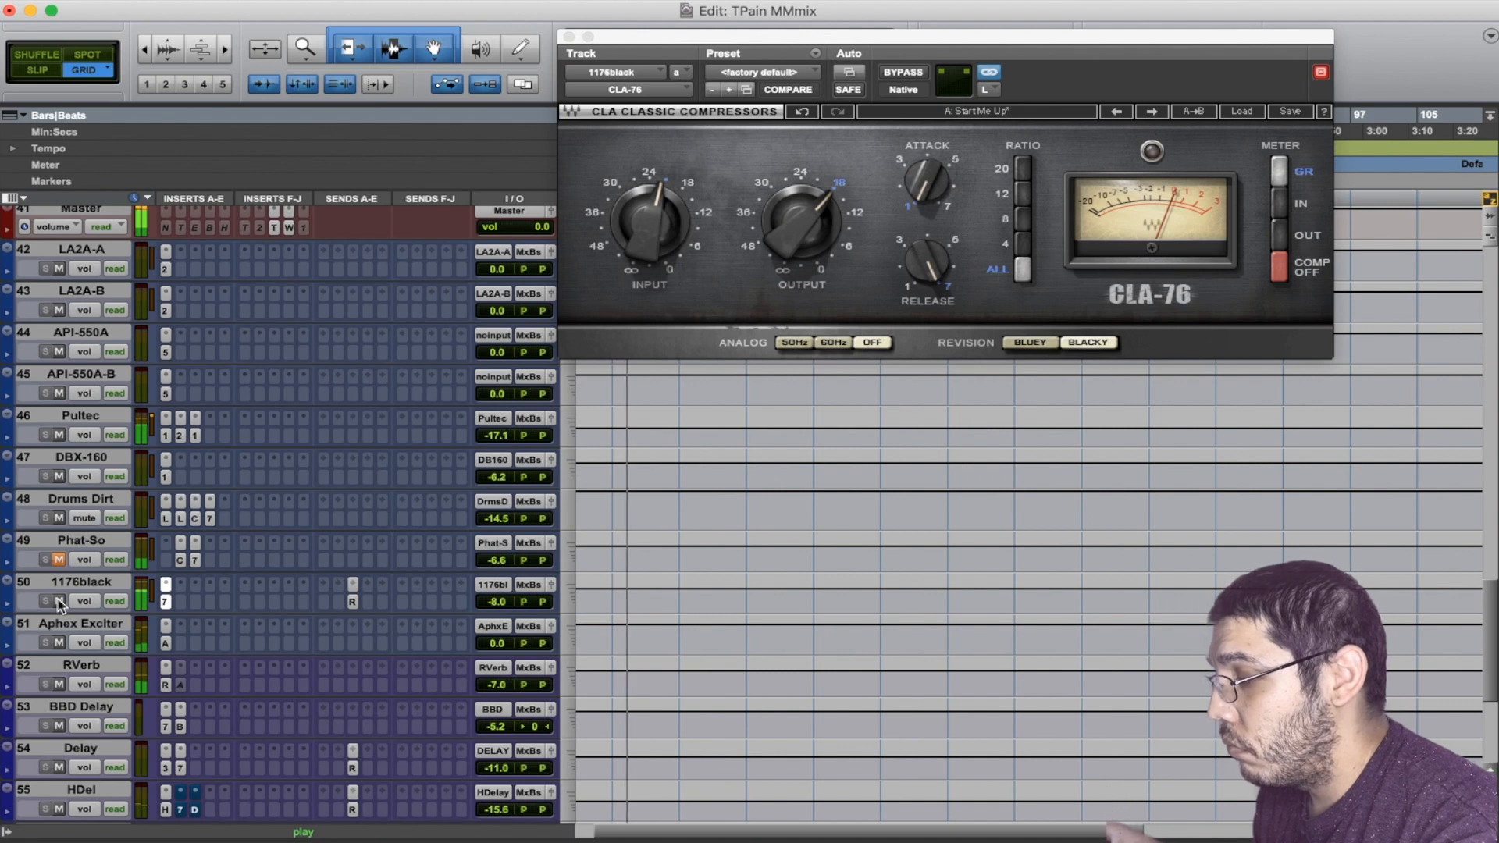
{"action": "left_click", "coordinate": [59, 601]}
{"action": "key", "text": "space"}
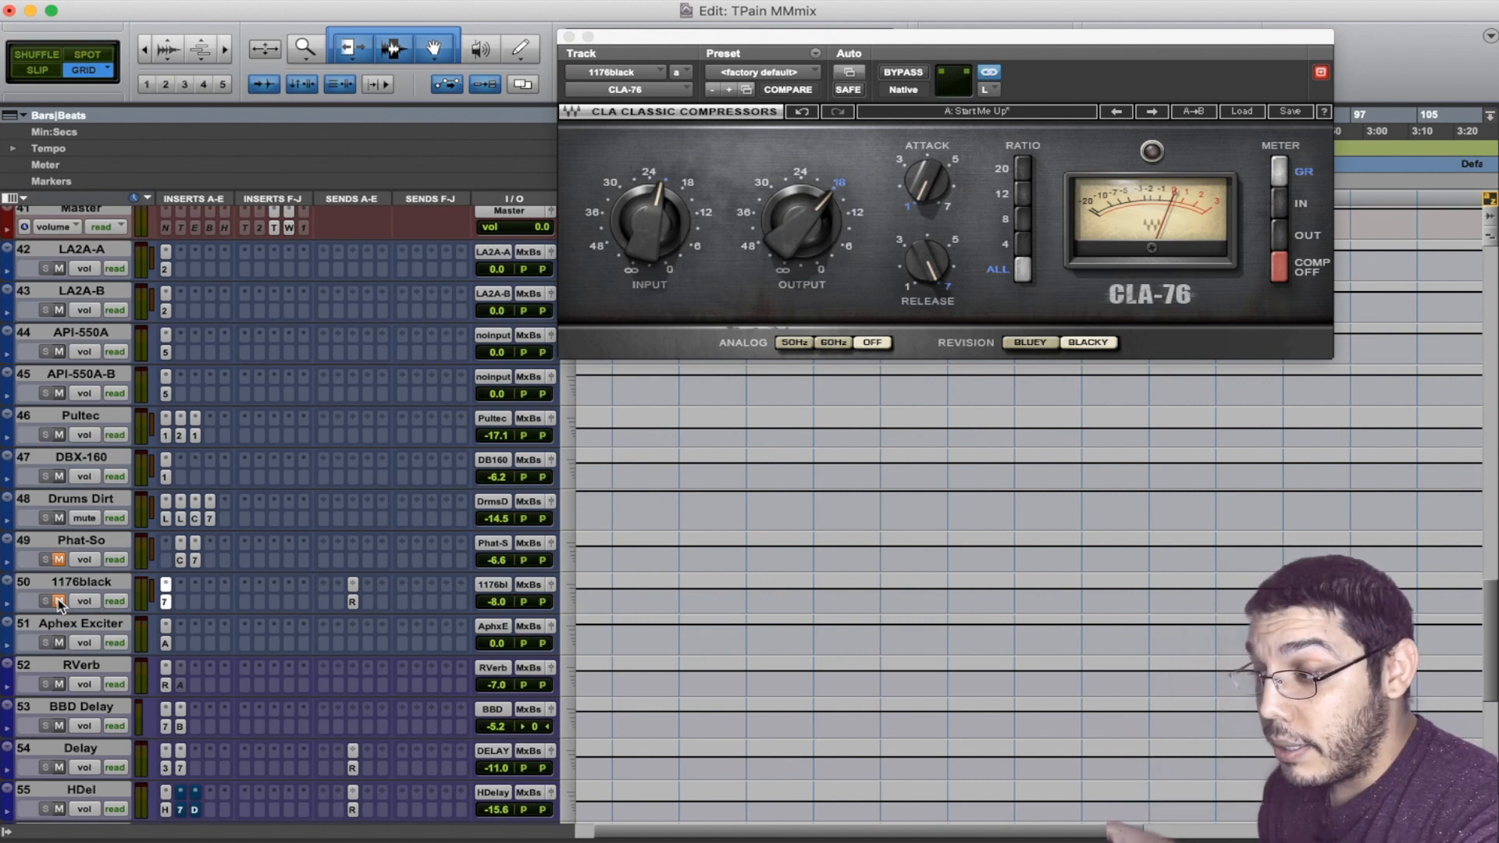
{"action": "left_click", "coordinate": [58, 601]}
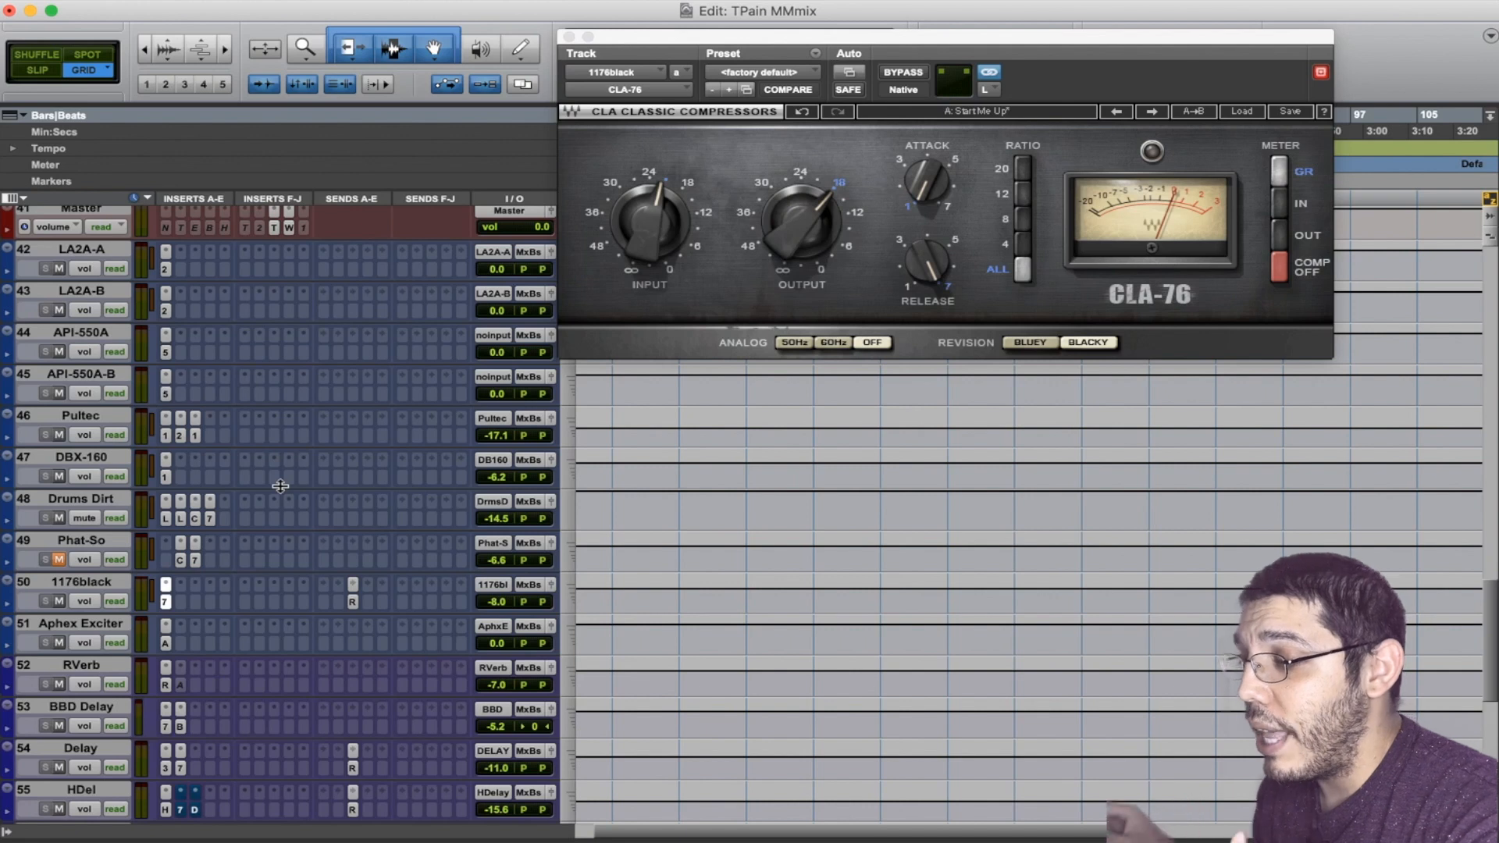
Step: Open the SSLChannel plug-in on the Audio 10 track and play the section to check its compressor meter
{"action": "scroll", "coordinate": [281, 485], "scroll_direction": "up", "scroll_amount": 1}
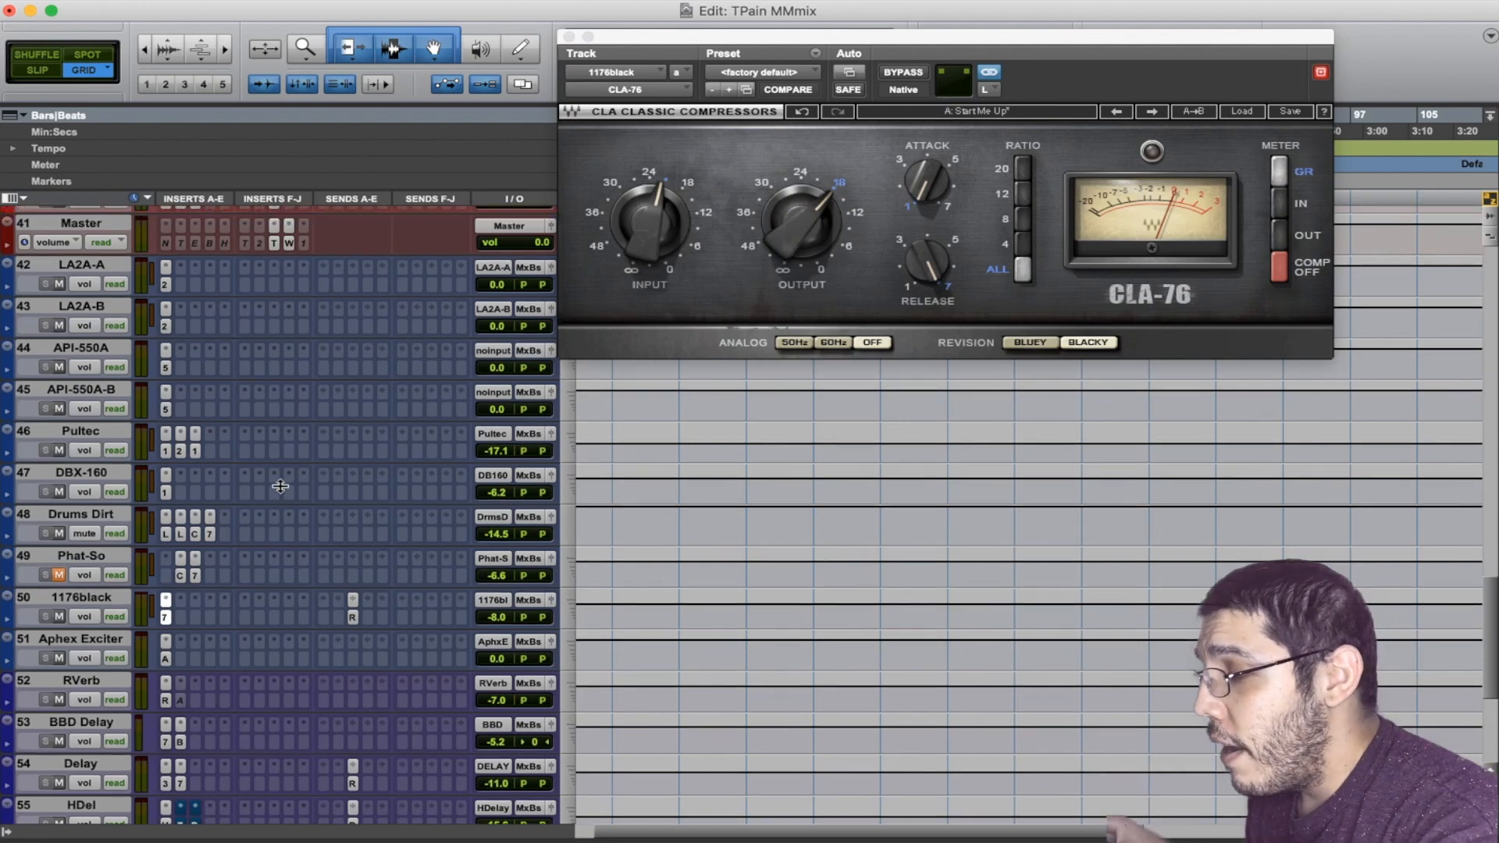
{"action": "scroll", "coordinate": [281, 485], "scroll_direction": "up", "scroll_amount": 20}
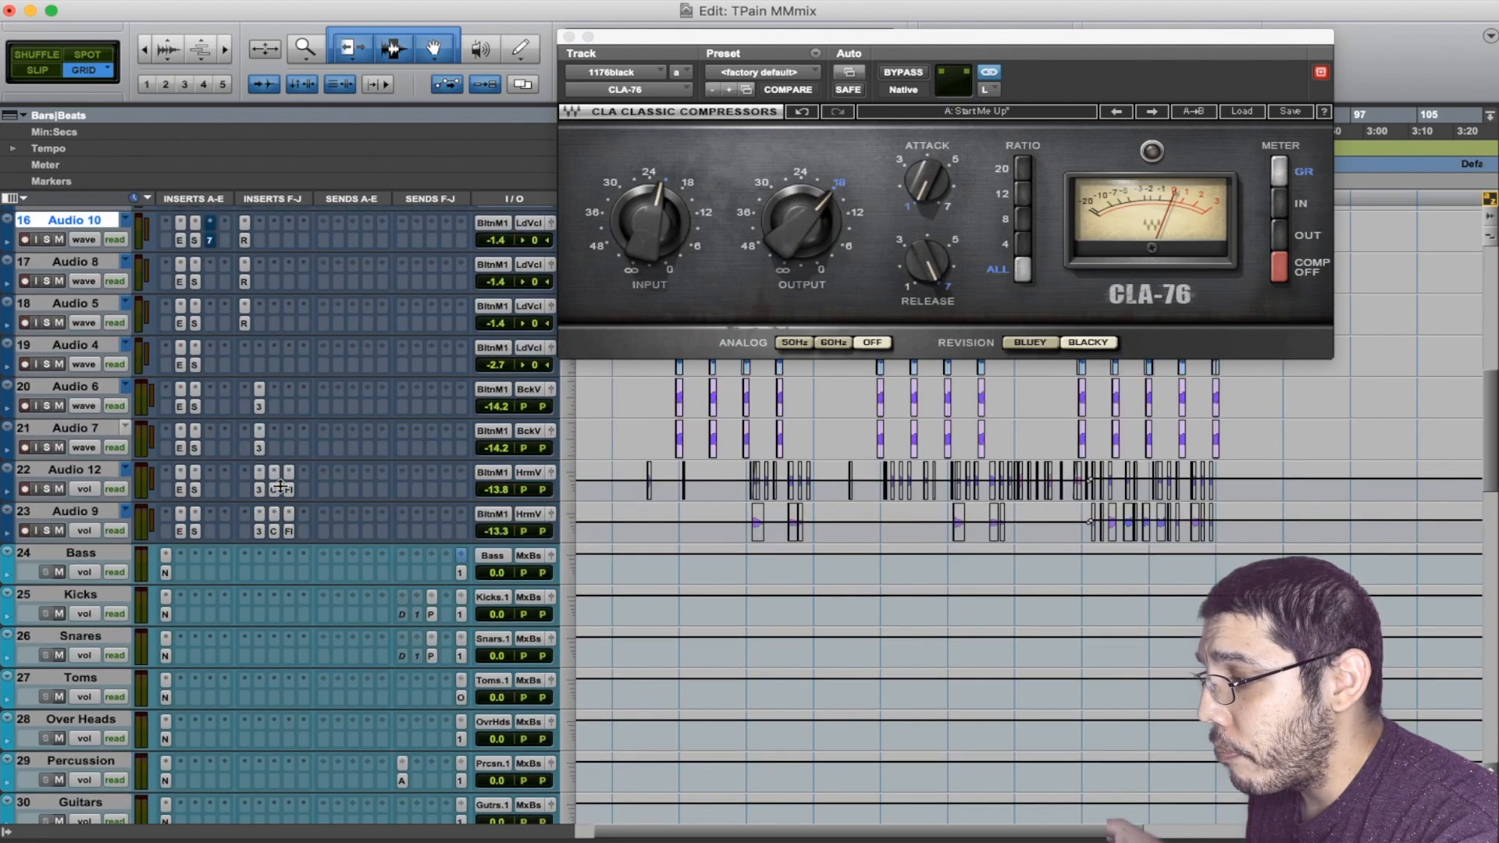
{"action": "scroll", "coordinate": [281, 485], "scroll_direction": "up", "scroll_amount": 3}
{"action": "left_click", "coordinate": [196, 348]}
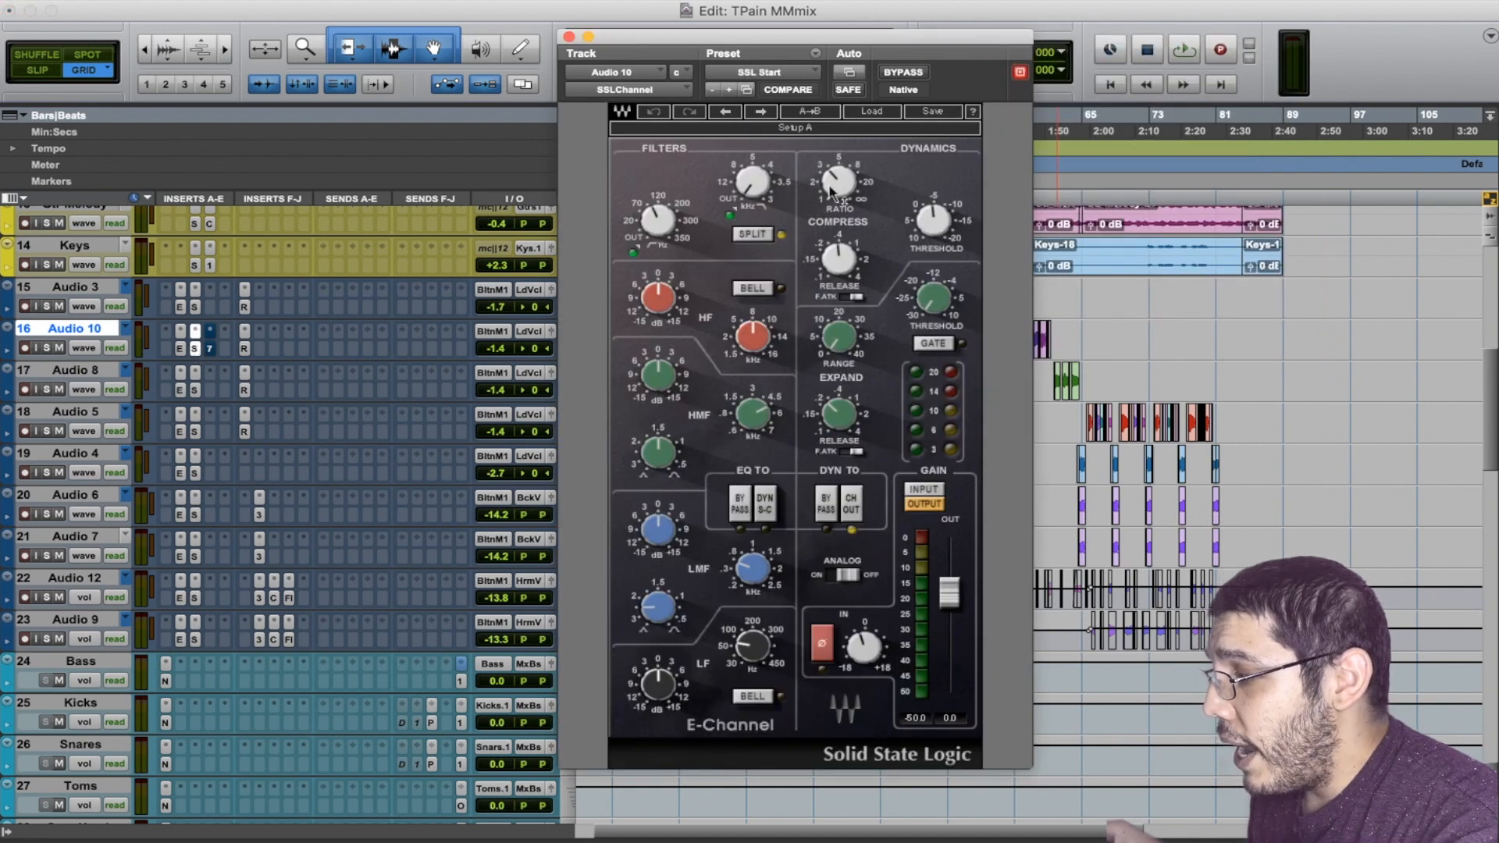
{"action": "mouse_move", "coordinate": [827, 188]}
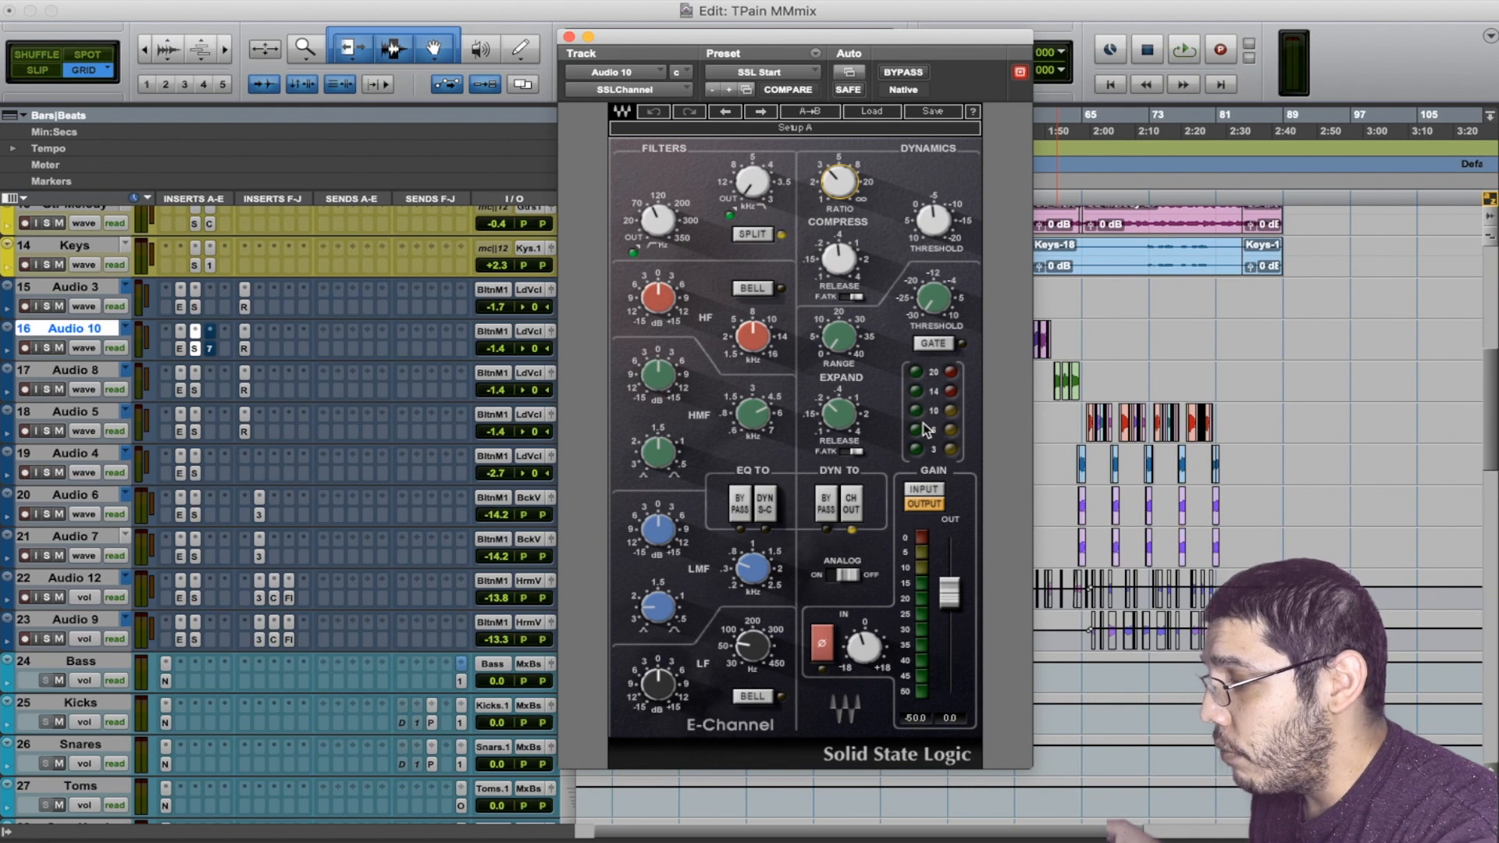
{"action": "key", "text": "space"}
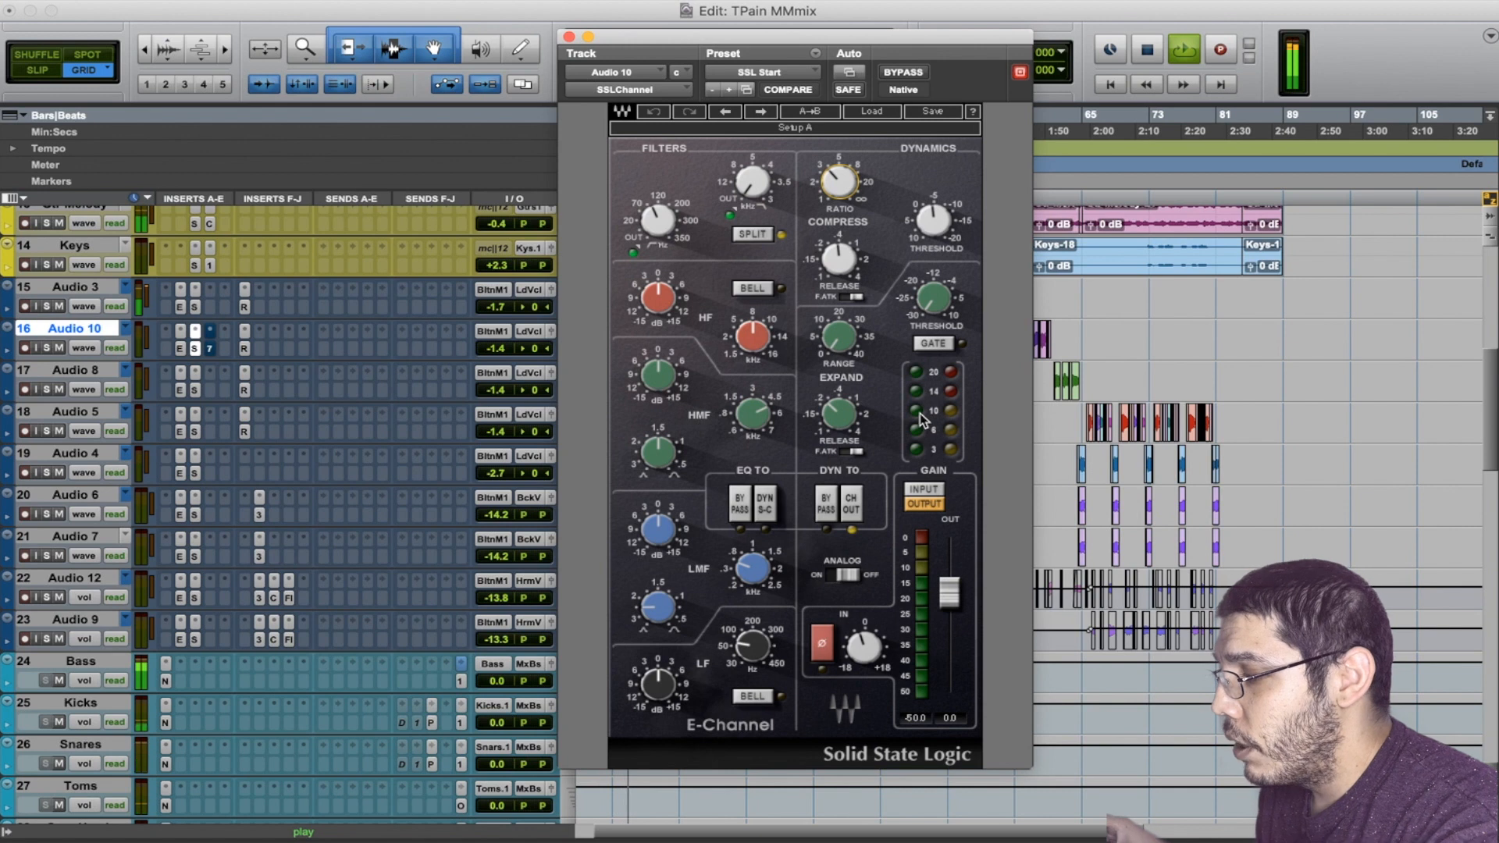
{"action": "key", "text": "space"}
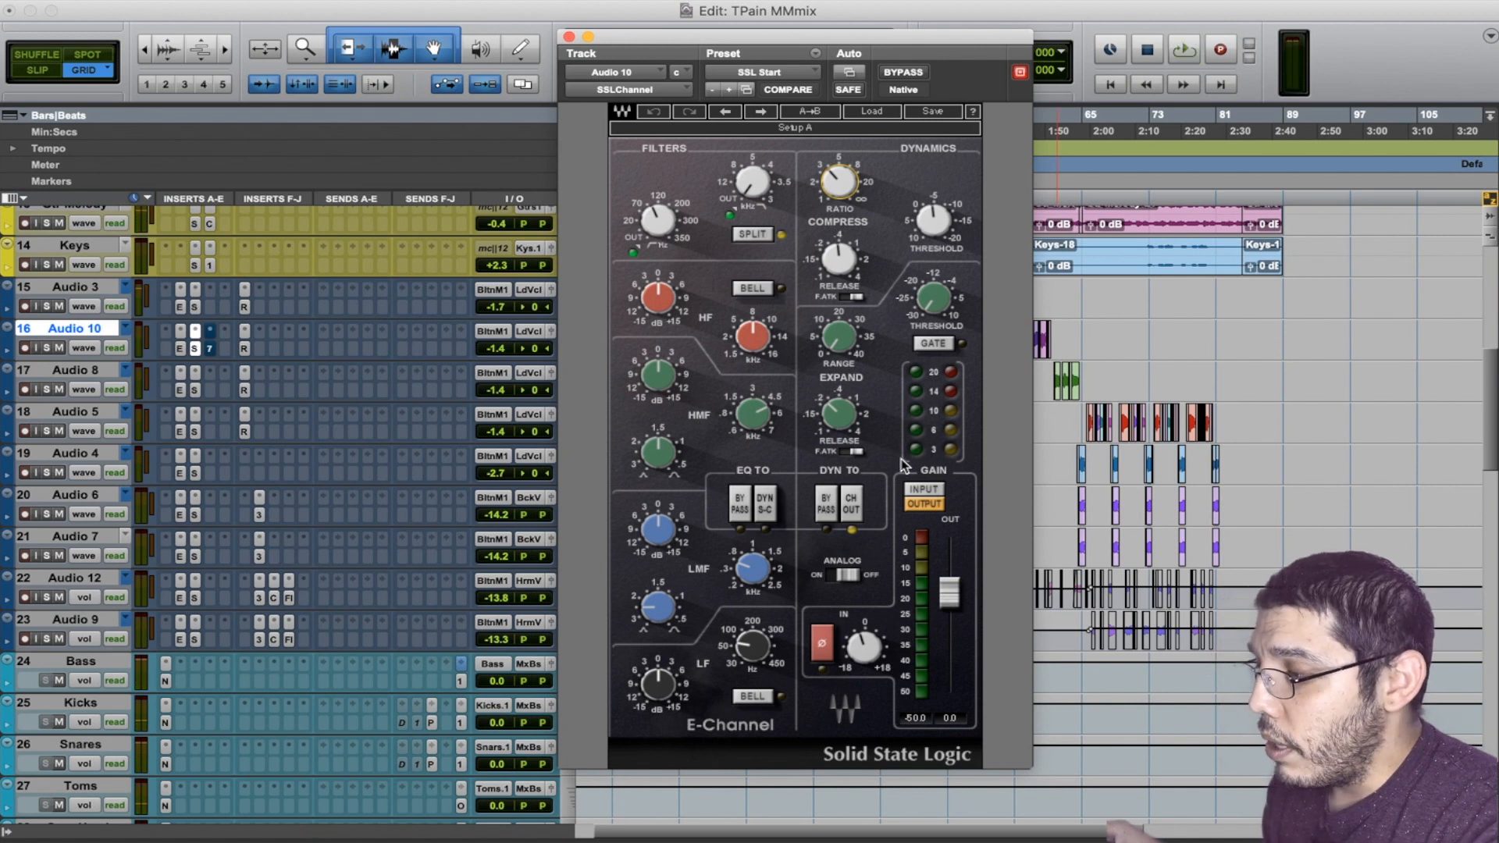
Step: Open the SSLChannel plug-in on the Audio 3 vocal track and play the section to check its gain reduction
{"action": "left_click", "coordinate": [197, 313]}
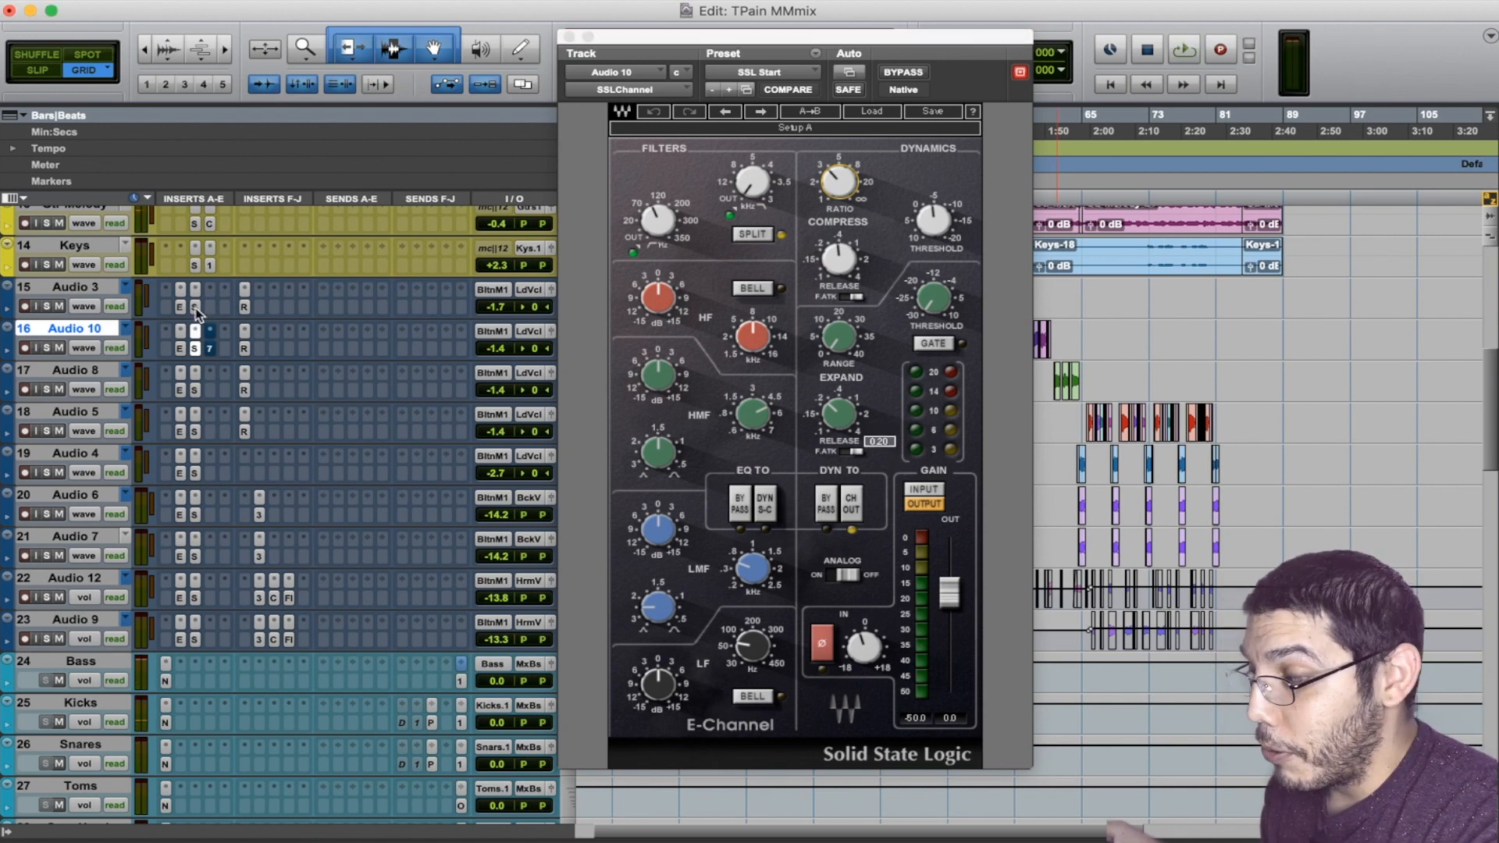
{"action": "left_click", "coordinate": [196, 307]}
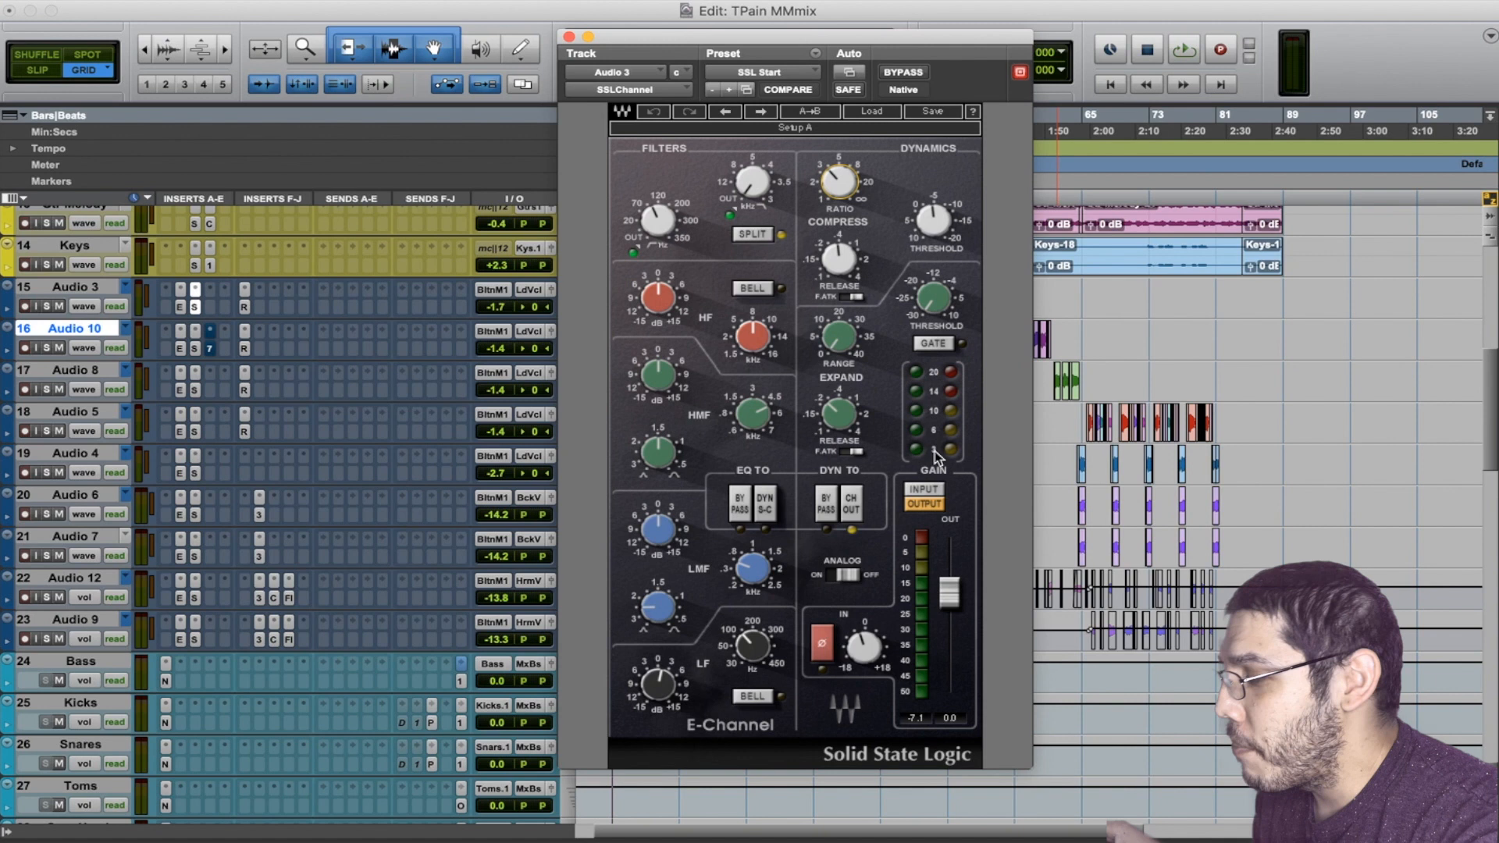
{"action": "key", "text": "space"}
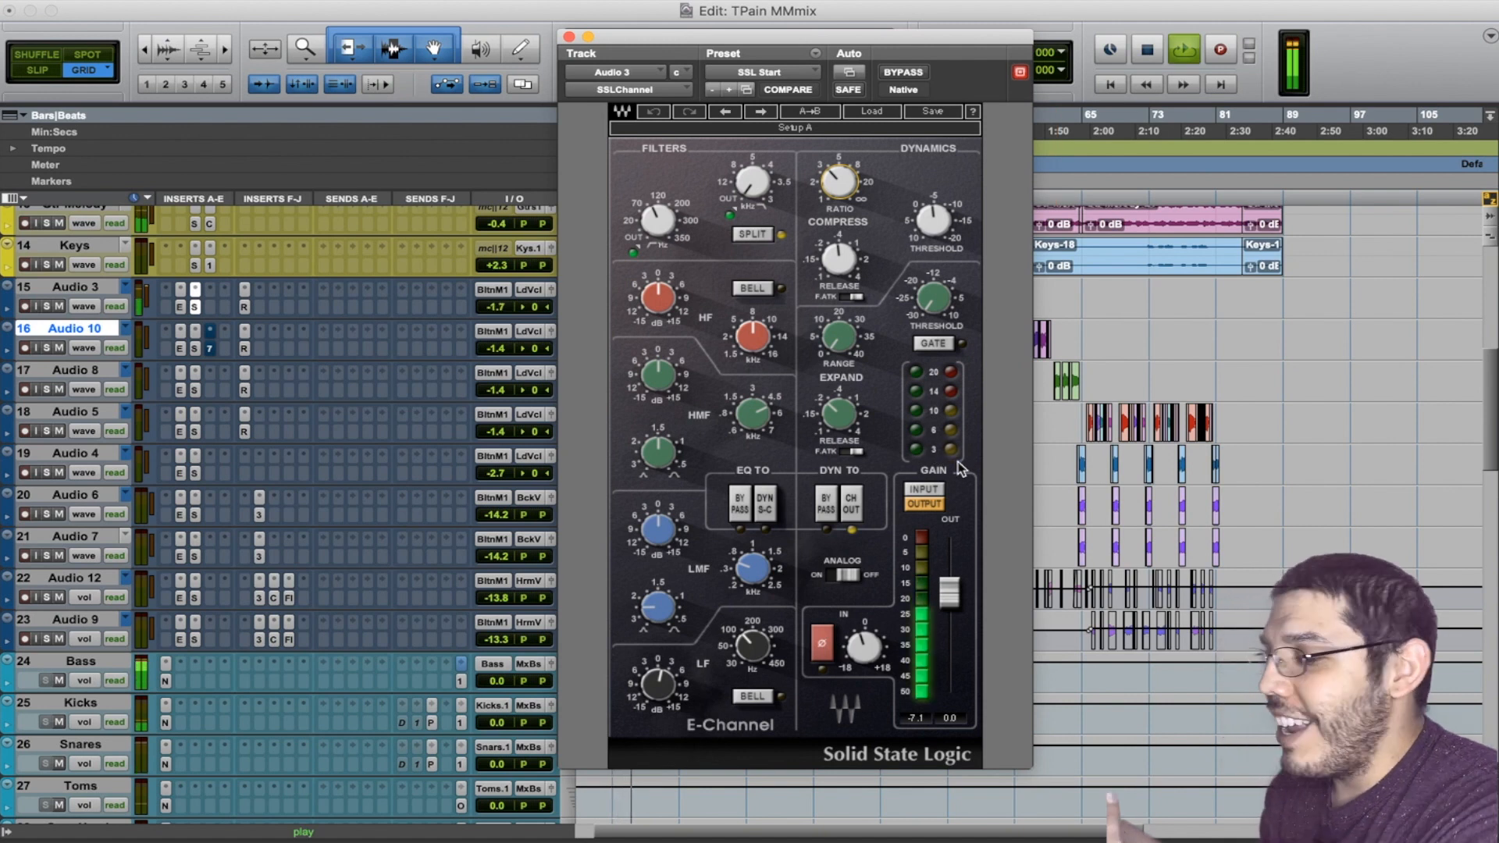
{"action": "key", "text": "space"}
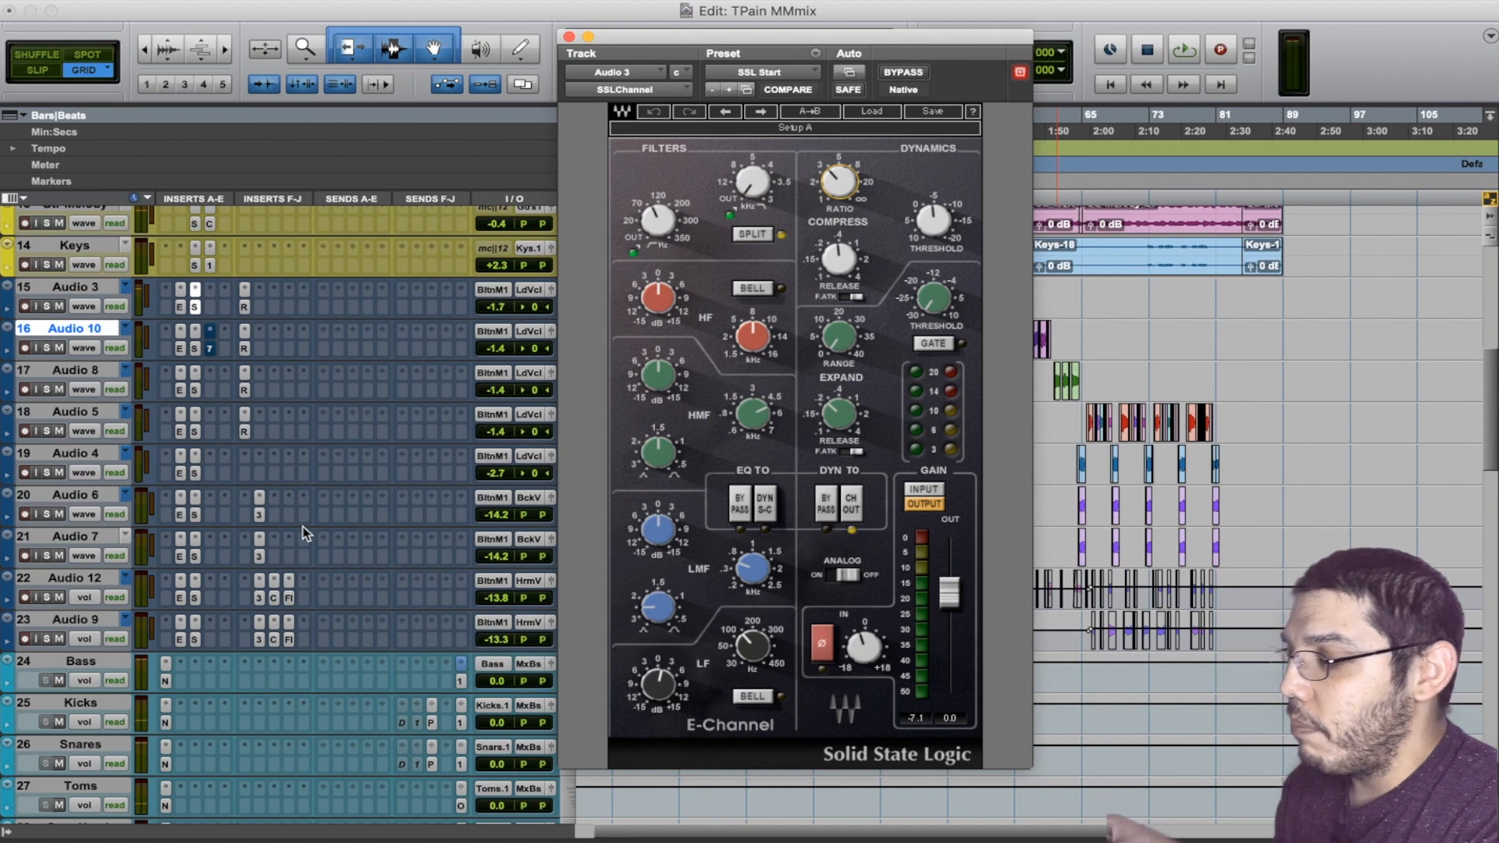
Step: Reopen the CLA-76 plug-in on the 1176black aux track
{"action": "scroll", "coordinate": [303, 527], "scroll_direction": "down", "scroll_amount": 10}
{"action": "scroll", "coordinate": [303, 526], "scroll_direction": "down", "scroll_amount": 20}
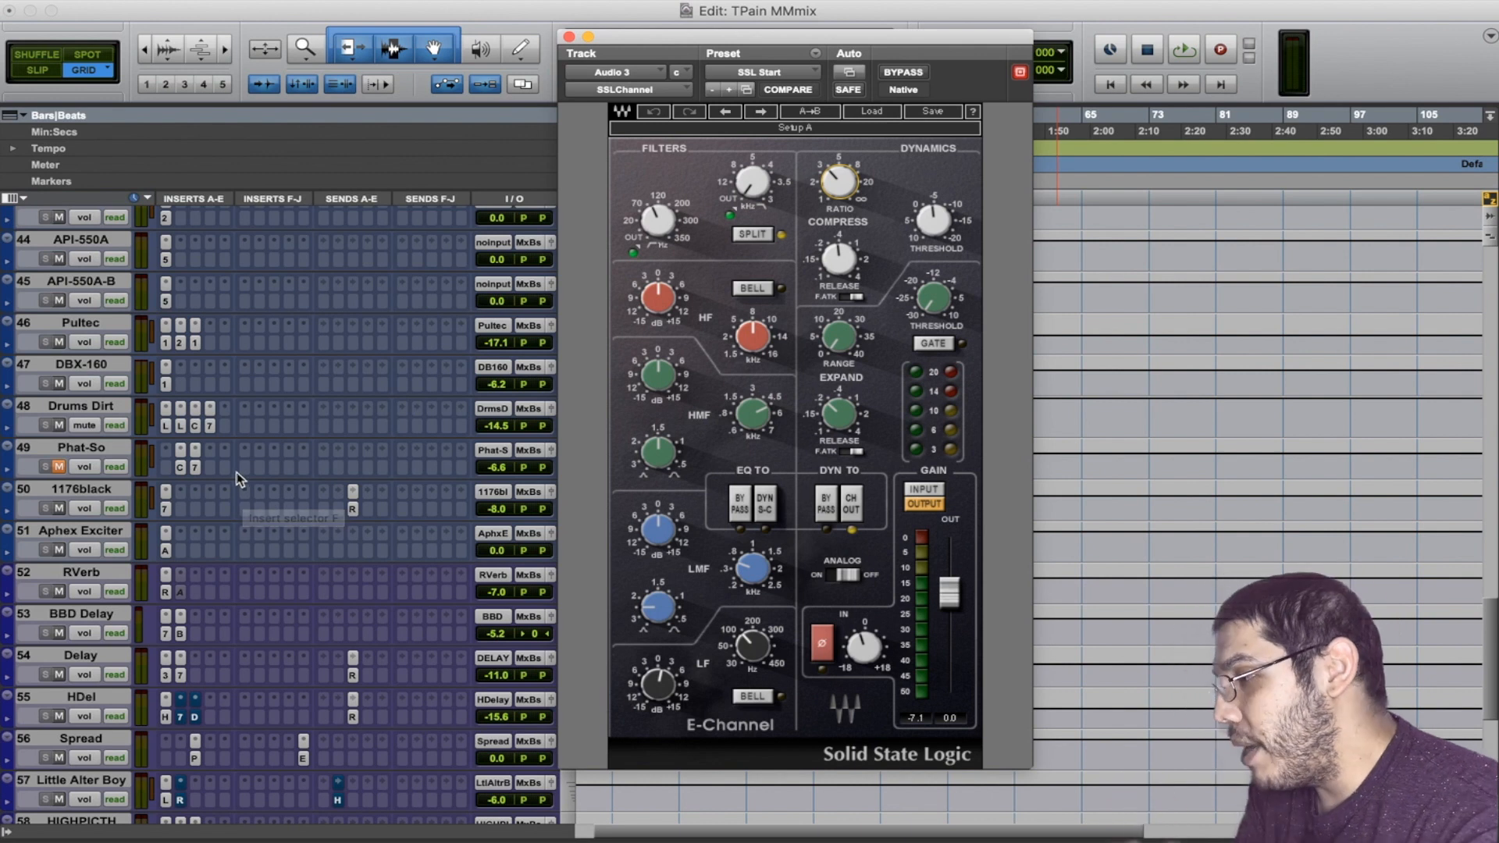
{"action": "left_click", "coordinate": [166, 509]}
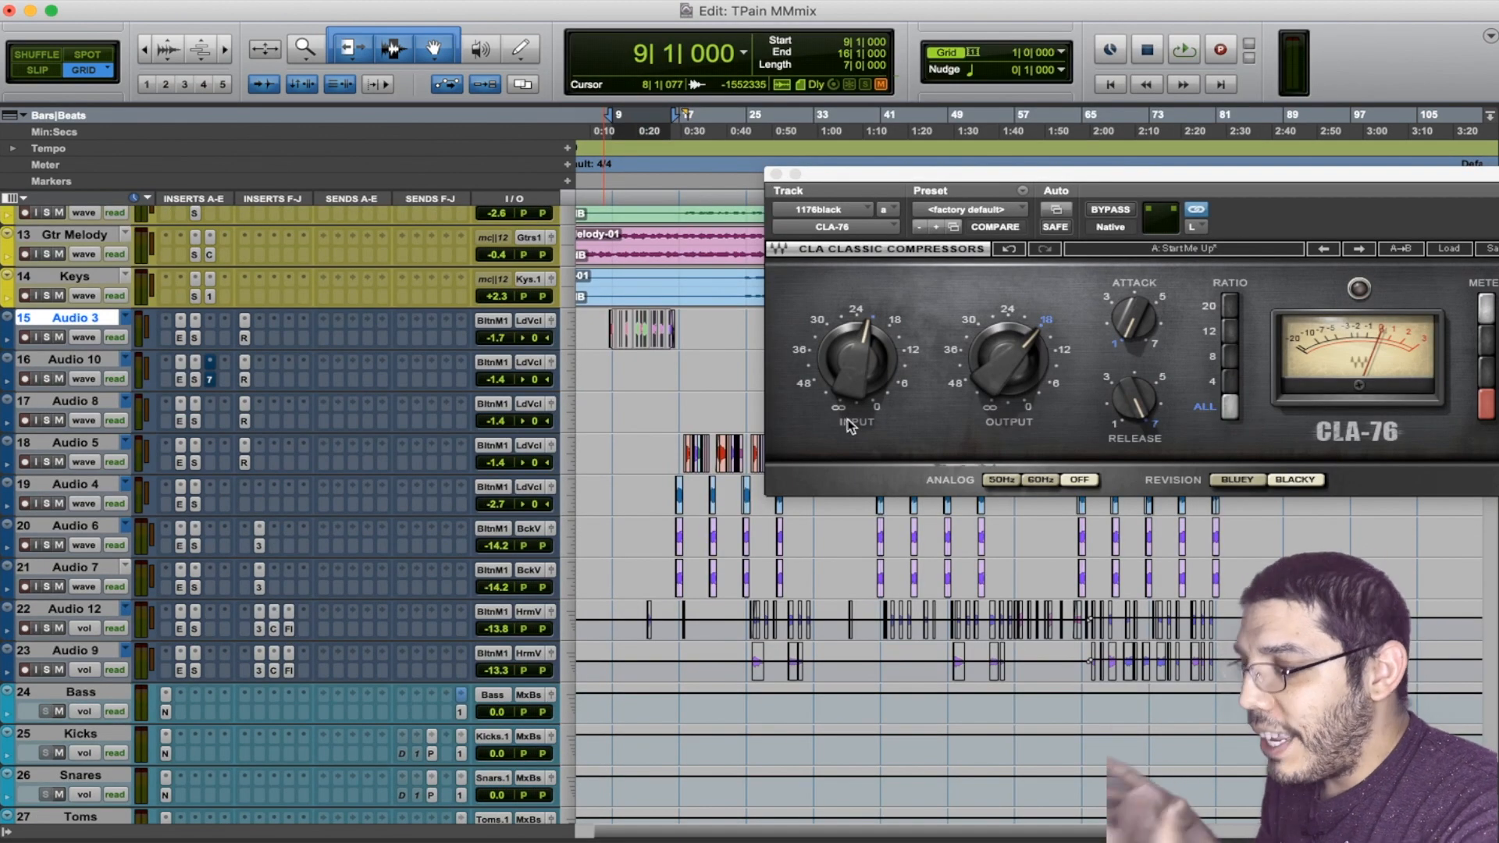
Step: Switch to the parallel compression article in Safari and highlight the sentence about combining compressed and uncompressed signals for a more level sound
{"action": "key", "text": "super+Tab"}
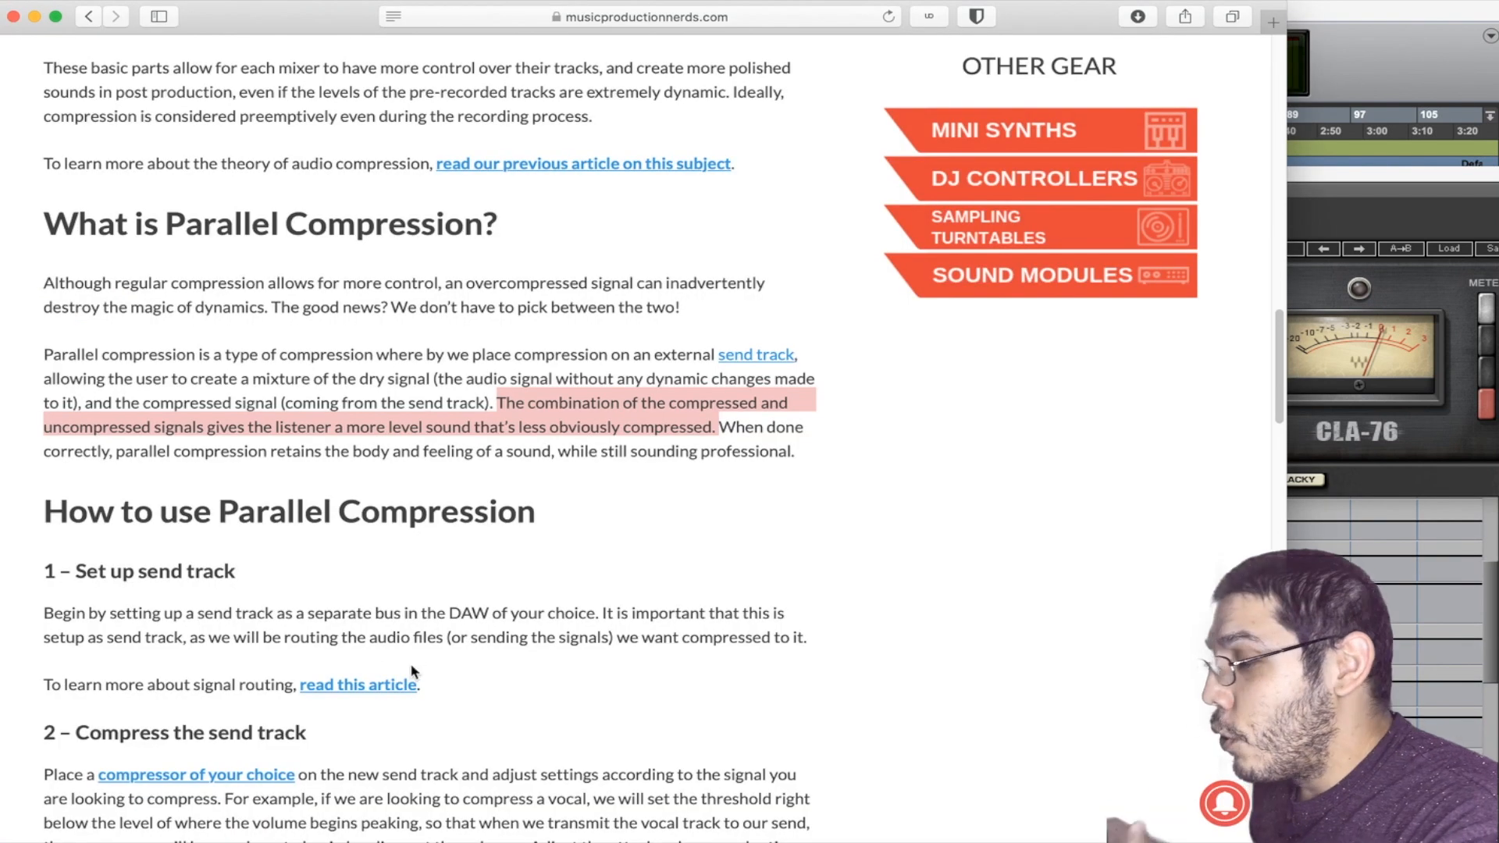
{"action": "left_click", "coordinate": [534, 396]}
{"action": "left_click_drag", "start_coordinate": [498, 400], "coordinate": [788, 410]}
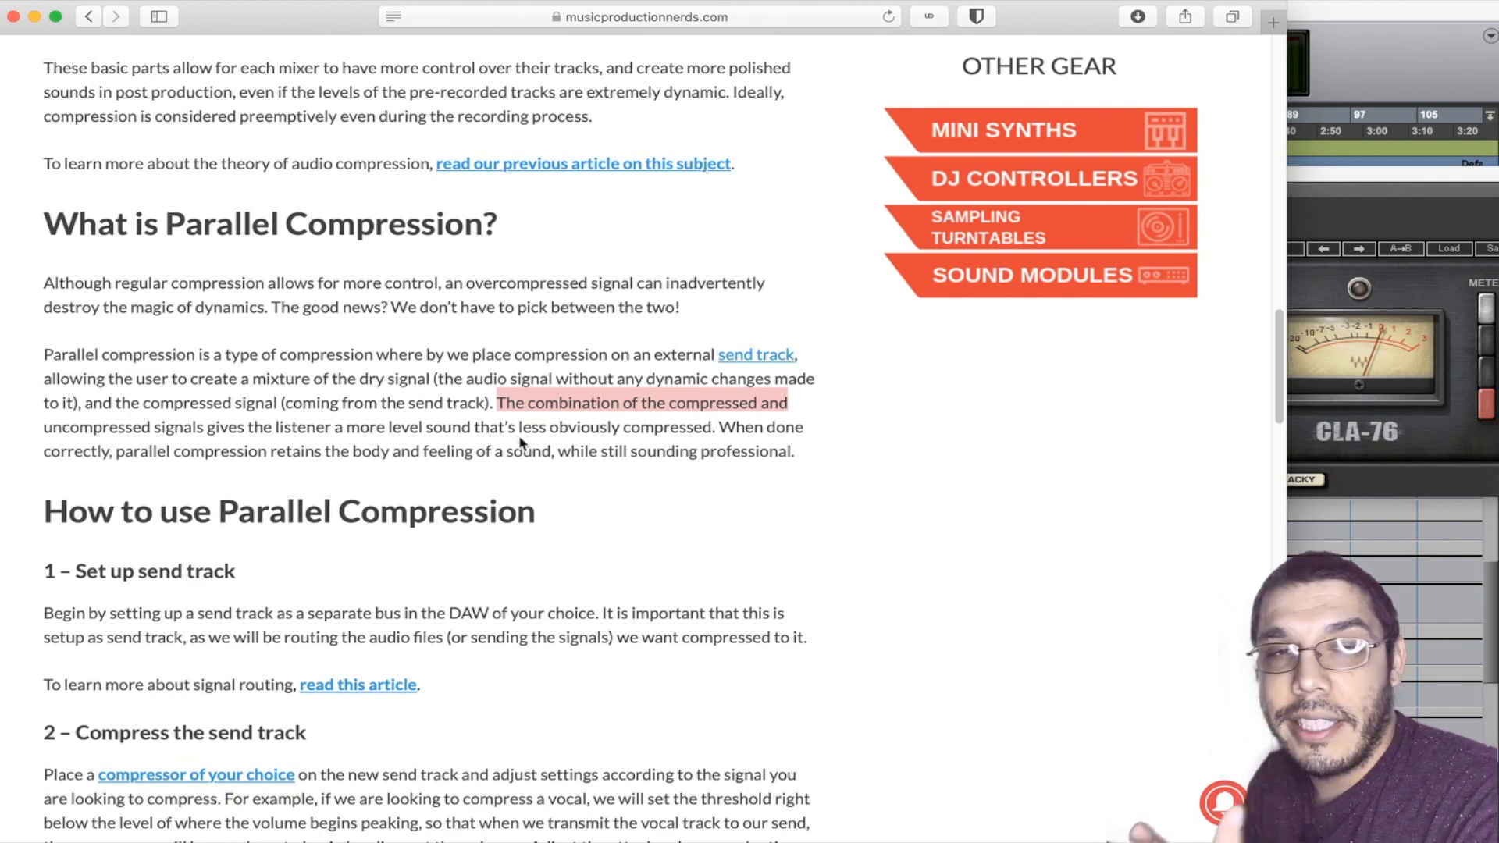
{"action": "left_click_drag", "start_coordinate": [401, 427], "coordinate": [699, 423]}
{"action": "left_click_drag", "start_coordinate": [238, 428], "coordinate": [717, 427]}
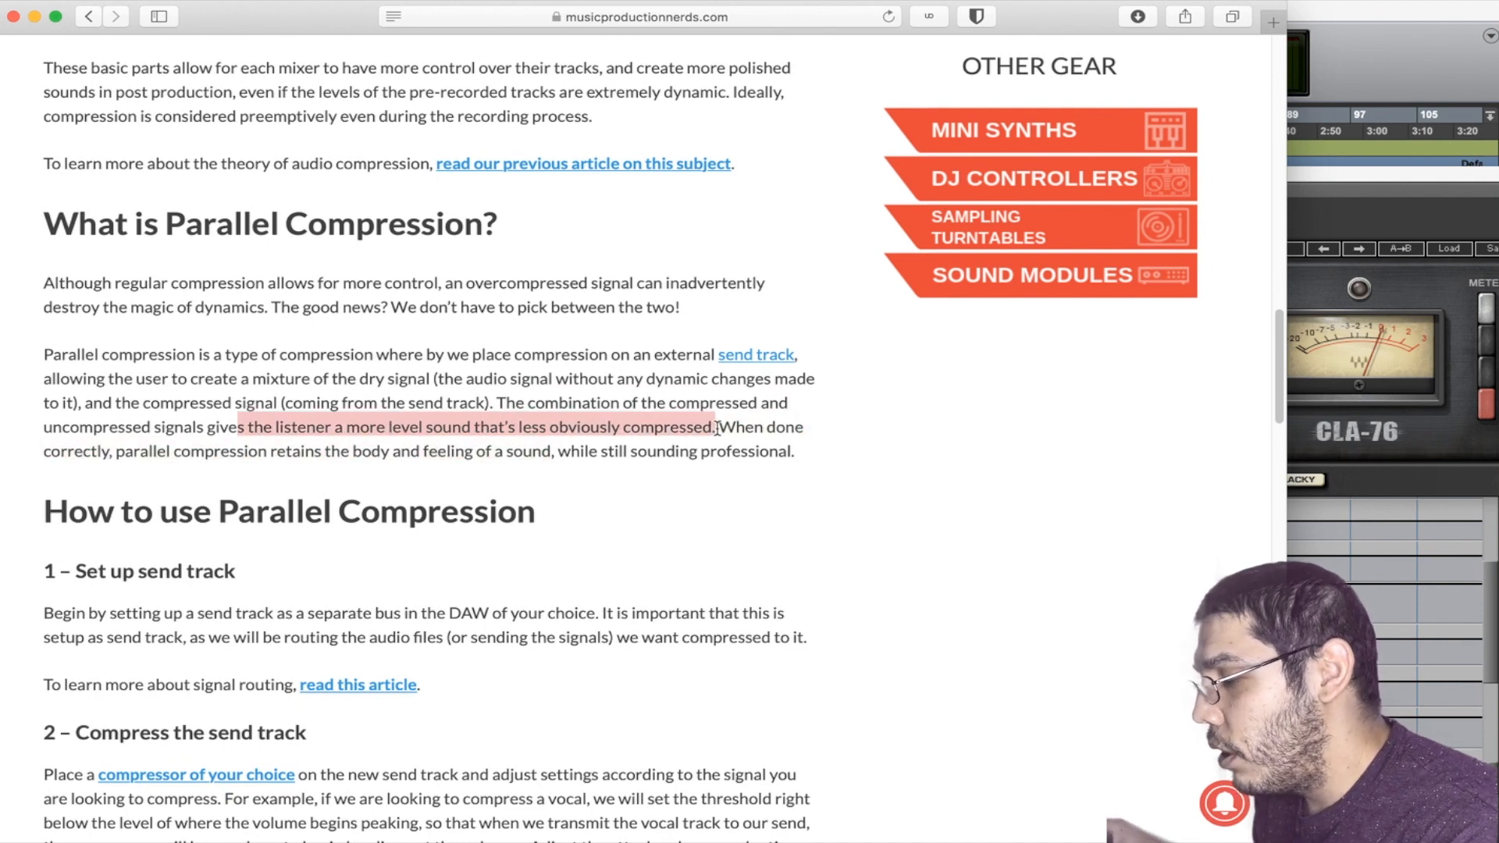
Step: Switch back to Pro Tools and toggle the Audio 3 track's SSLChannel plug-in so that no plug-in window remains open
{"action": "key", "text": "super+Tab"}
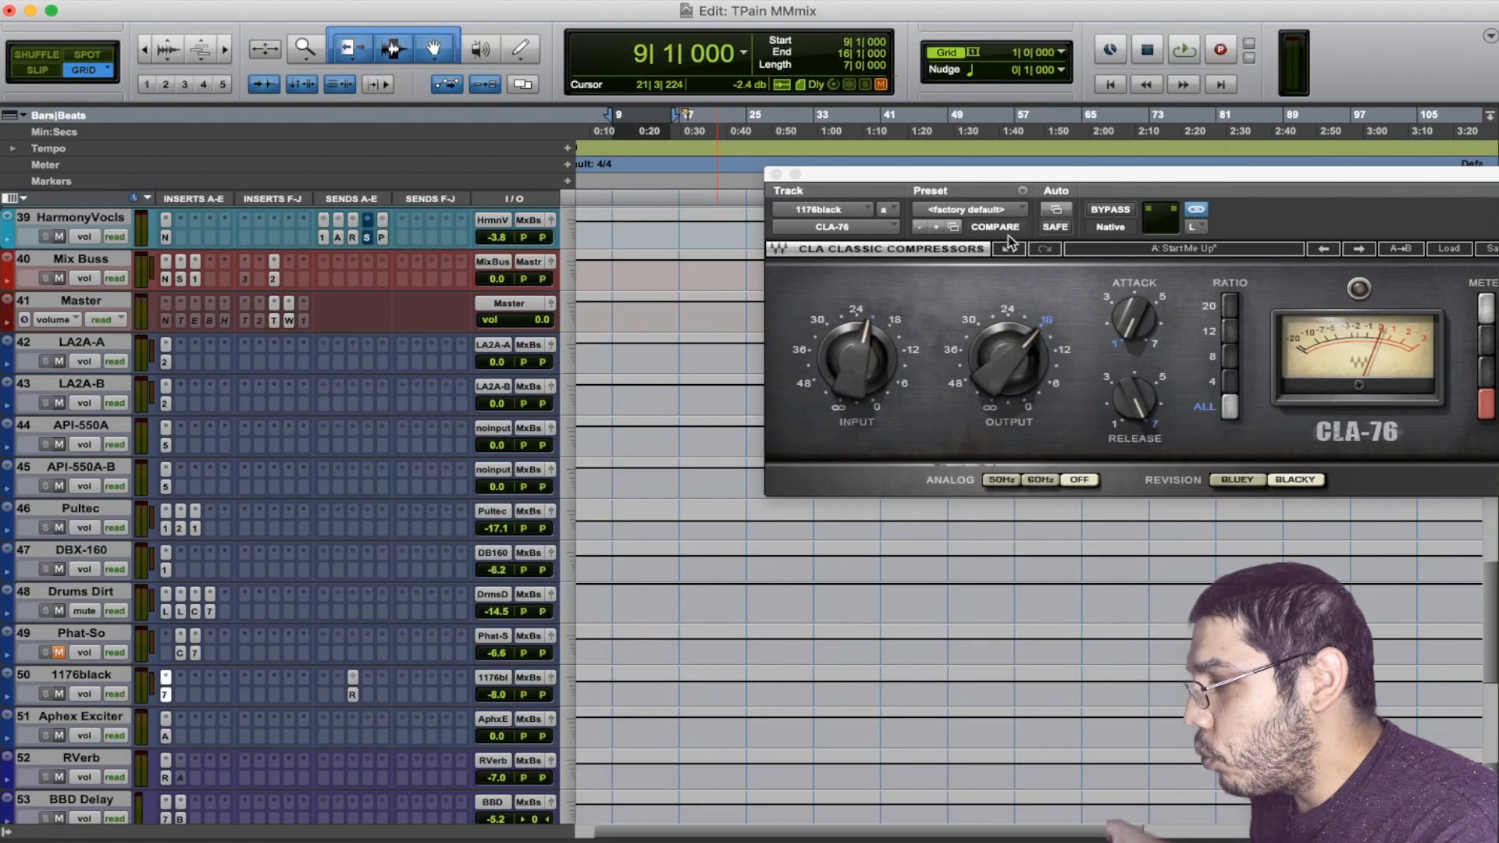
{"action": "scroll", "coordinate": [322, 266], "scroll_direction": "up", "scroll_amount": 1}
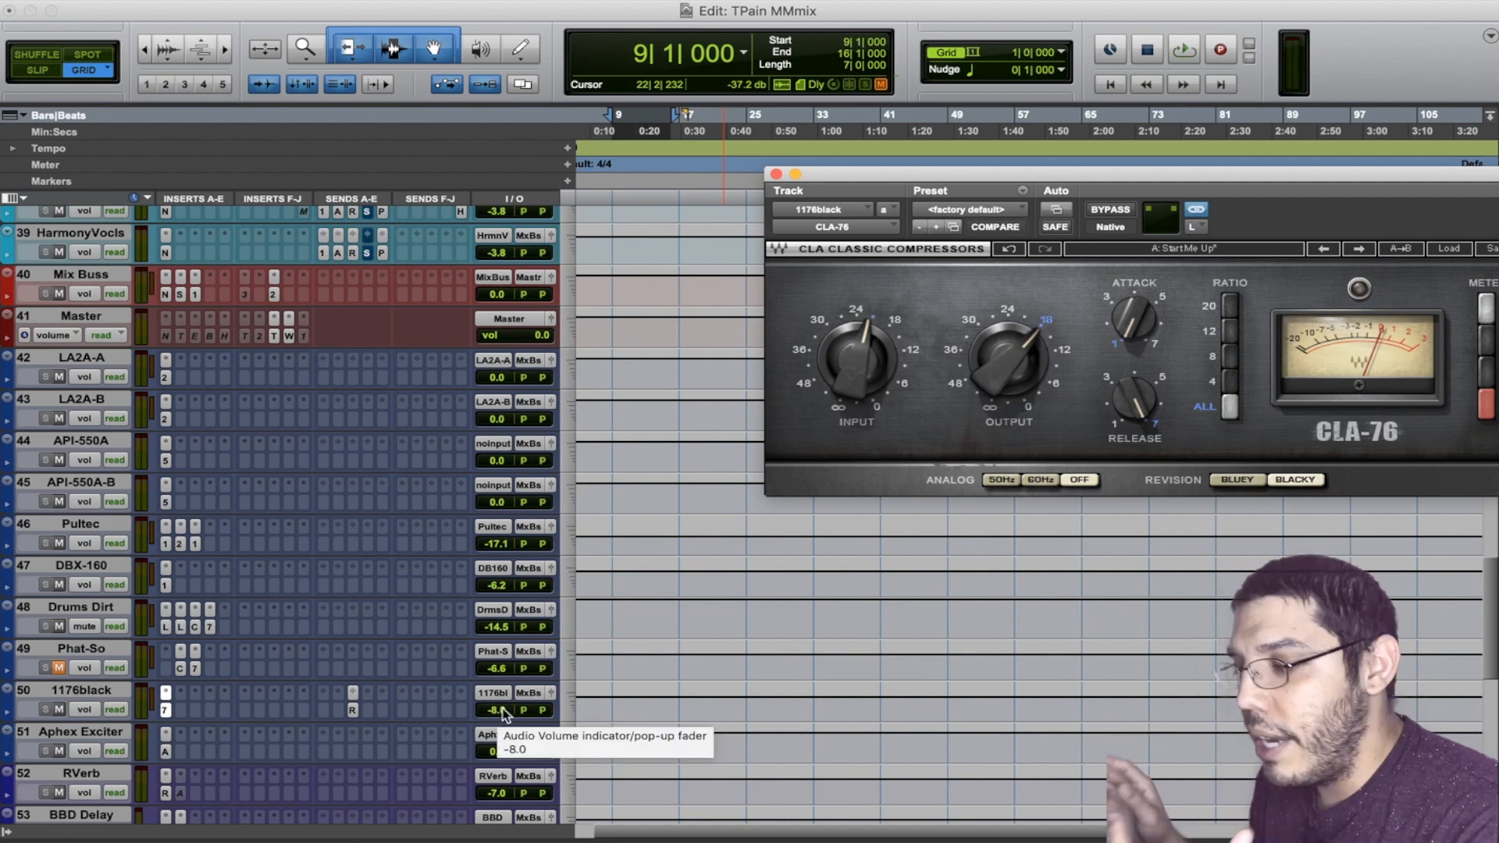
{"action": "scroll", "coordinate": [502, 712], "scroll_direction": "up", "scroll_amount": 10}
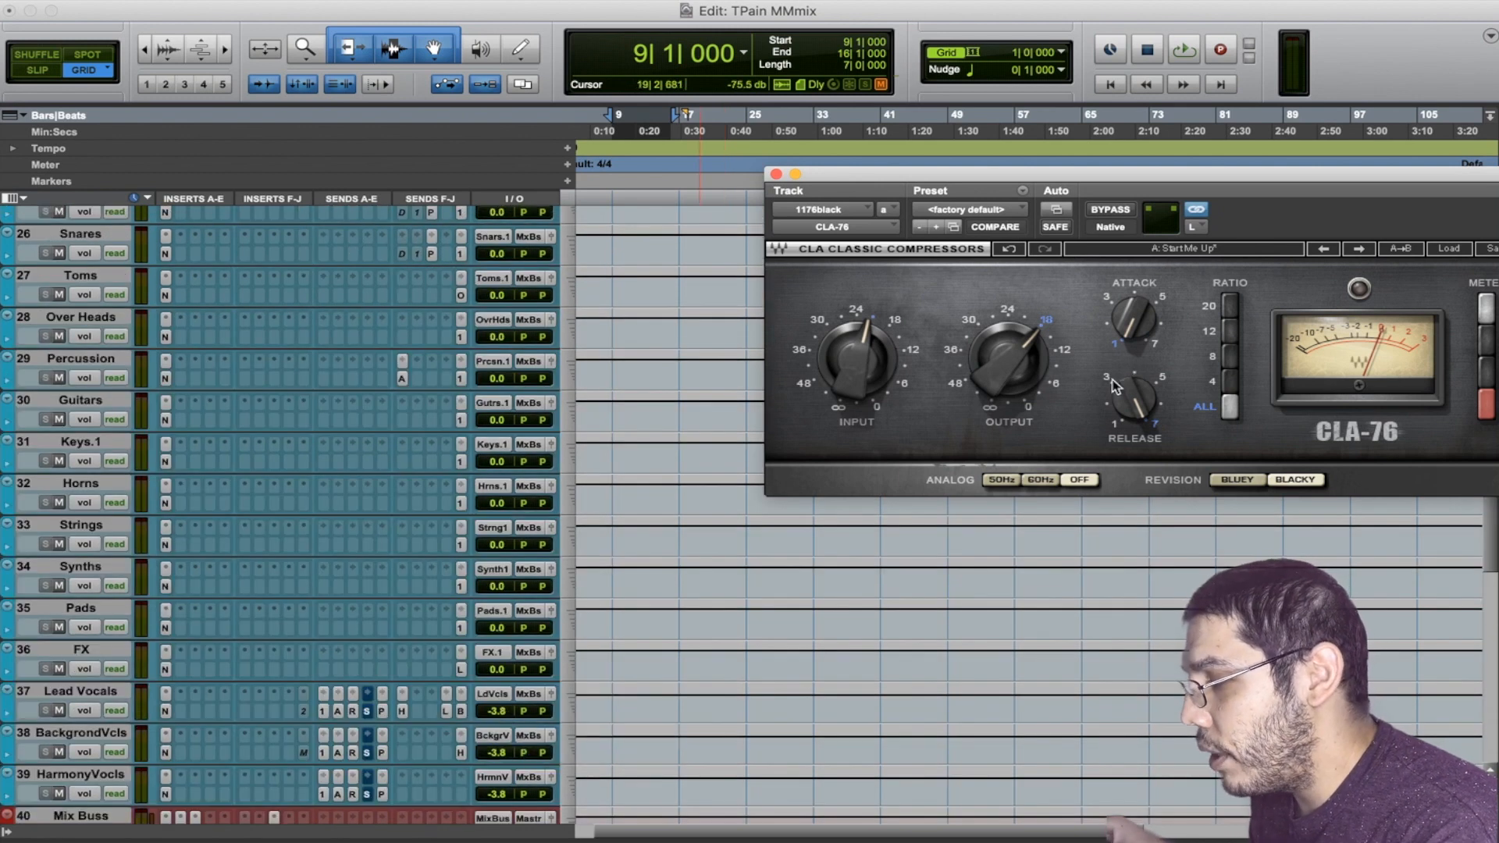
{"action": "scroll", "coordinate": [370, 462], "scroll_direction": "up", "scroll_amount": 12}
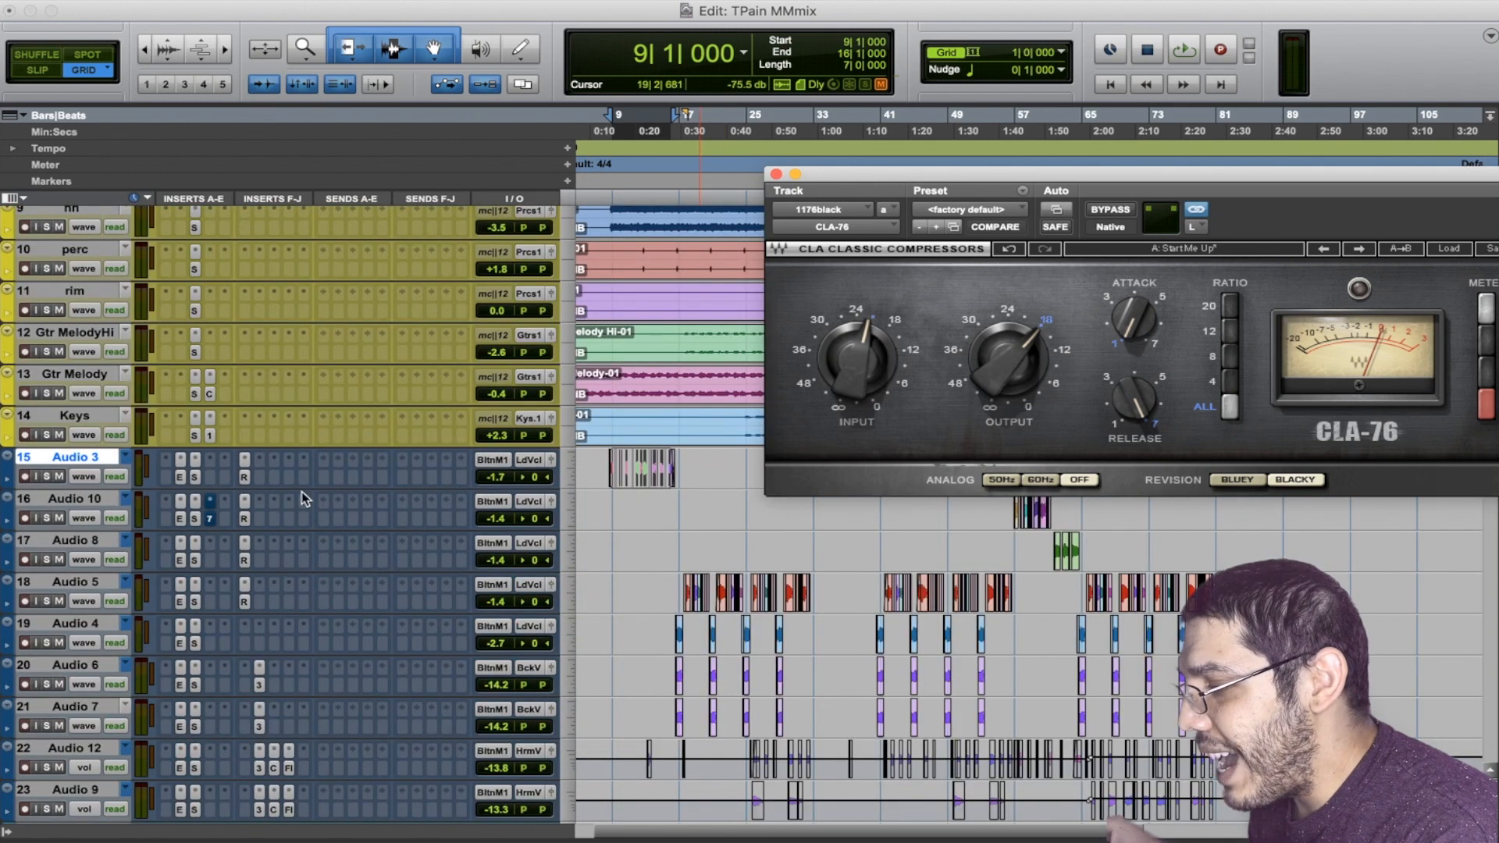
{"action": "left_click", "coordinate": [195, 477]}
{"action": "left_click", "coordinate": [195, 477]}
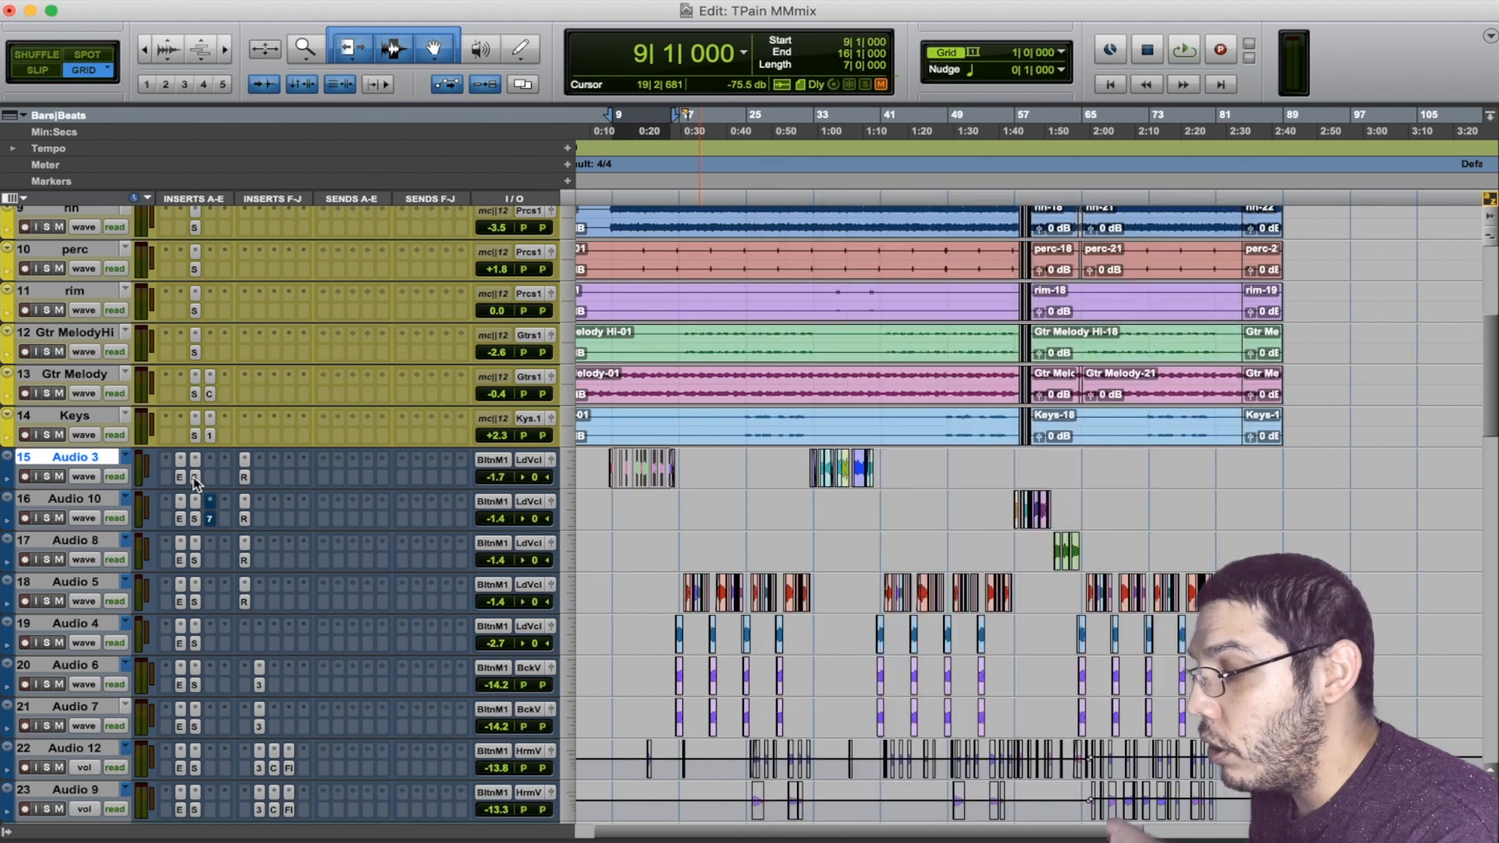
Step: Play the section from bar 9, check the sends on the Lead Vocals track during playback, and stop
{"action": "key", "text": "space"}
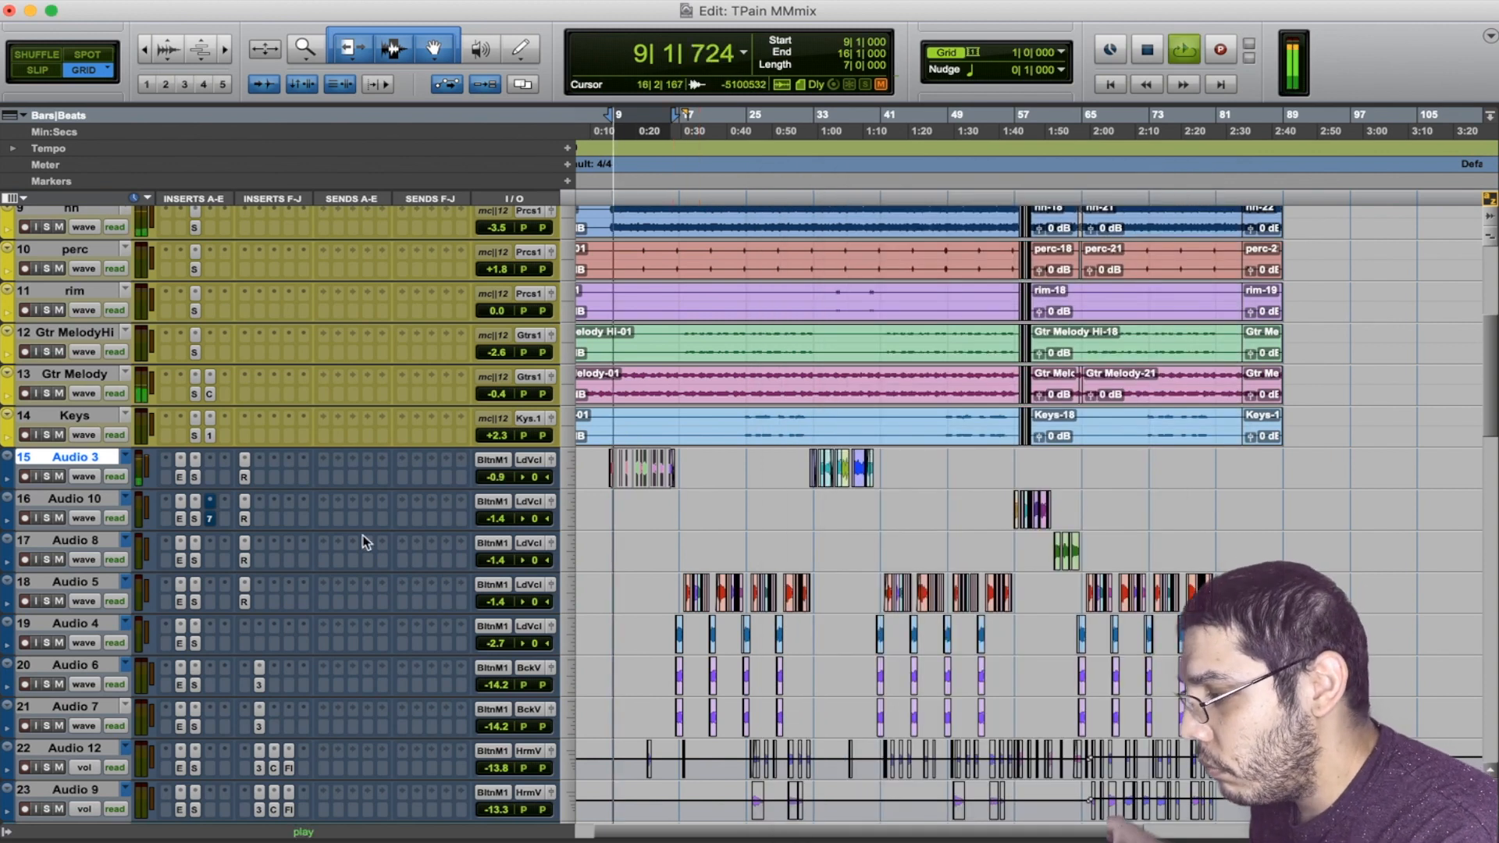
{"action": "scroll", "coordinate": [364, 538], "scroll_direction": "down", "scroll_amount": 5}
{"action": "scroll", "coordinate": [364, 541], "scroll_direction": "down", "scroll_amount": 14}
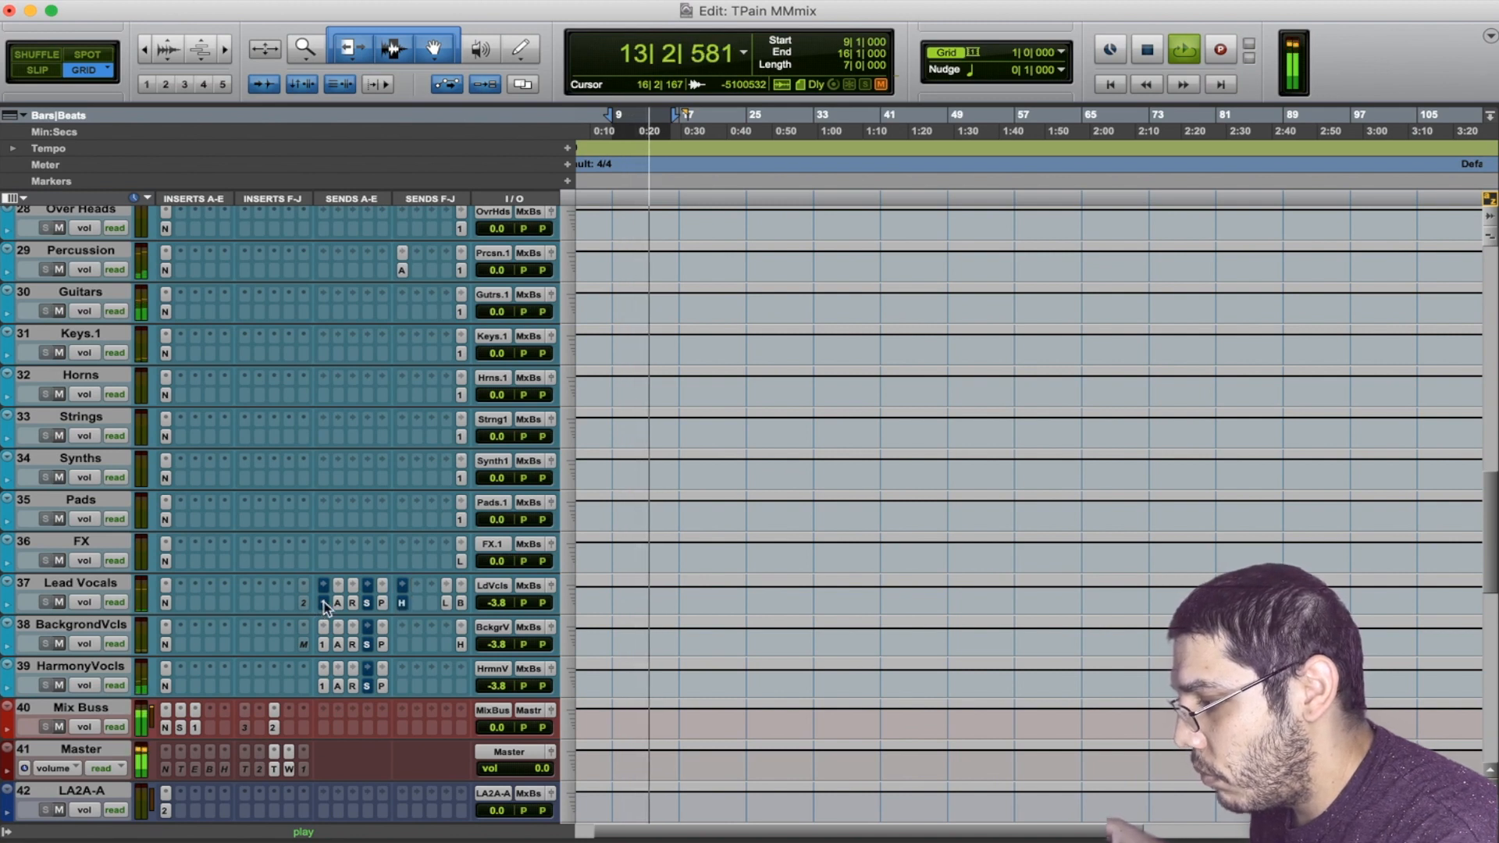
{"action": "key", "text": "space"}
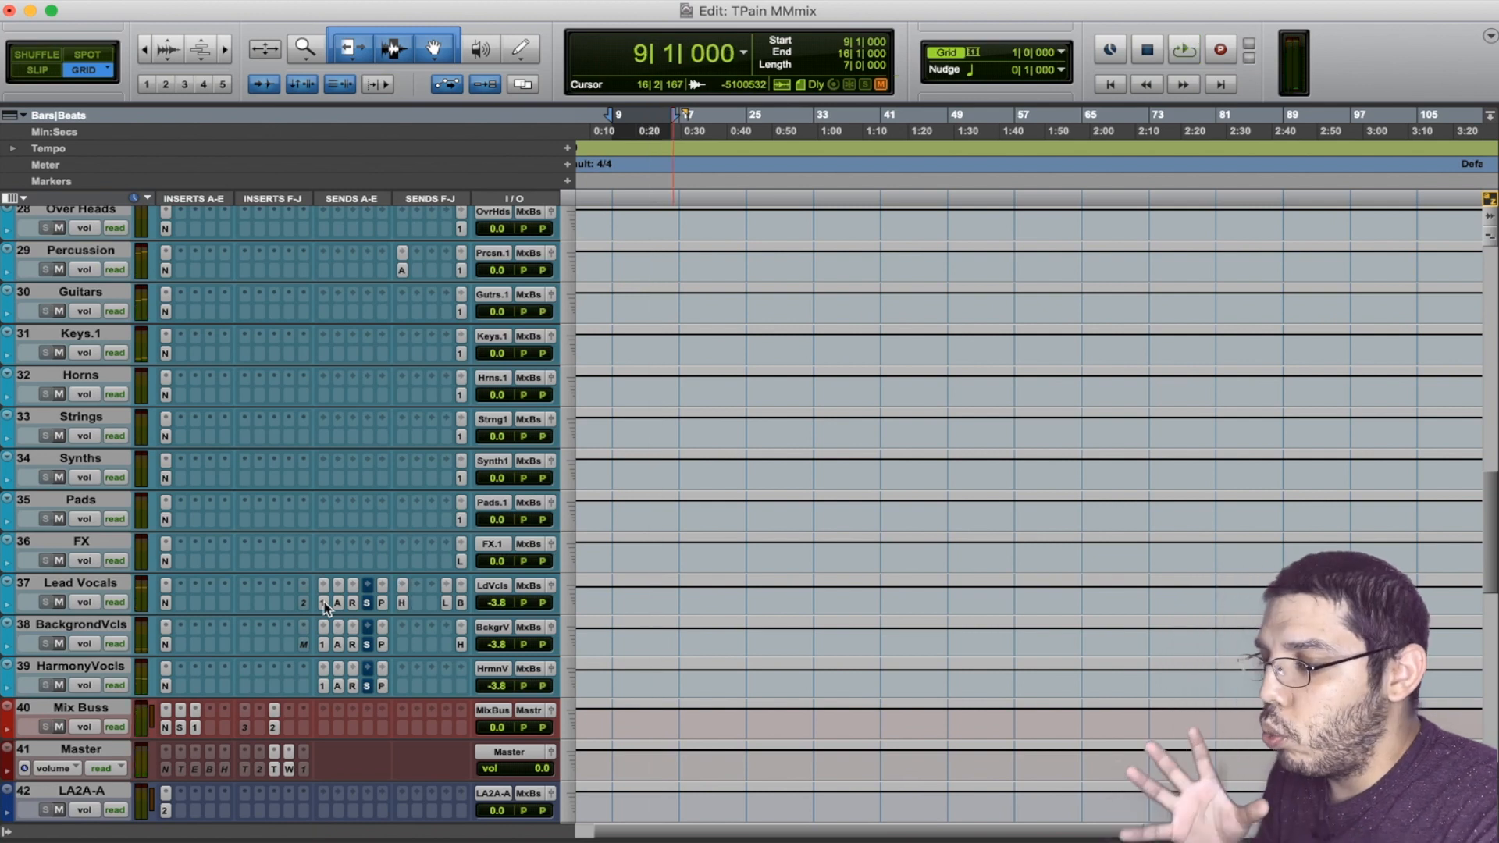
Step: Enlarge the Audio 3 track's height to large to show its inserts and sends, and shrink it back
{"action": "scroll", "coordinate": [342, 611], "scroll_direction": "up", "scroll_amount": 10}
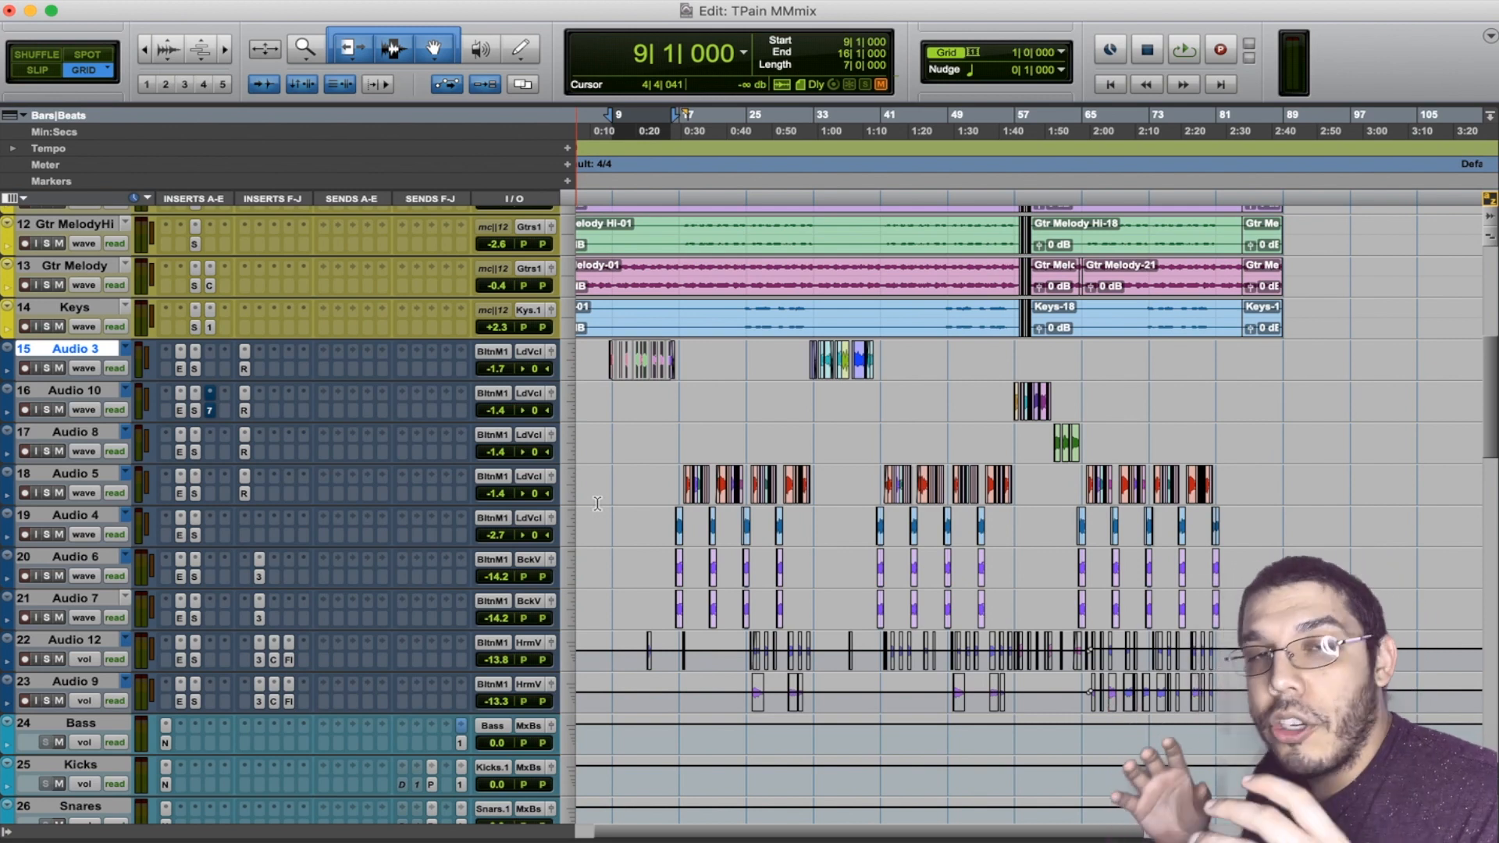
{"action": "left_click_drag", "start_coordinate": [440, 382], "coordinate": [440, 486]}
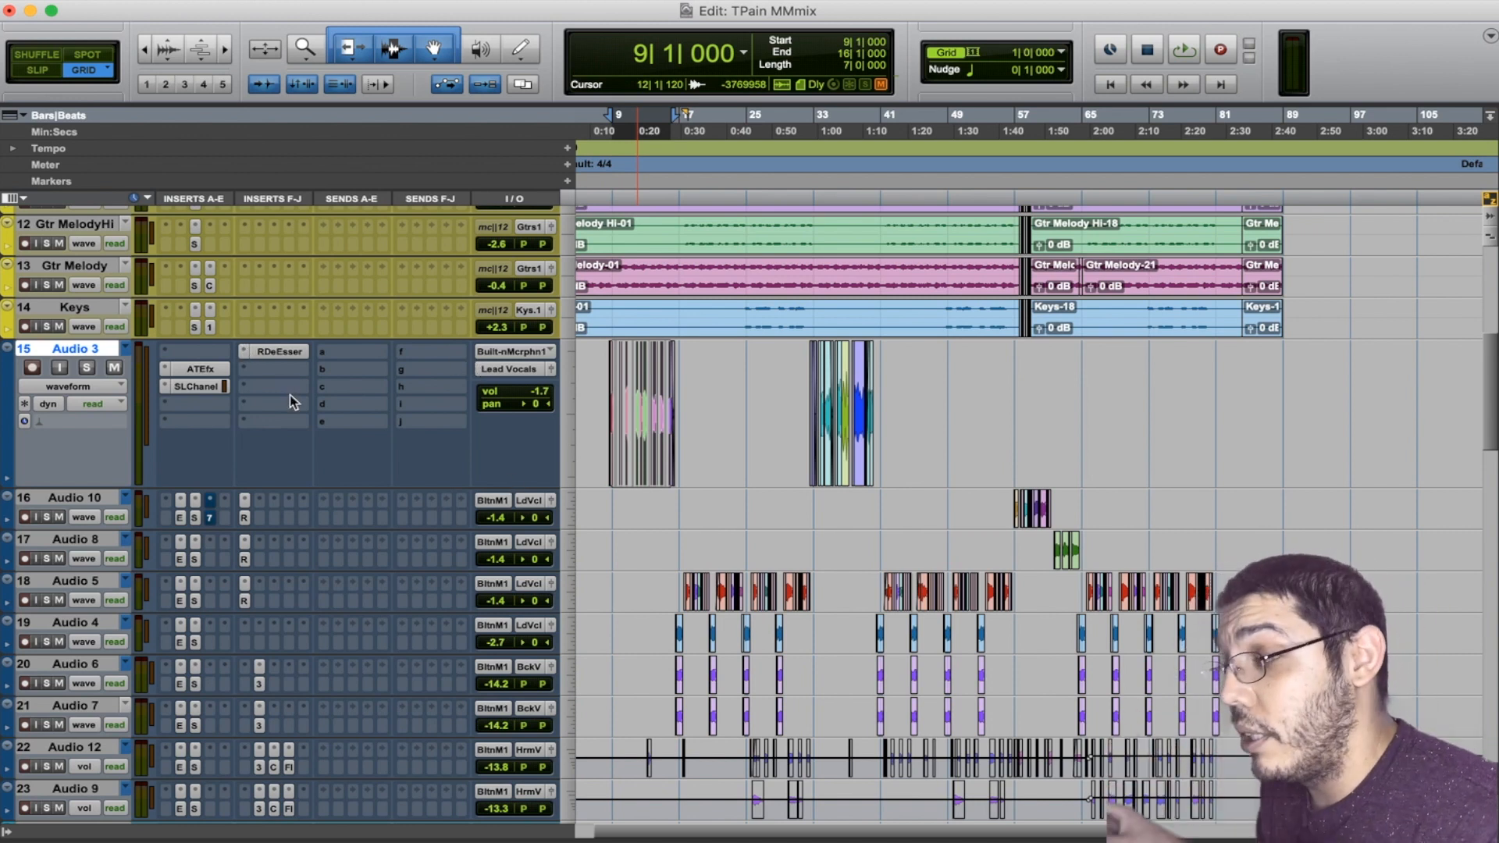
{"action": "left_click", "coordinate": [568, 392]}
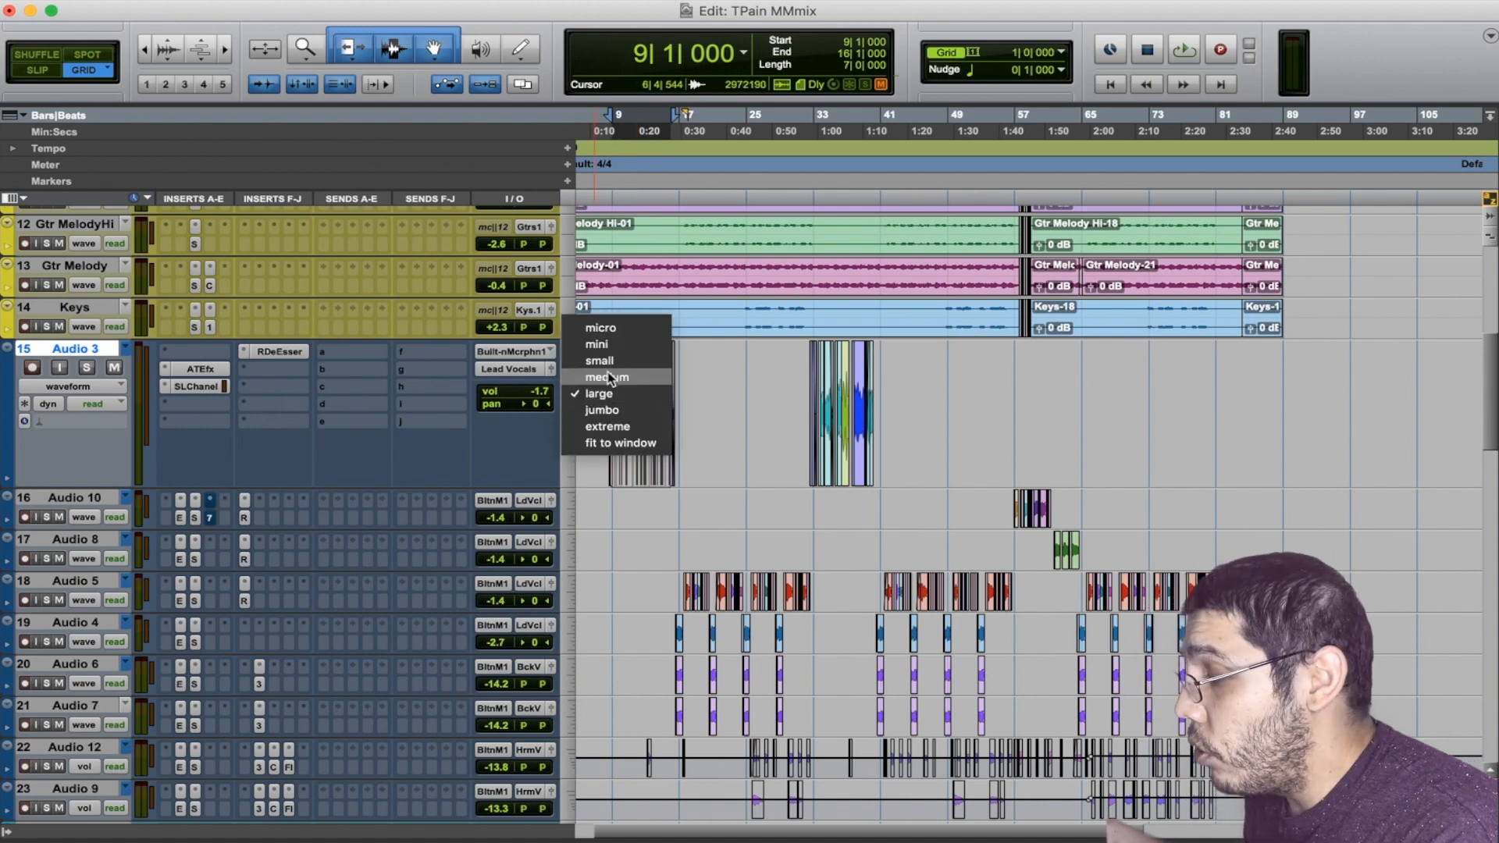
{"action": "left_click", "coordinate": [608, 378]}
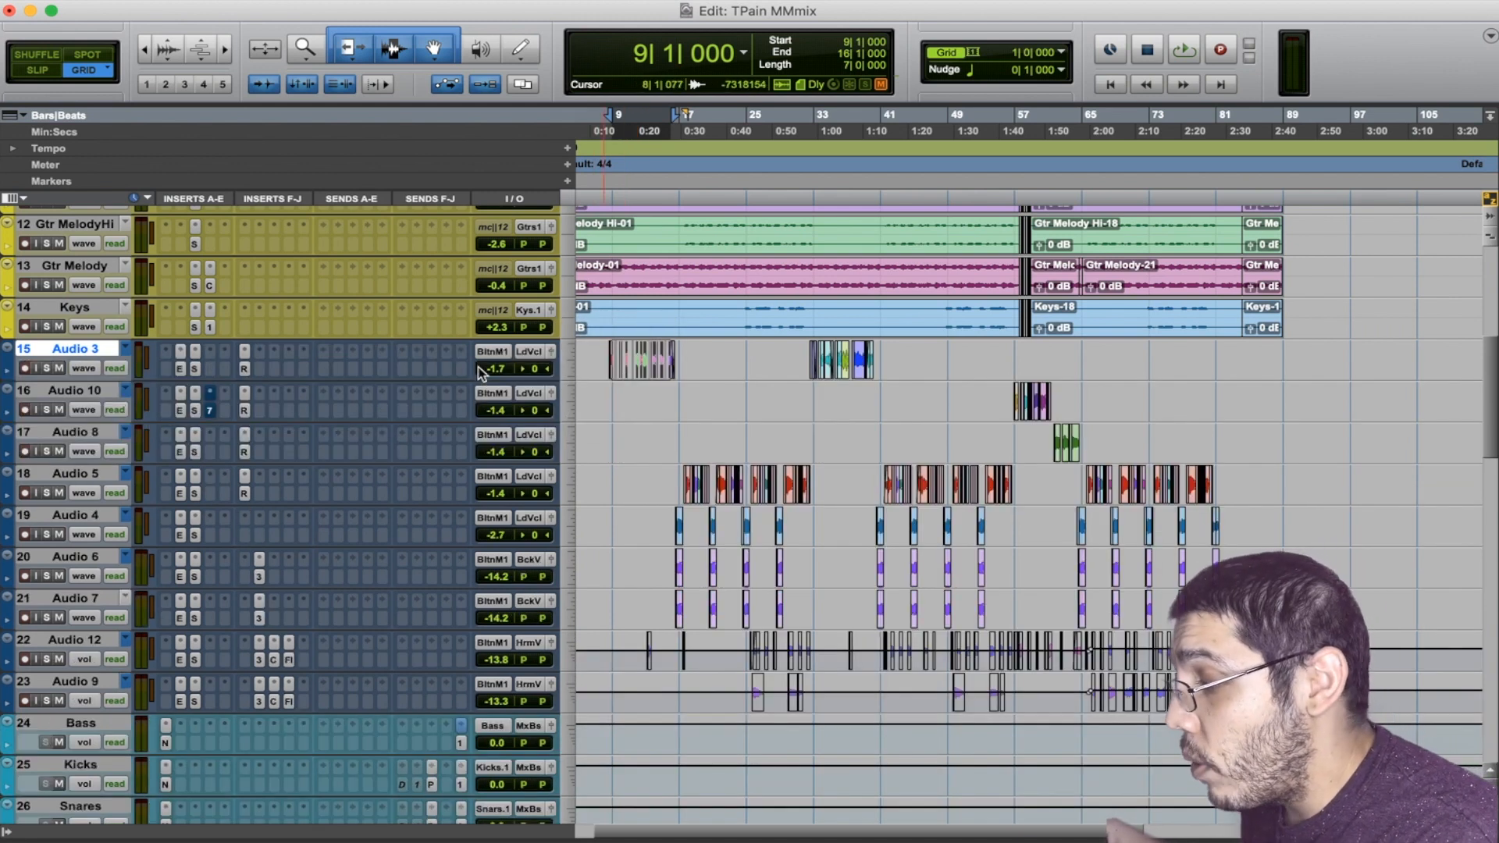
Step: Try to add a send from the Audio 3 vocal track to the 1176black track
{"action": "left_click", "coordinate": [331, 353]}
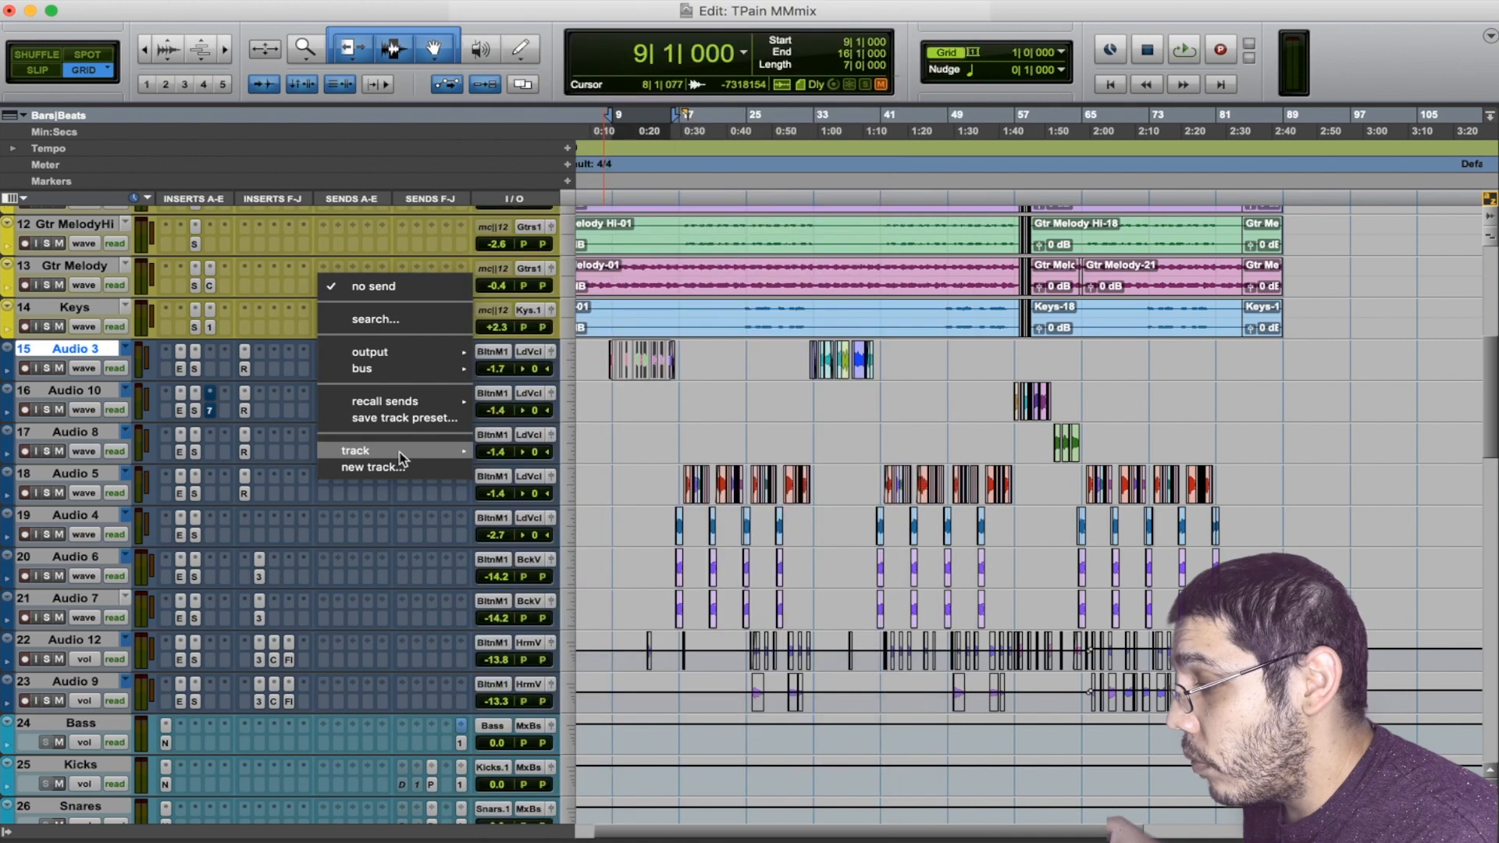
{"action": "mouse_move", "coordinate": [395, 451]}
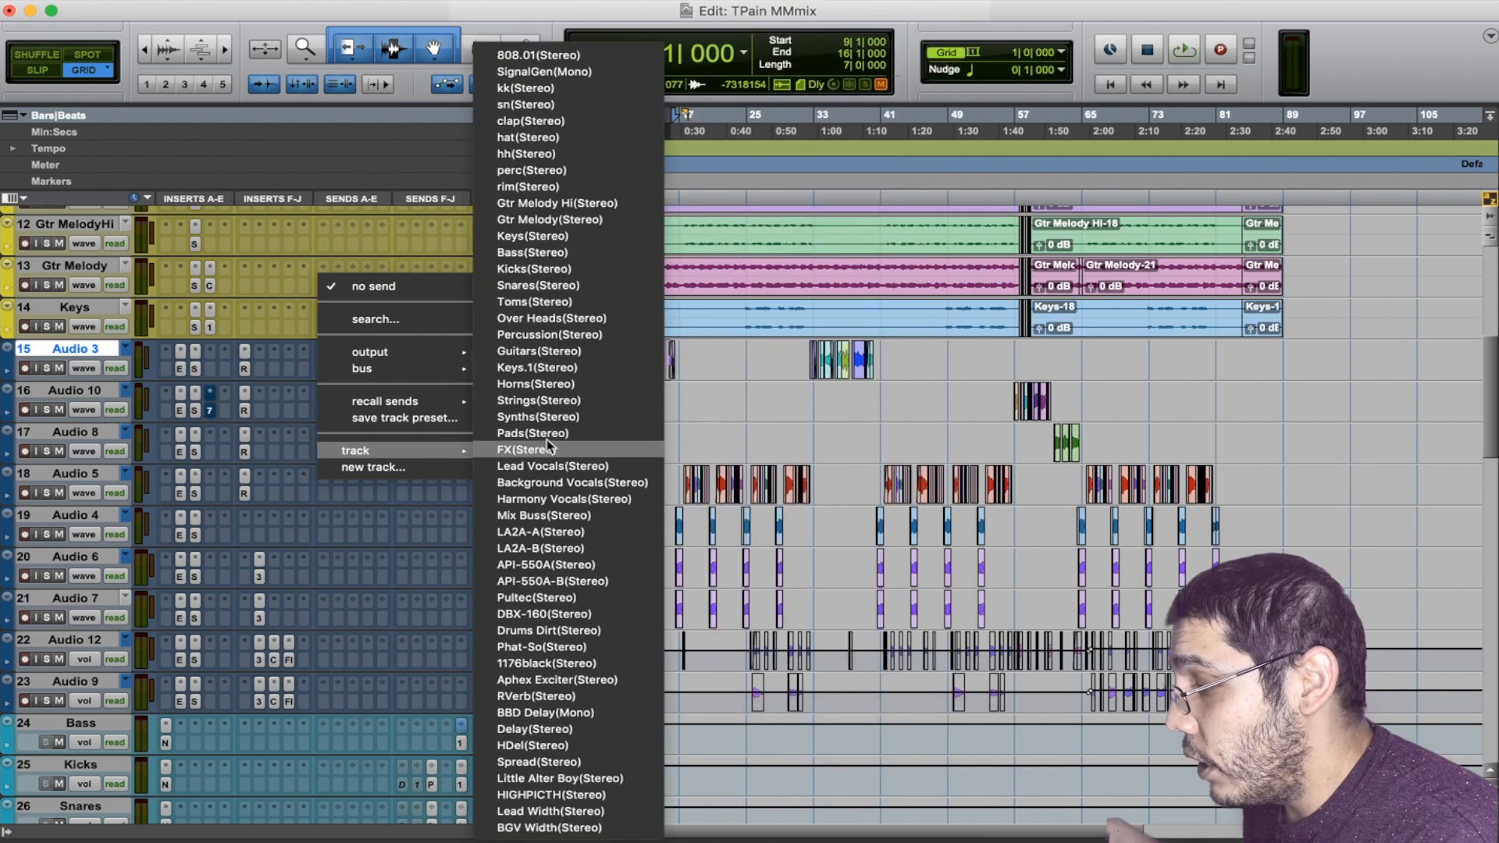
{"action": "left_click", "coordinate": [545, 665]}
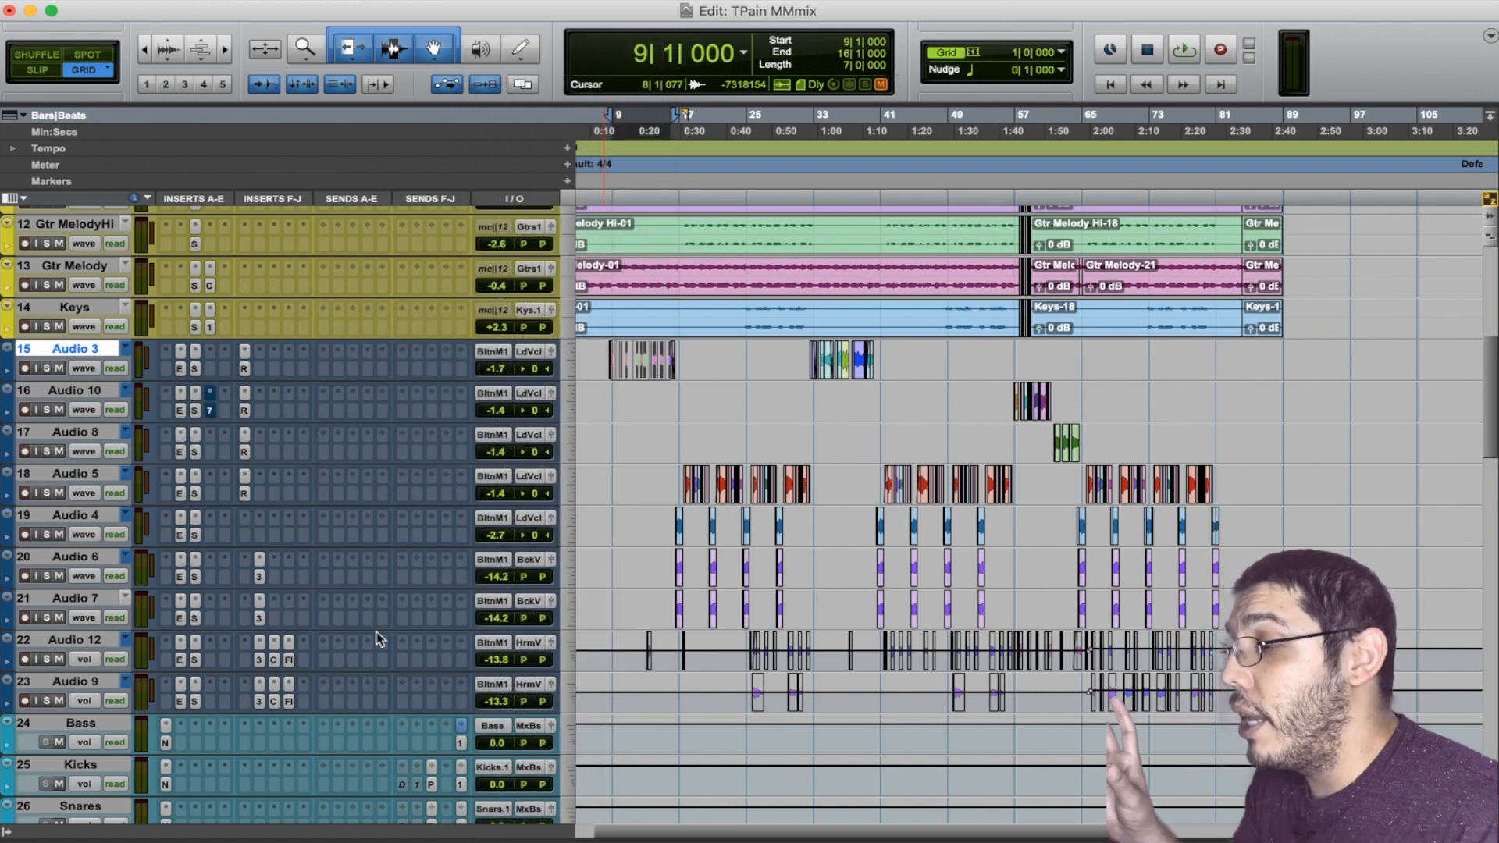
Step: Pull the 1176black track's volume down to -∞, raise it to -18.5 dB, and undo both changes
{"action": "scroll", "coordinate": [381, 623], "scroll_direction": "down", "scroll_amount": 8}
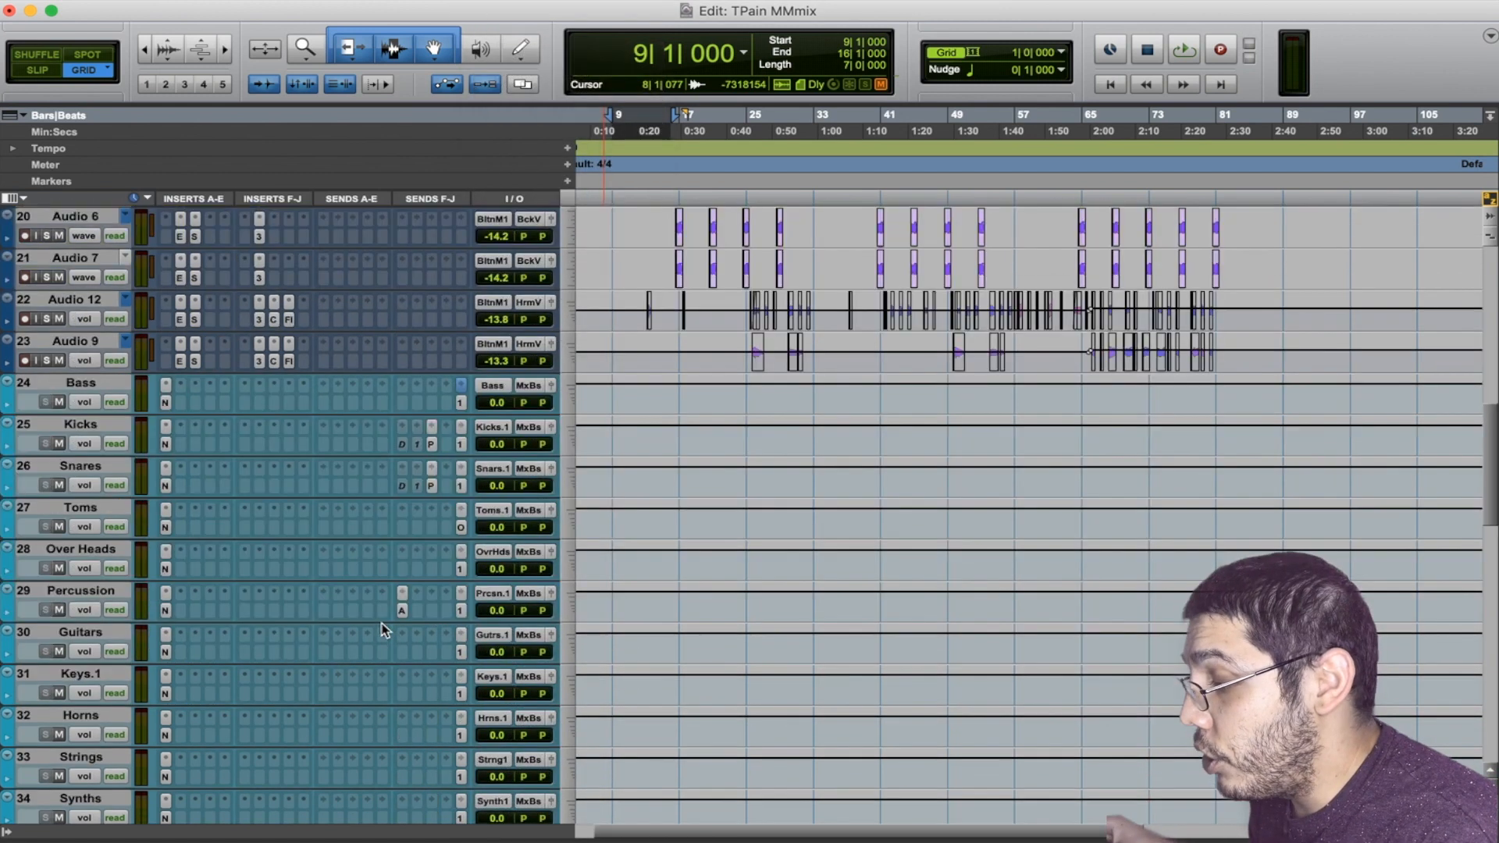
{"action": "scroll", "coordinate": [382, 623], "scroll_direction": "down", "scroll_amount": 19}
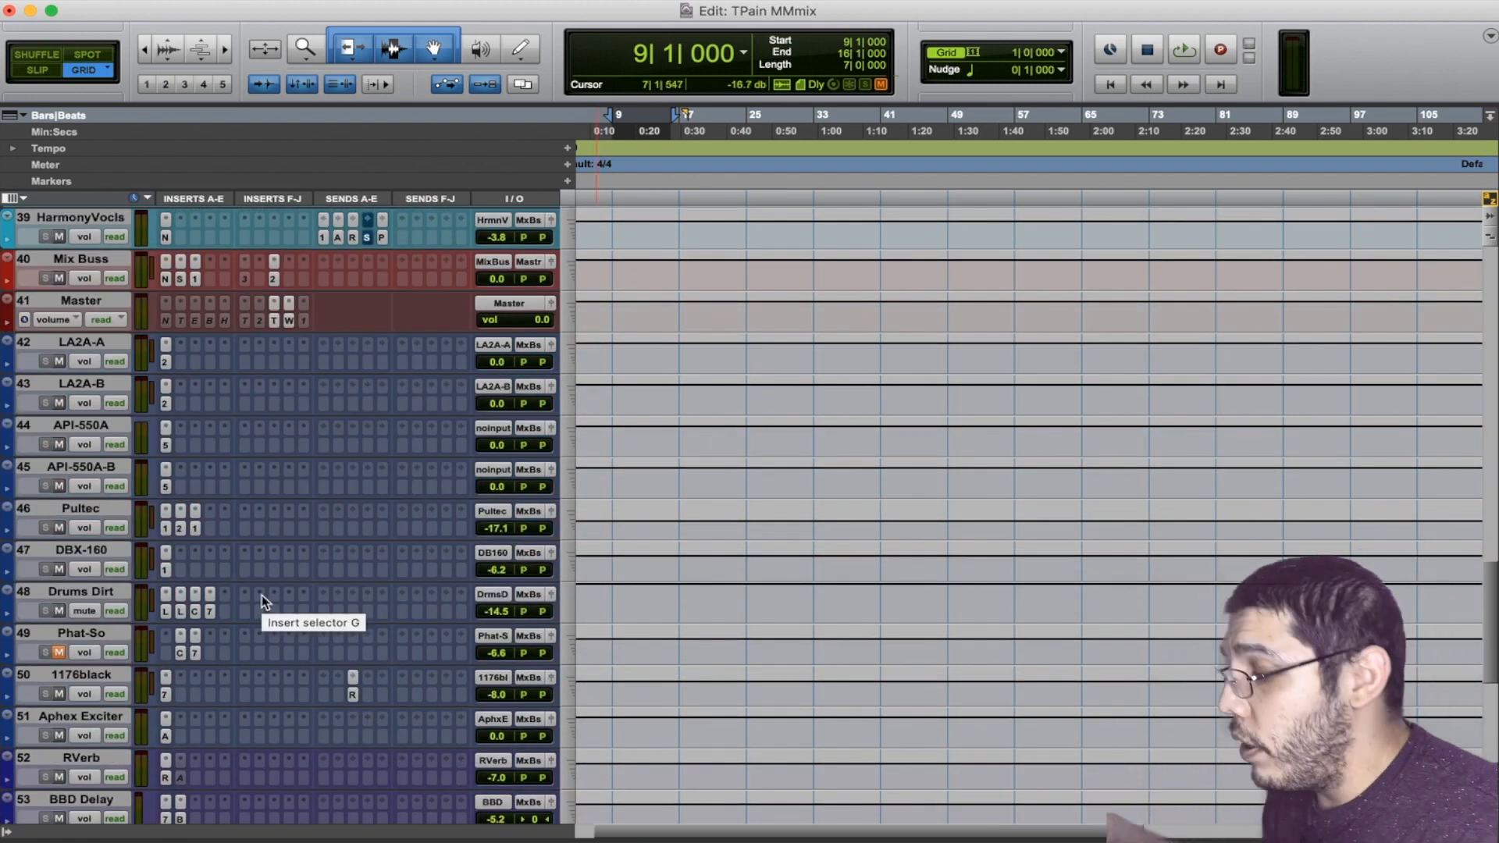
{"action": "left_click", "coordinate": [81, 674]}
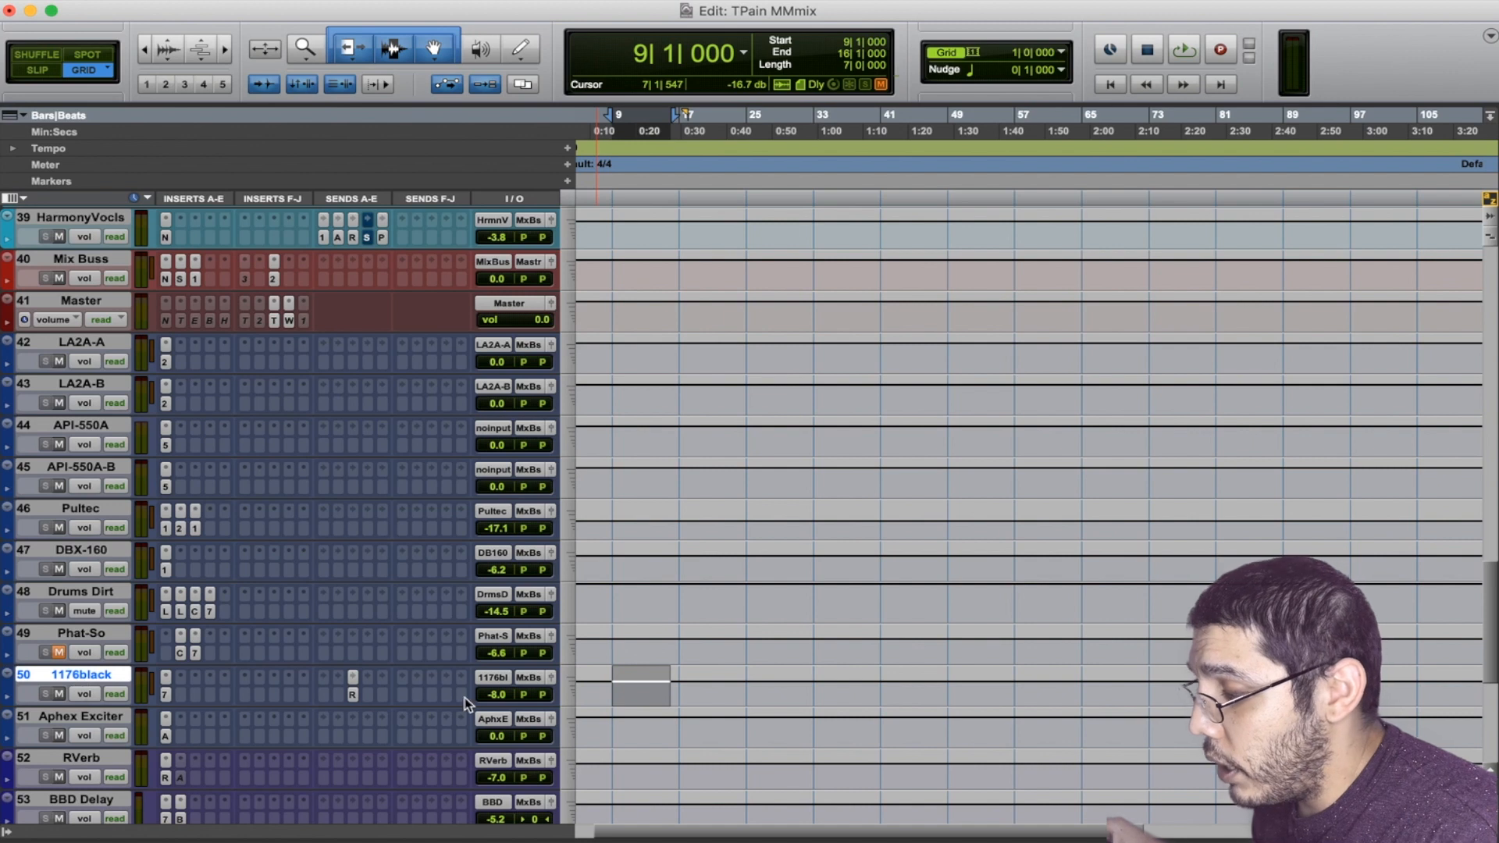
{"action": "left_click_drag", "start_coordinate": [500, 695], "coordinate": [506, 800]}
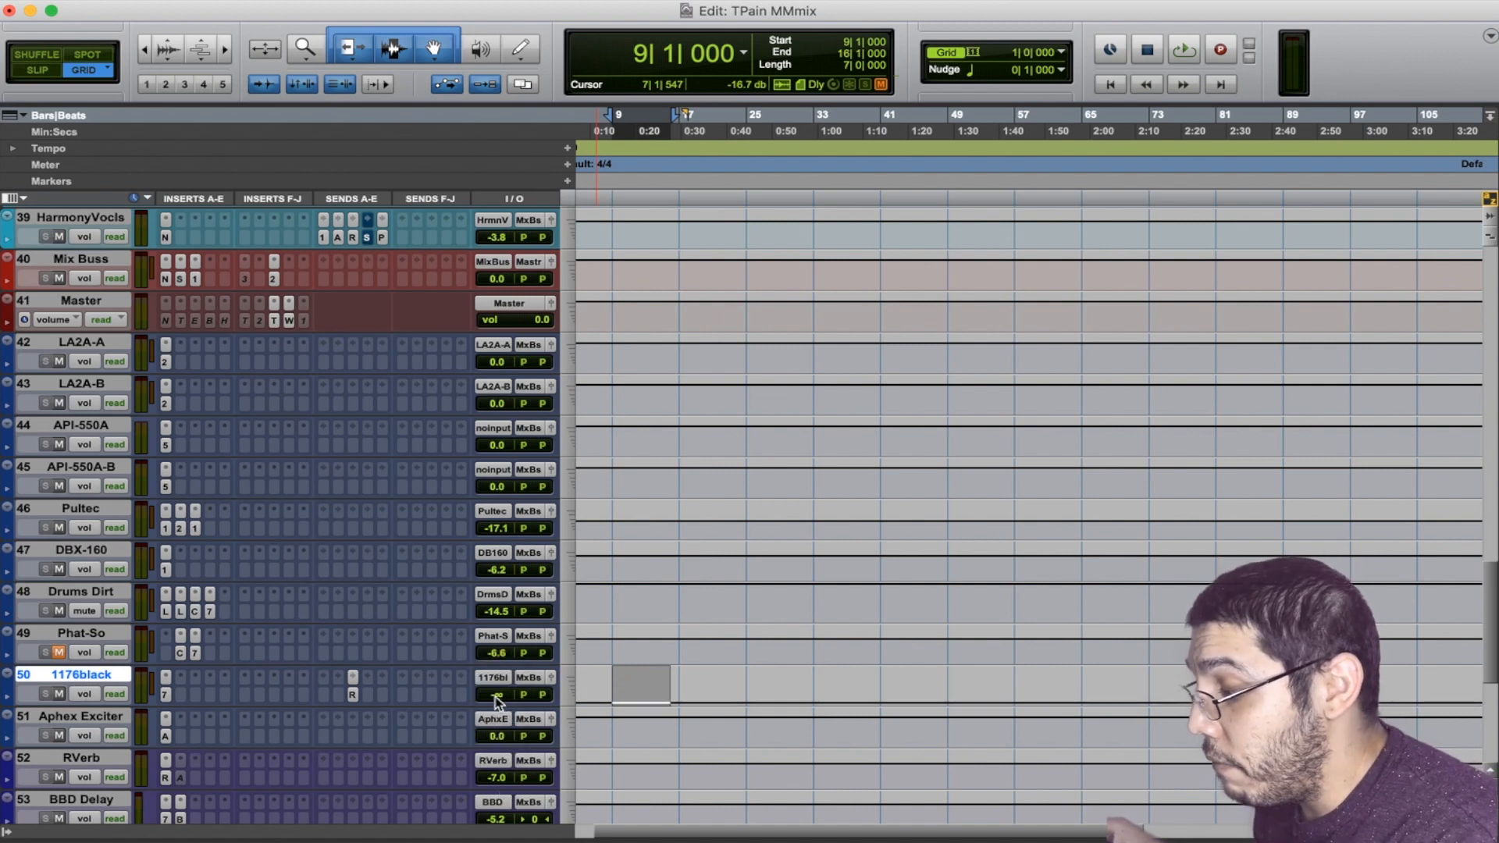
{"action": "left_click_drag", "start_coordinate": [496, 700], "coordinate": [507, 670]}
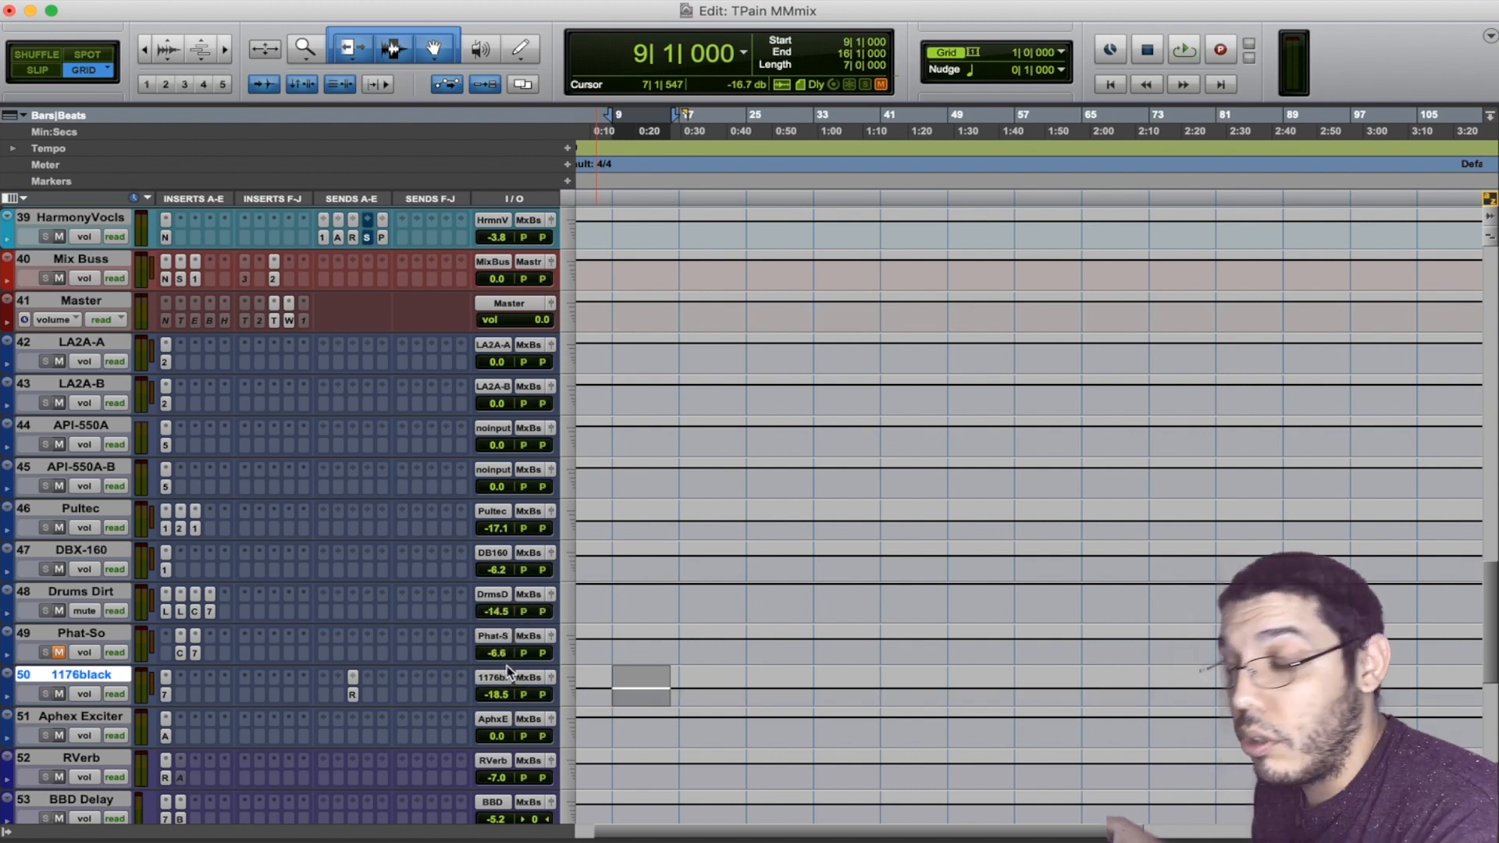
{"action": "key", "text": "super+z"}
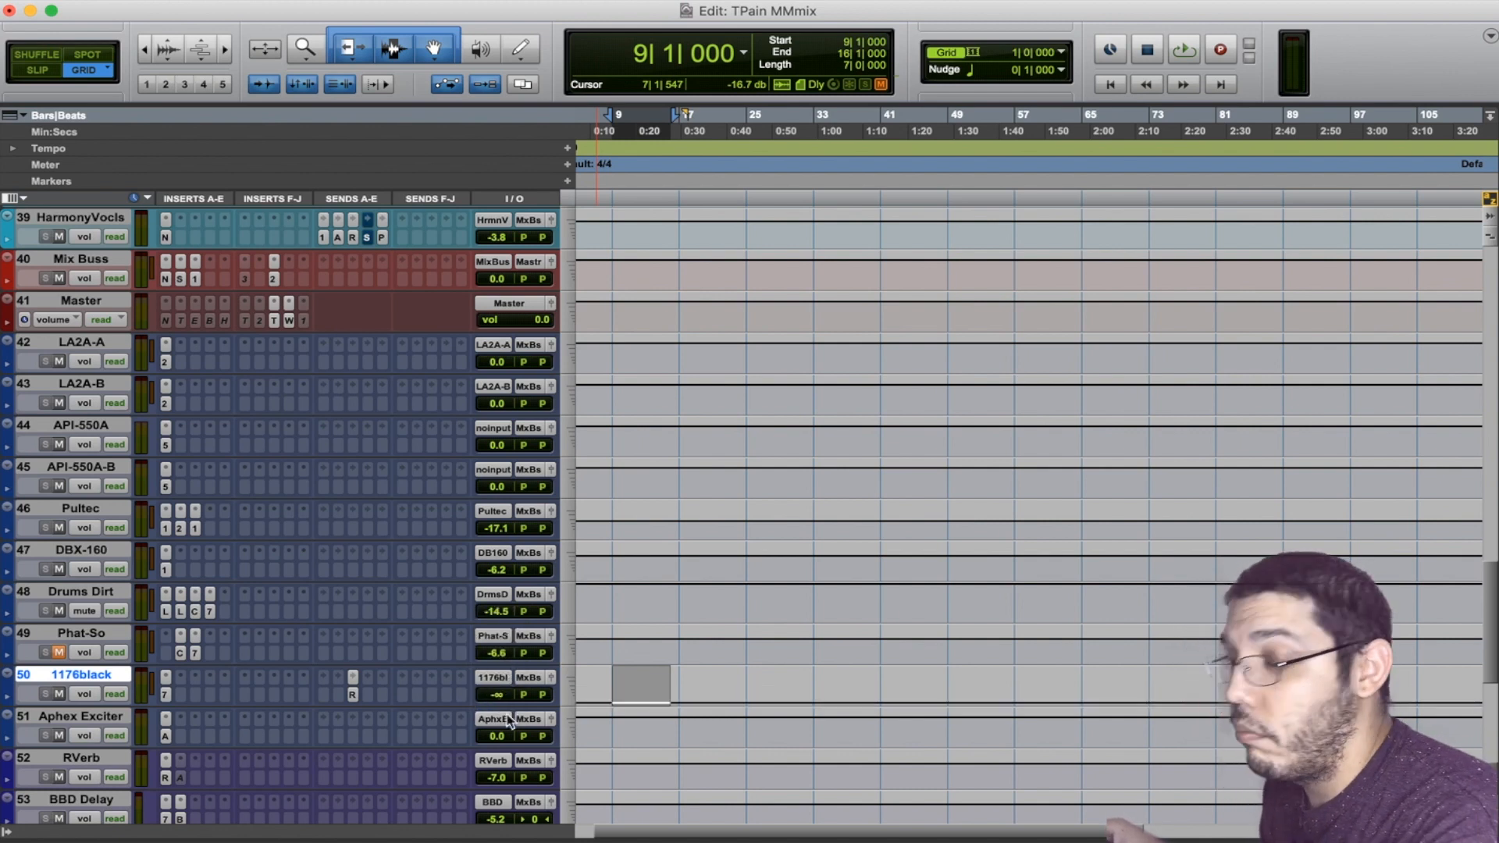
{"action": "key", "text": "super+z"}
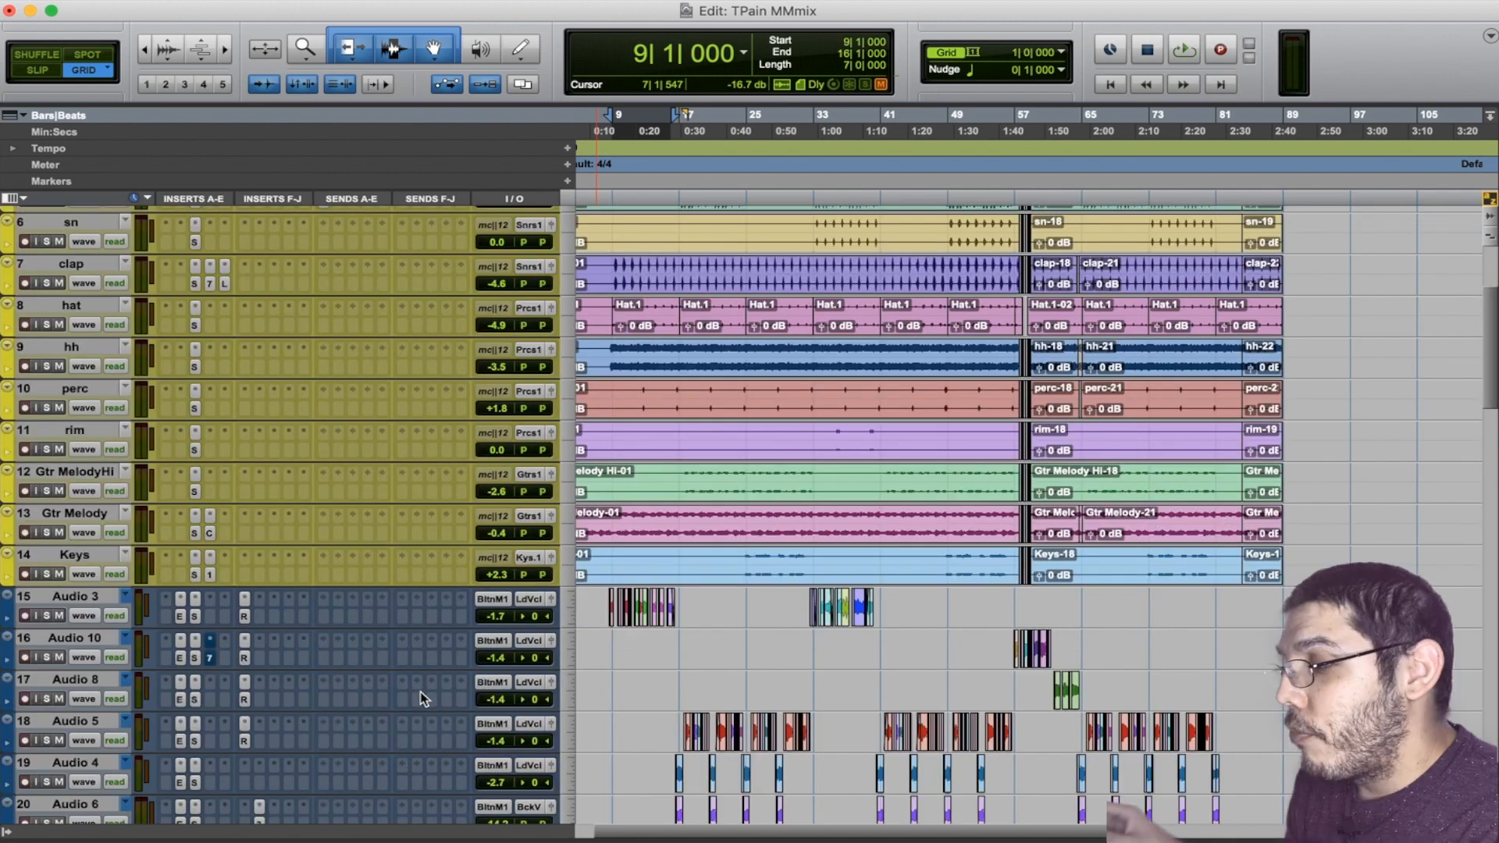